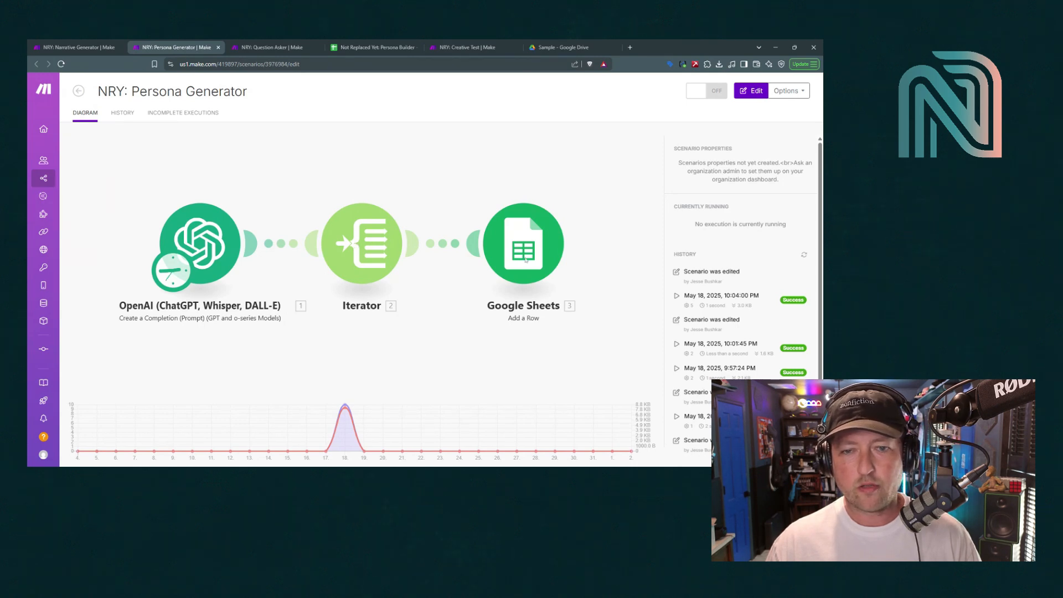
Review the first persona's Sex, Age Range and Ethnicity, plus the Education Level and Pizza Engagement columns
click(372, 47)
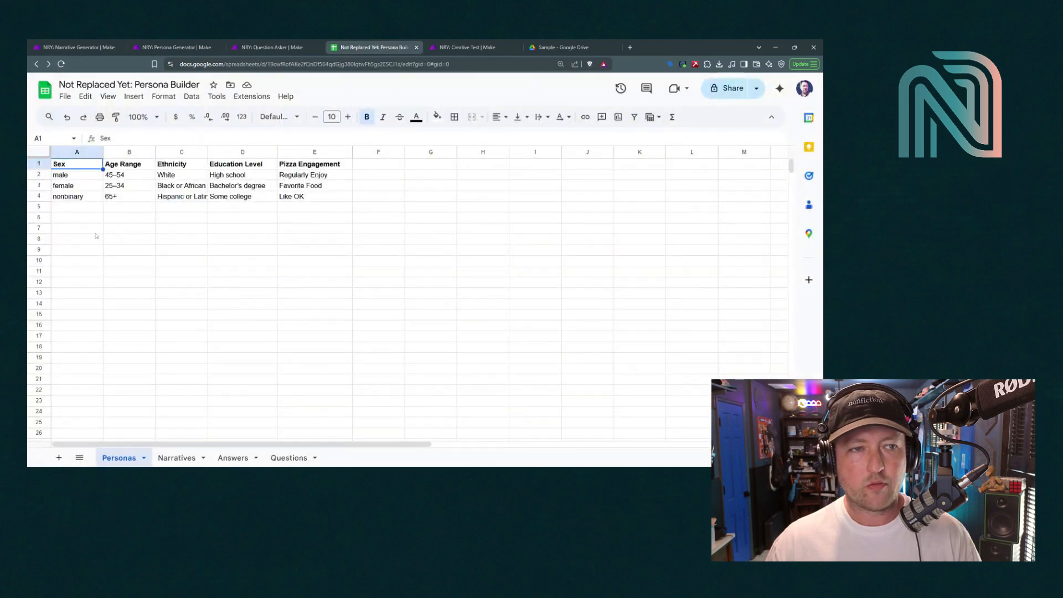
click(78, 176)
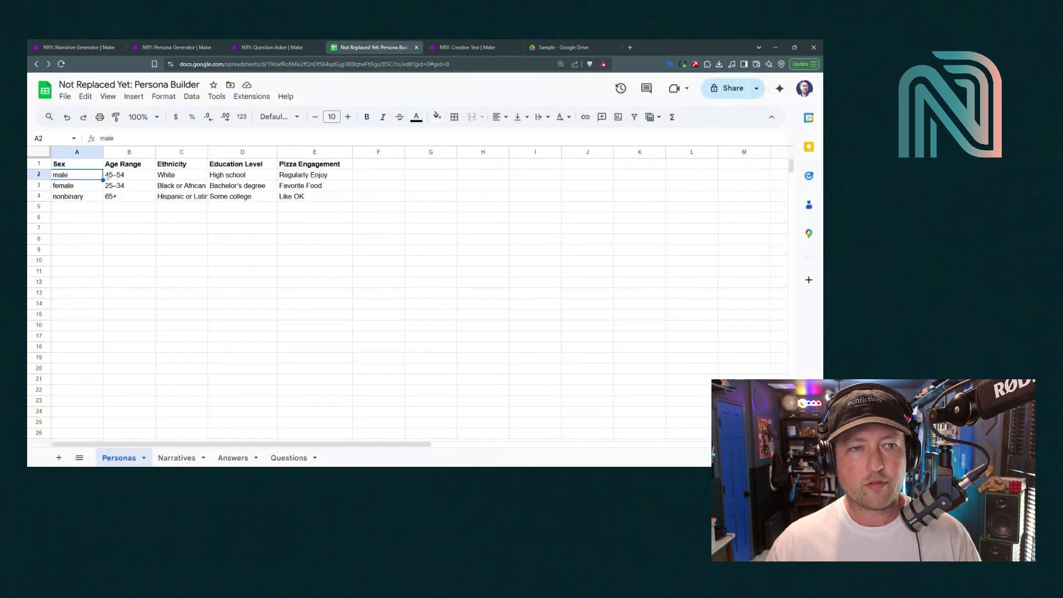
click(126, 176)
click(161, 178)
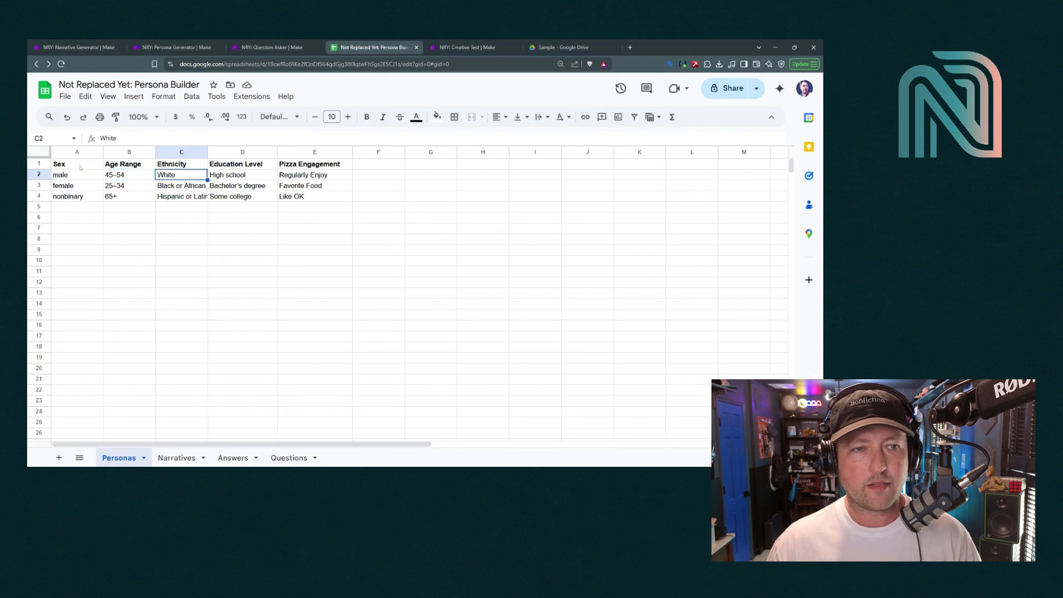
click(81, 166)
click(129, 165)
click(180, 165)
click(239, 165)
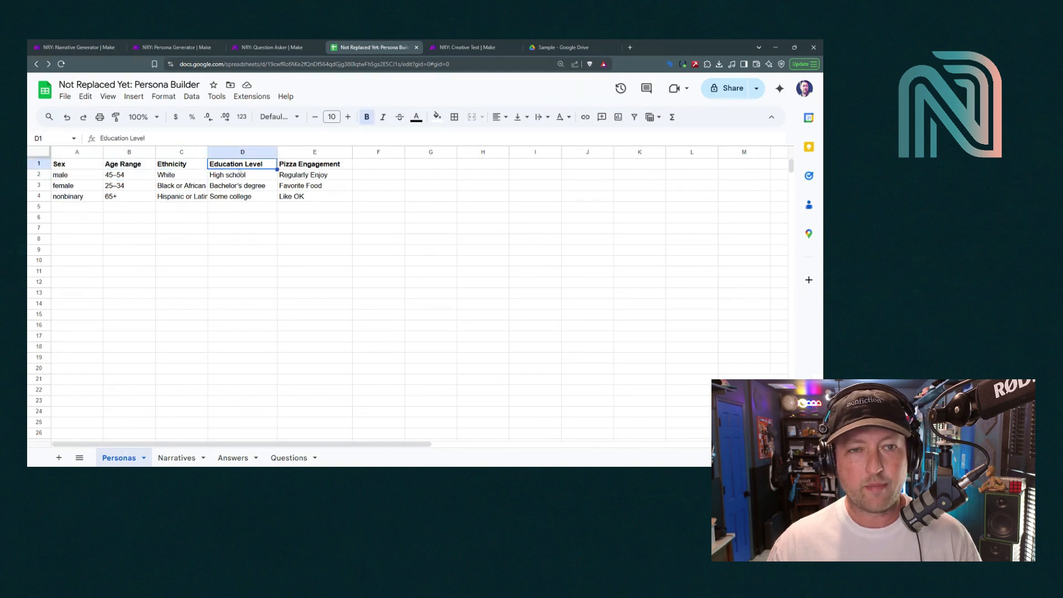
click(288, 164)
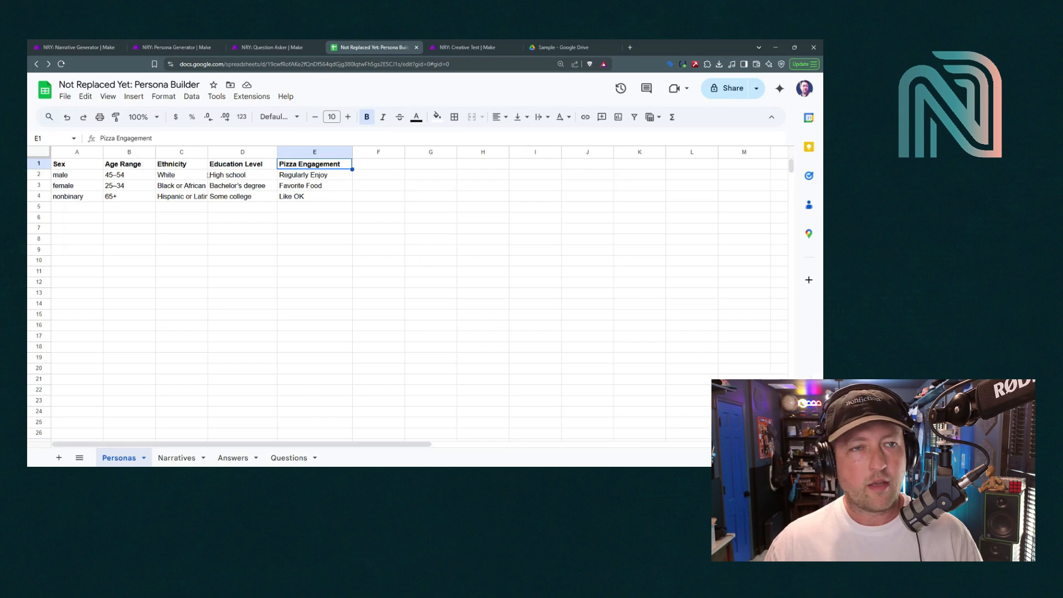
Glance at the Persona Generator and Narrative Generator scenarios, then return to Persona Builder
click(169, 45)
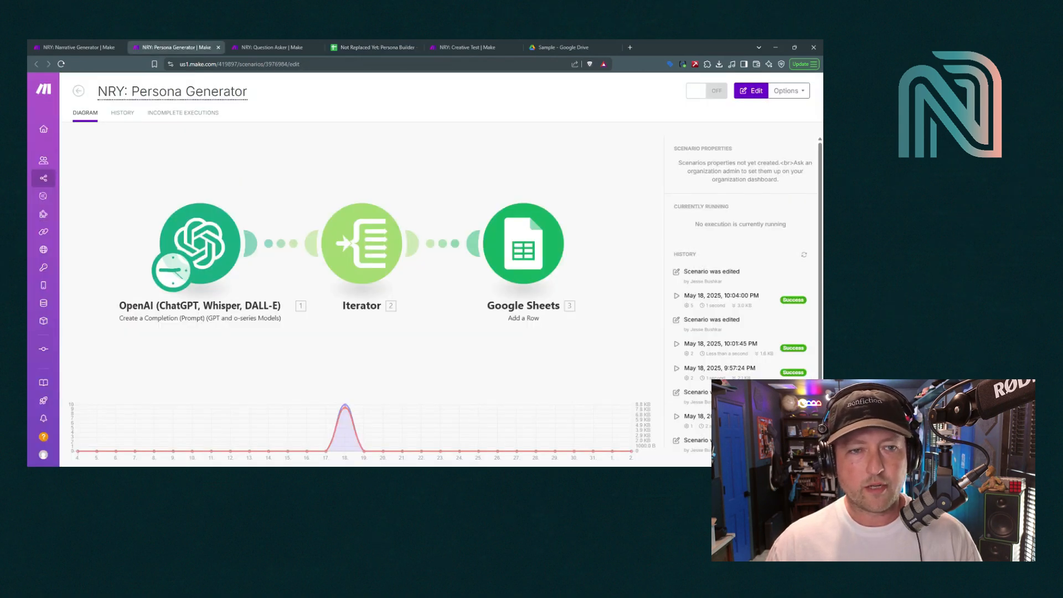
click(64, 45)
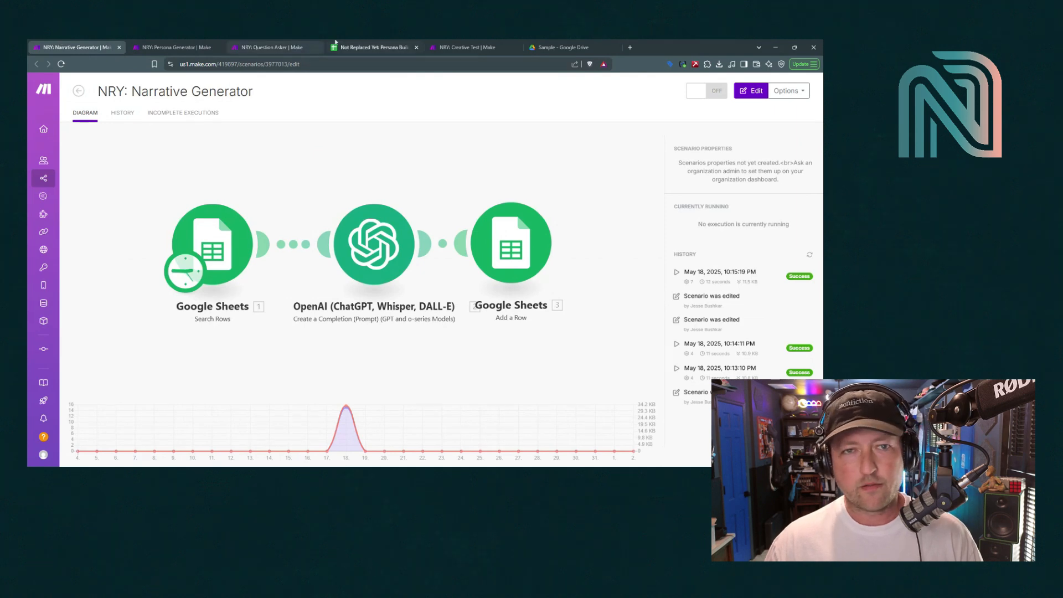
click(360, 45)
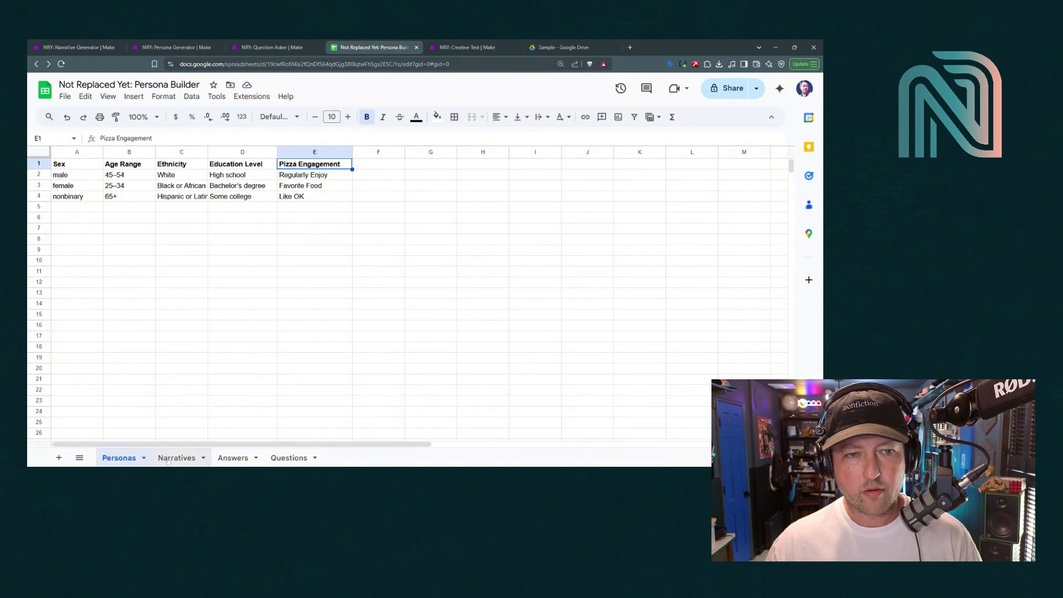
Show the Narratives sheet and select the first persona's name and narrative in A2
click(170, 457)
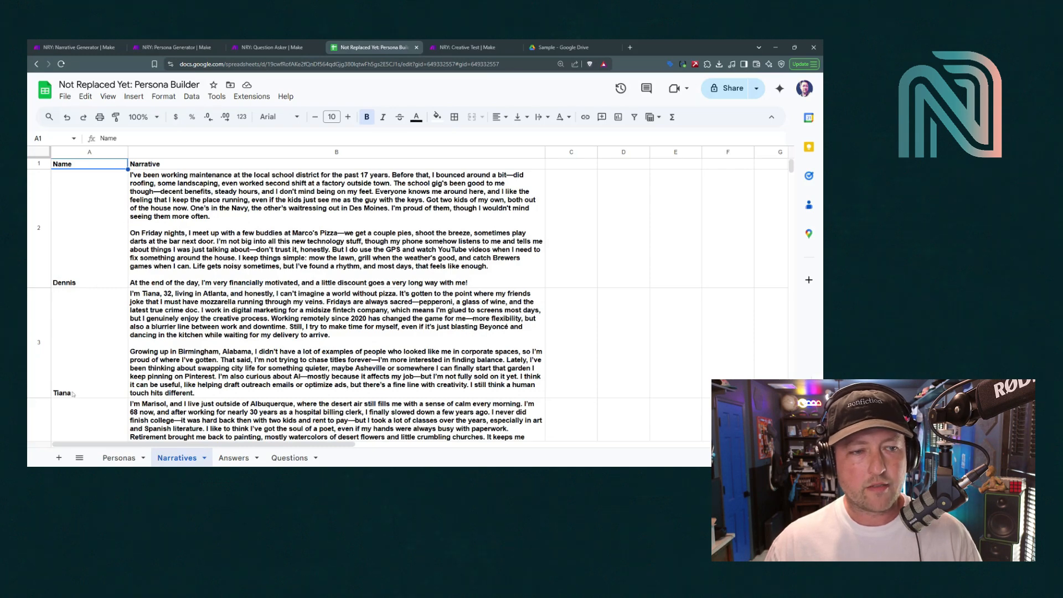
scroll(73, 394, down, 3)
scroll(317, 192, up, 3)
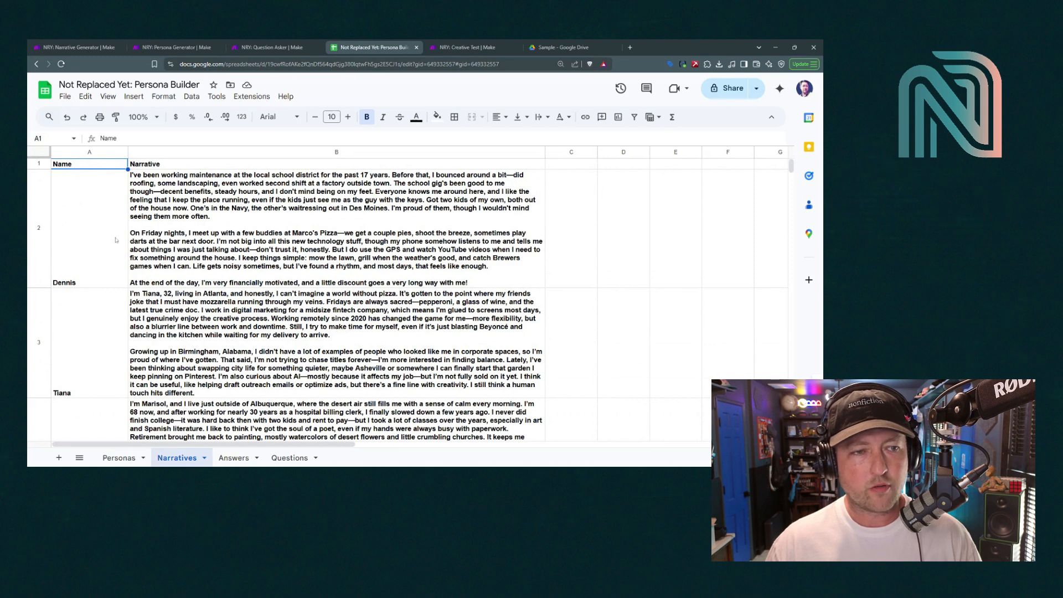
click(105, 245)
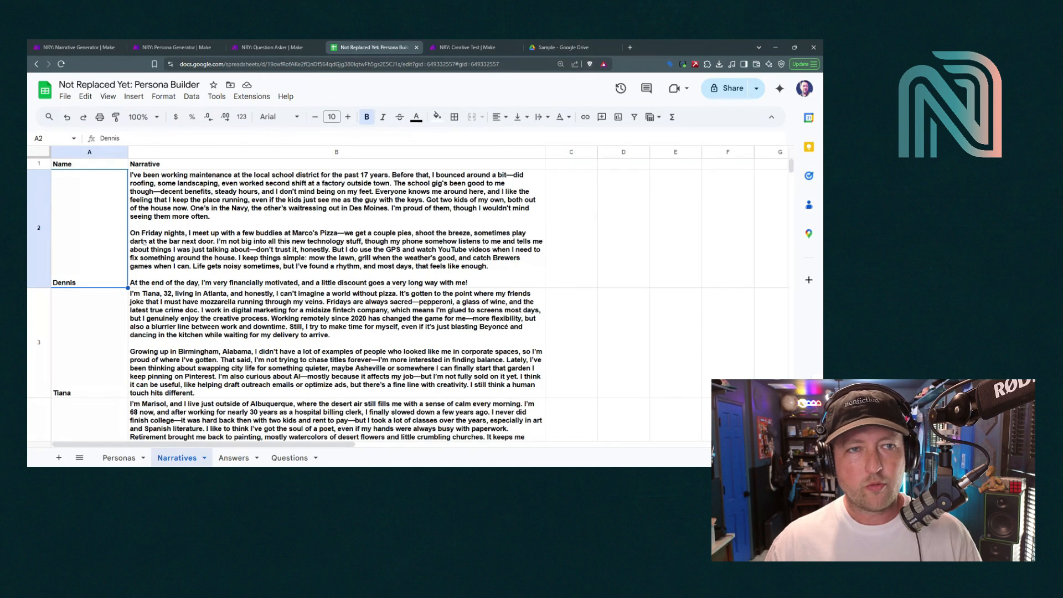
click(176, 48)
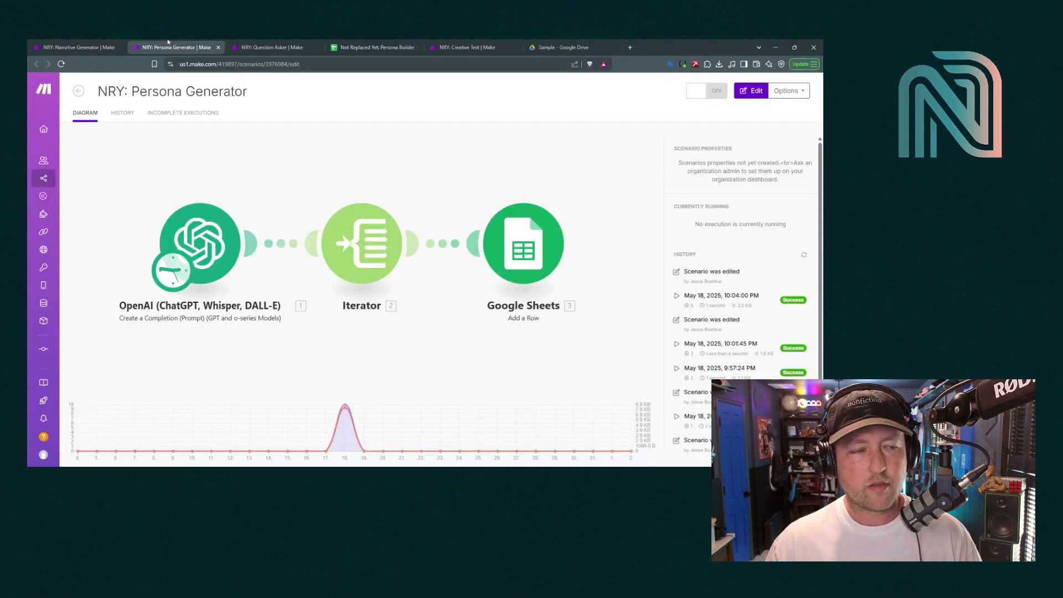
click(85, 42)
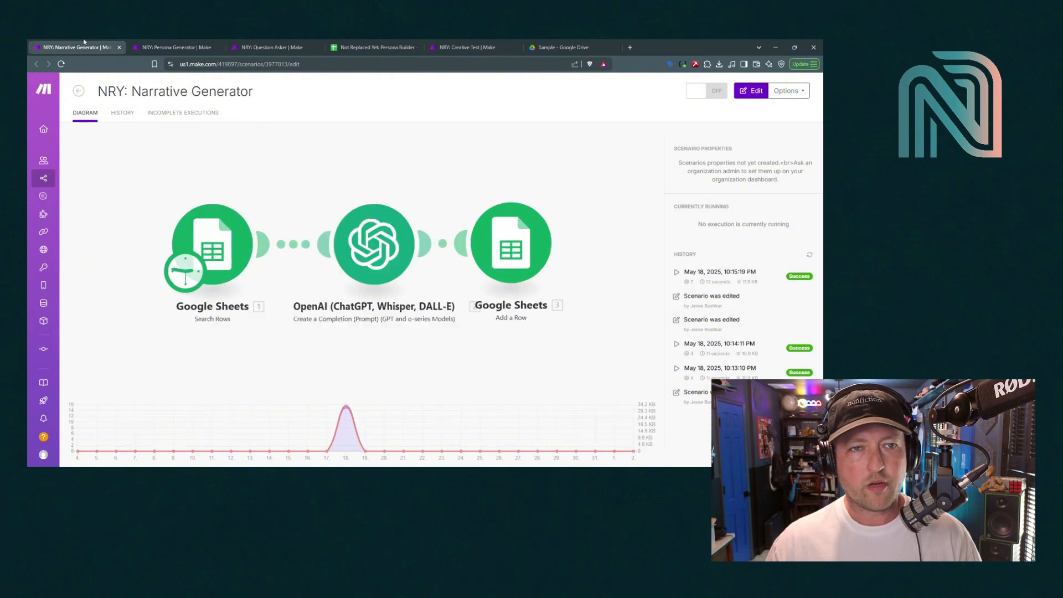
click(276, 42)
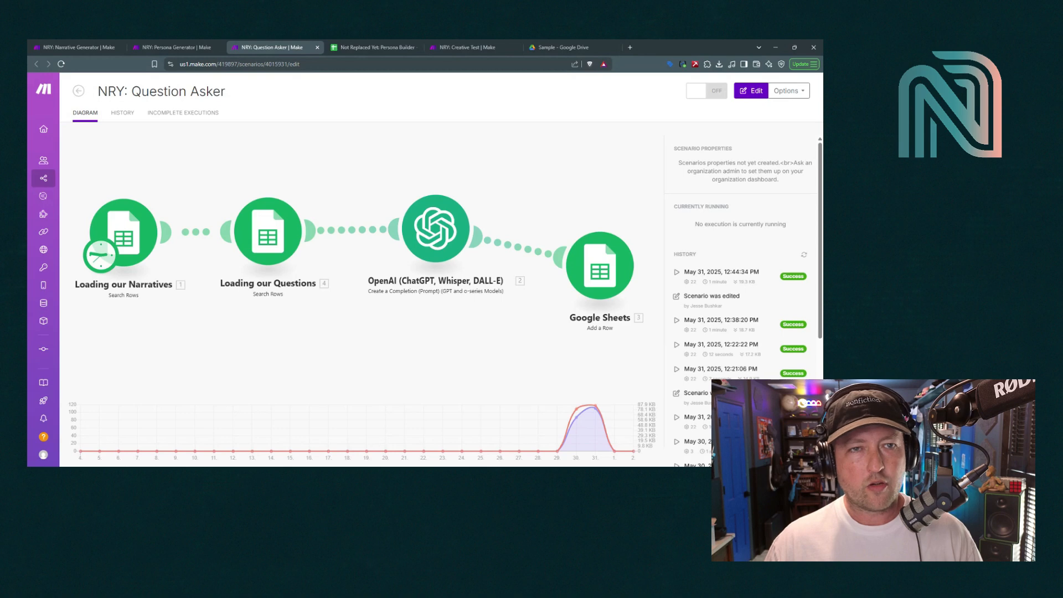
click(372, 47)
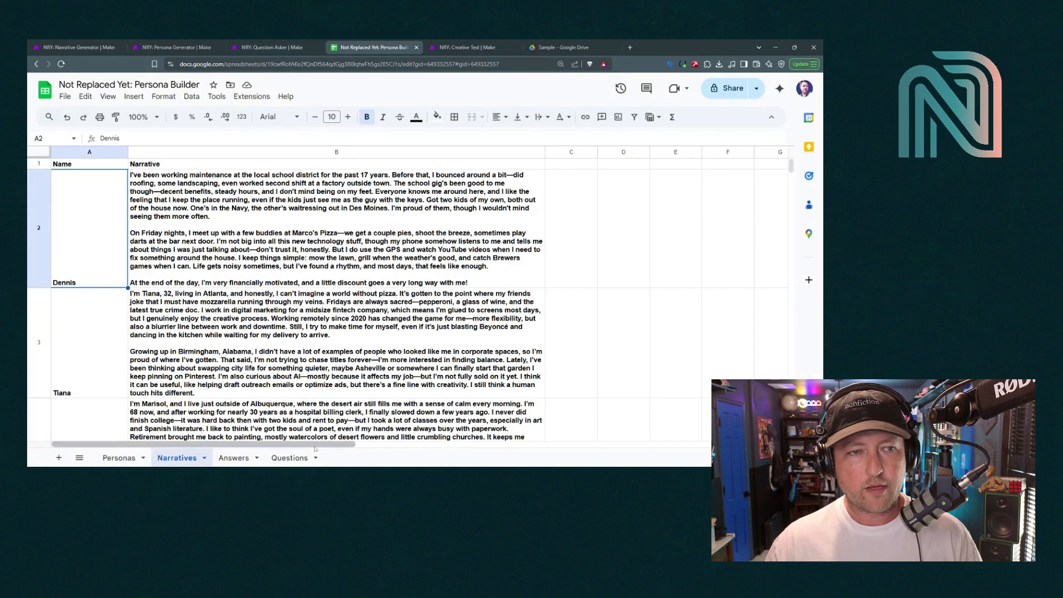
View the Questions sheet, then go back to the NRY: Question Asker scenario
click(290, 458)
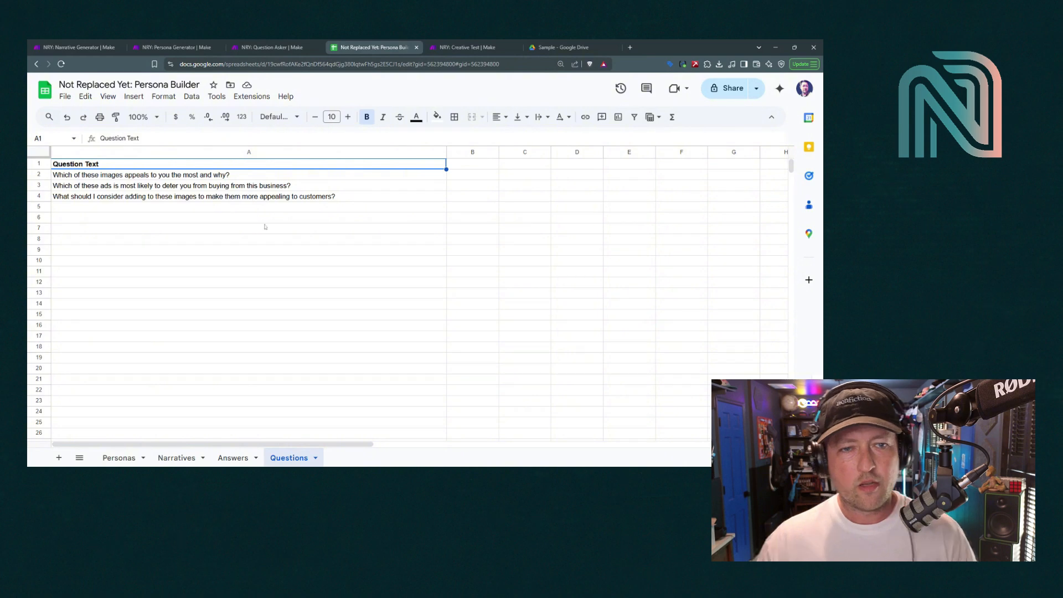
click(290, 44)
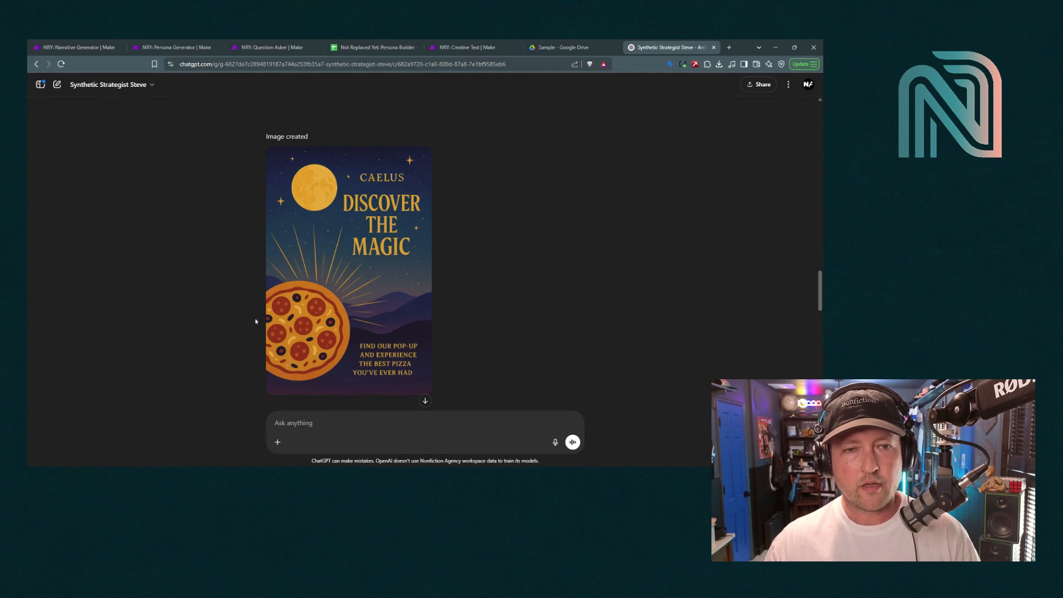
mouse_move(395, 313)
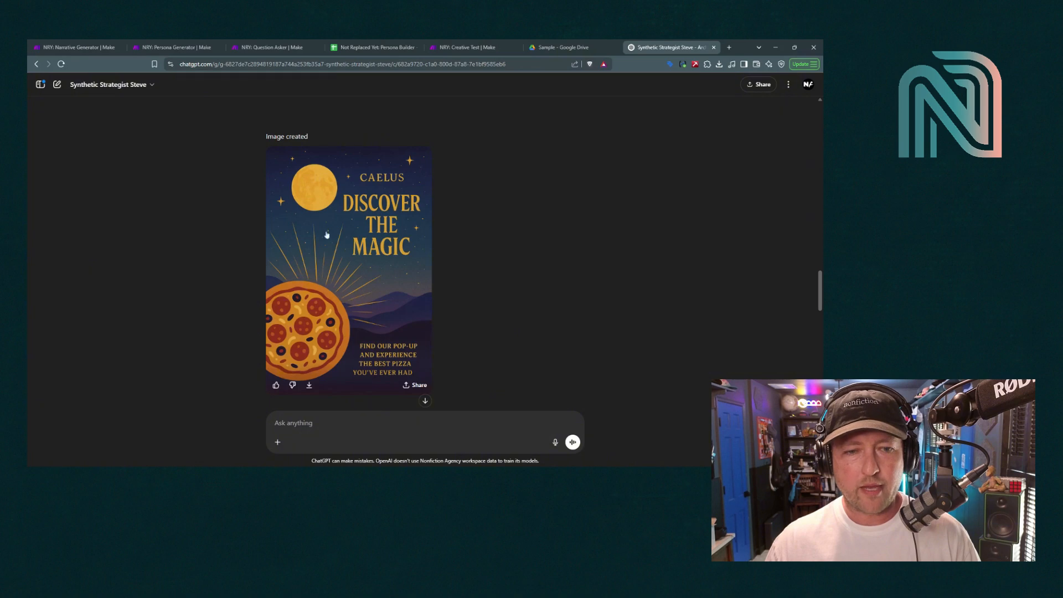
scroll(245, 302, down, 5)
scroll(245, 302, down, 2)
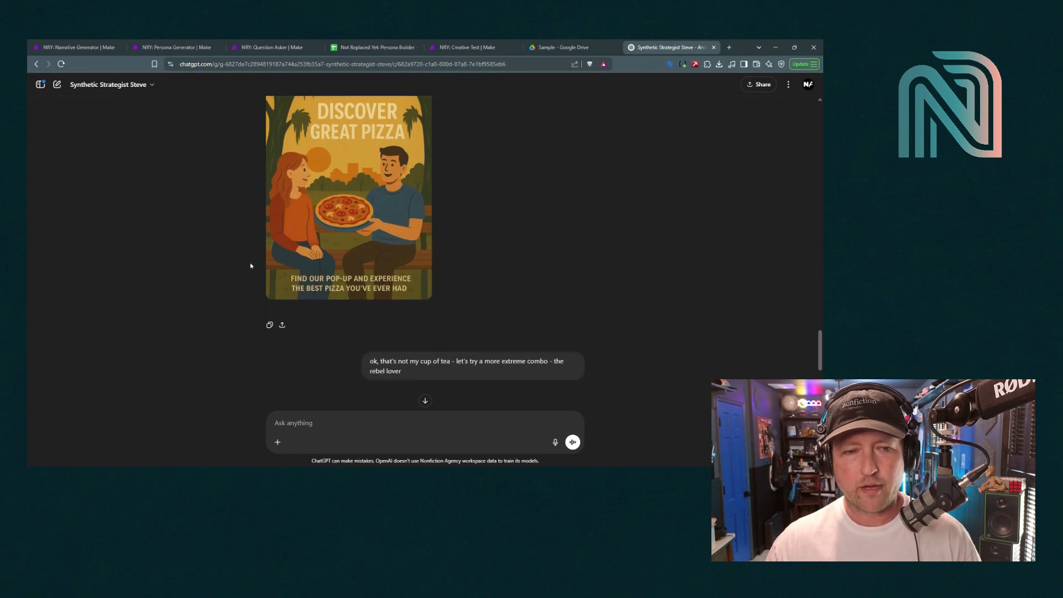
scroll(250, 266, down, 5)
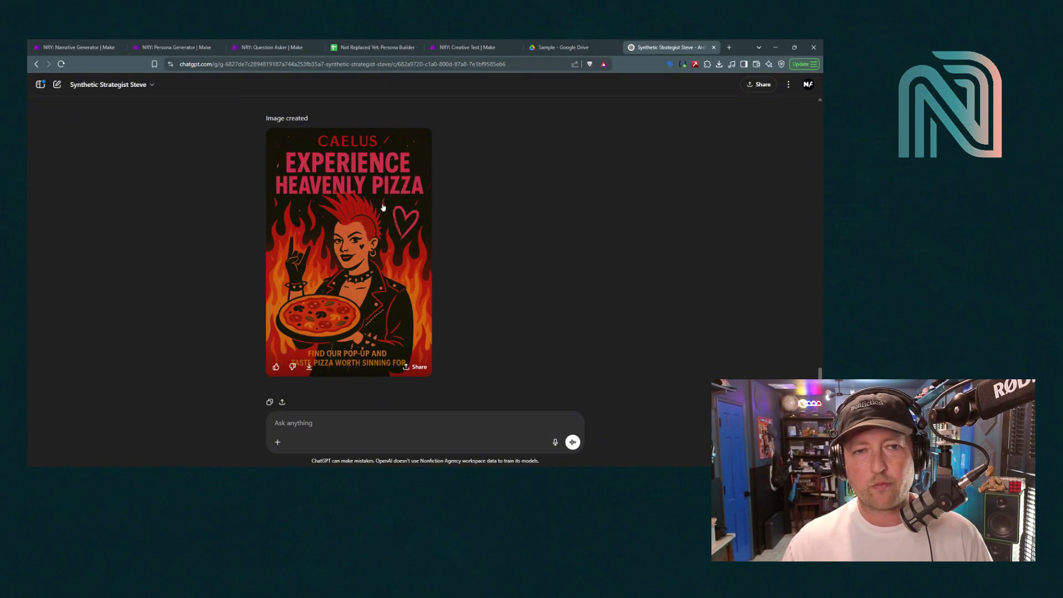
scroll(456, 300, up, 15)
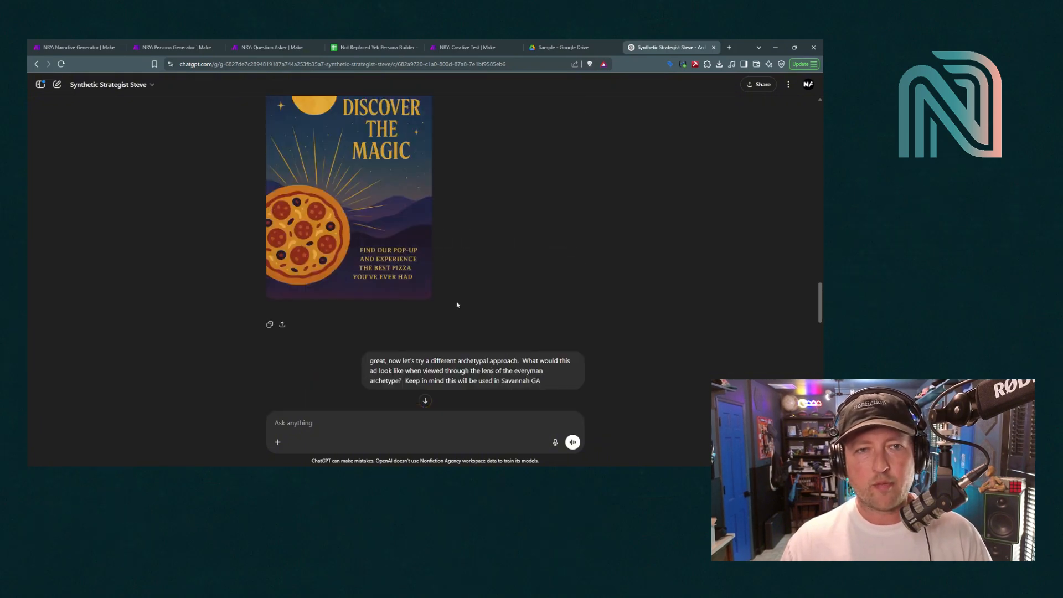
scroll(456, 305, up, 1)
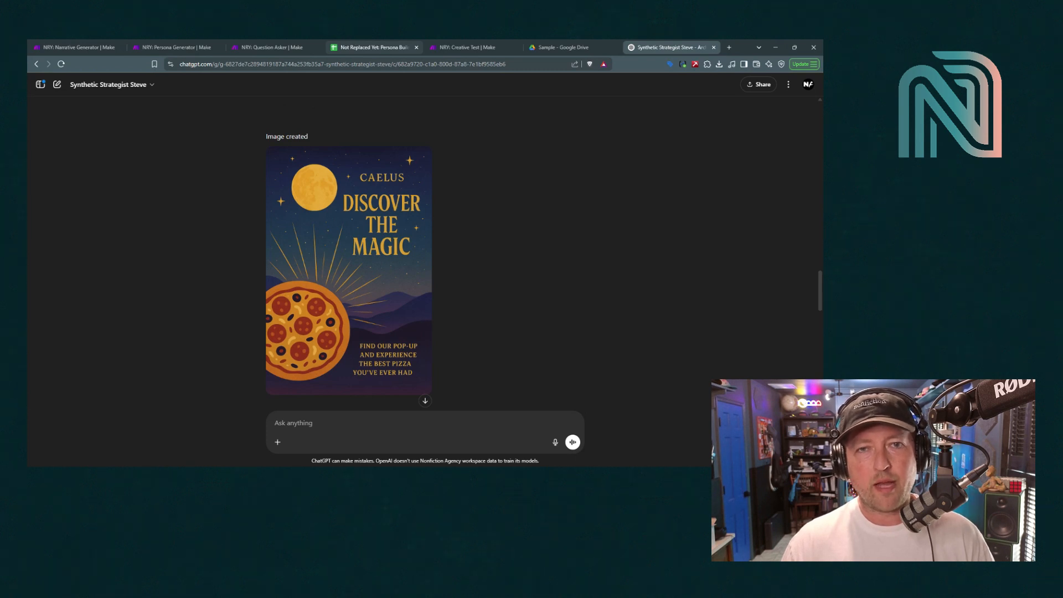
Switch to the NRY: Creative Test scenario with its Google Drive Watch Files trigger
click(437, 42)
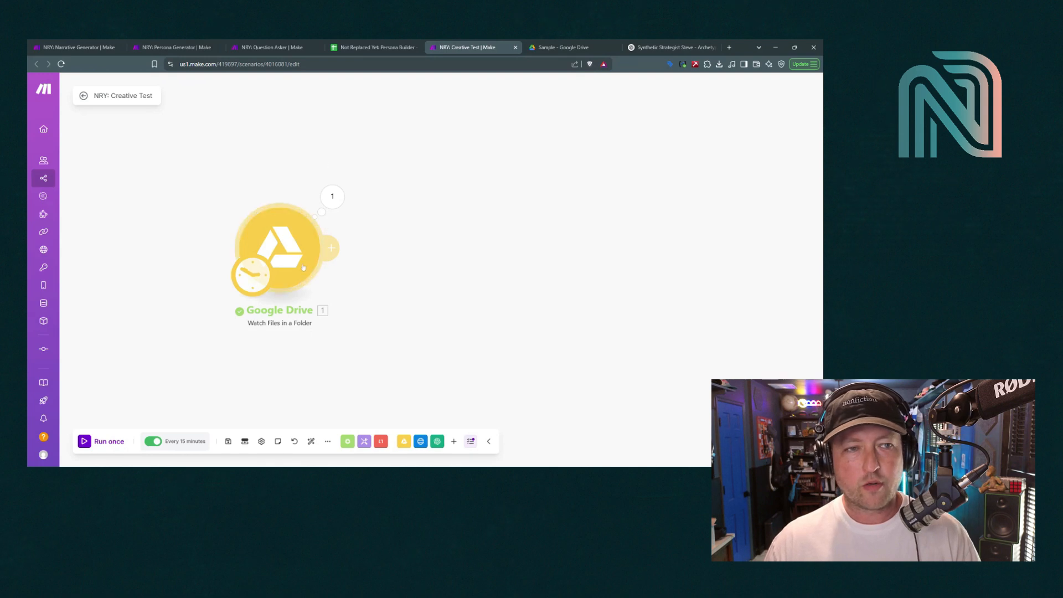
Move the Google Drive trigger up-left and save it watching All file types in Nonfiction/Sample
drag(294, 251, 233, 222)
click(233, 222)
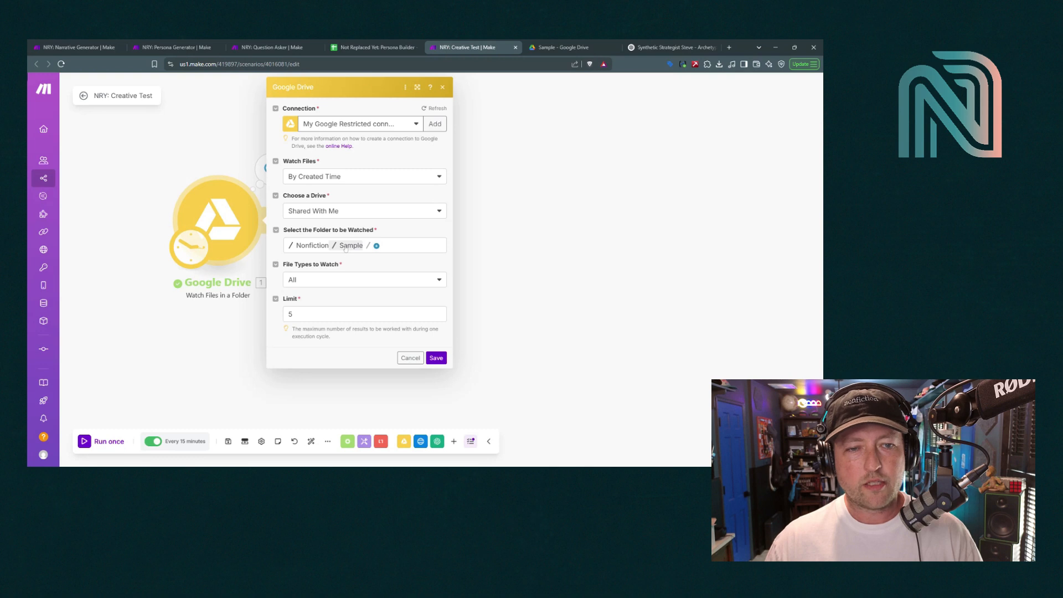
click(332, 282)
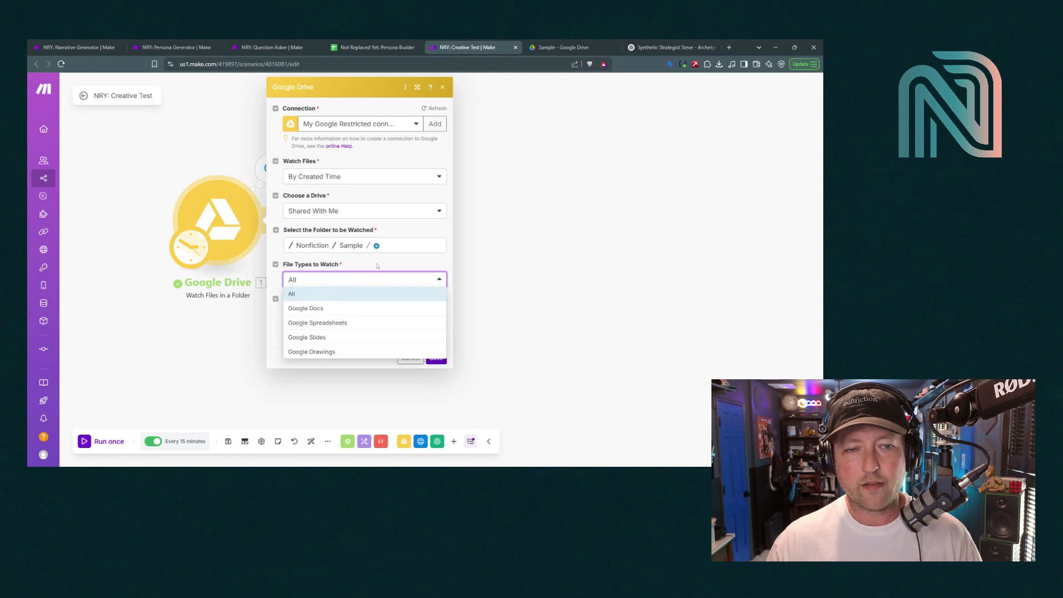
click(333, 279)
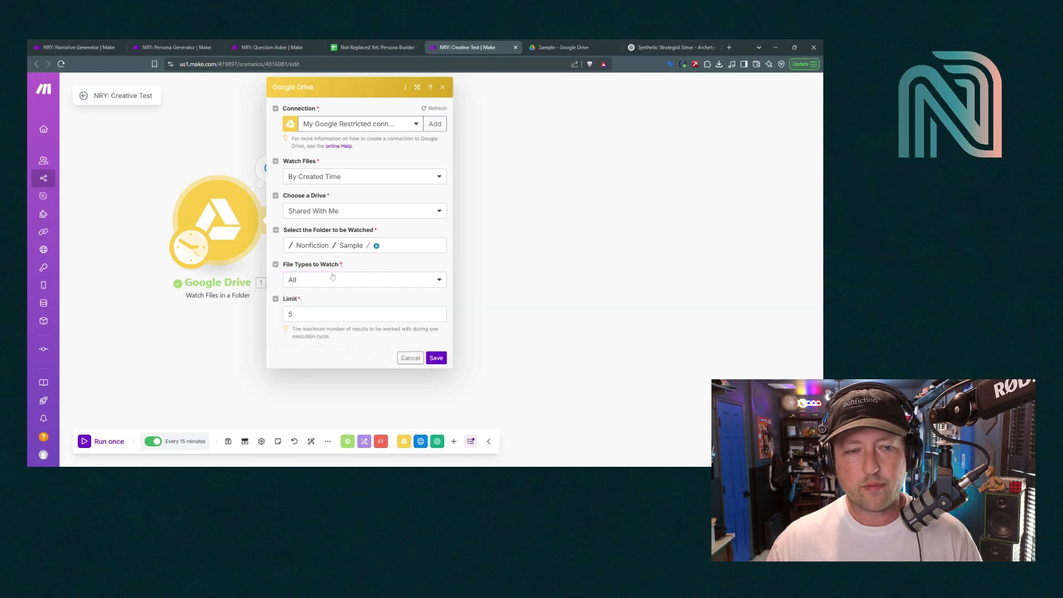
click(439, 359)
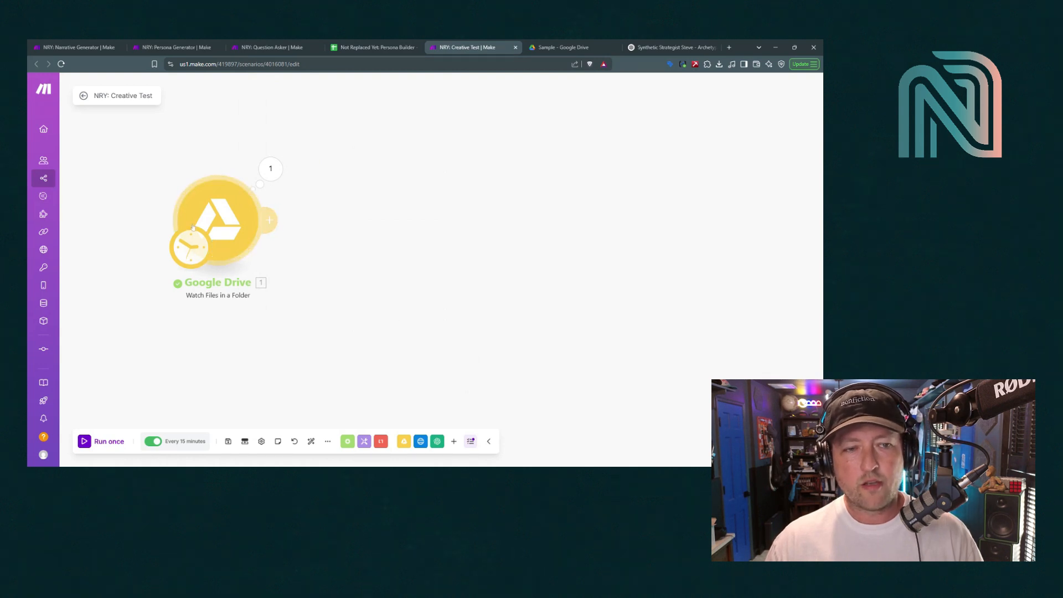
Turn off the 15-minute schedule and connect an Array aggregator after Google Drive
click(153, 441)
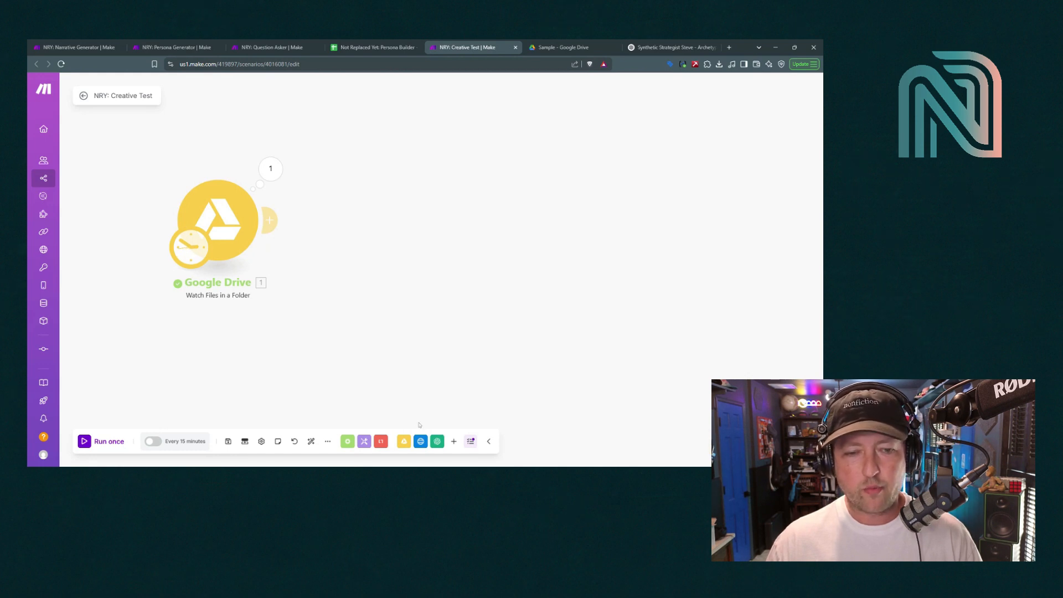
click(345, 442)
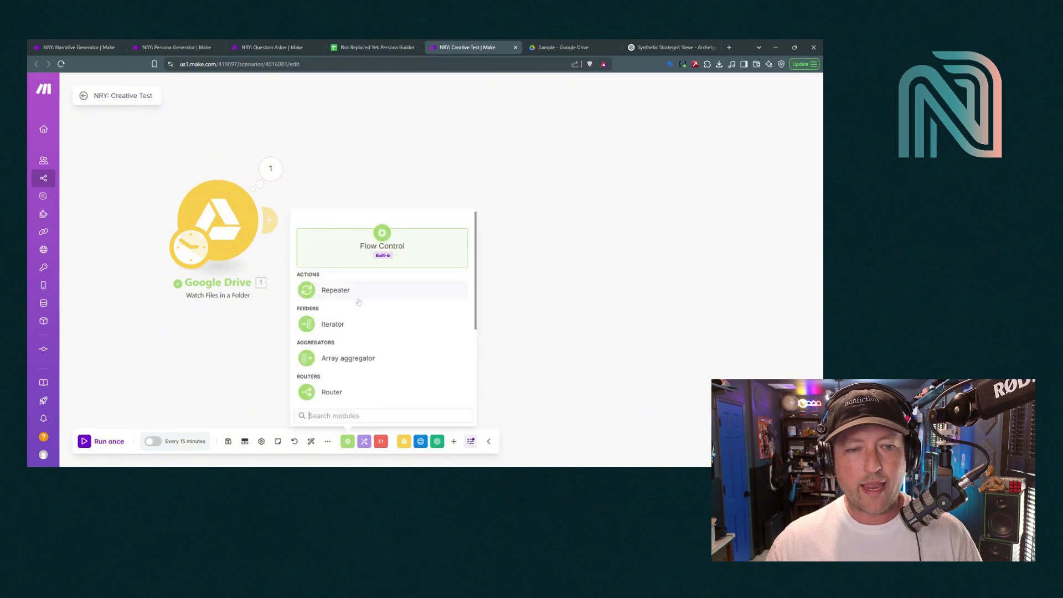
click(352, 359)
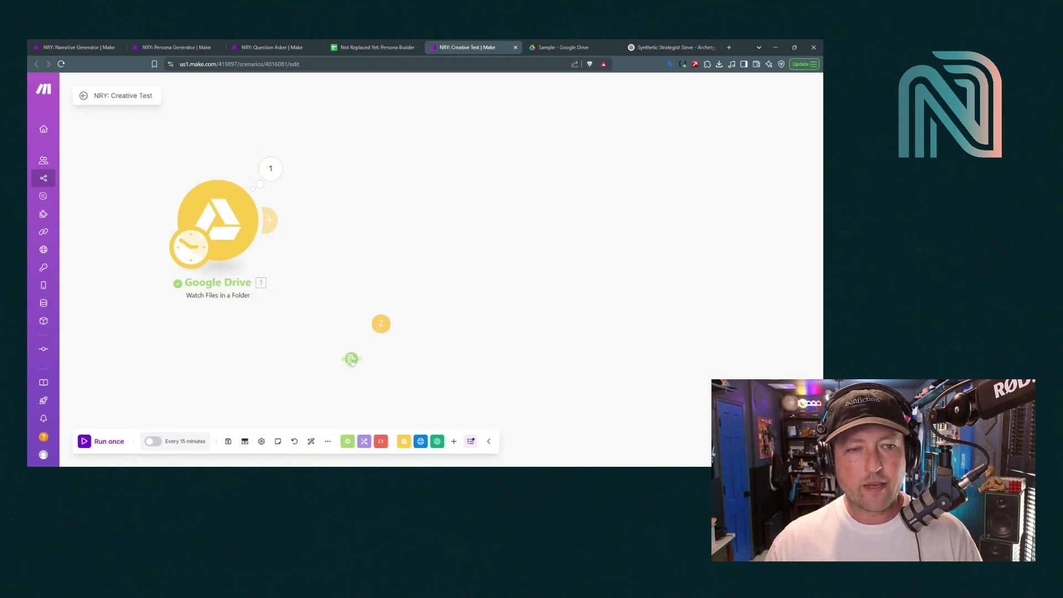
drag(352, 362, 355, 234)
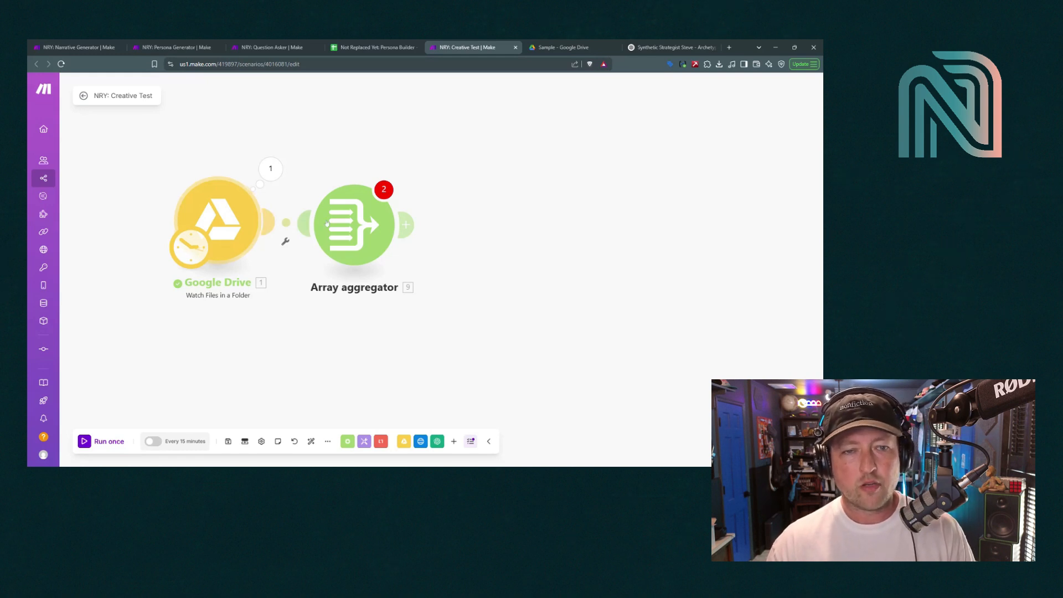
Save the Array aggregator with Google Drive - Watch Files as source and Custom target structure
click(364, 223)
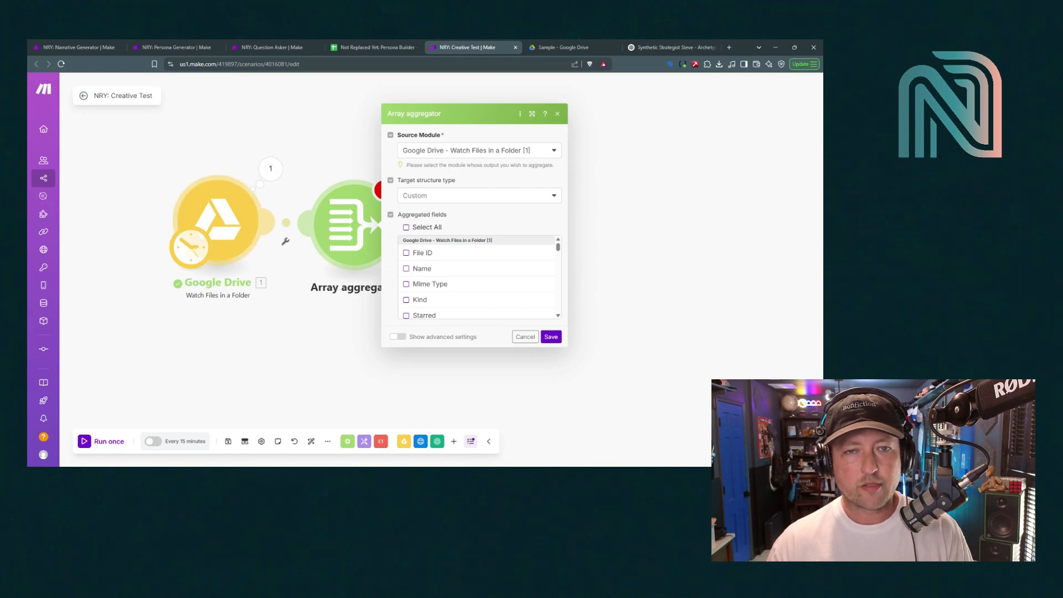
click(447, 199)
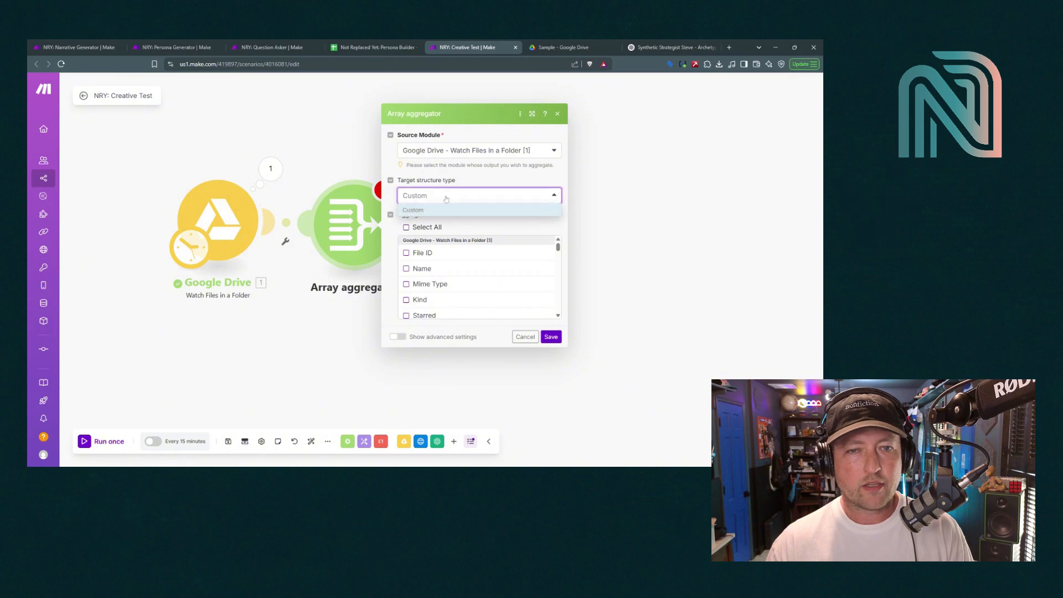
click(414, 198)
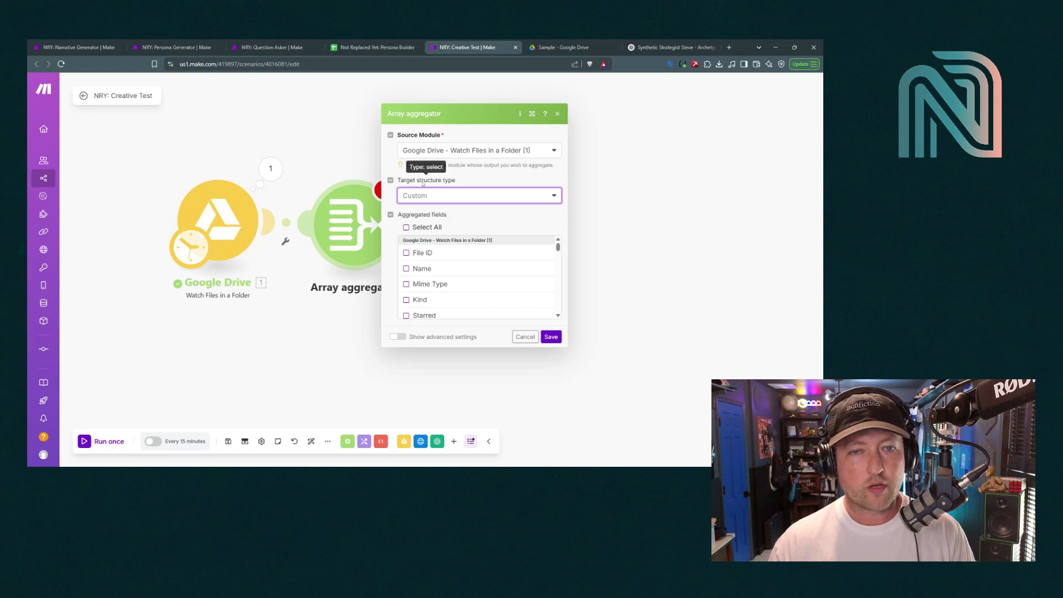
click(434, 197)
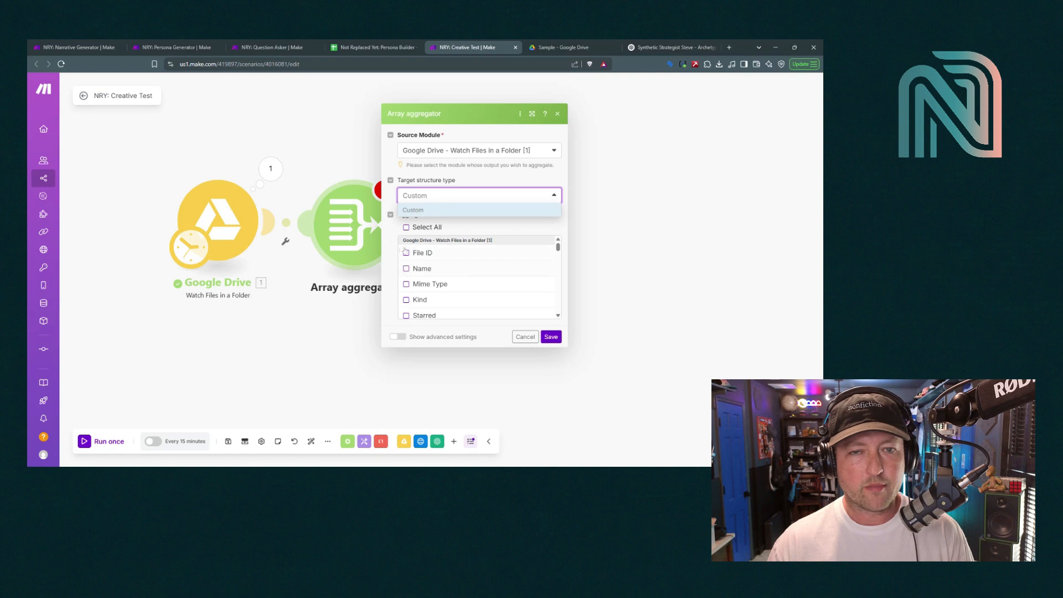
click(448, 195)
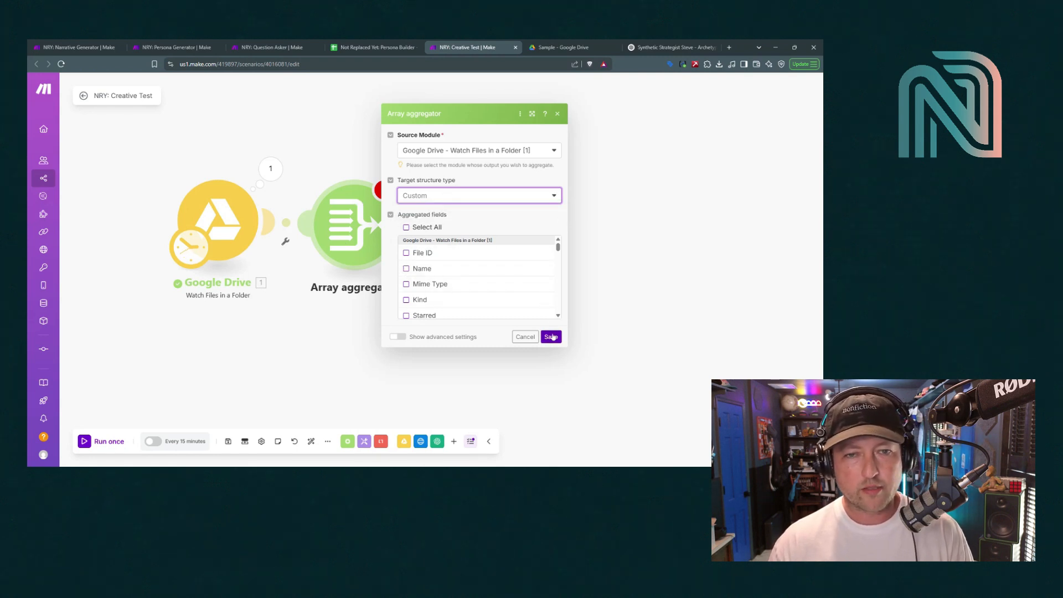
click(552, 337)
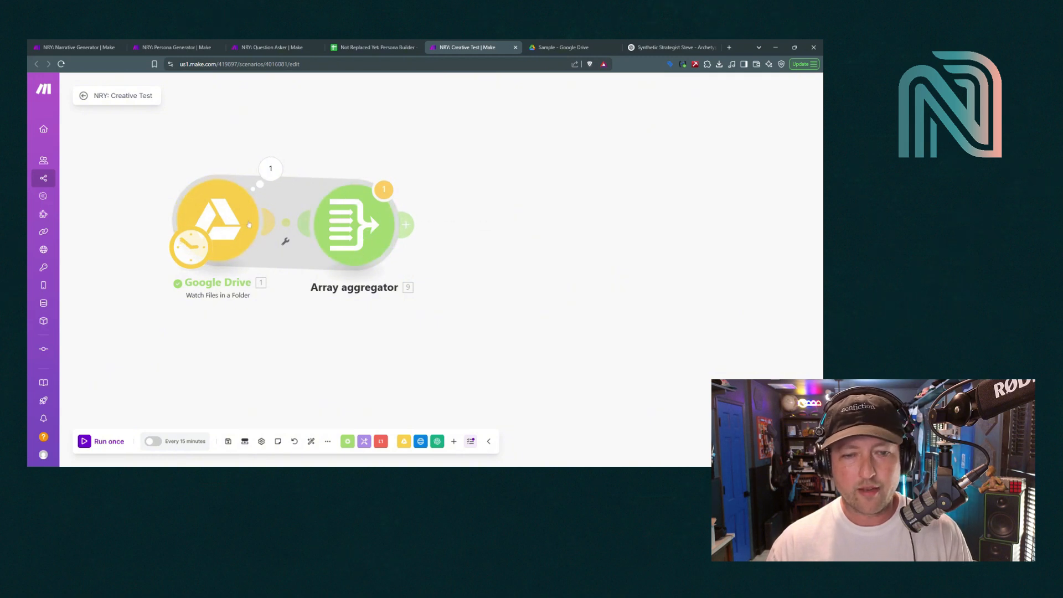
Attach an OpenAI Analyze Images (Vision) module after the aggregator and align it beside it
click(438, 441)
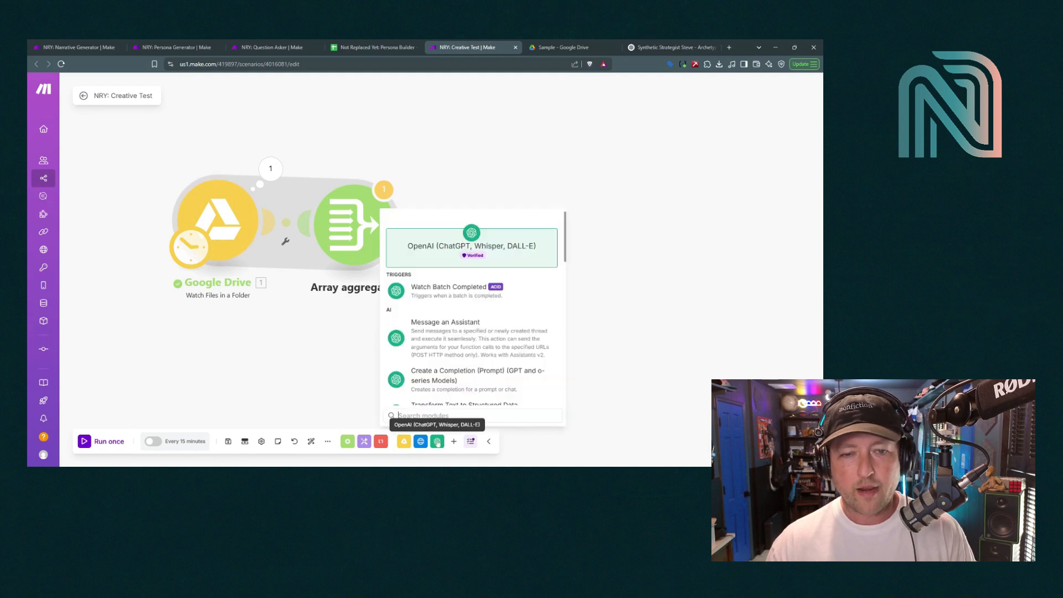
scroll(481, 339, down, 2)
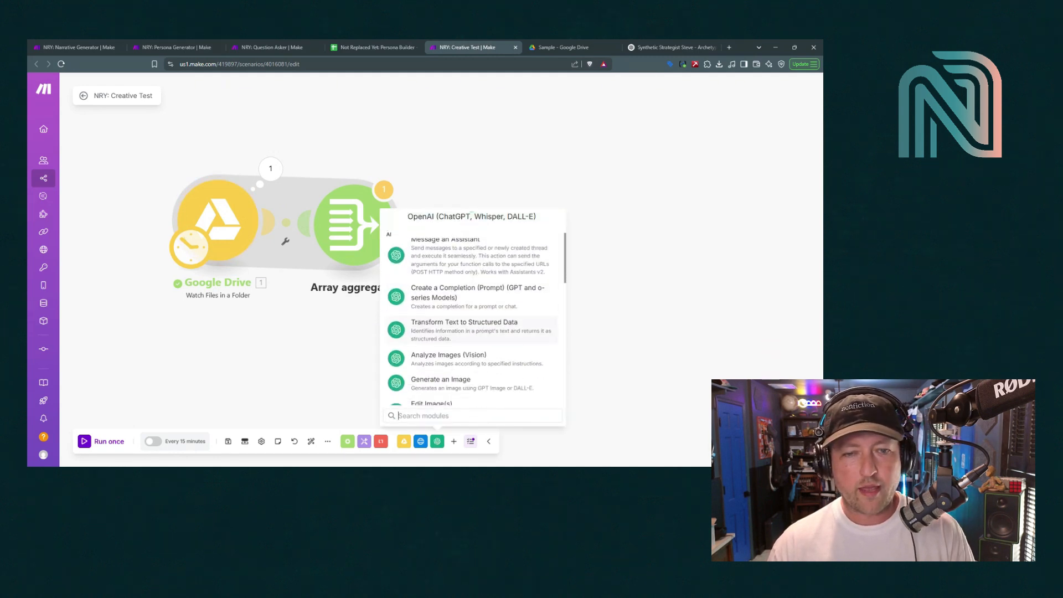
click(436, 361)
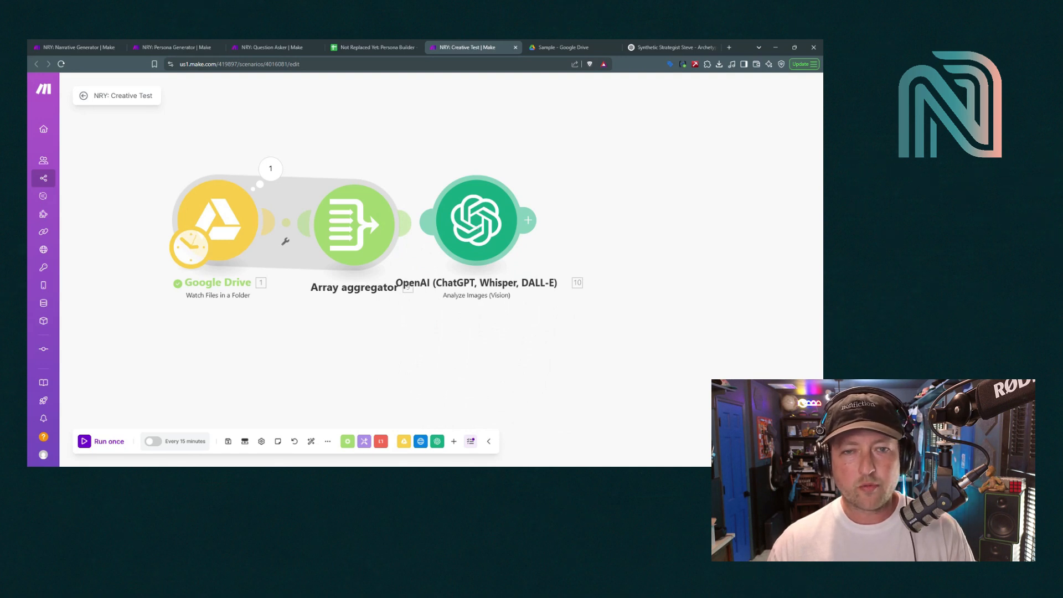
drag(476, 221, 487, 200)
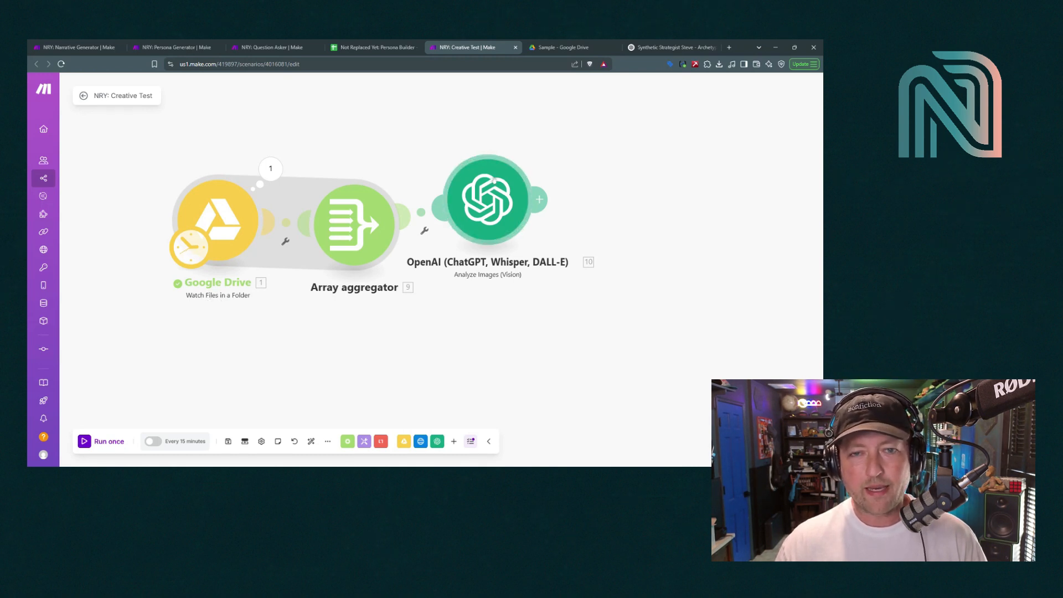
Set the OpenAI module's connection to My OpenAI connection
click(489, 210)
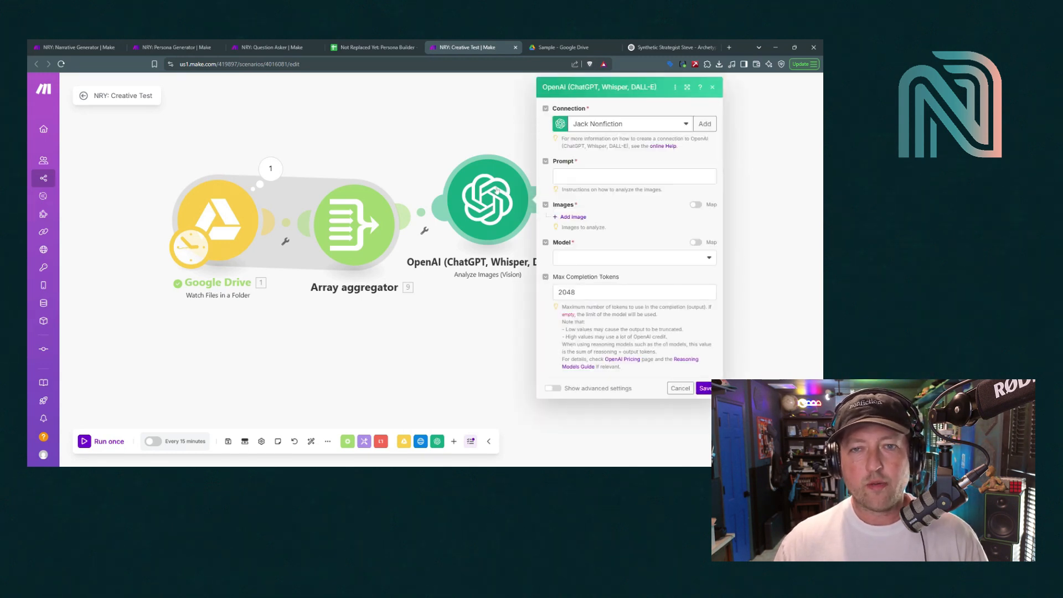
click(598, 127)
click(604, 152)
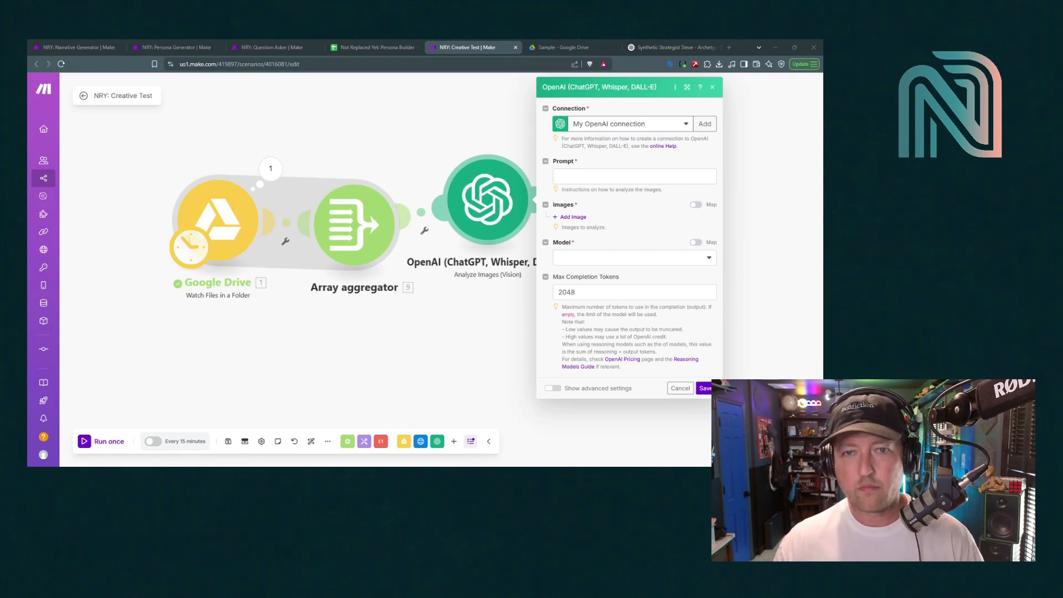
Paste the prompt asking for thorough descriptions of mood, creative intent, archetypal appeal and value proposition
click(634, 177)
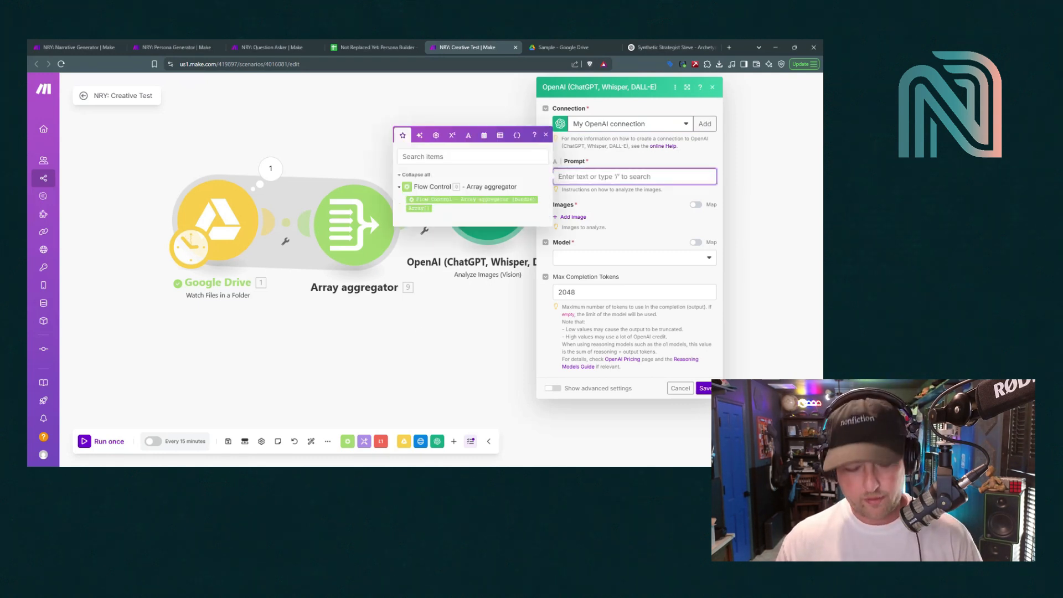
text(Please write a description of the images provided.  Please be thorough in terms of mood, creative intent, archetypal appeal, value proposition, and more, as your descriptitons will be used for synthetic market research and hypothesizing.)
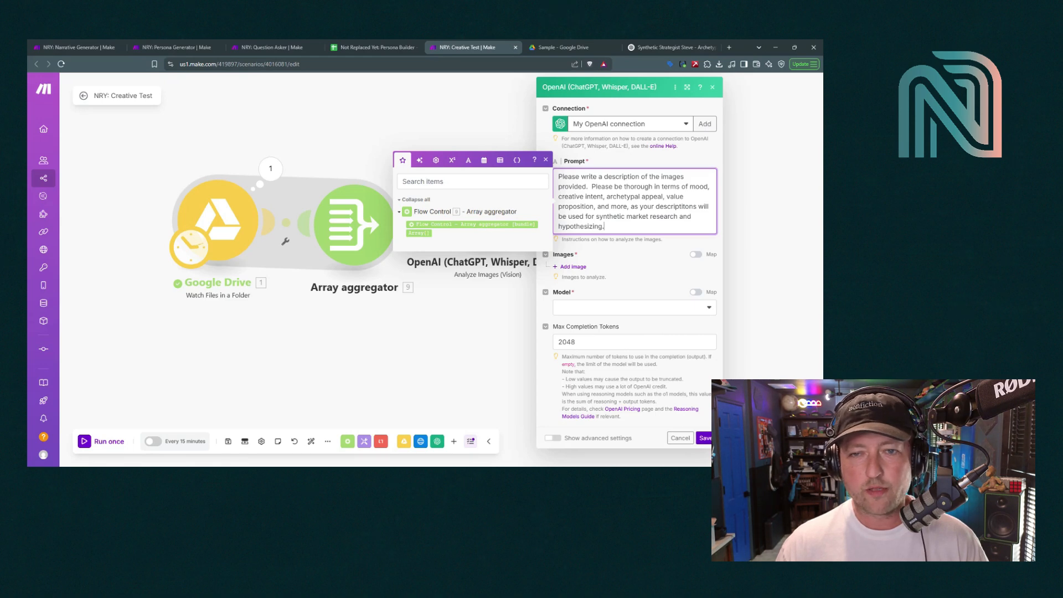
click(546, 161)
drag(558, 176, 605, 227)
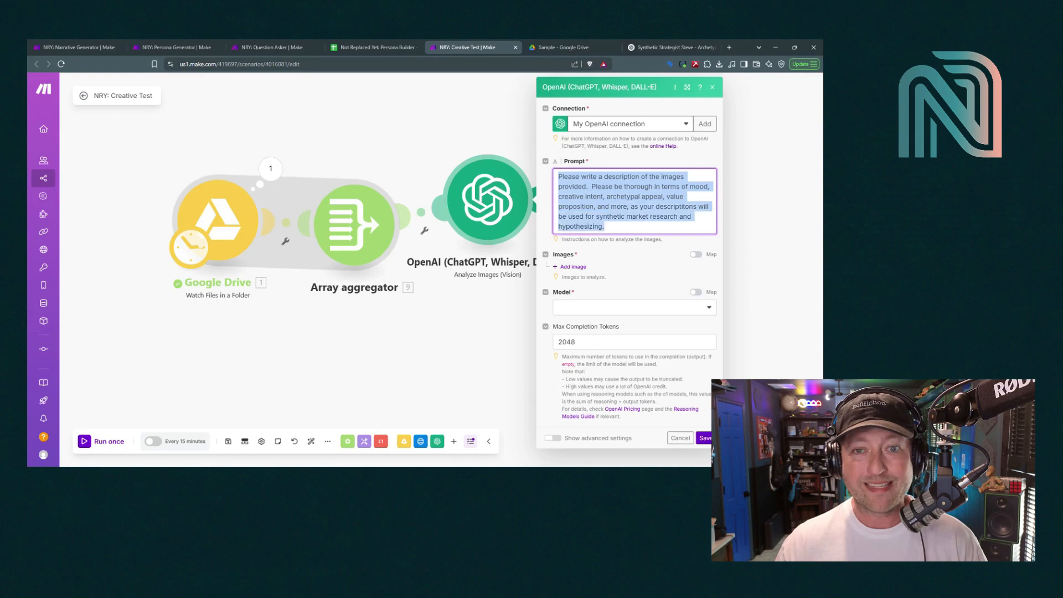
click(605, 227)
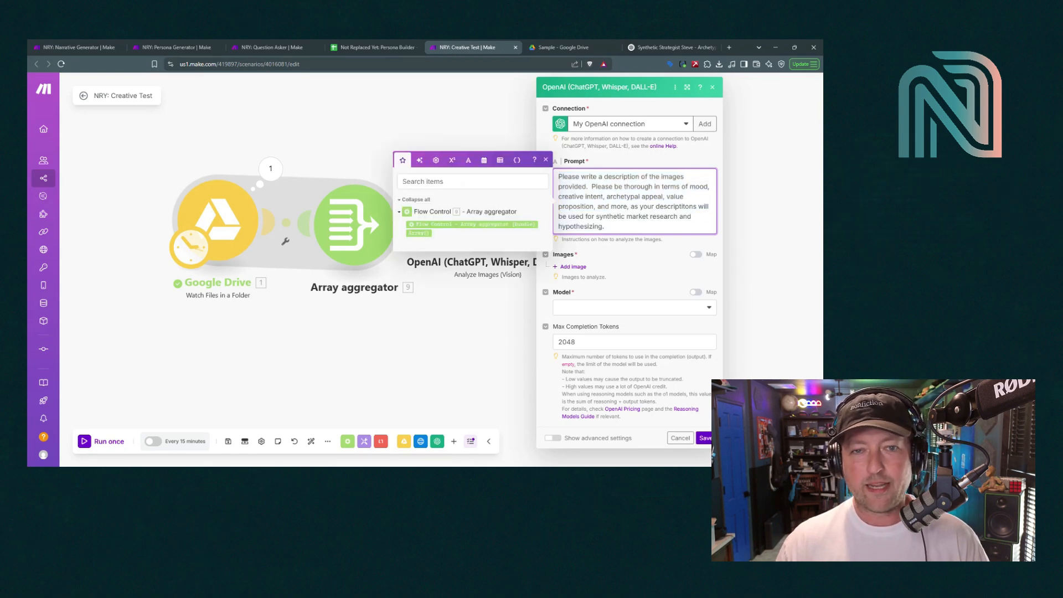
click(546, 161)
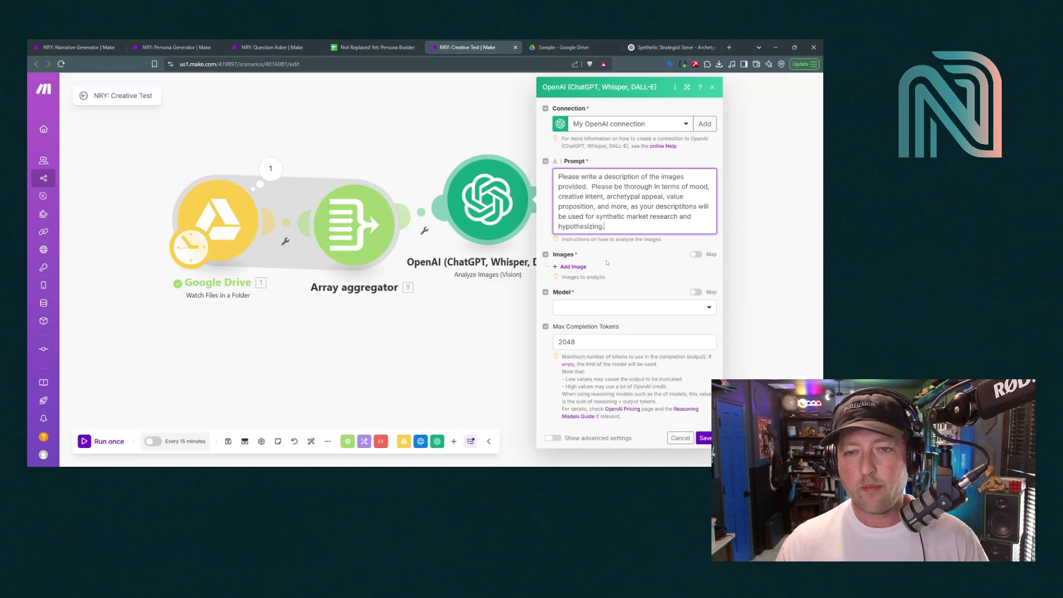
Map the Array aggregator's Array[] into the Images field
click(696, 255)
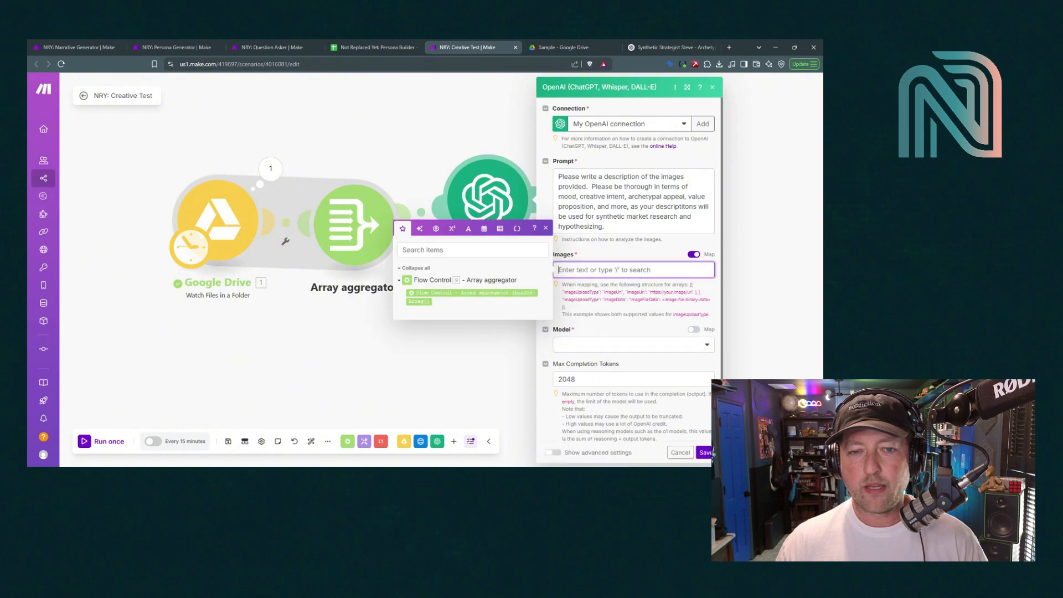
click(424, 302)
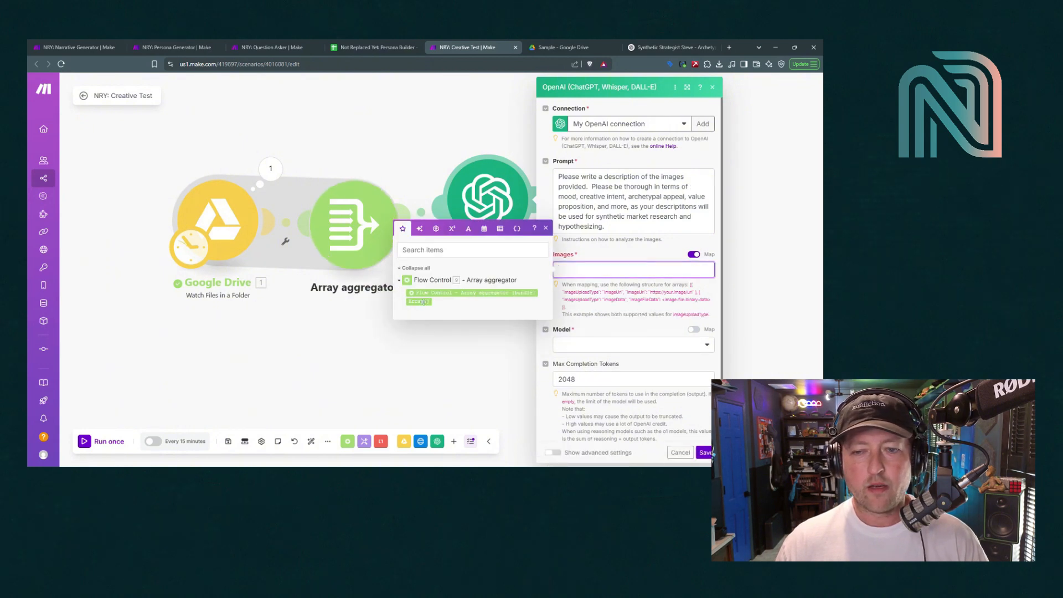
click(624, 313)
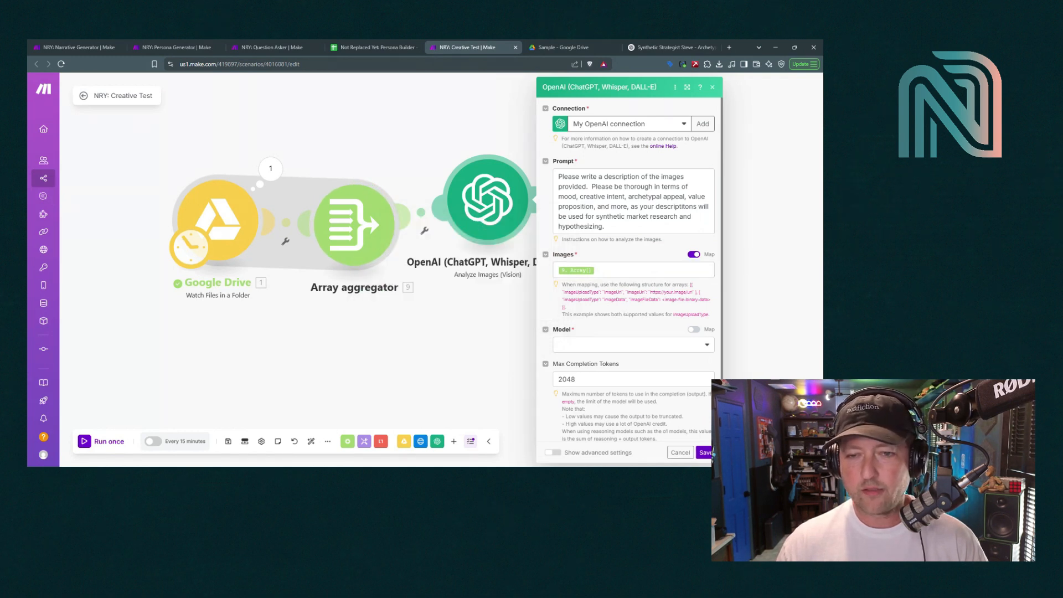
Choose gpt-4o with 4096 max completion tokens and save the OpenAI module
click(583, 345)
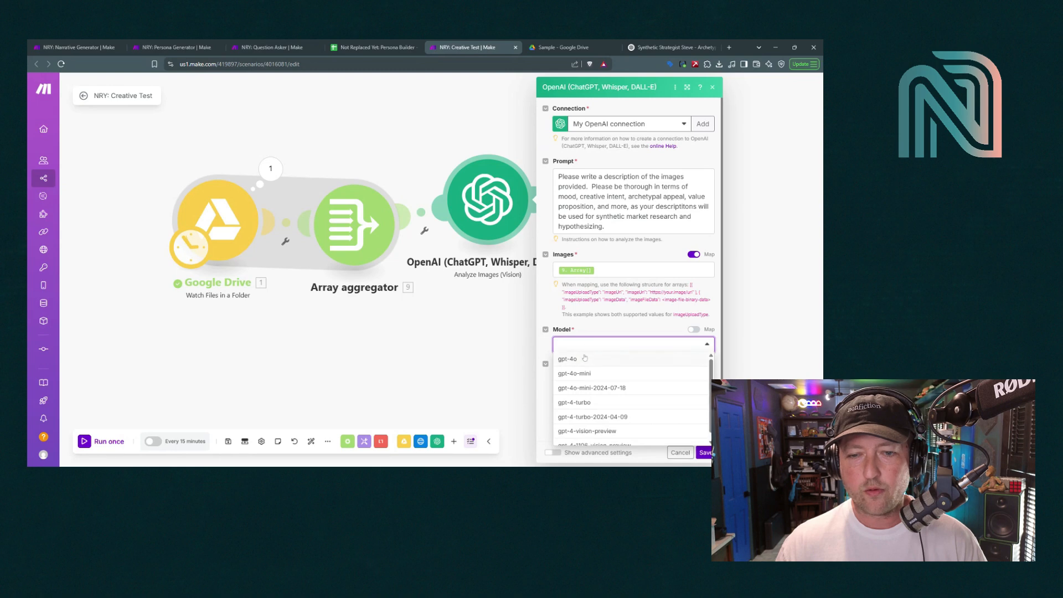
click(585, 359)
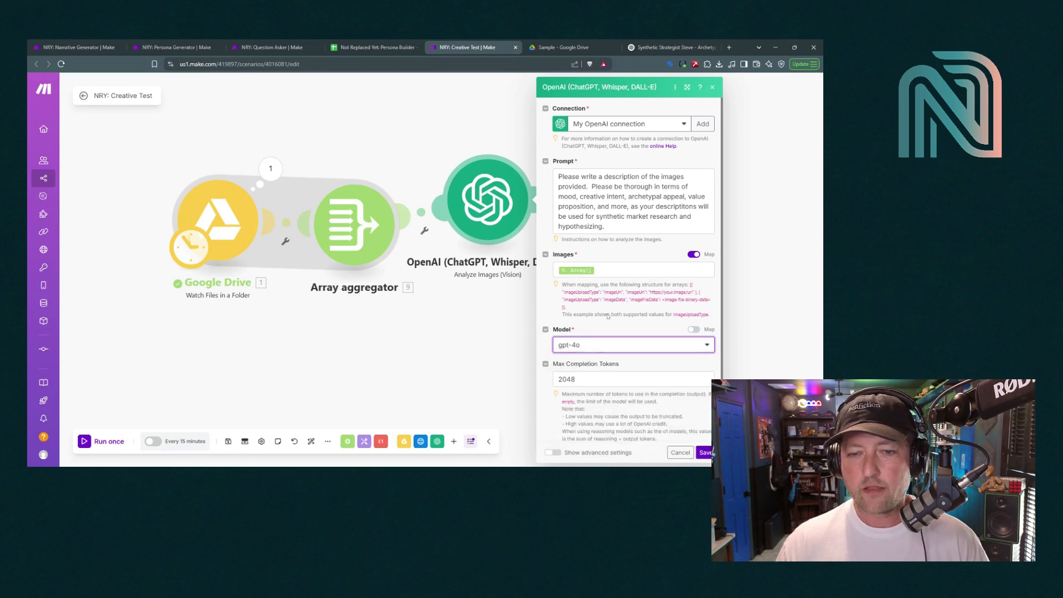
scroll(574, 322, down, 1)
key(Tab)
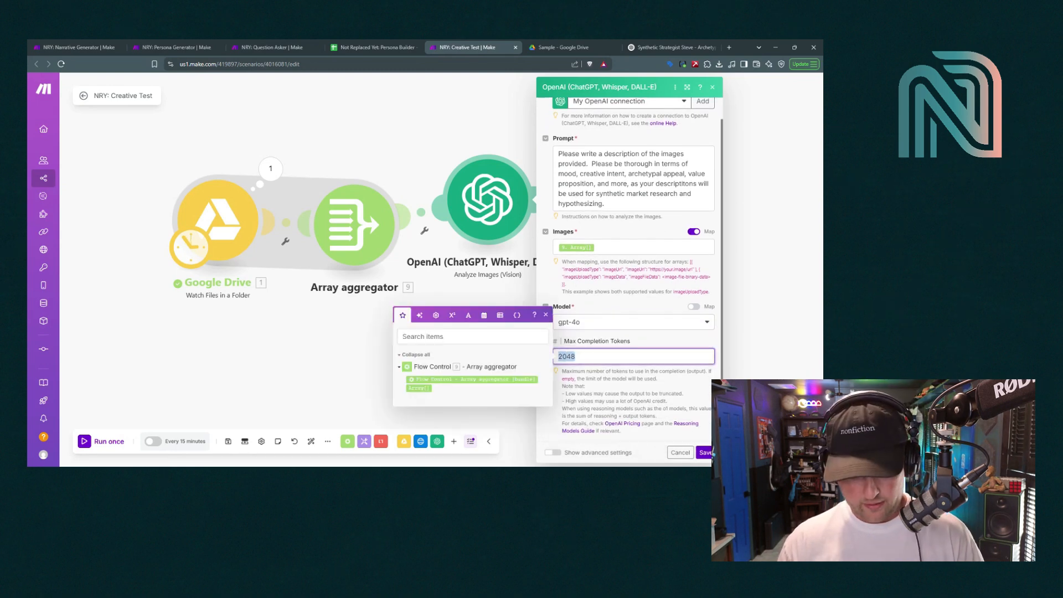
text(4096)
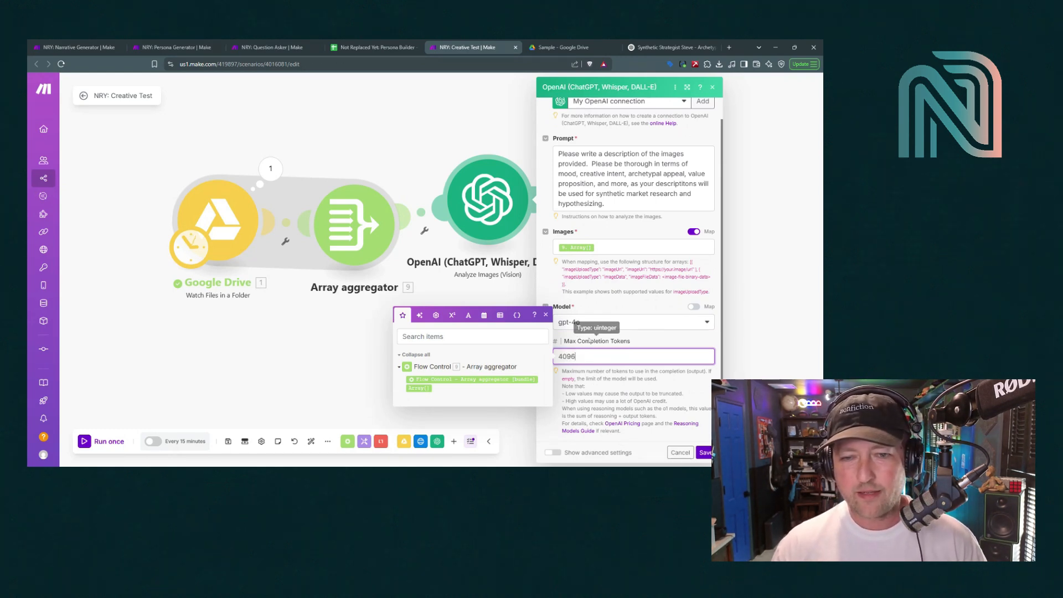
click(580, 342)
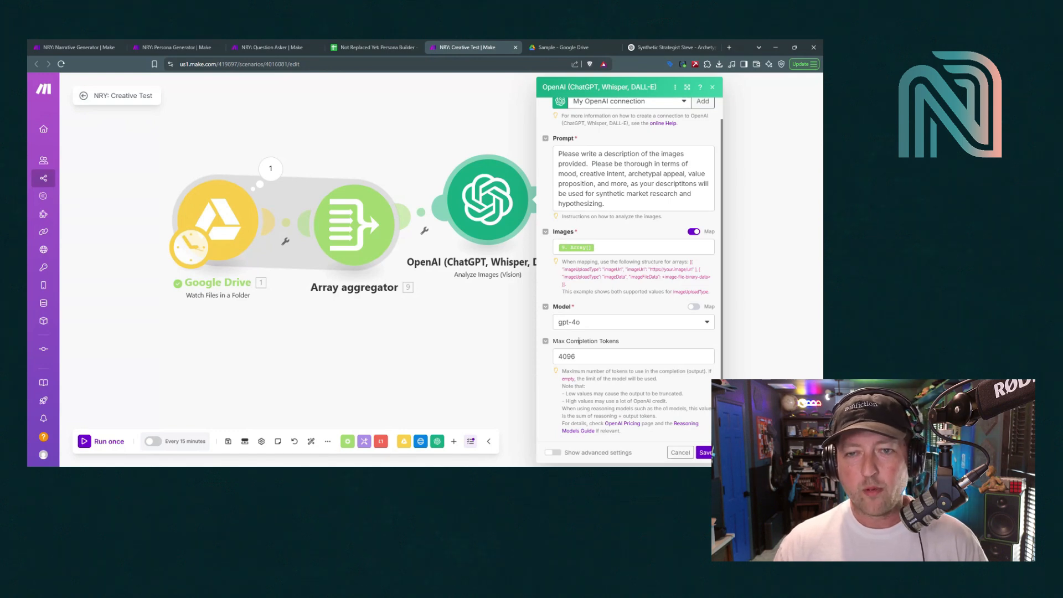
scroll(598, 110, up, 1)
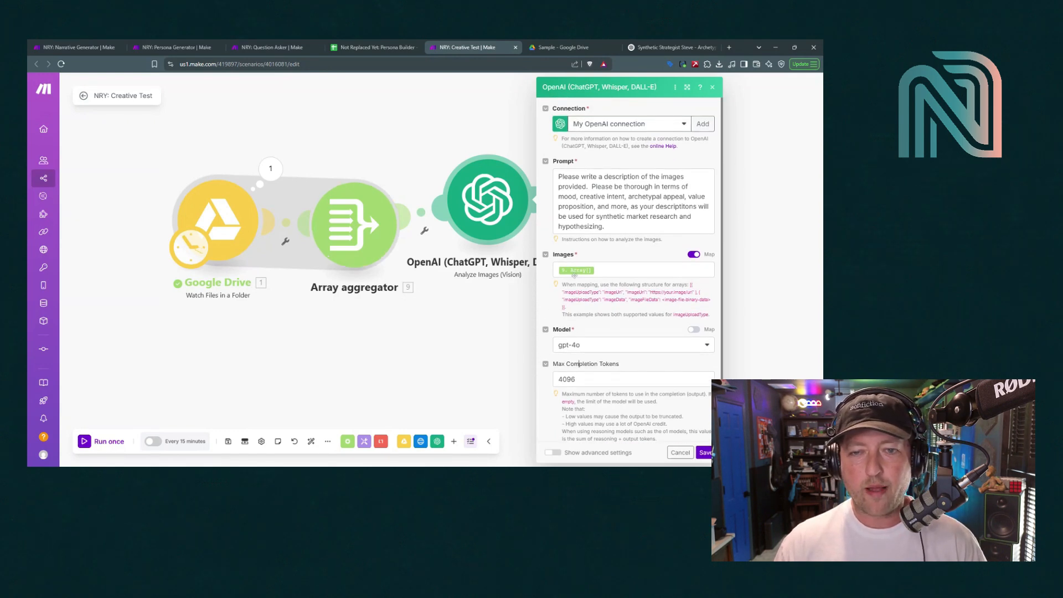
click(706, 453)
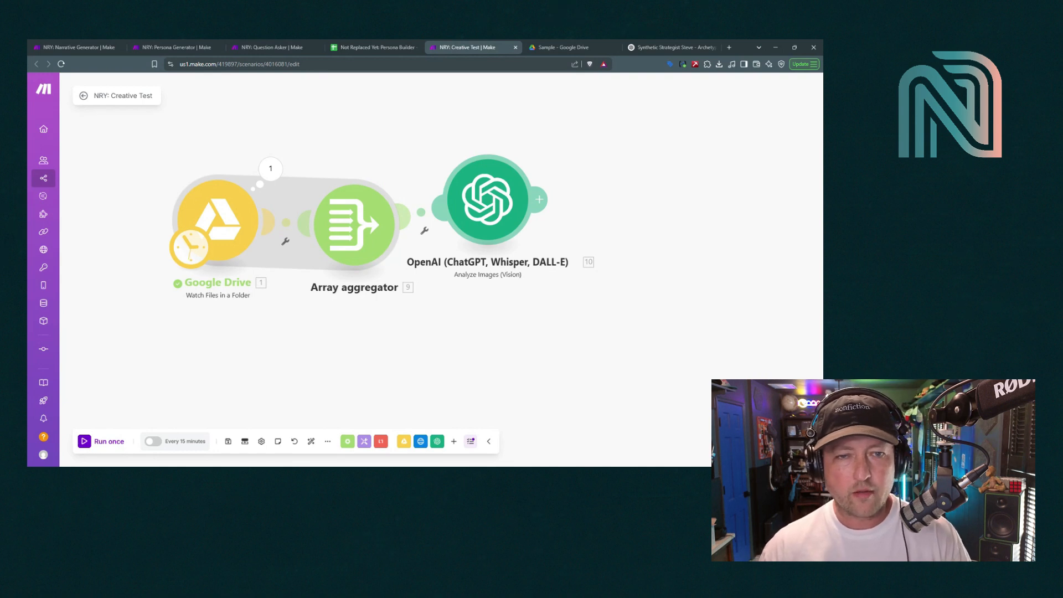
Set the Array aggregator's target structure to OpenAI Analyze Images – Images
click(332, 233)
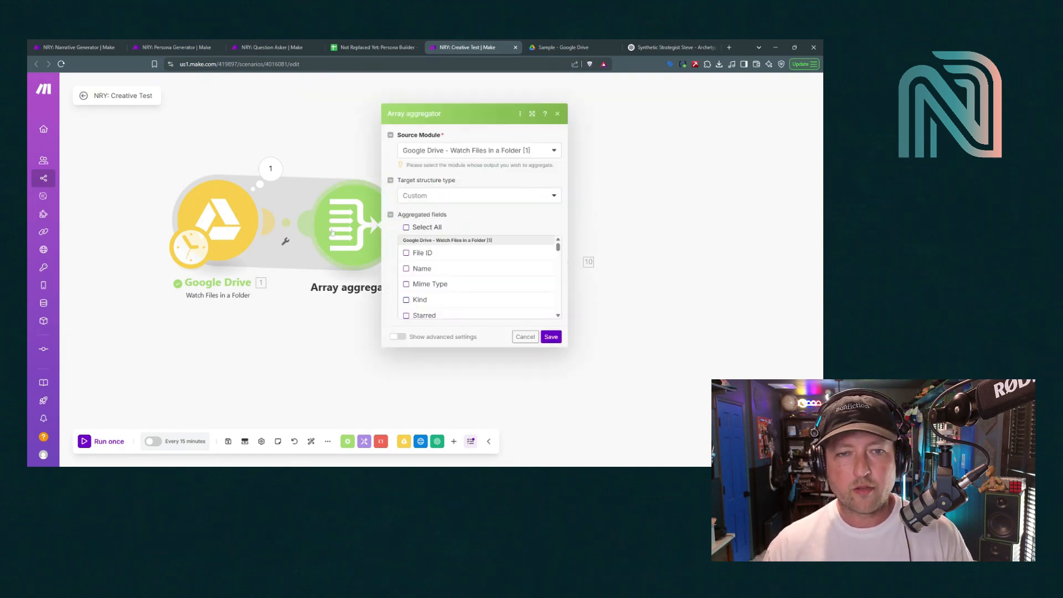
click(441, 199)
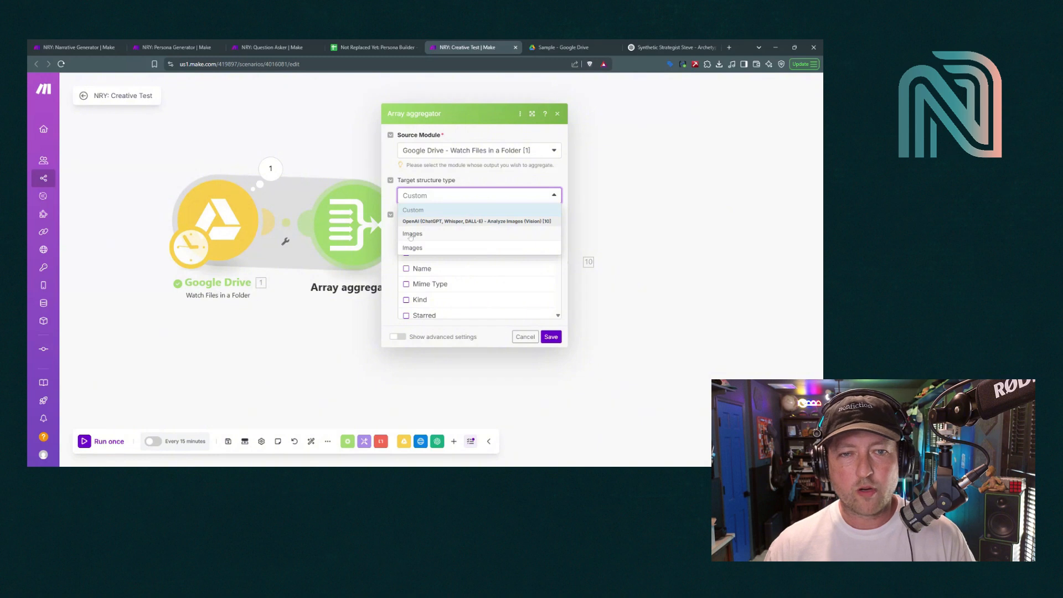
click(432, 221)
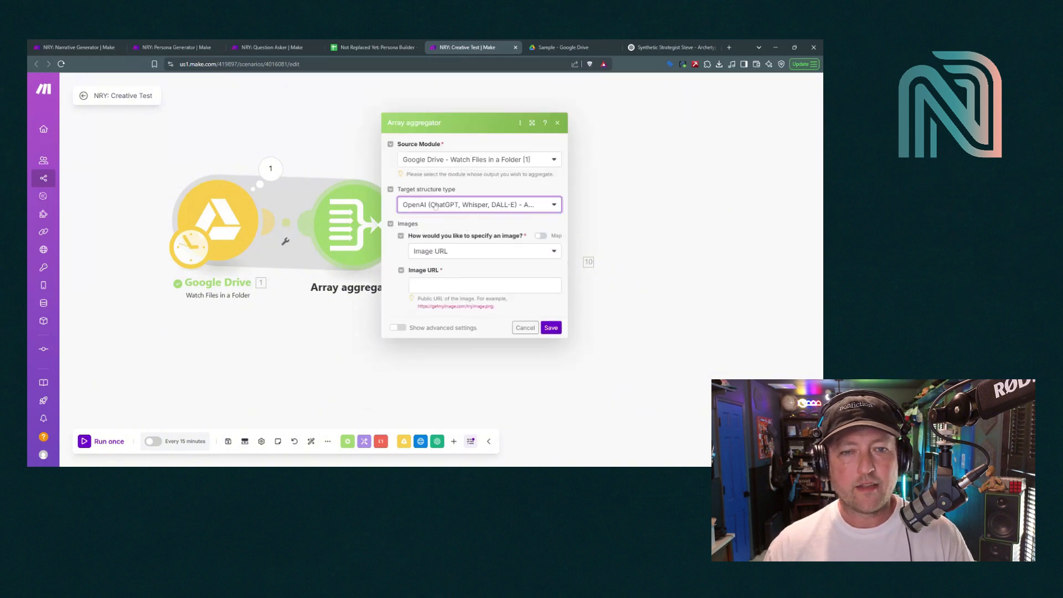
click(435, 206)
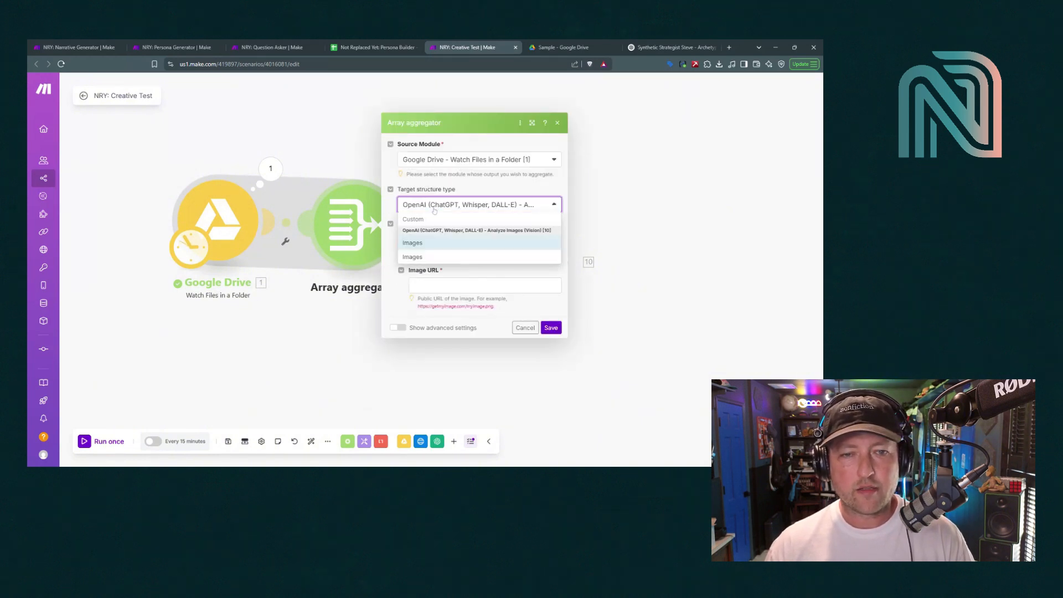
click(424, 258)
click(430, 208)
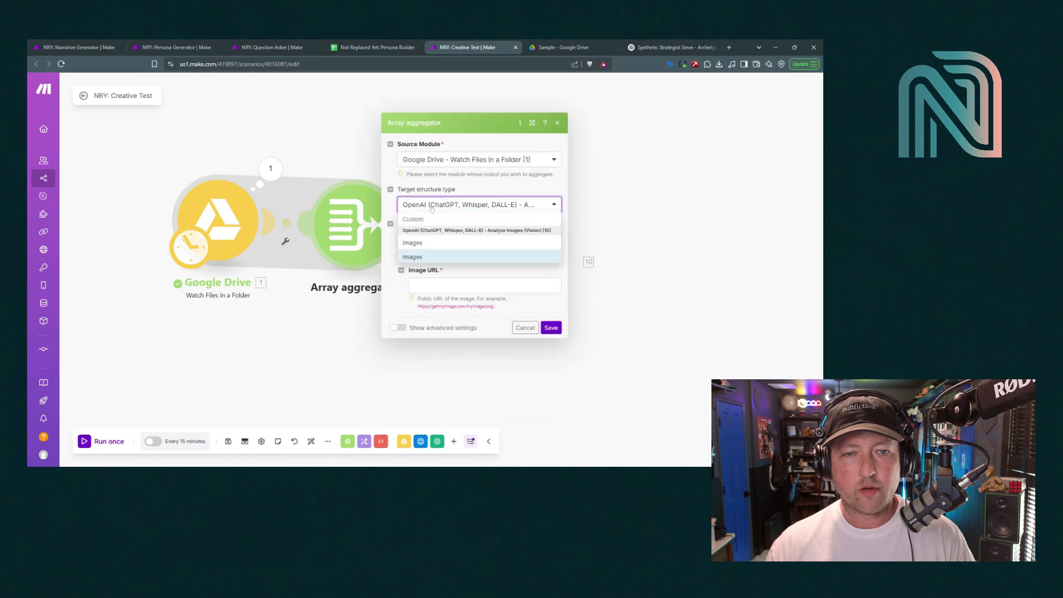
click(427, 244)
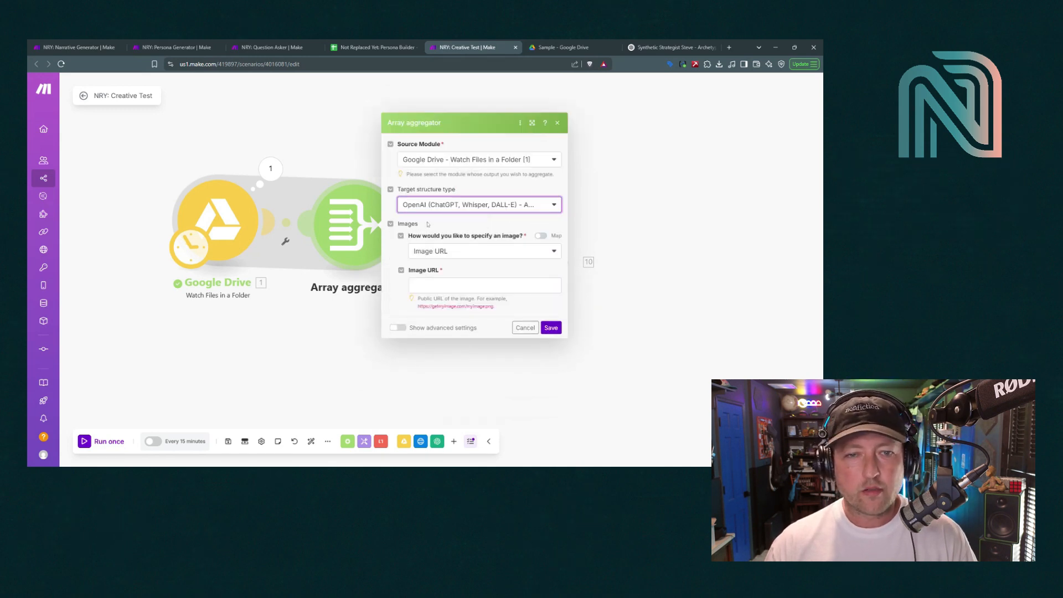
Keep 'Image URL' as the image specification and place focus in the Image URL field
click(431, 251)
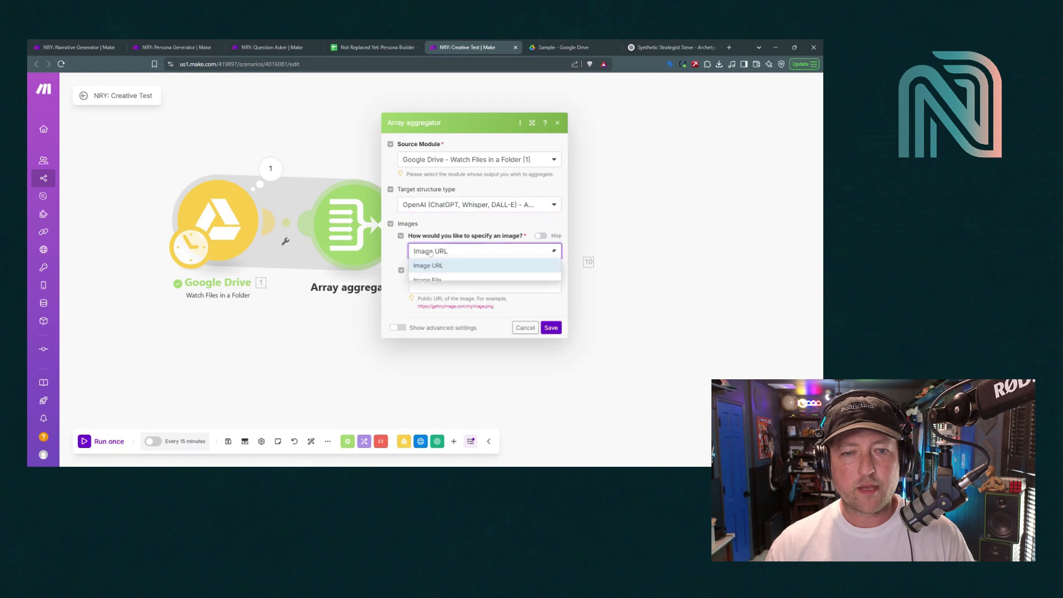
click(431, 251)
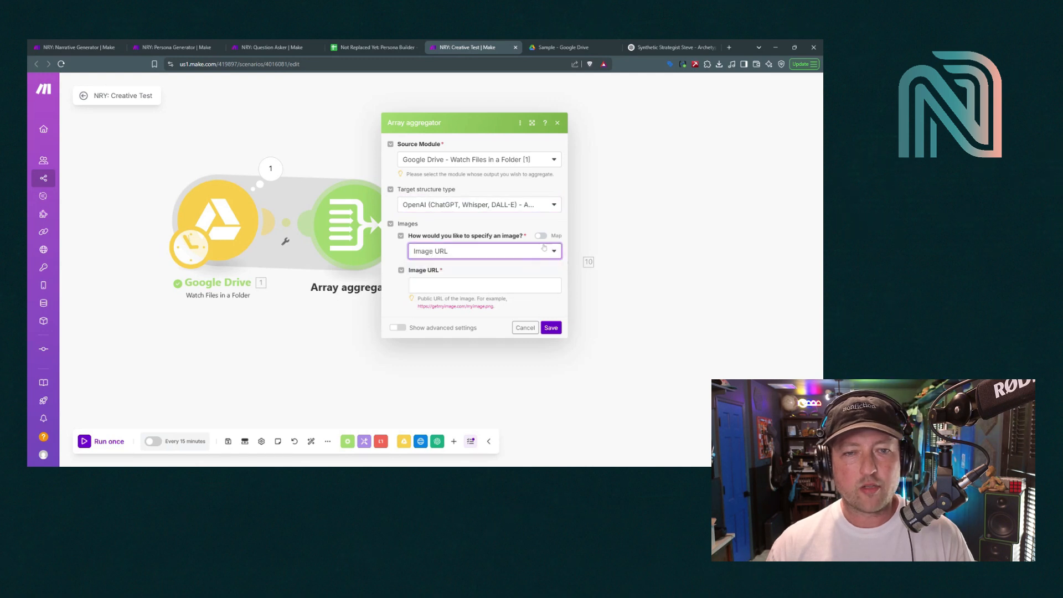
click(448, 256)
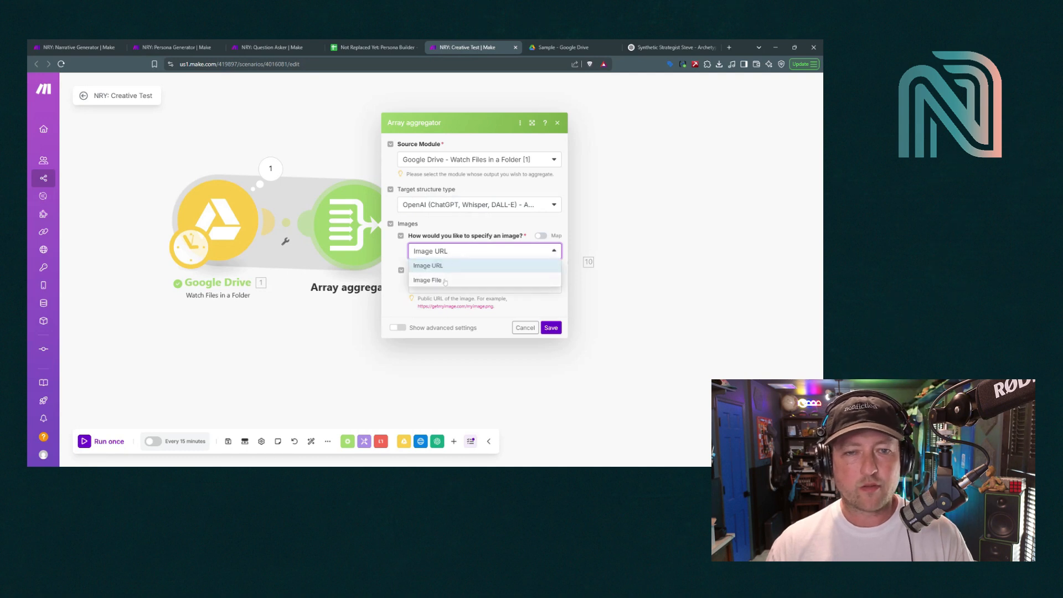
click(445, 266)
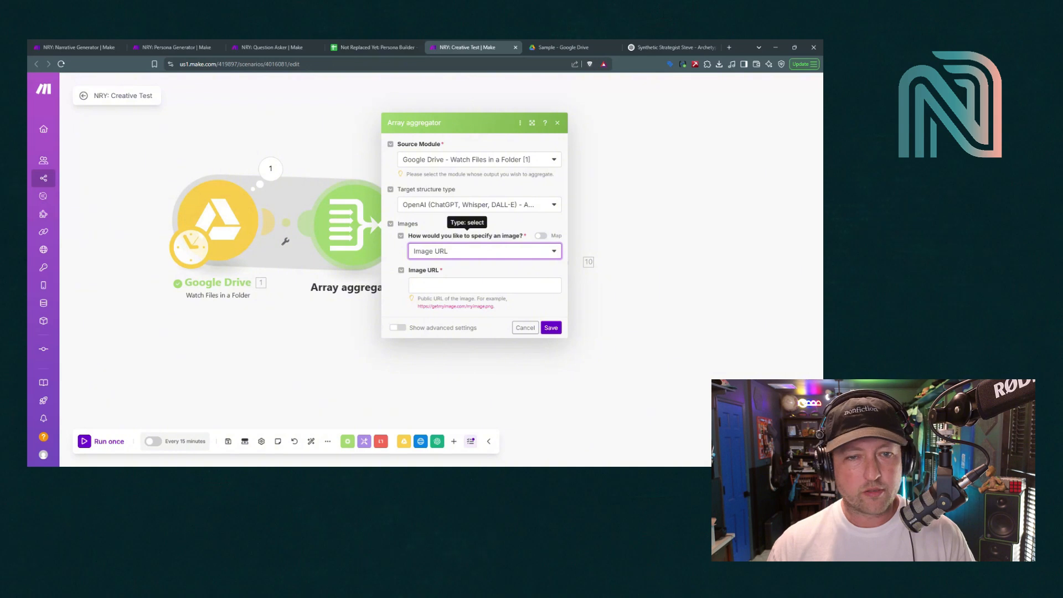
click(446, 284)
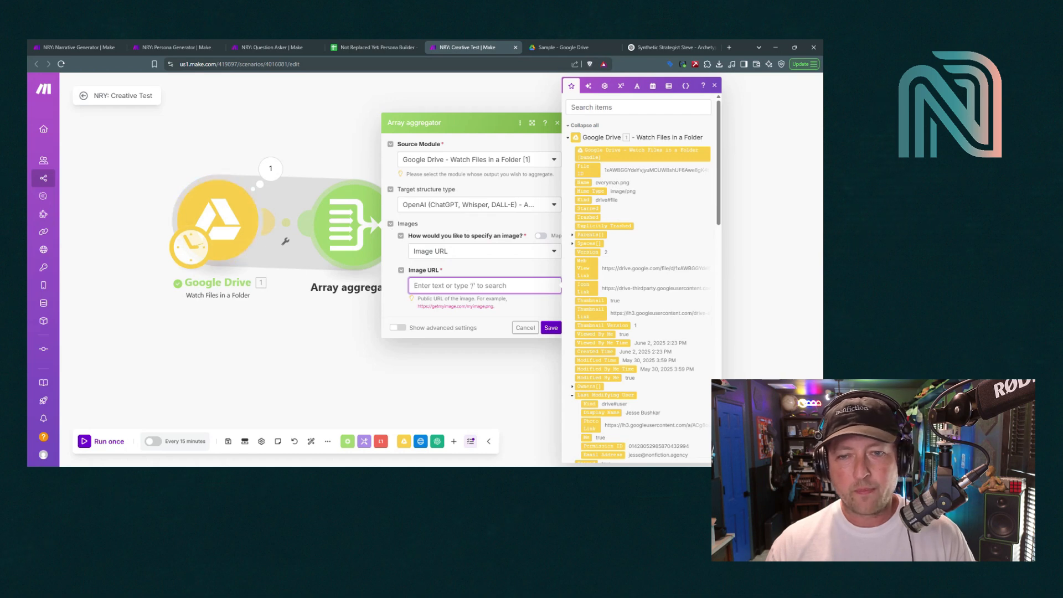
Map the Drive file's webContentLink into Image URL, save the aggregator, and view the Sample folder
scroll(604, 321, down, 15)
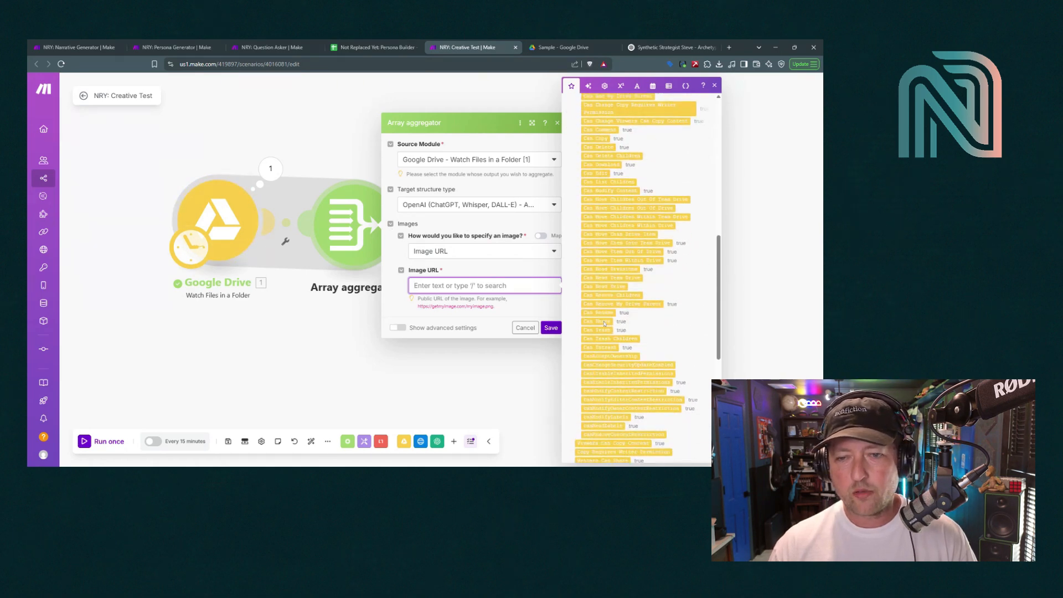
scroll(605, 324, down, 5)
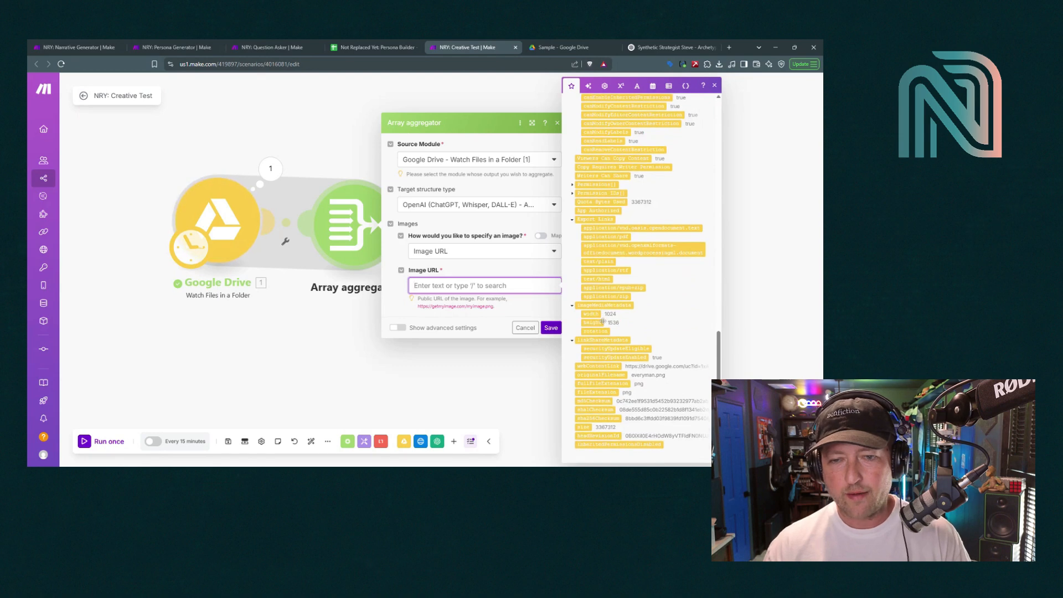
click(595, 367)
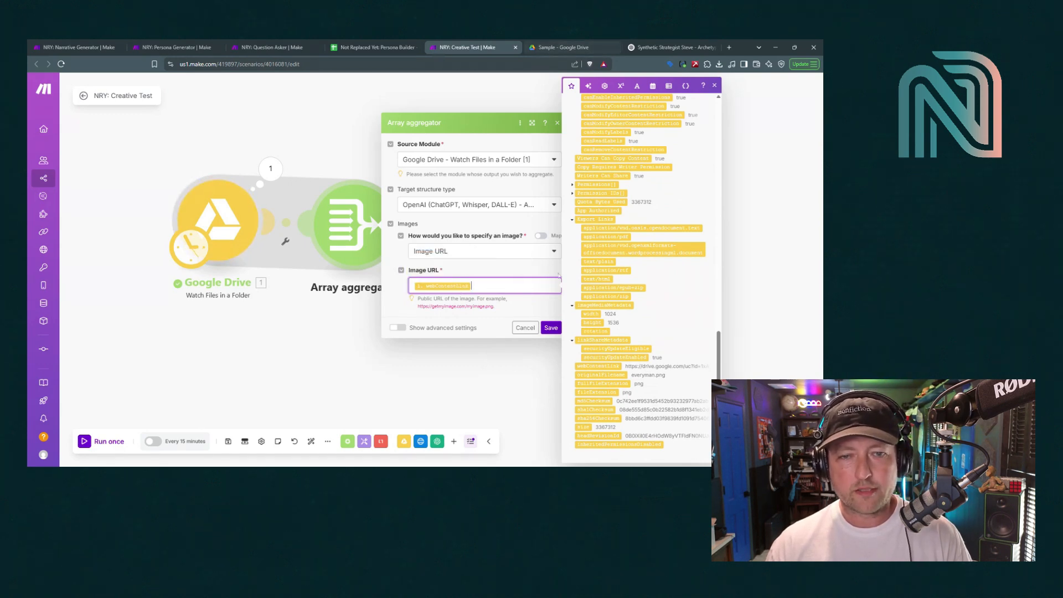
click(549, 328)
click(559, 47)
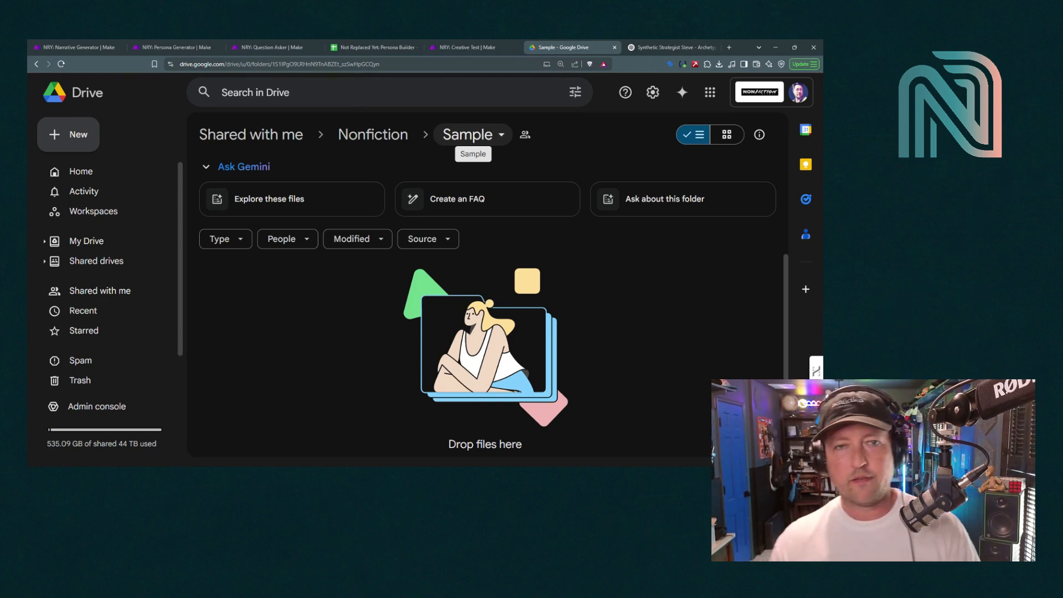
Return from the empty Sample folder to the NRY: Creative Test scenario canvas
click(467, 44)
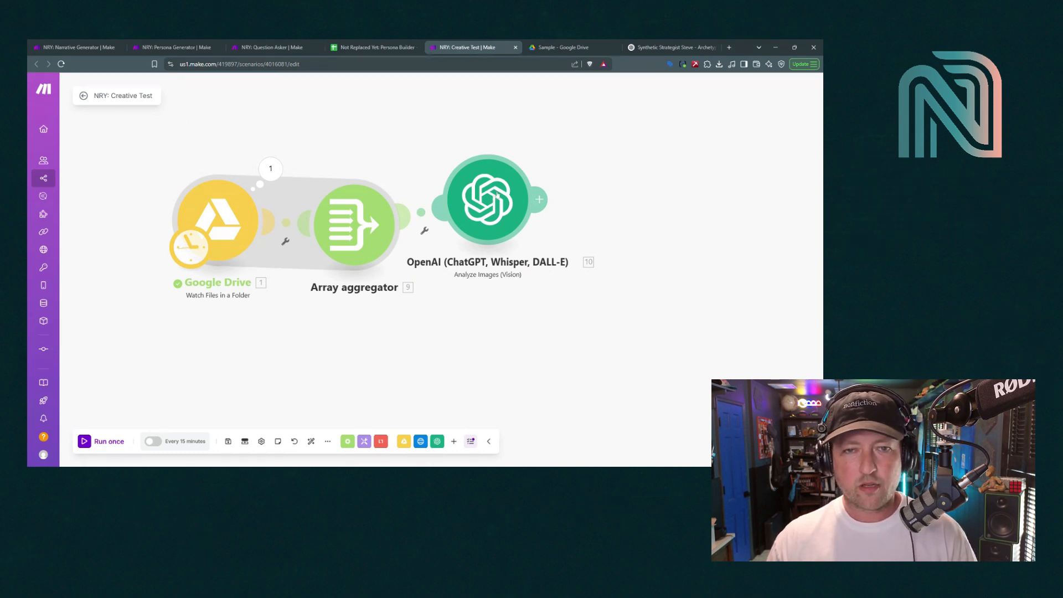
Check the Sample Drive folder, then move the OpenAI module slightly lower on the canvas
click(560, 47)
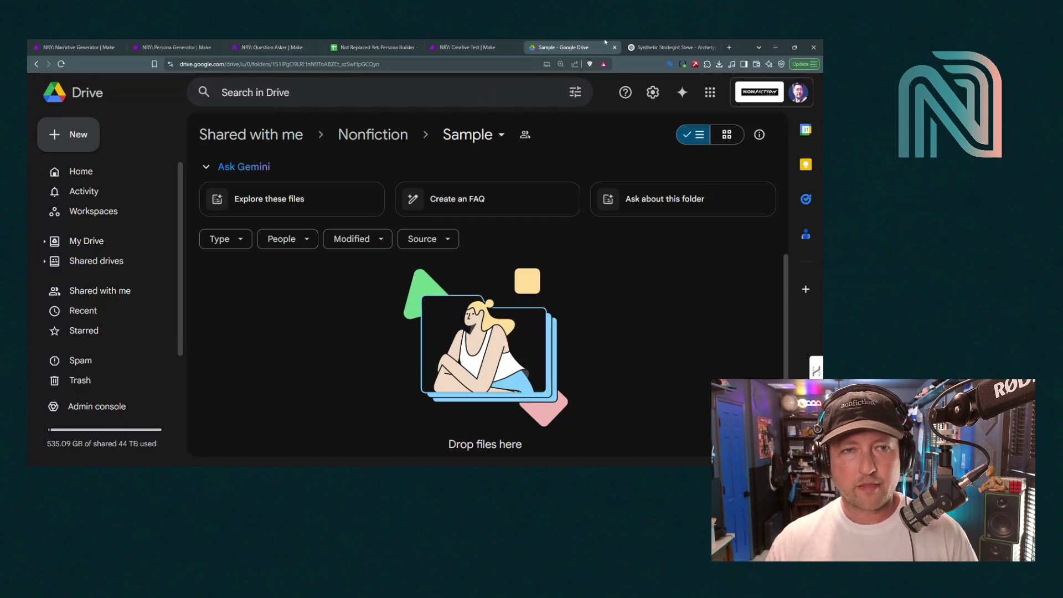
click(447, 42)
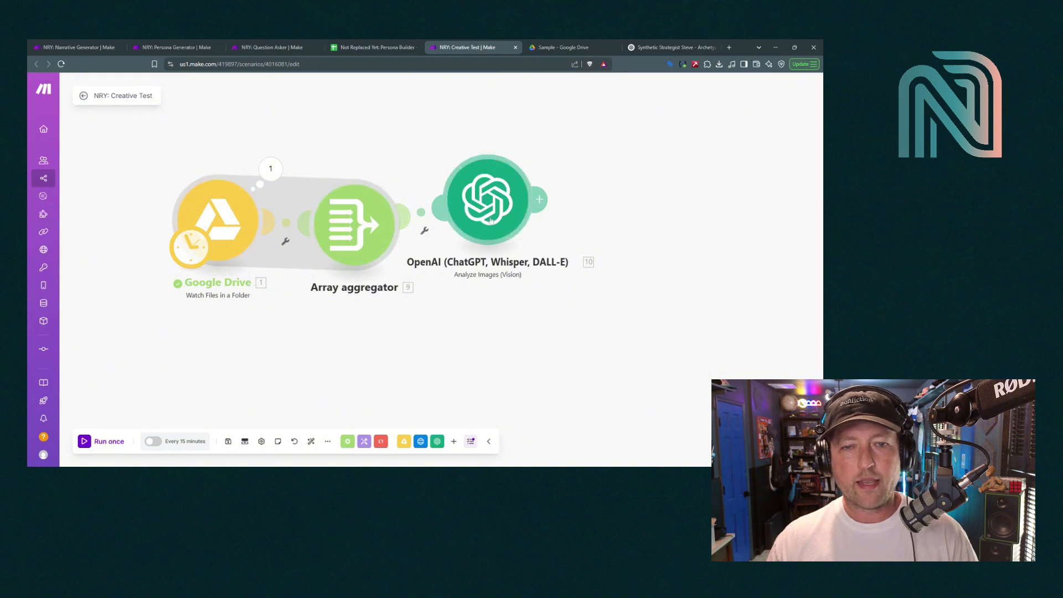
mouse_move(491, 222)
mouse_down()
mouse_move(492, 242)
mouse_move(496, 229)
mouse_up()
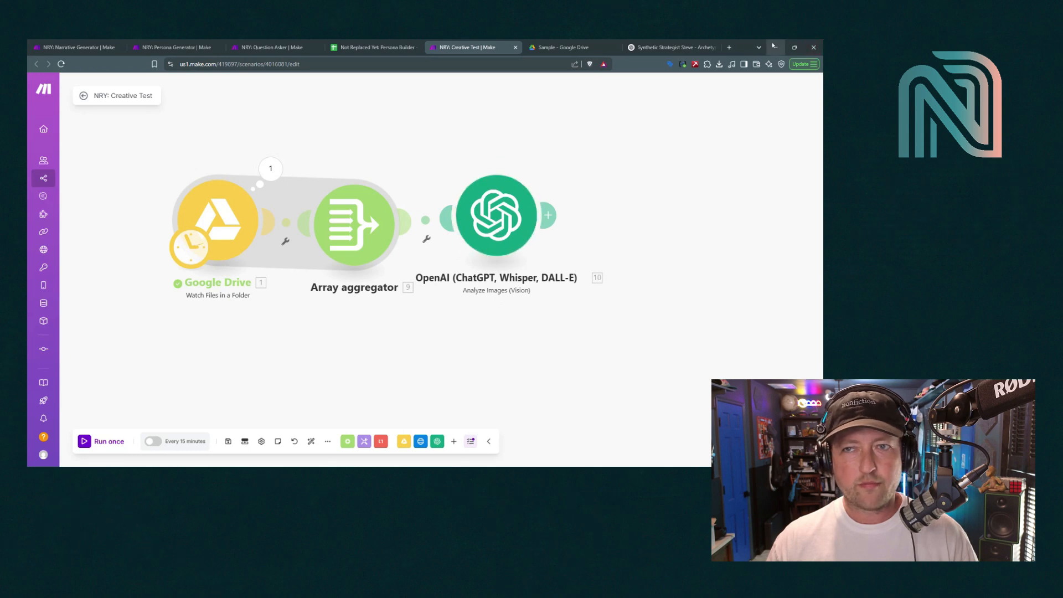
Upload everyman.png, magician-explorer.png and rebel-lover.png into the Sample Drive folder
key(ctrl+Tab)
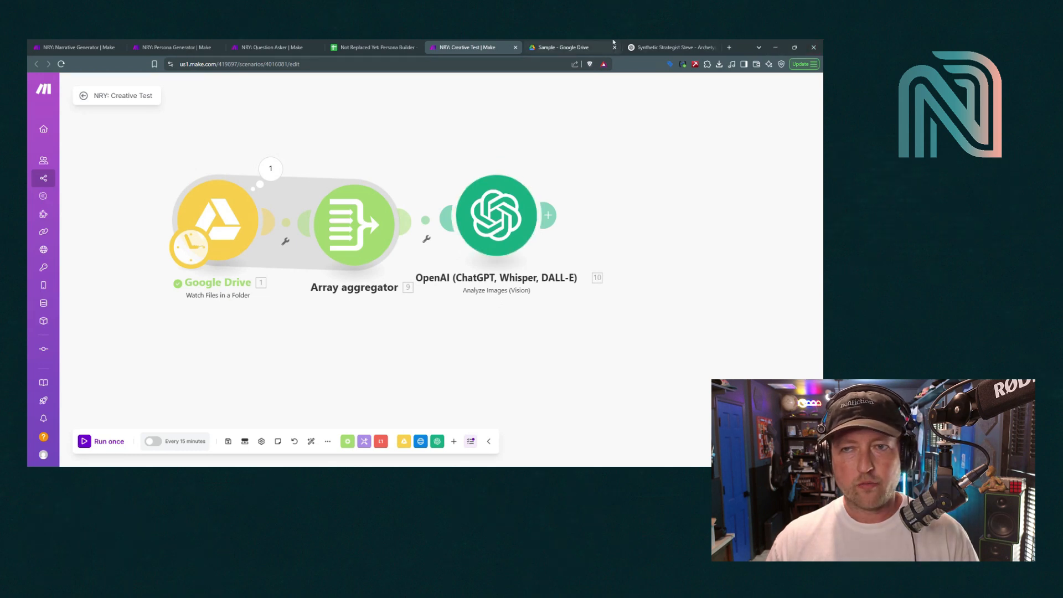
click(778, 41)
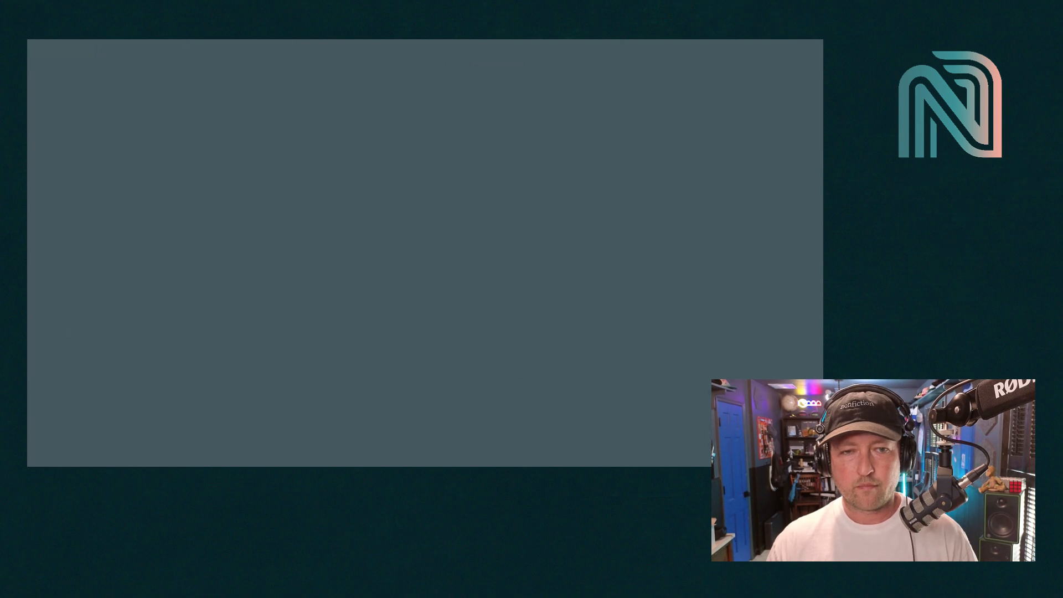
drag(429, 465, 430, 290)
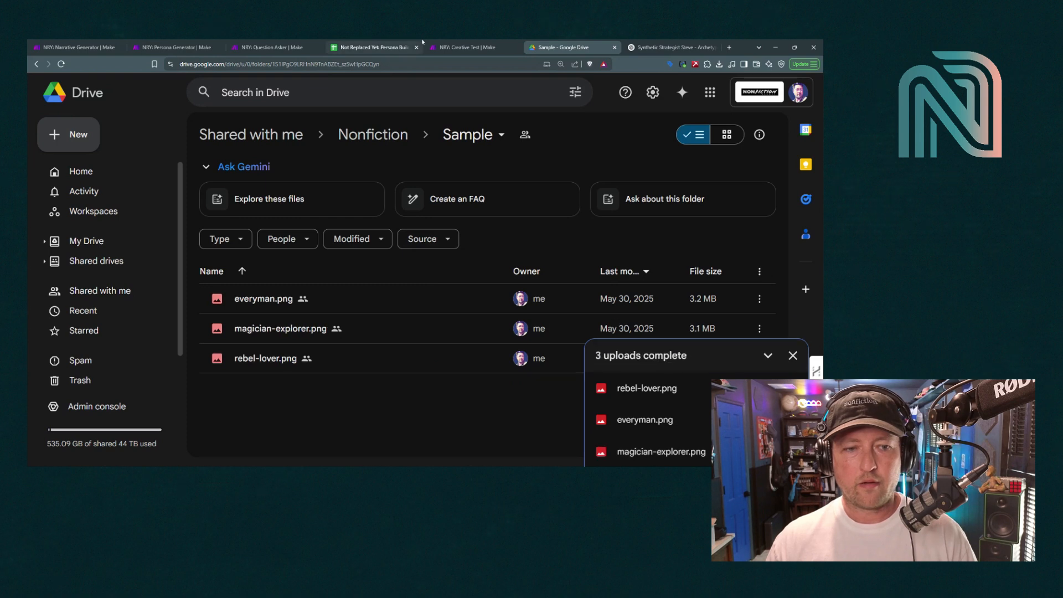
click(464, 44)
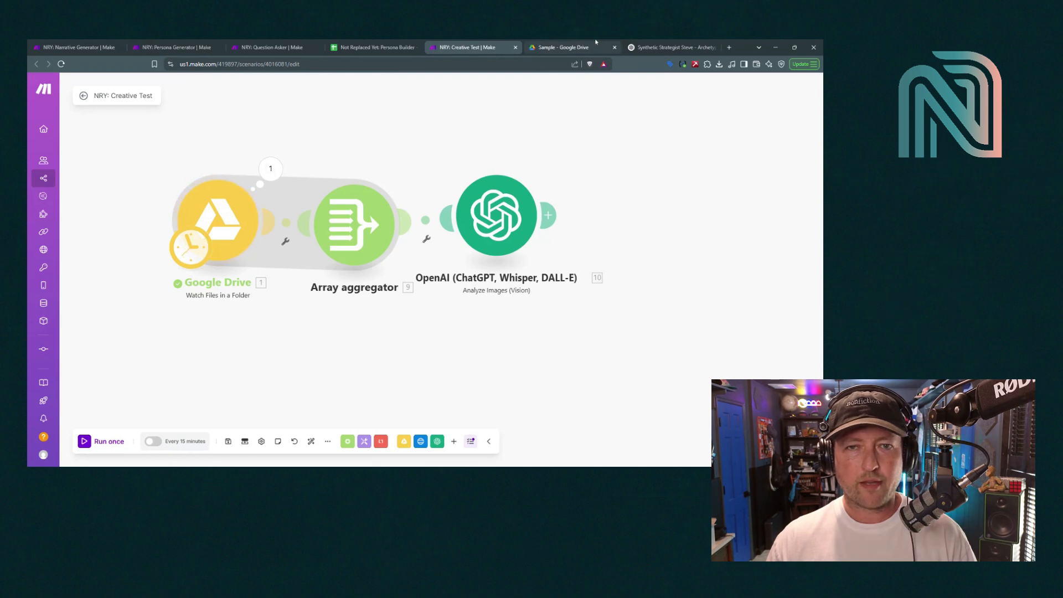
Confirm the three images are in Drive and run the scenario once
click(560, 47)
click(497, 43)
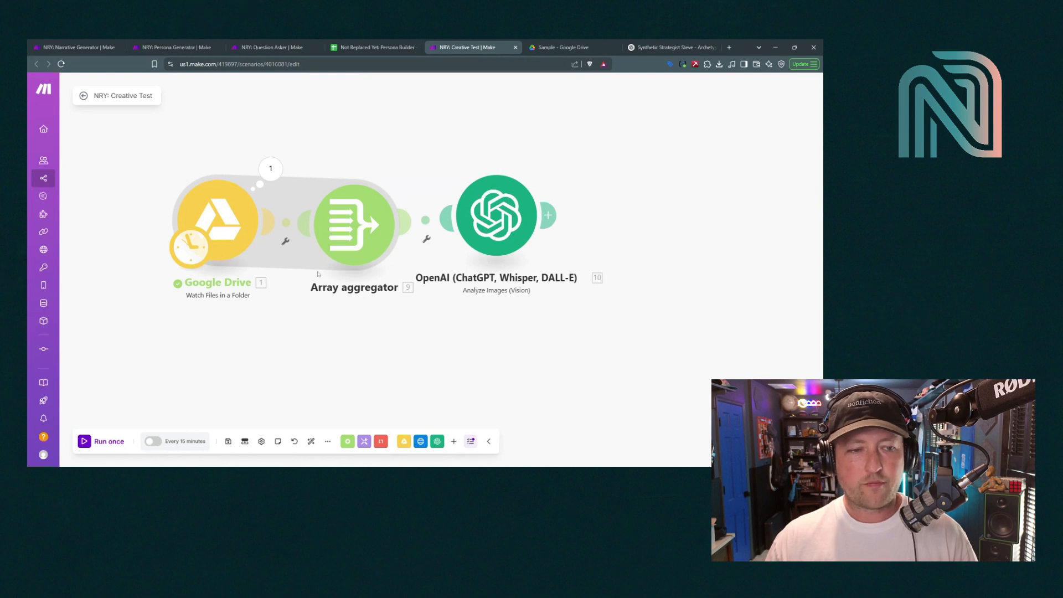
click(88, 441)
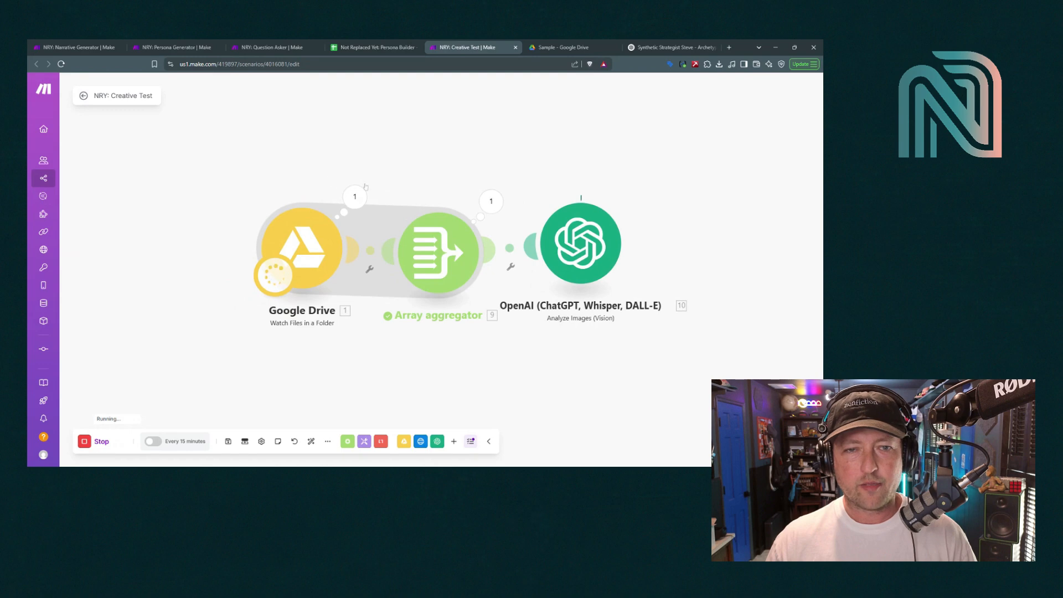
Inspect the Google Drive module's output, collapsing all three file bundles
click(355, 197)
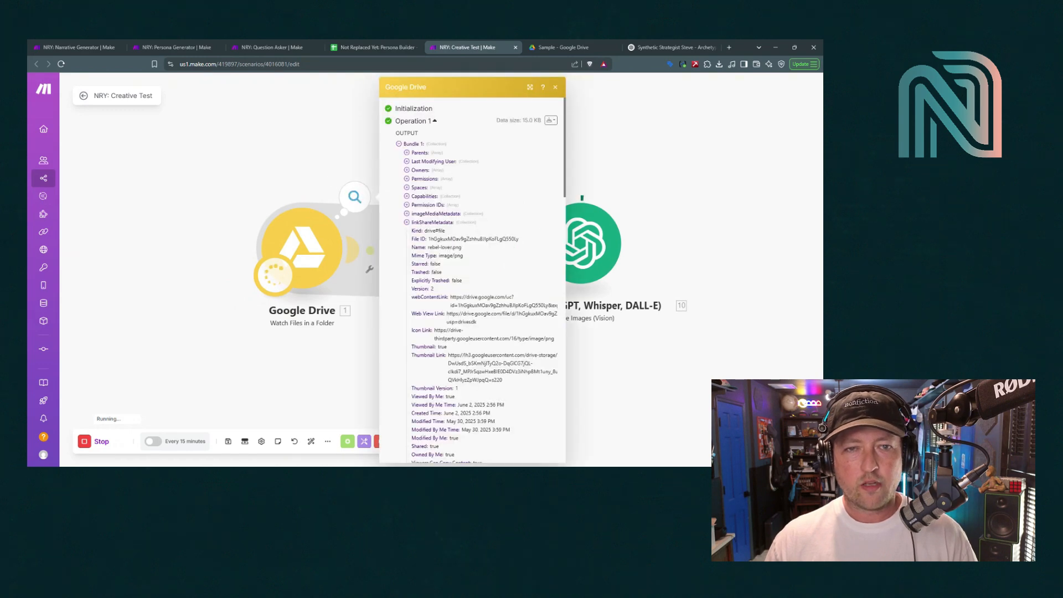
click(398, 145)
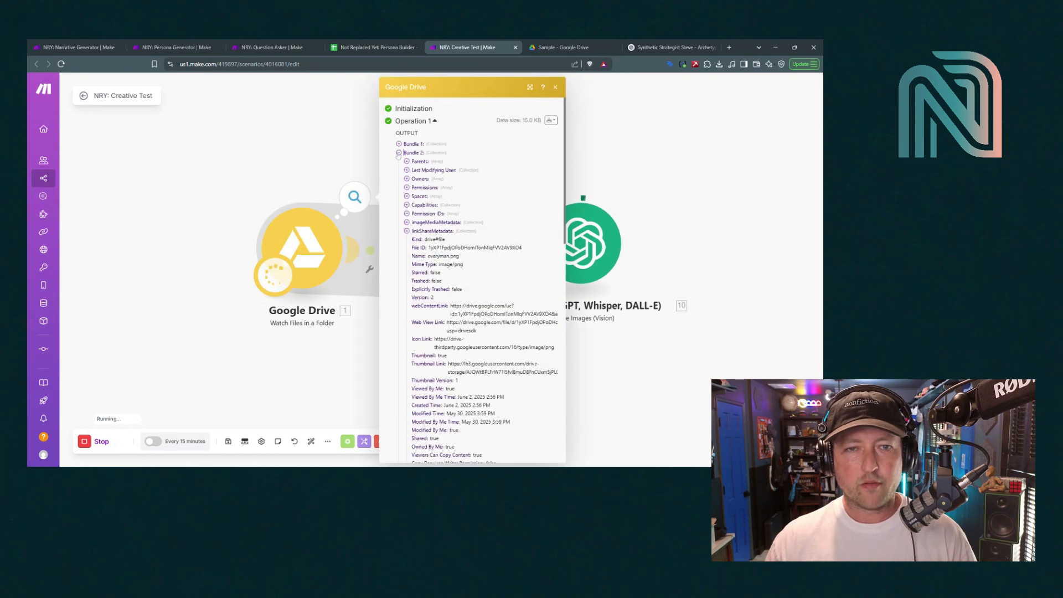
click(399, 153)
click(399, 161)
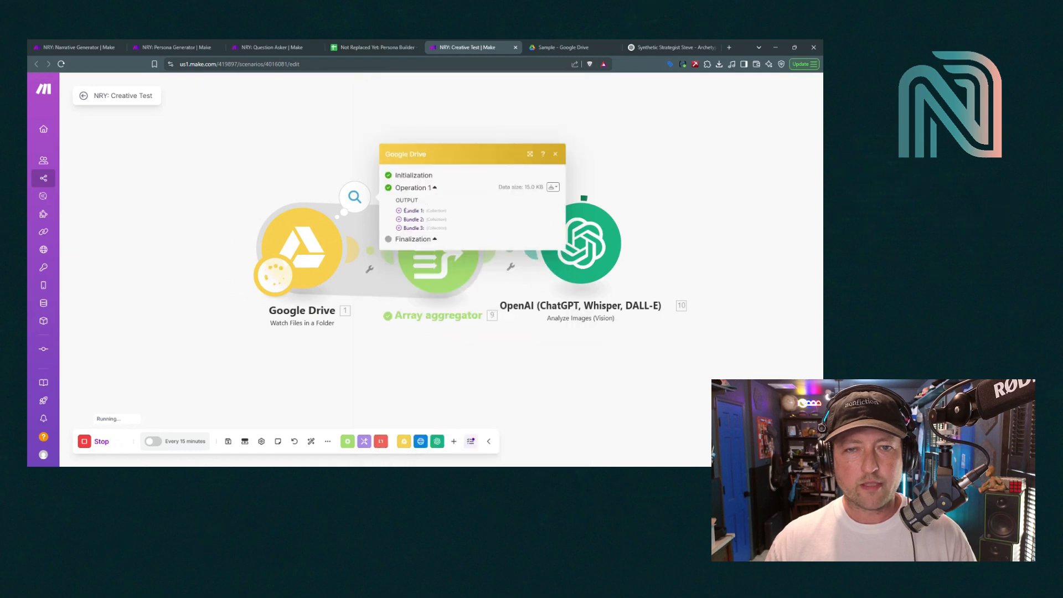
click(554, 154)
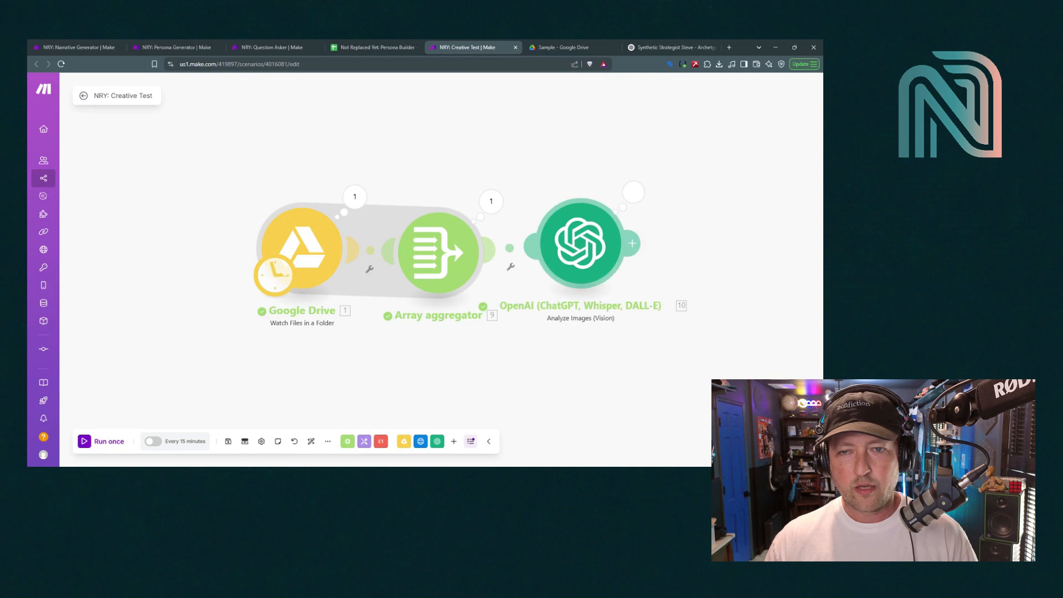
click(635, 192)
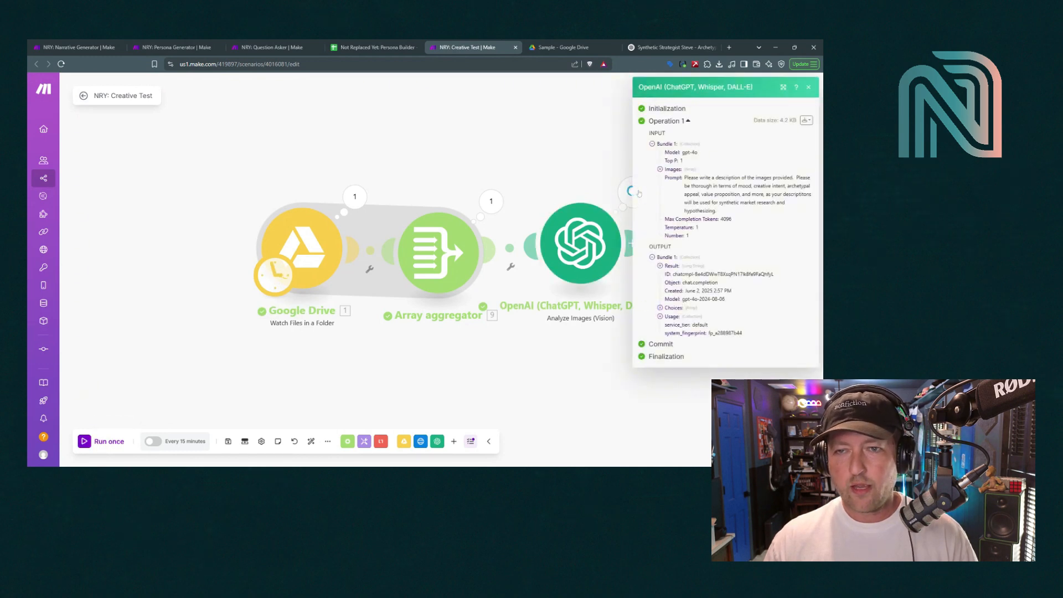
click(660, 266)
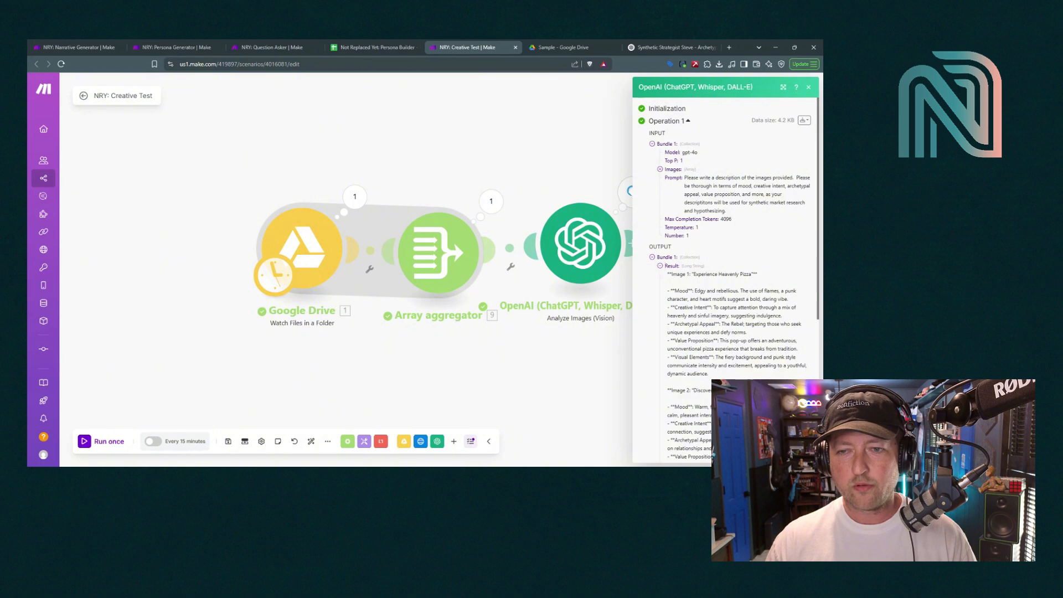
scroll(723, 277, down, 5)
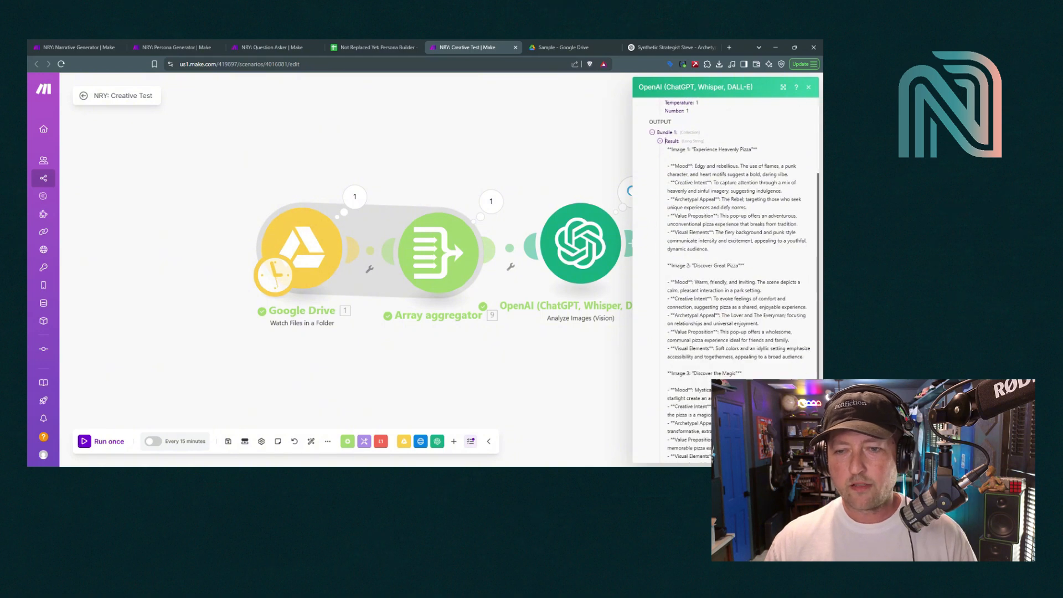
scroll(725, 277, up, 3)
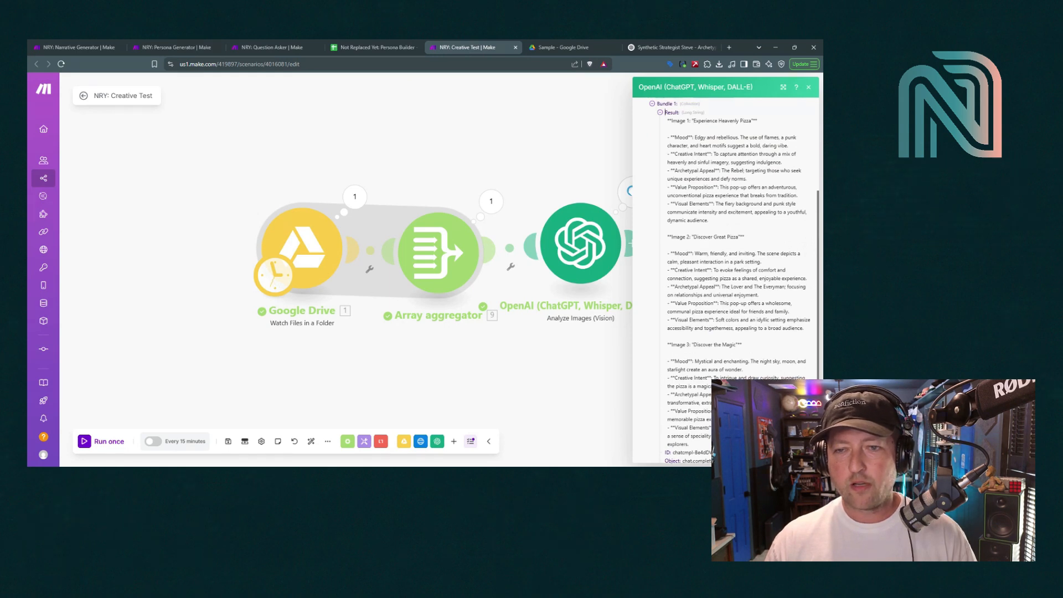
click(810, 88)
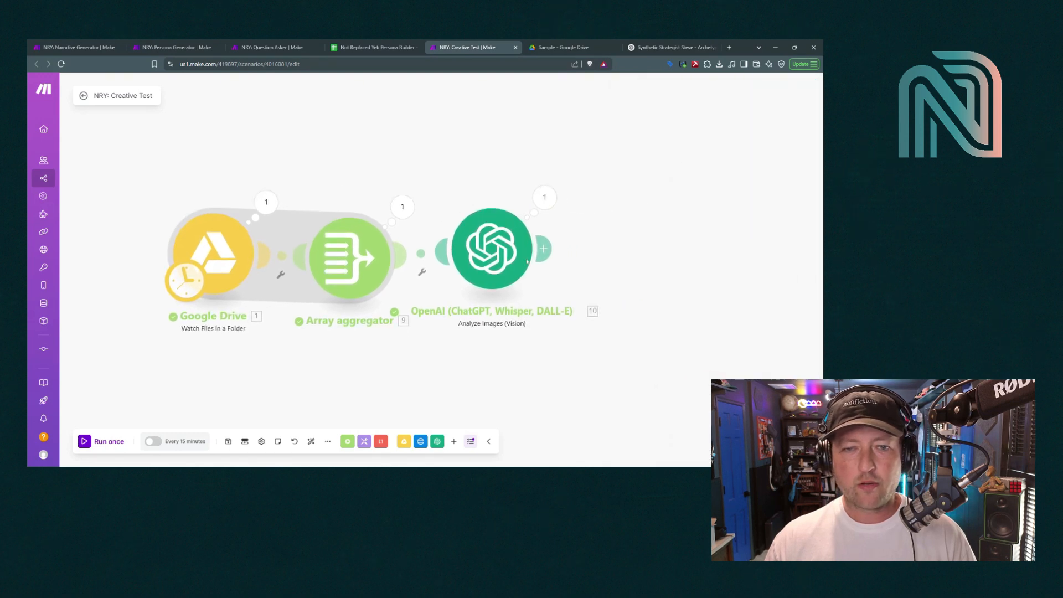
Review the OpenAI Vision module's image-analysis prompt, then close its settings
click(500, 253)
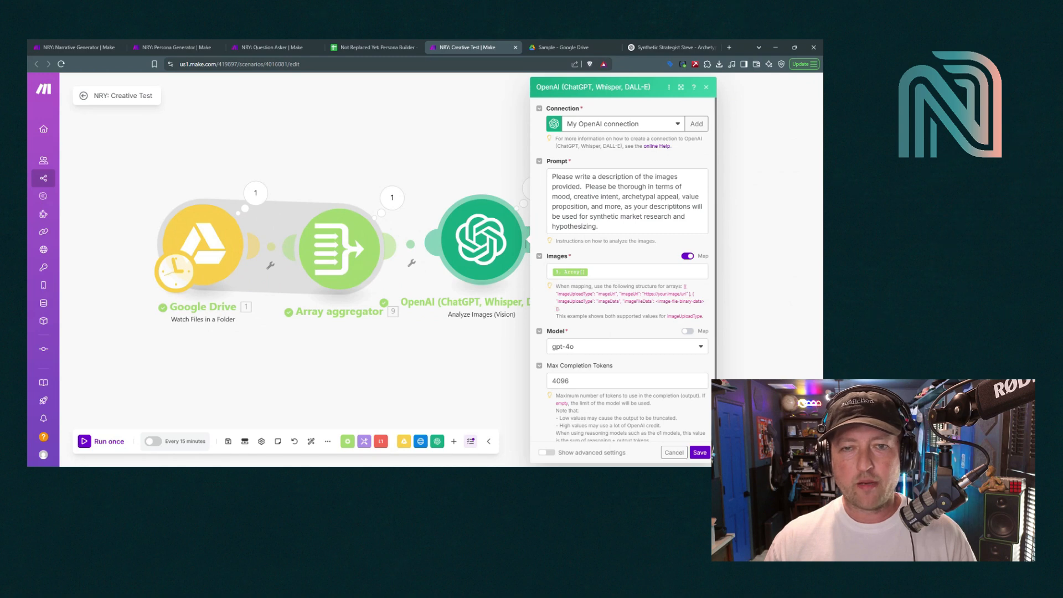
drag(553, 177, 618, 217)
click(618, 217)
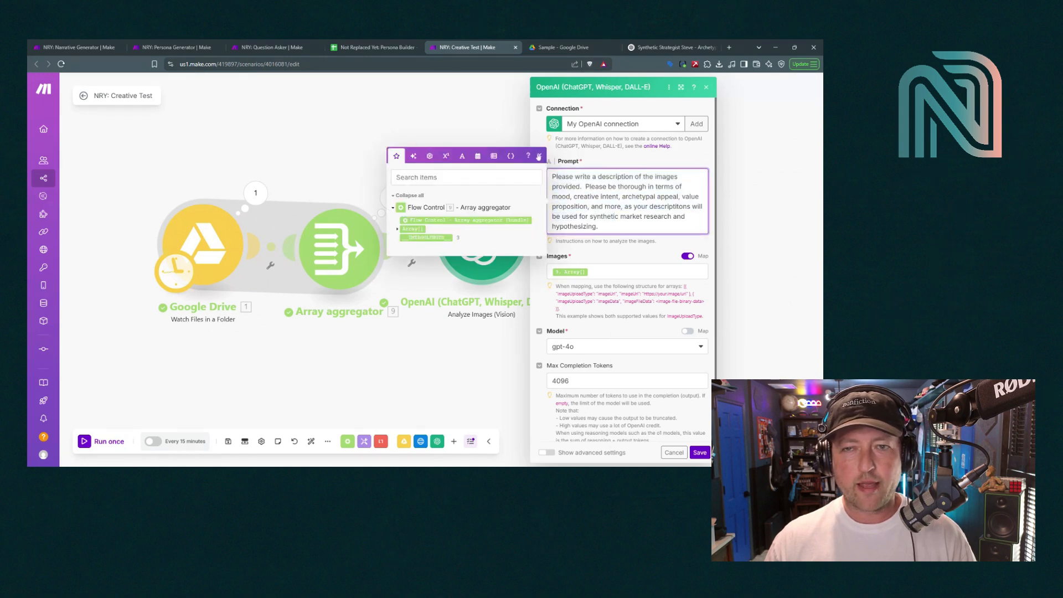
click(539, 157)
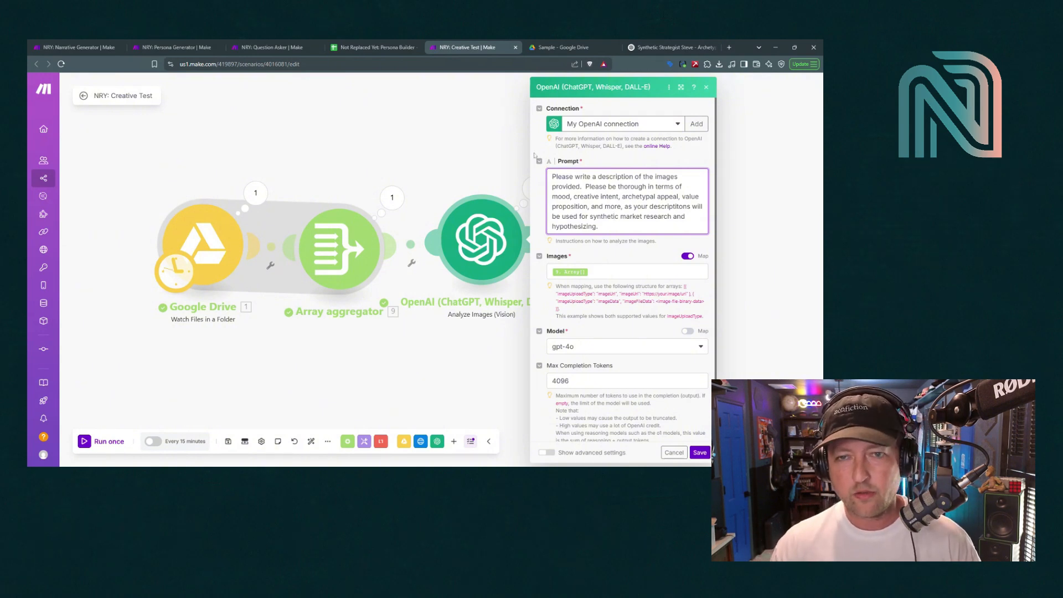
click(706, 88)
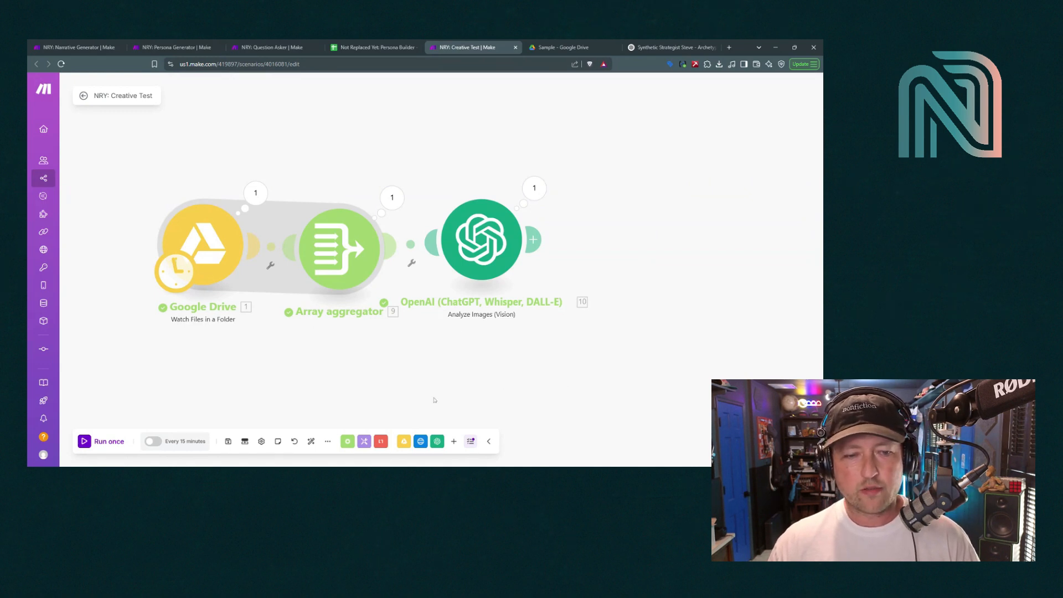
Add a Google Sheets Search Rows module after the OpenAI Vision step
click(453, 441)
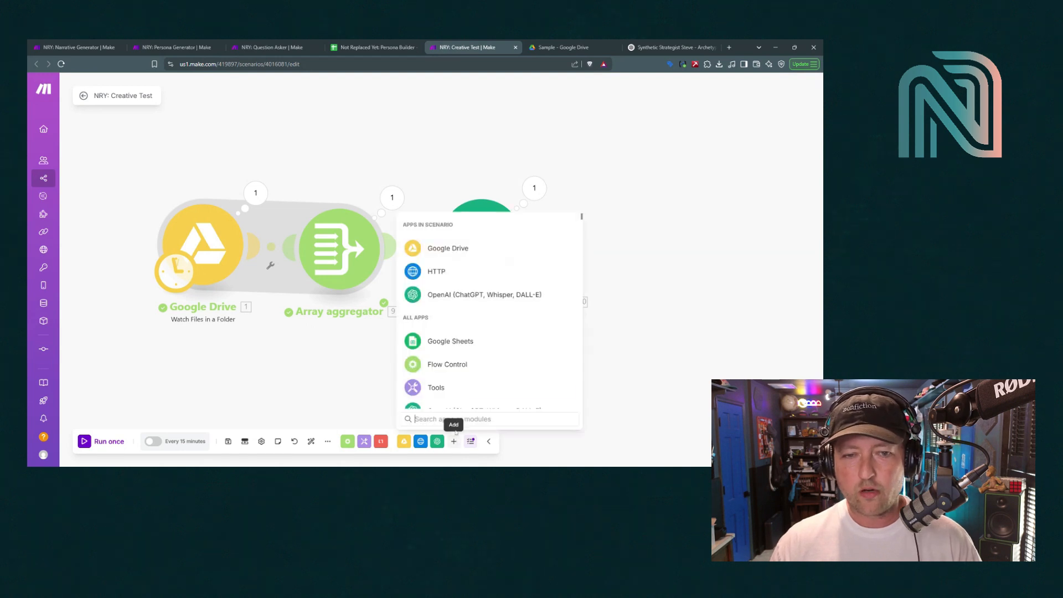
click(446, 345)
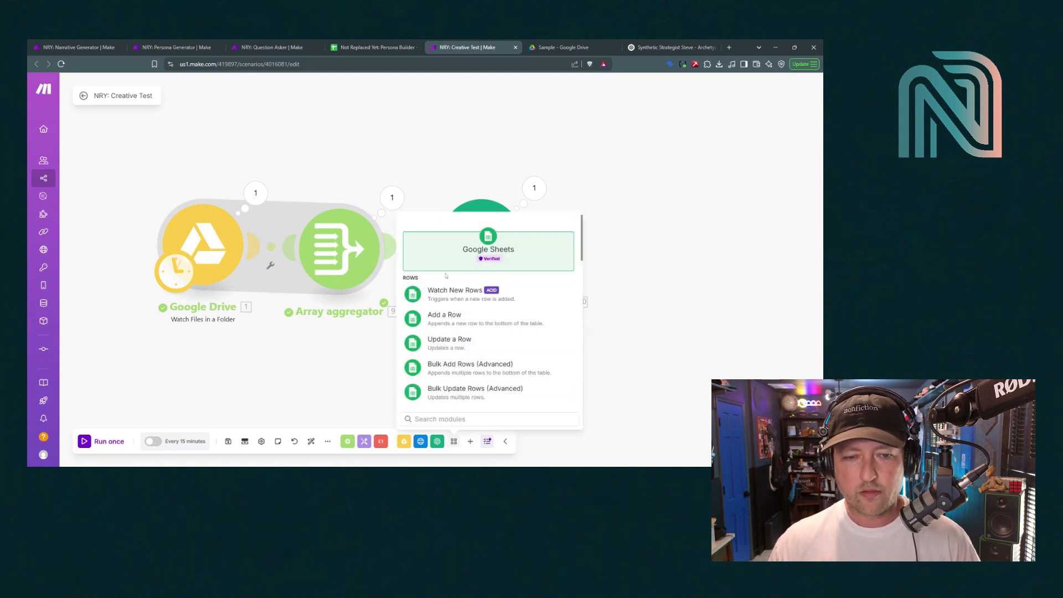
scroll(451, 344, down, 10)
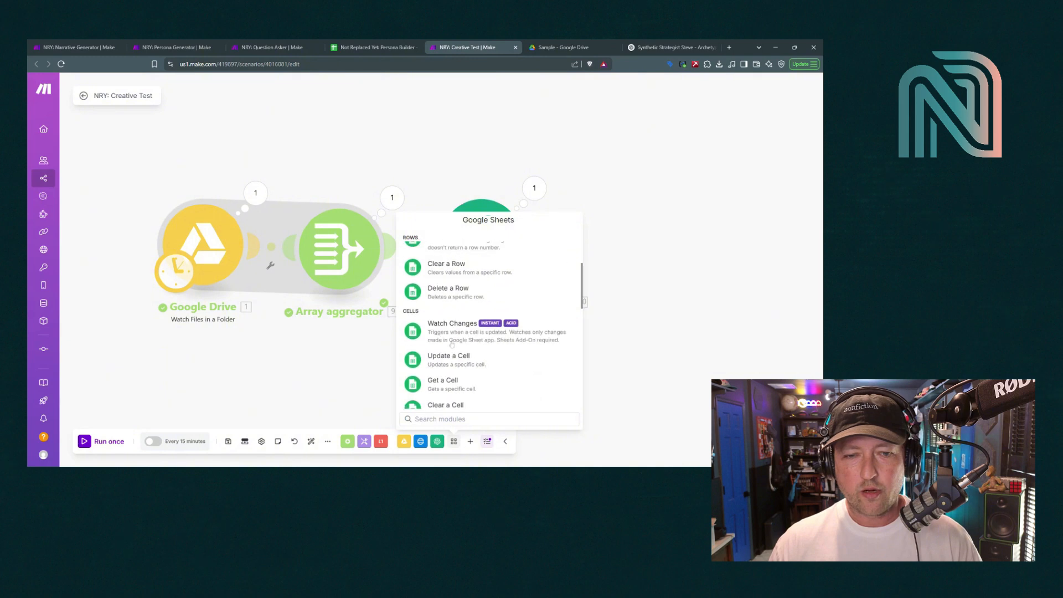
scroll(452, 344, down, 5)
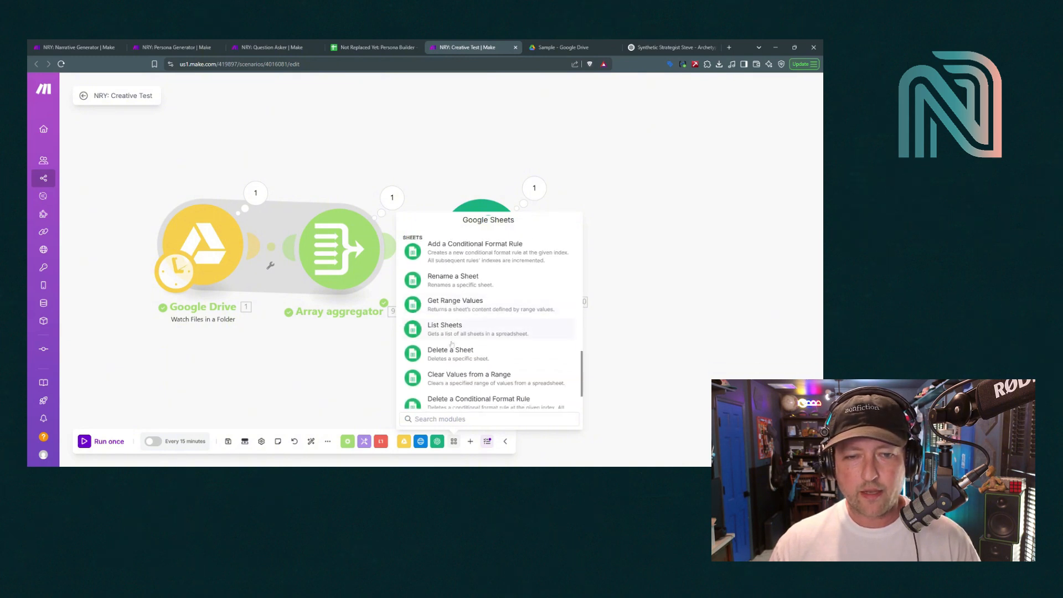
scroll(452, 344, down, 2)
scroll(452, 344, up, 3)
scroll(452, 344, up, 8)
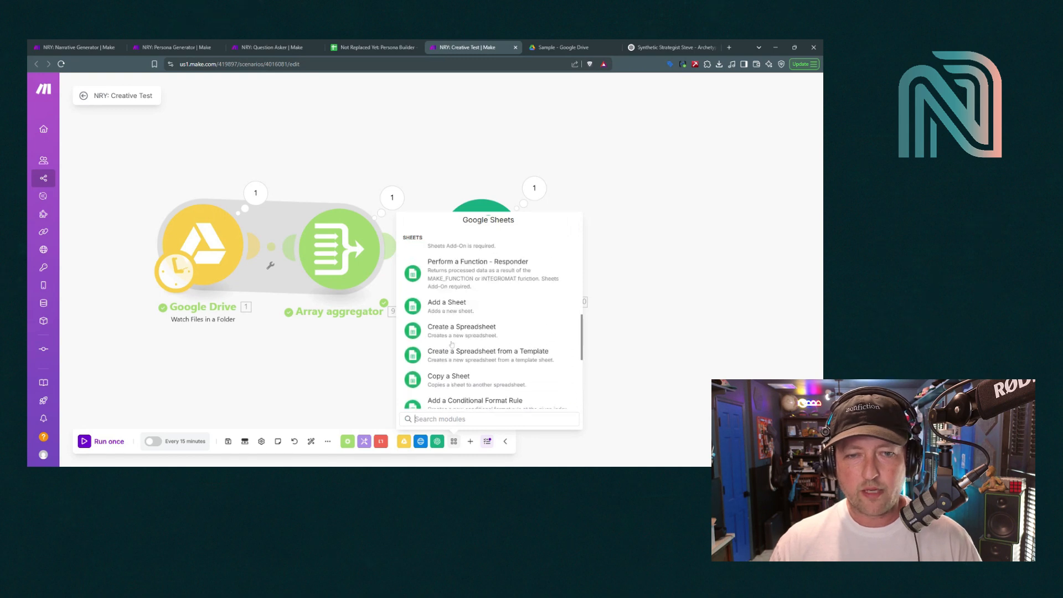
scroll(452, 344, up, 3)
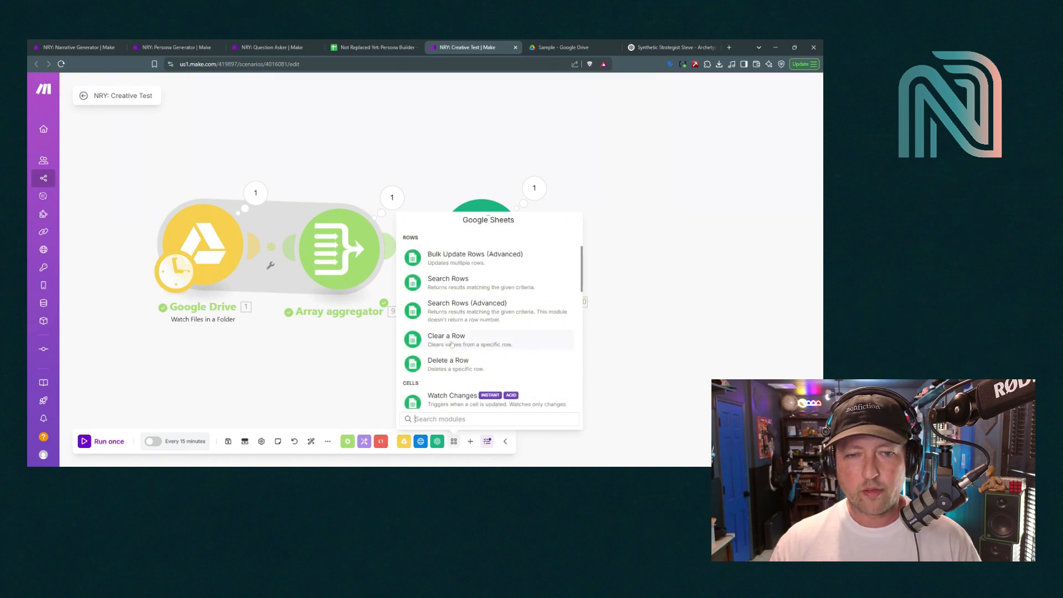
click(450, 320)
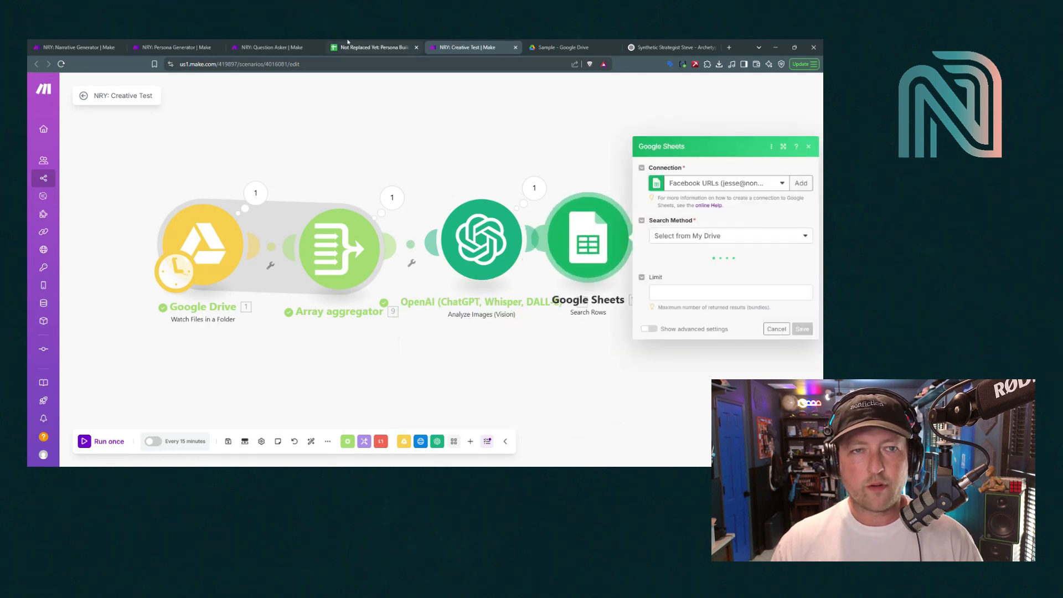
Copy the Persona Builder spreadsheet ID from its web address and return to the Search Rows settings
click(372, 47)
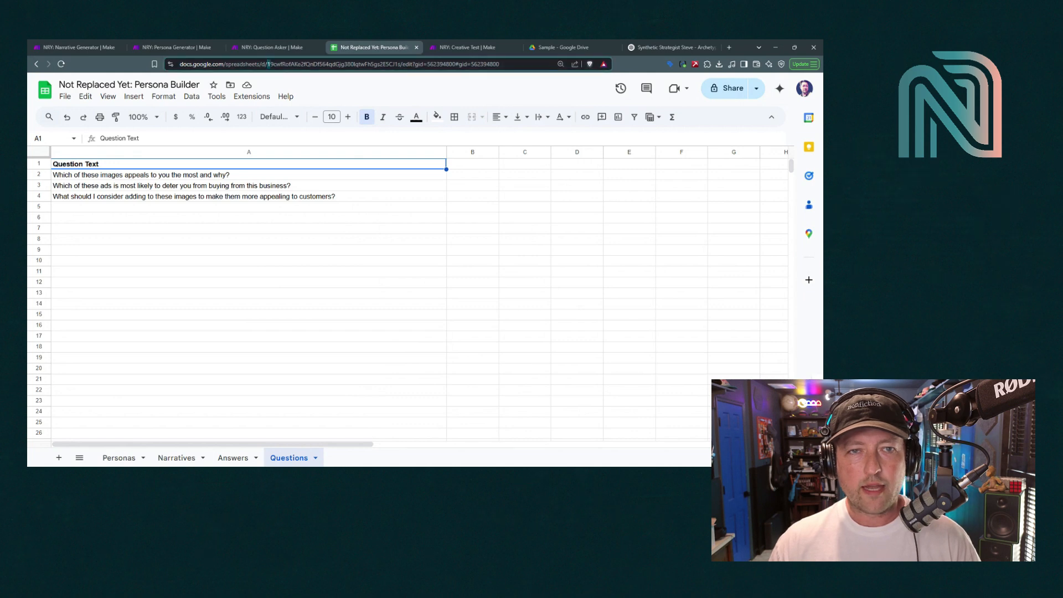
drag(271, 64, 399, 66)
key(ctrl+c)
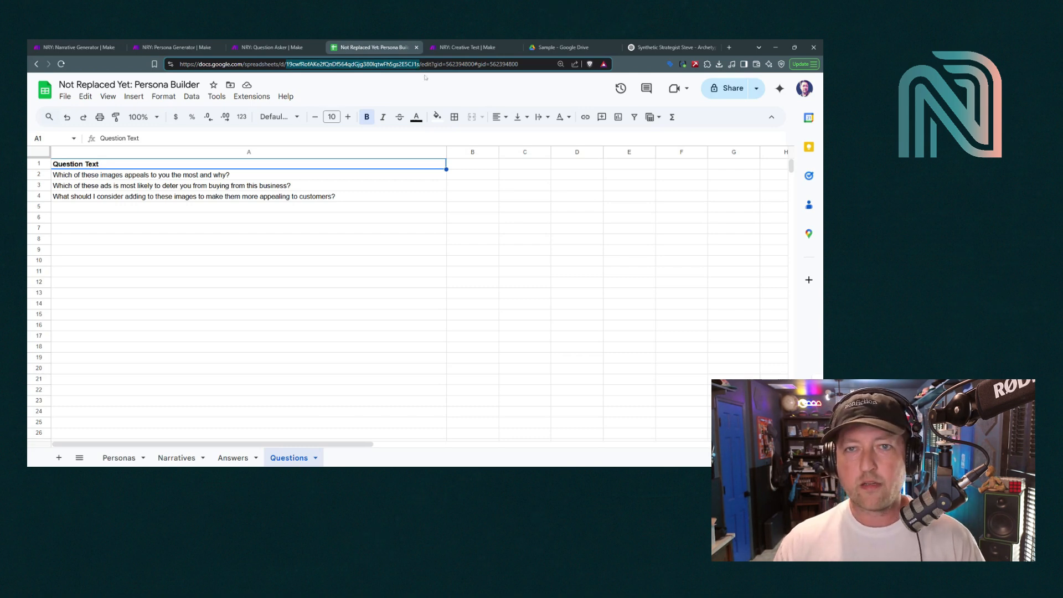
click(560, 47)
click(668, 47)
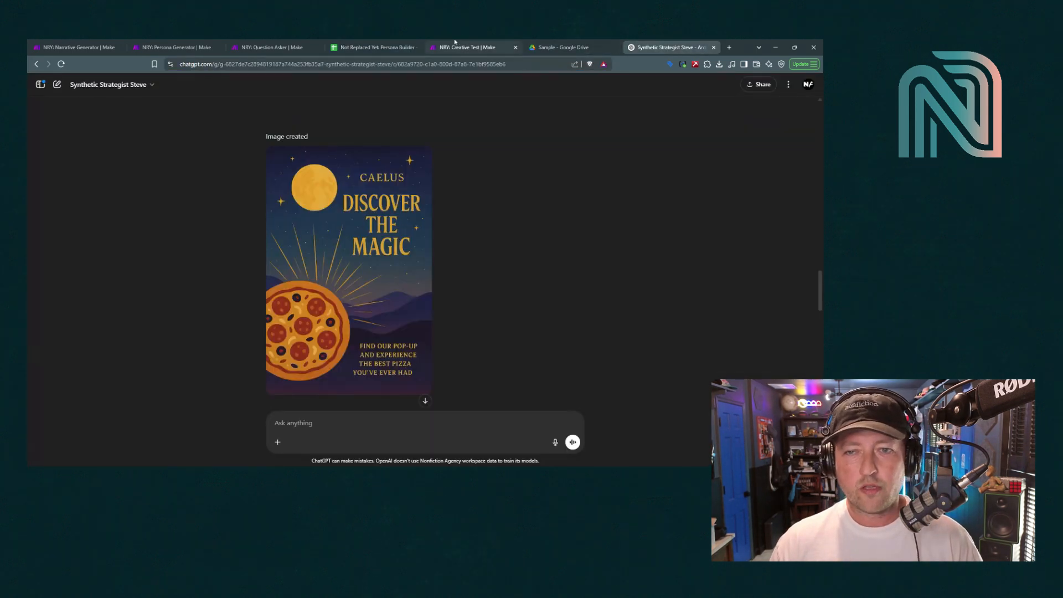
click(456, 42)
click(675, 232)
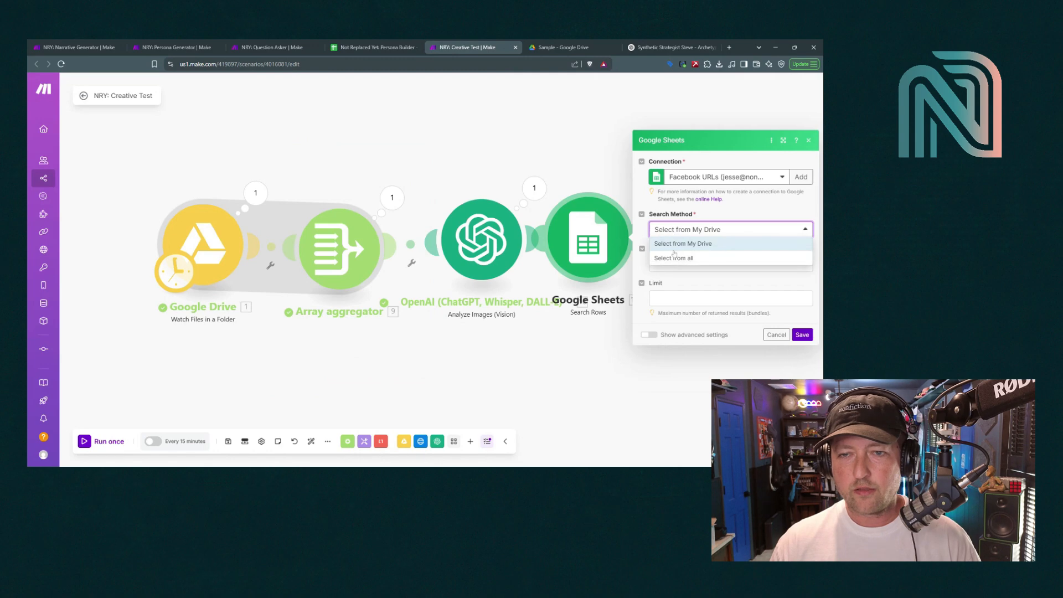
Set Search Method to Select from all, paste the spreadsheet ID, and choose the Narratives sheet
click(676, 257)
click(709, 238)
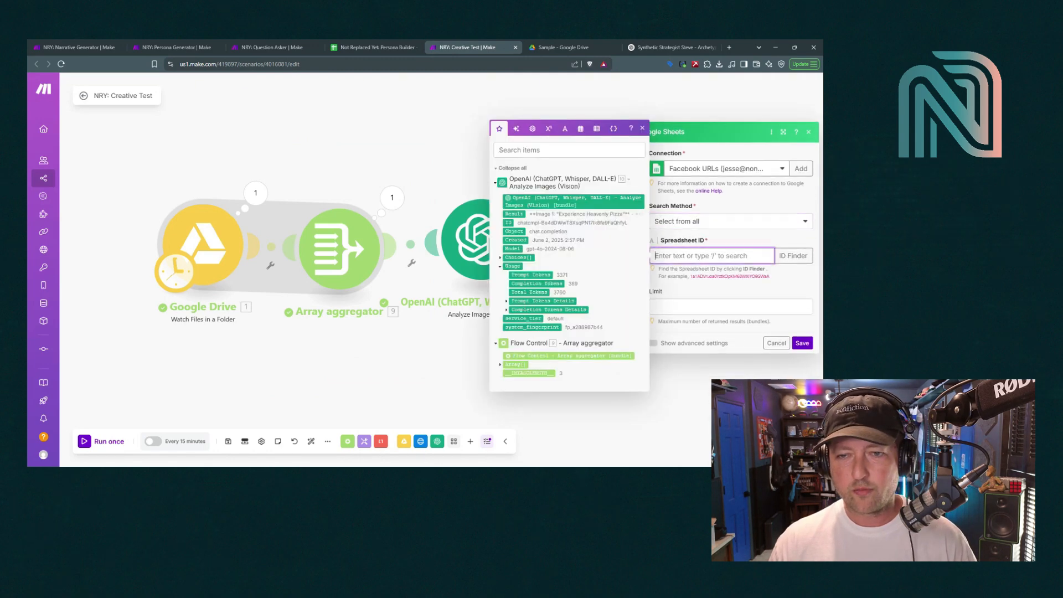
key(ctrl+v)
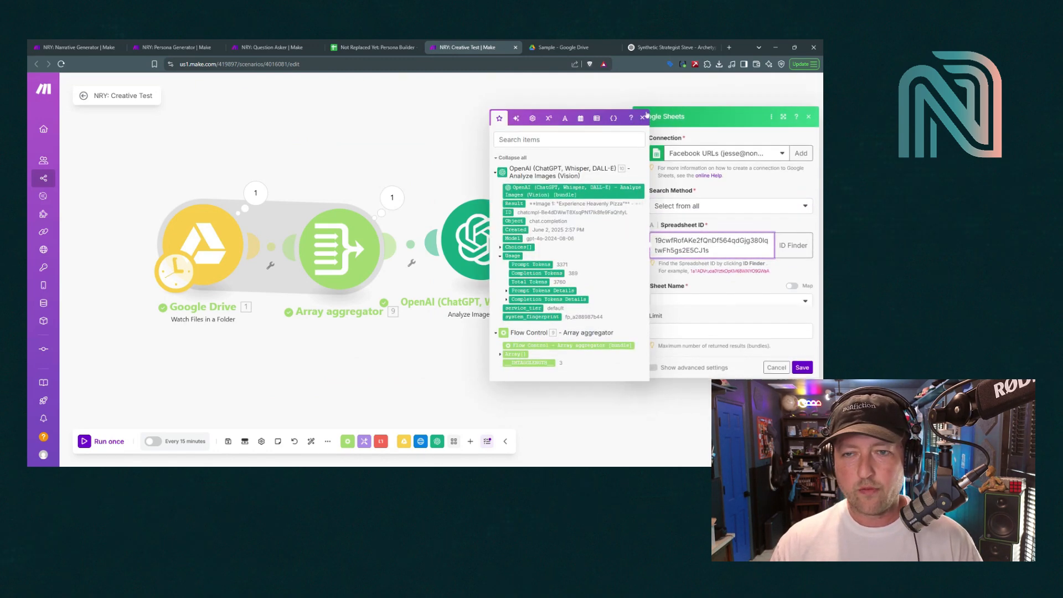
click(642, 111)
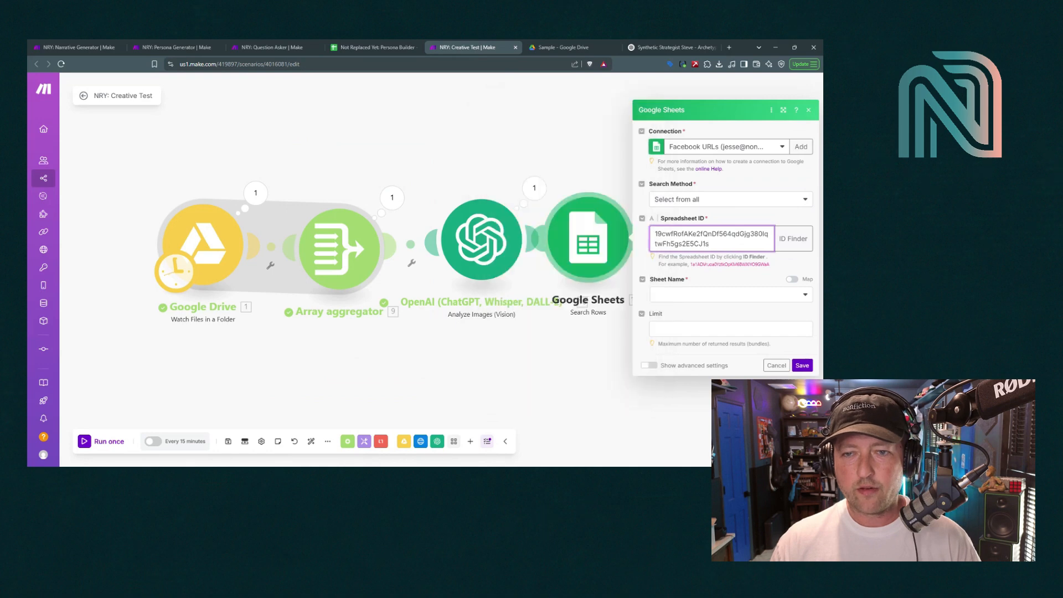
click(698, 294)
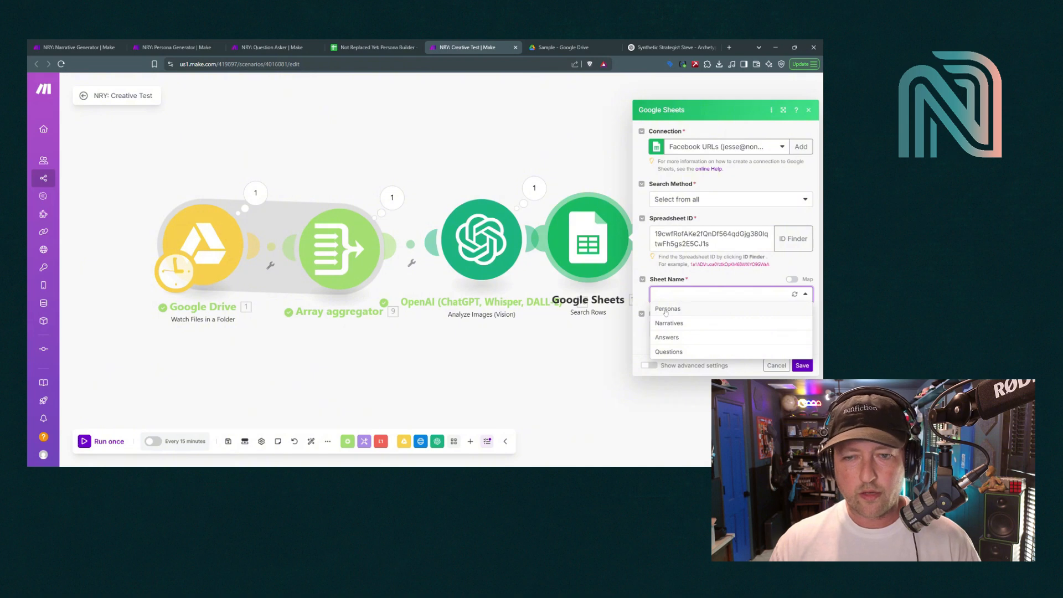
click(669, 323)
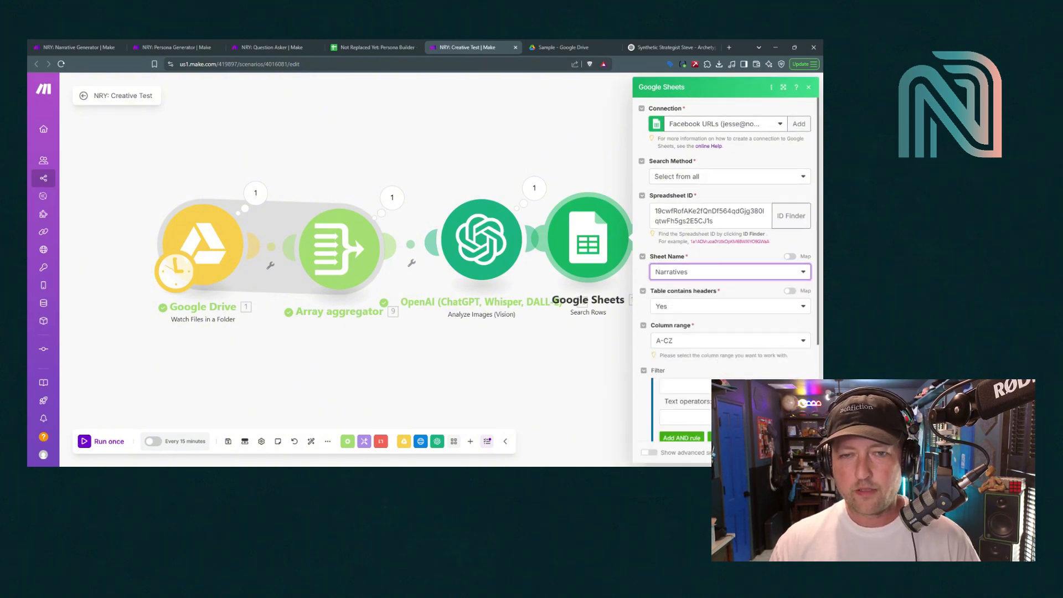
click(799, 455)
right_click(604, 249)
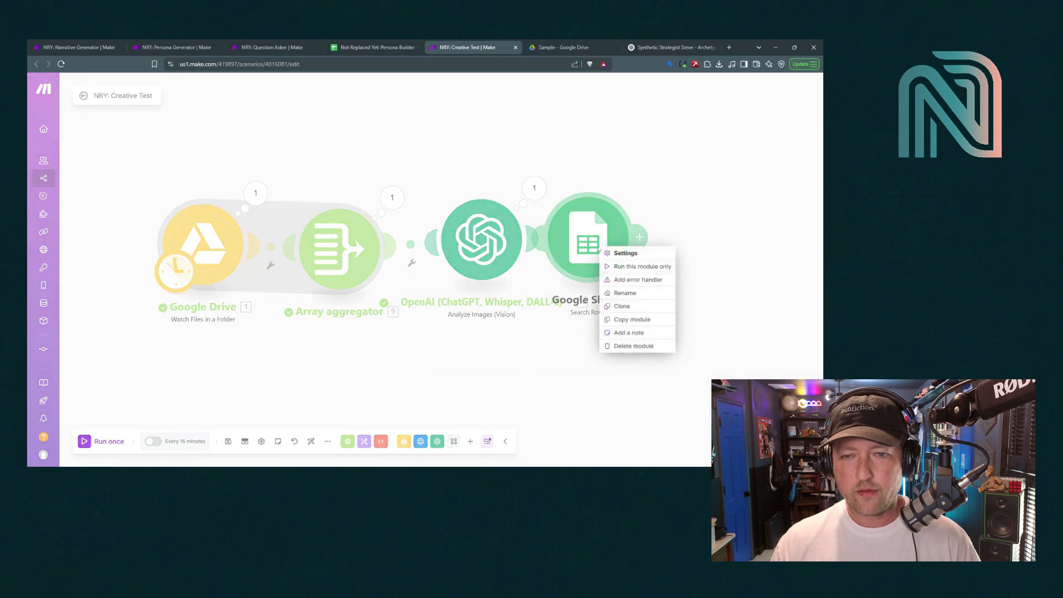
Rename the Sheets module 'Load in Narratives' and the Drive module 'Watch Shared Folder'
click(619, 293)
text(L)
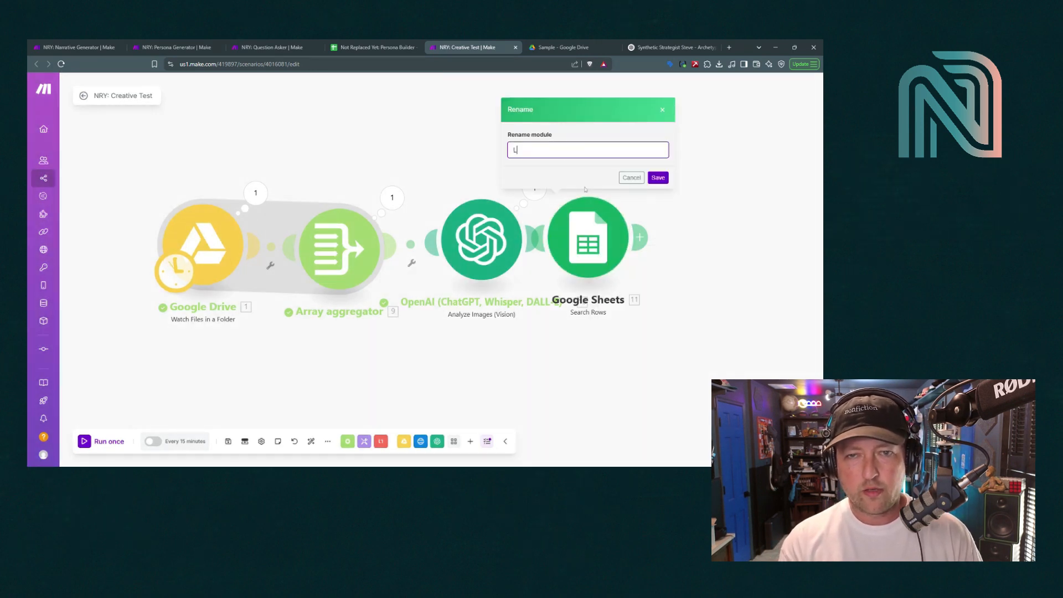
text(oad in Narratives)
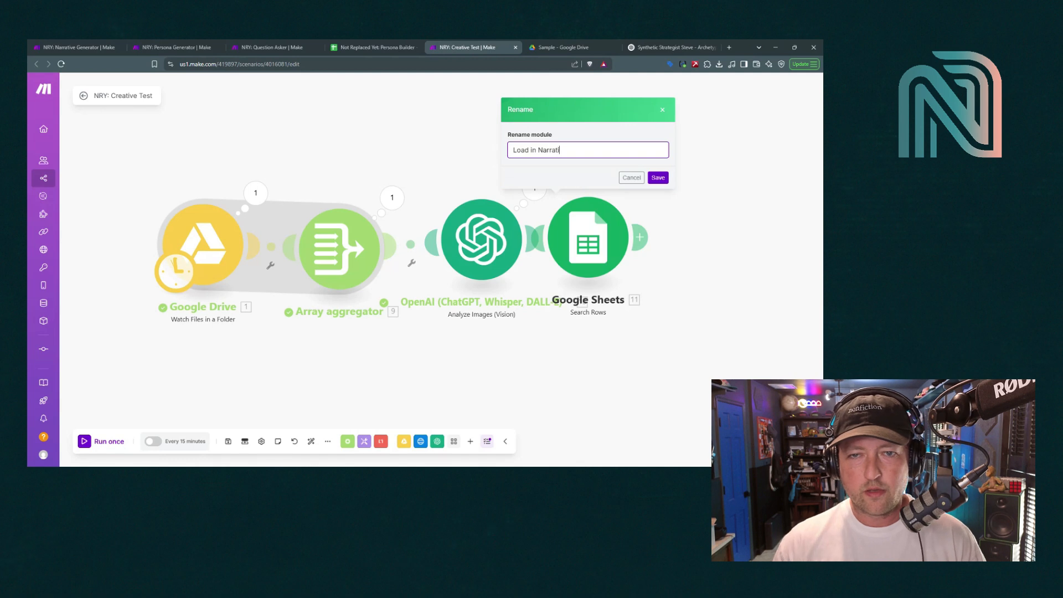
key(Return)
right_click(202, 246)
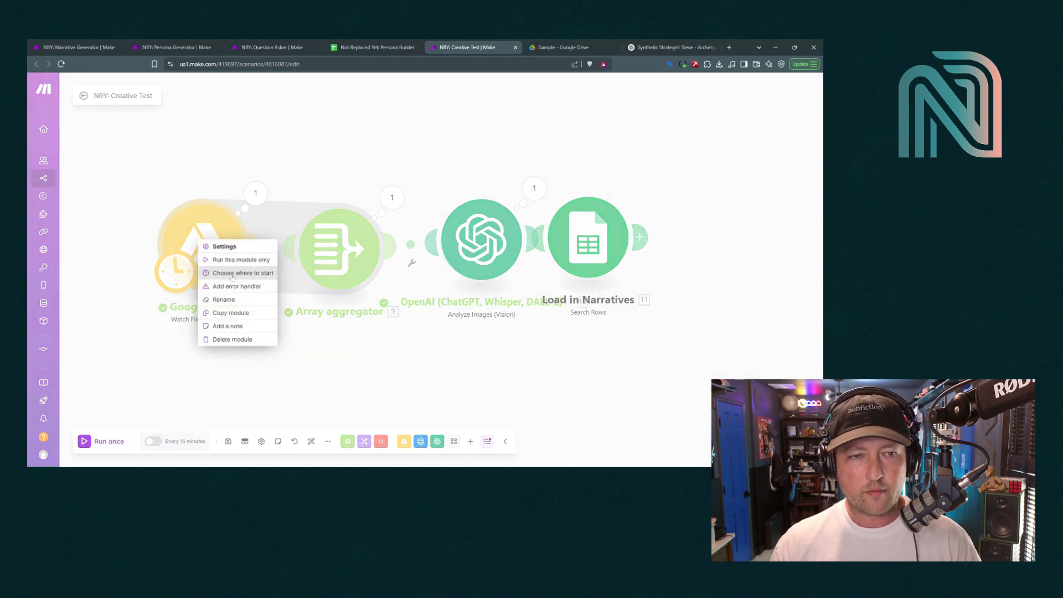
click(219, 294)
text(Wat)
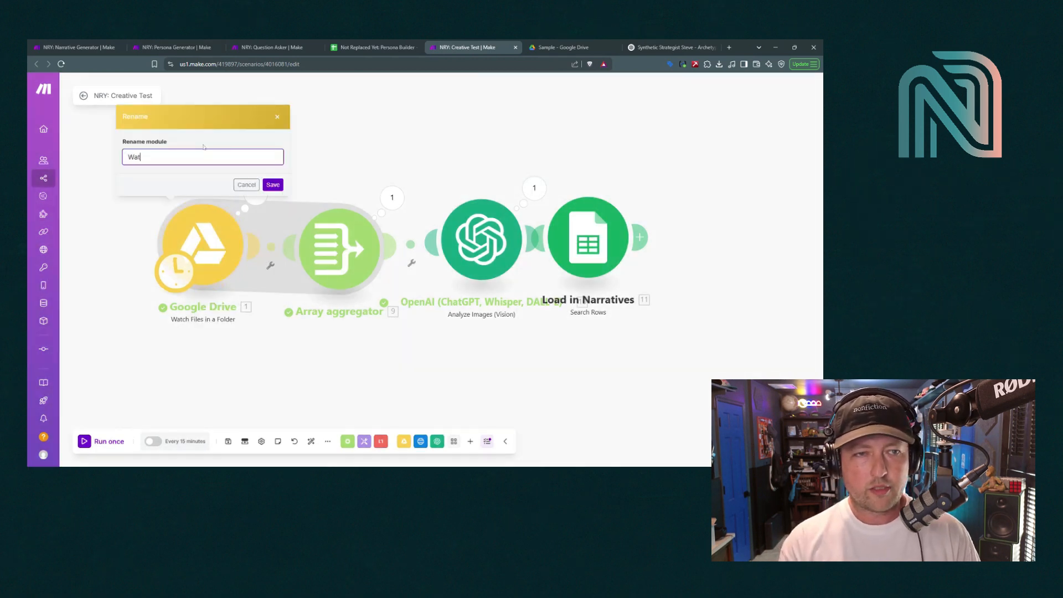
text(cu)
key(BackSpace)
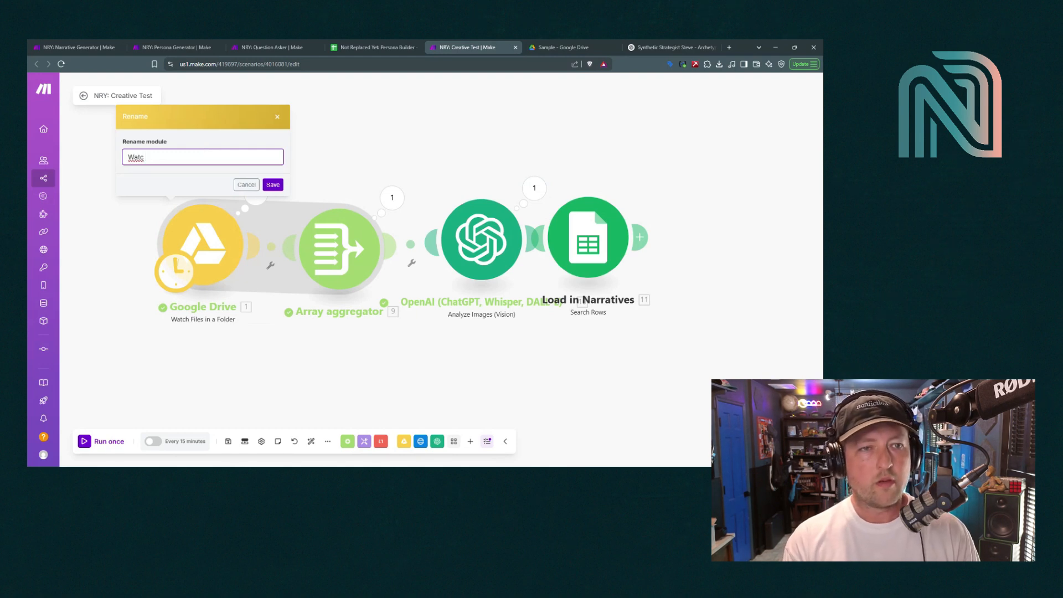
text(h Shared Folder)
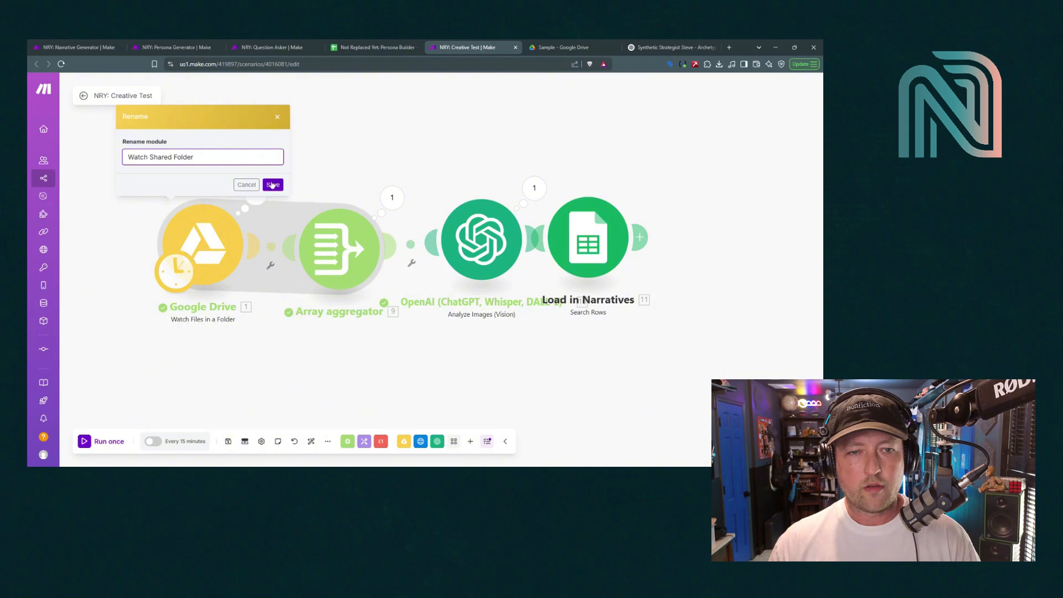
click(272, 185)
Rename the Array aggregator 'Create Image Array' and the OpenAI module 'Describe Images'
right_click(337, 250)
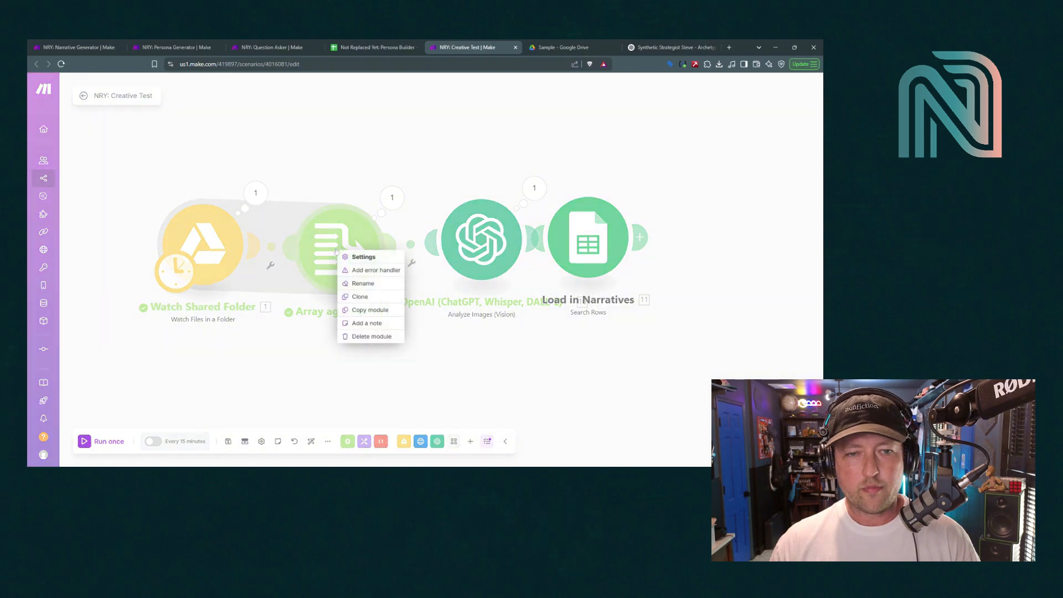
click(364, 286)
text(Create)
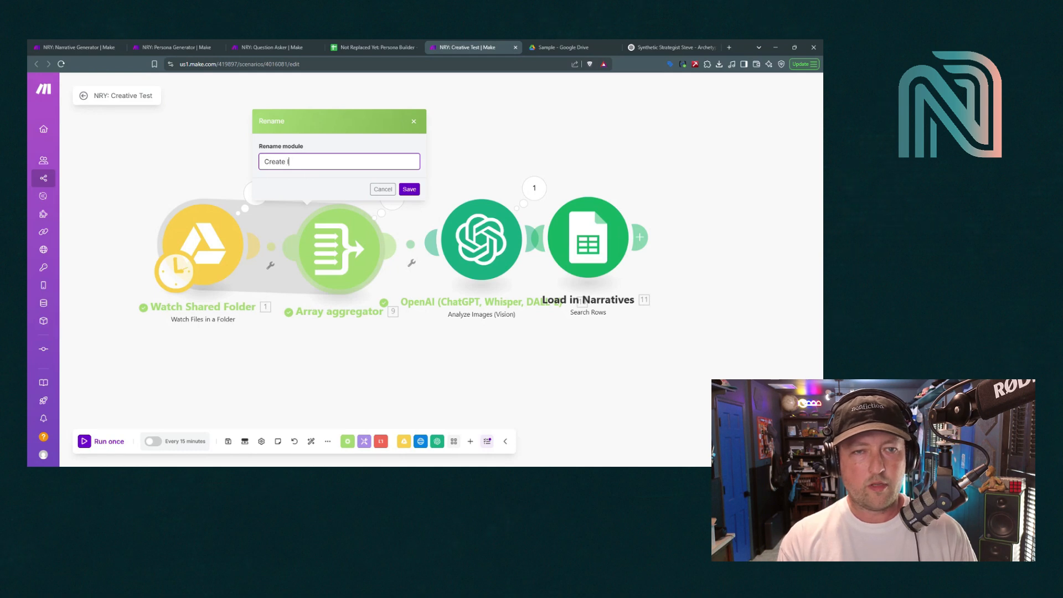
text( Image Array)
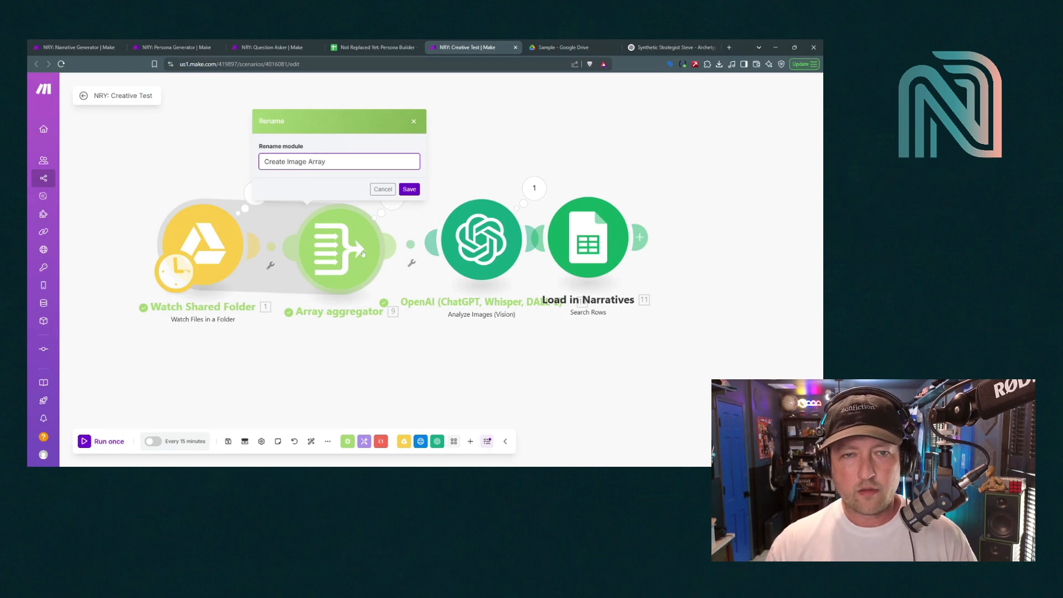
click(409, 189)
right_click(497, 242)
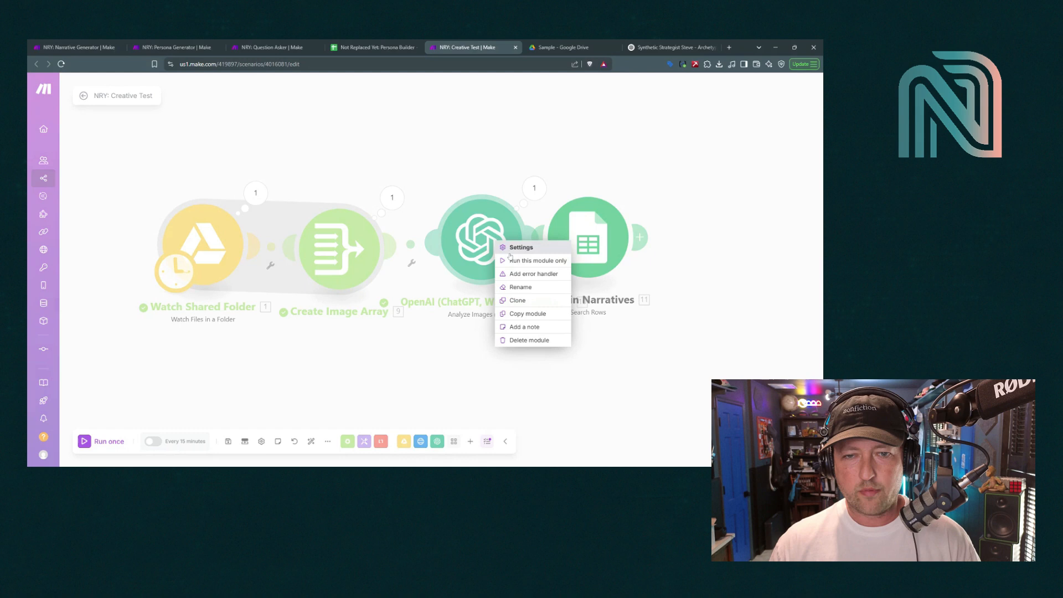
click(523, 287)
text(De)
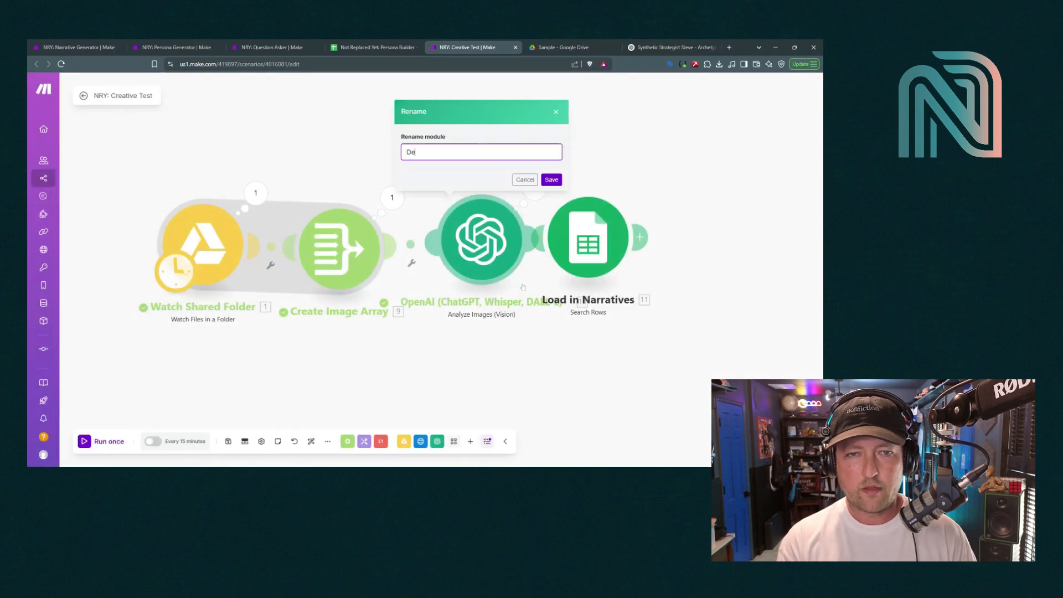
text(scribe Images)
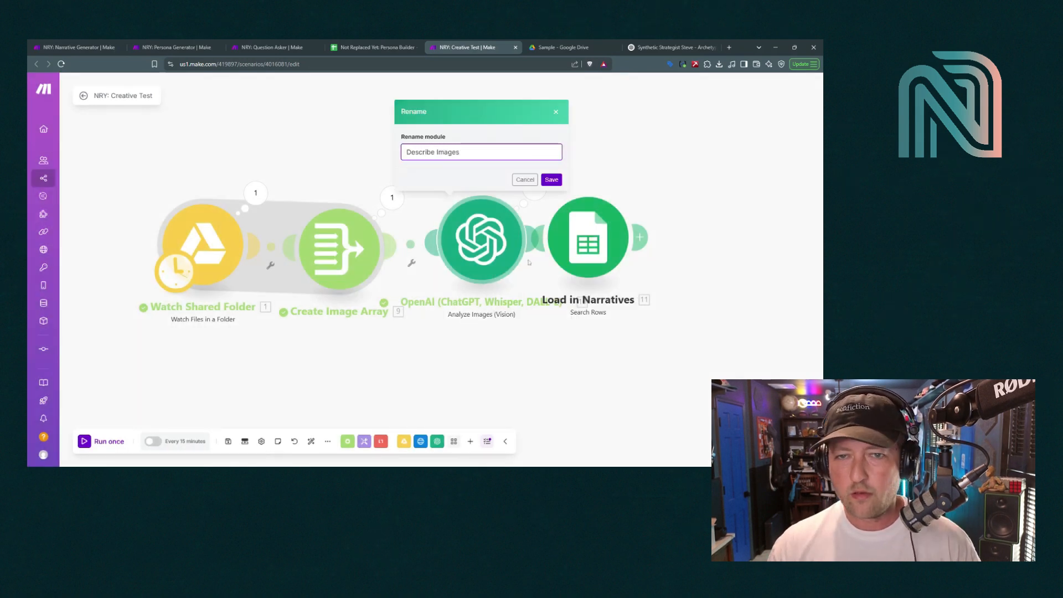
click(552, 179)
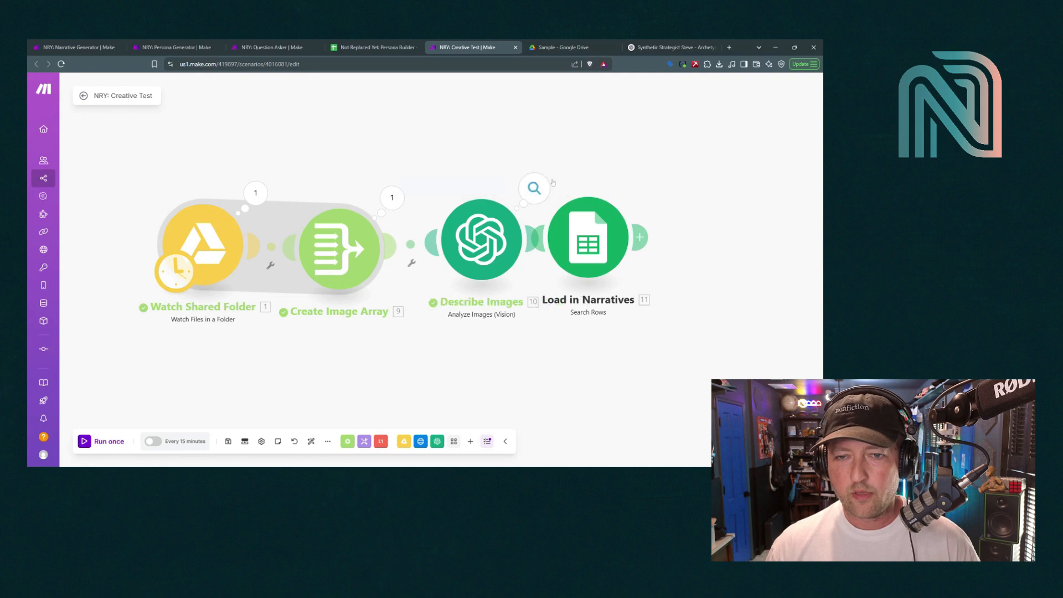
Clone the Load in Narratives Sheets step after module 11 and point the copy at the Questions sheet
right_click(618, 234)
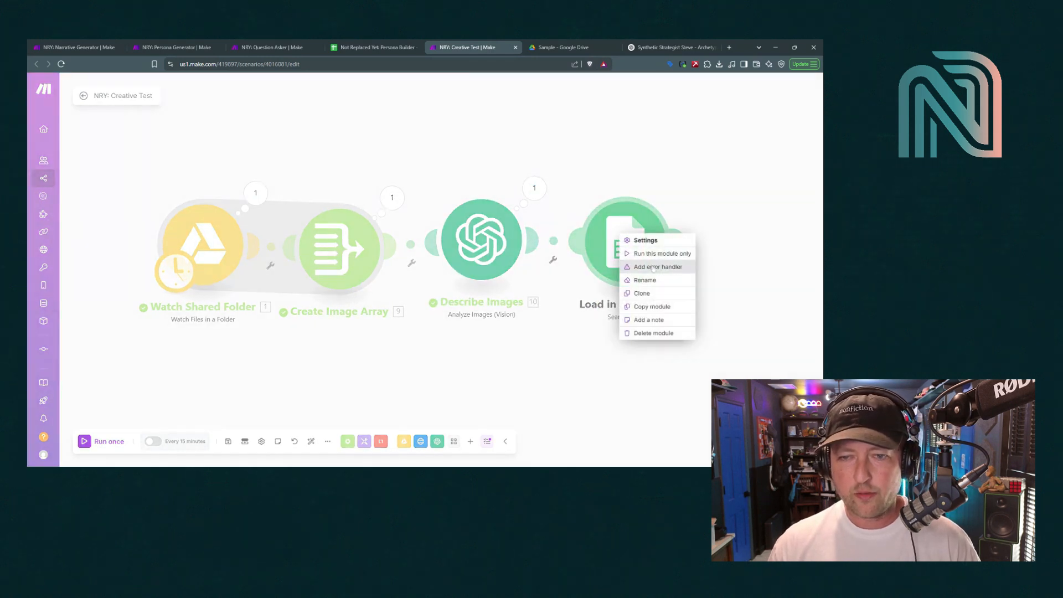
click(652, 293)
click(723, 250)
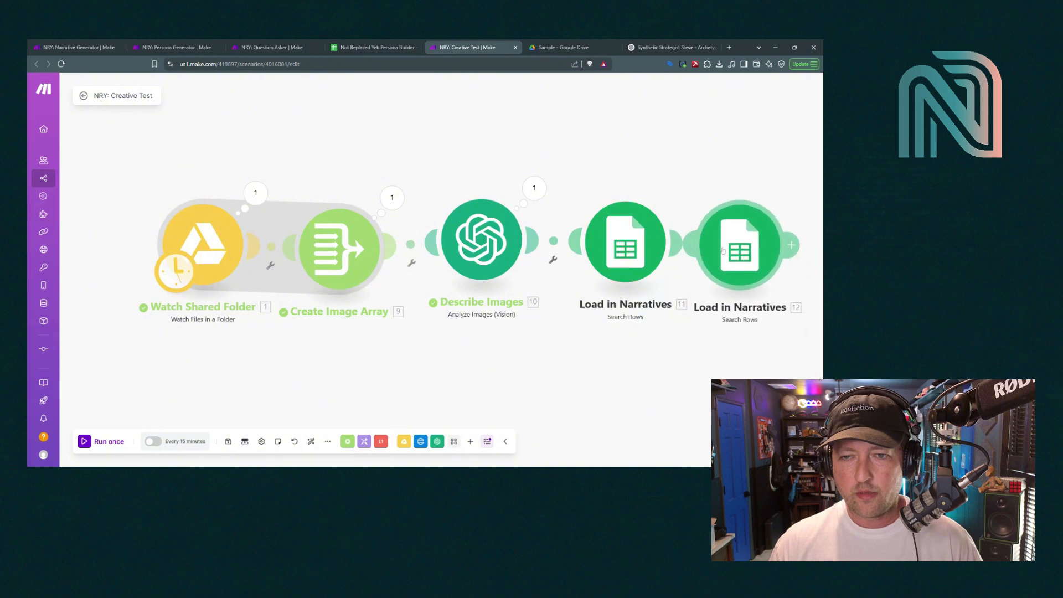
click(722, 251)
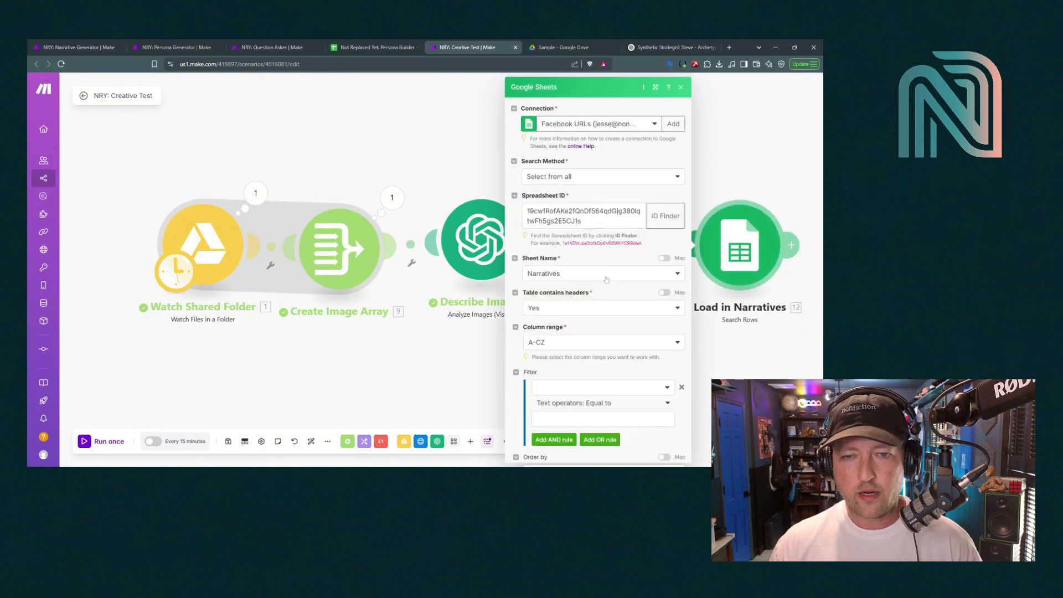
click(603, 273)
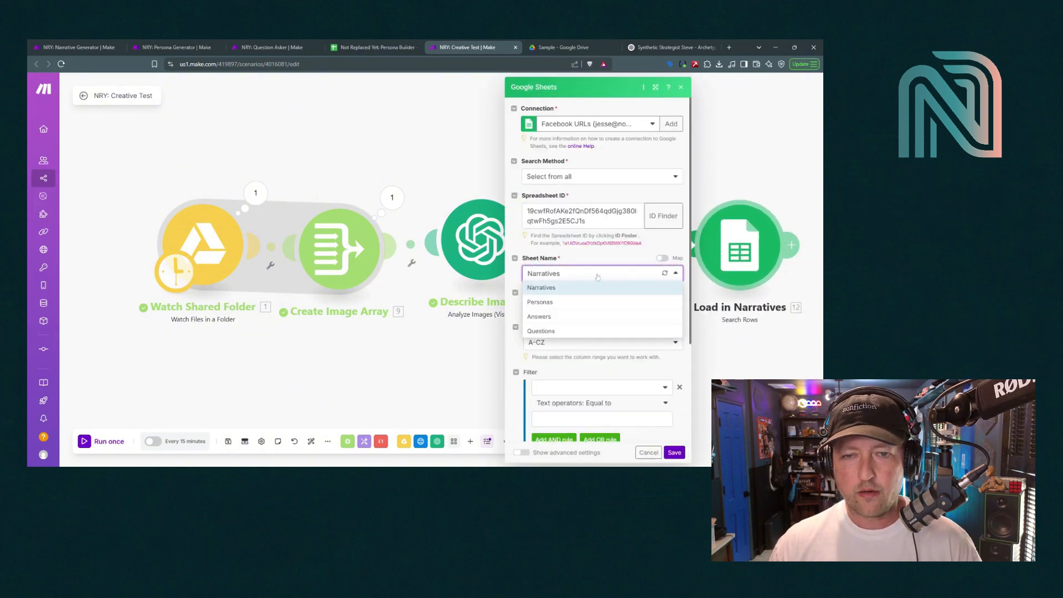
click(551, 332)
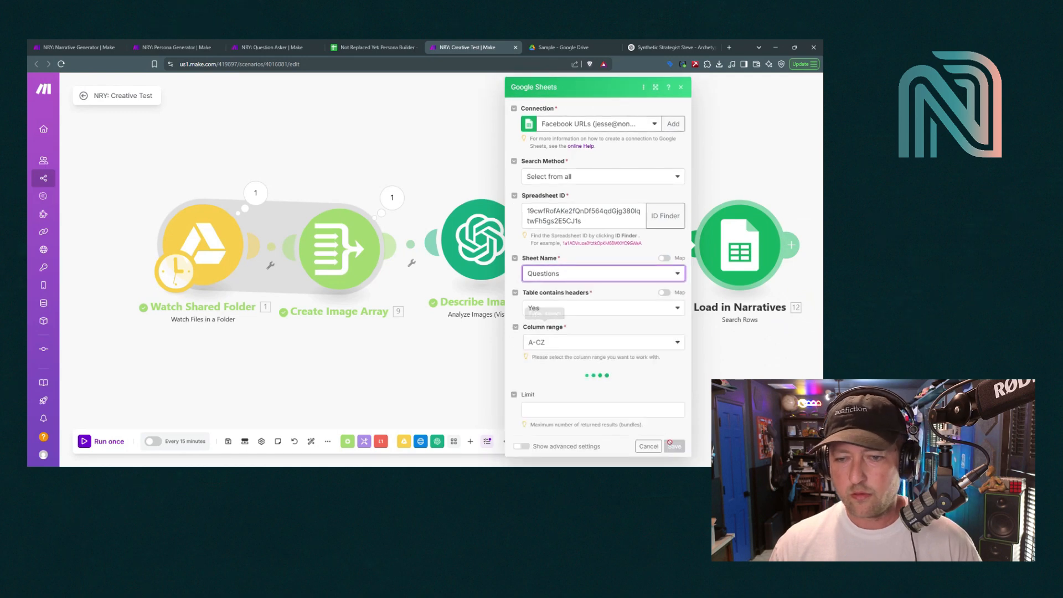
click(674, 452)
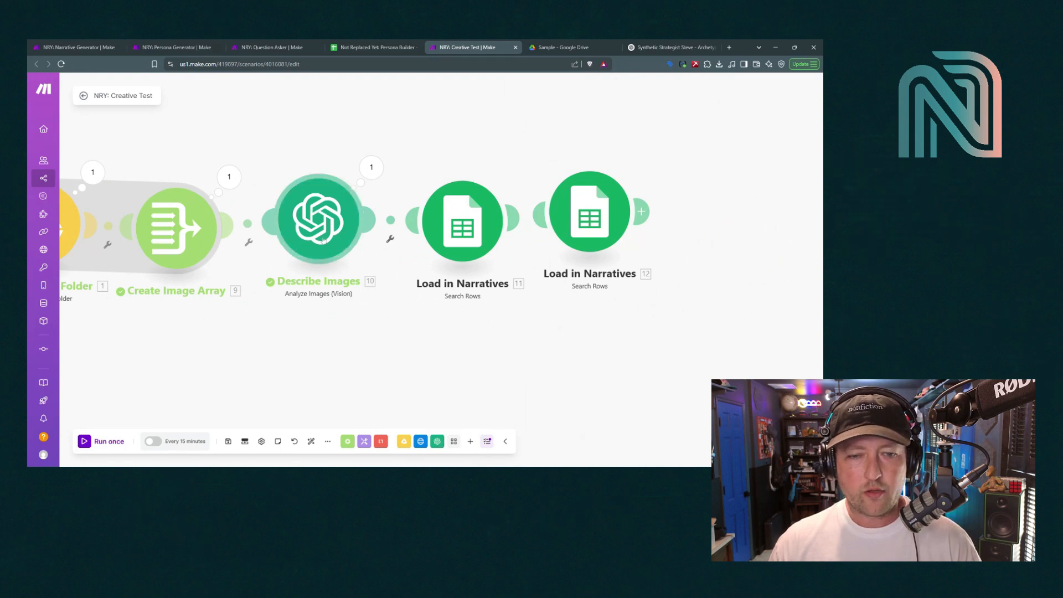
Append an OpenAI Create a Completion module to the flow
click(438, 442)
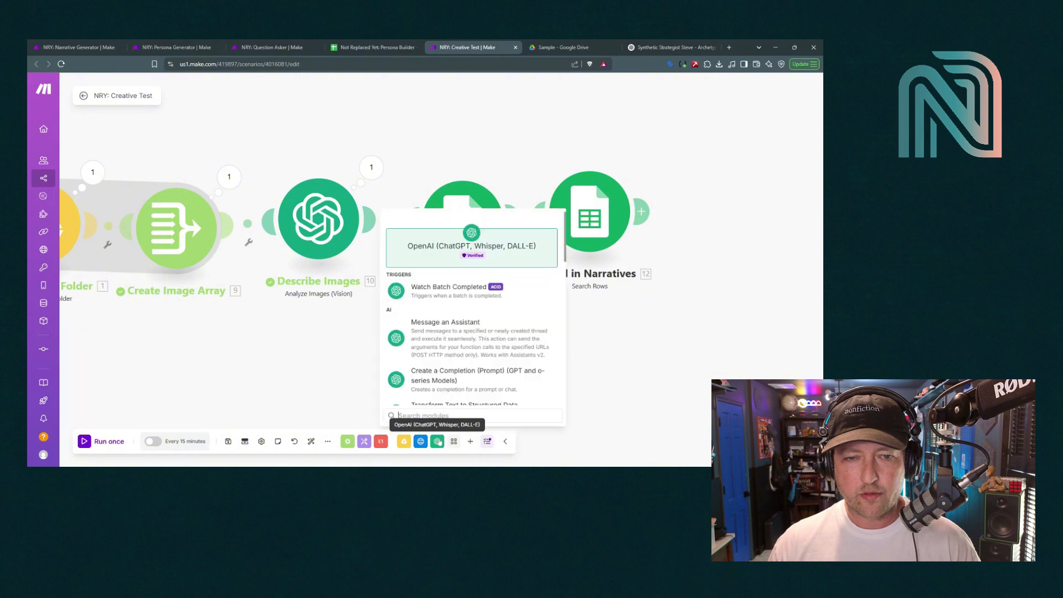
scroll(451, 359, down, 1)
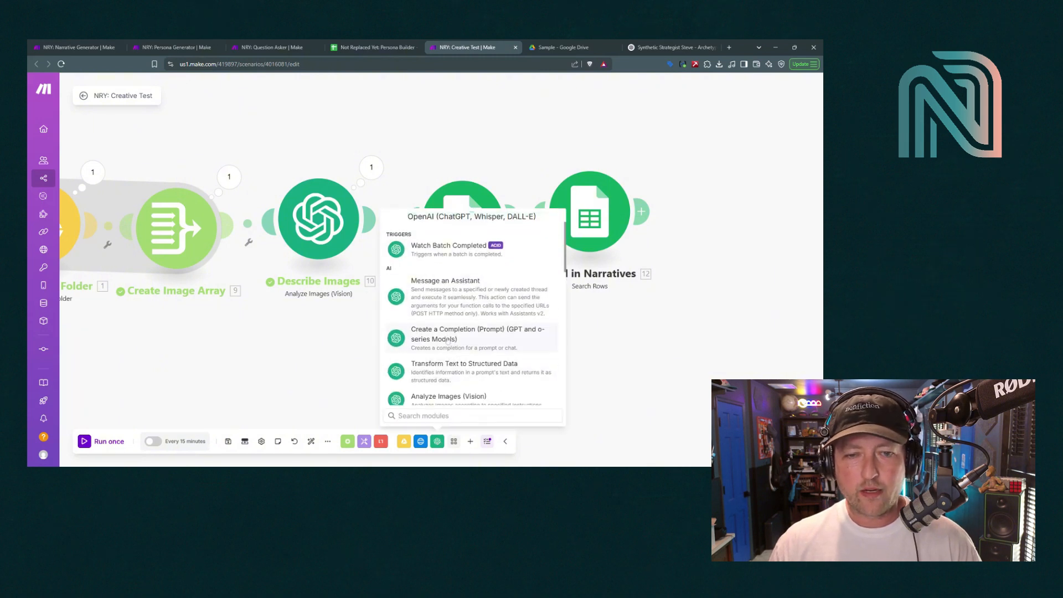
click(448, 339)
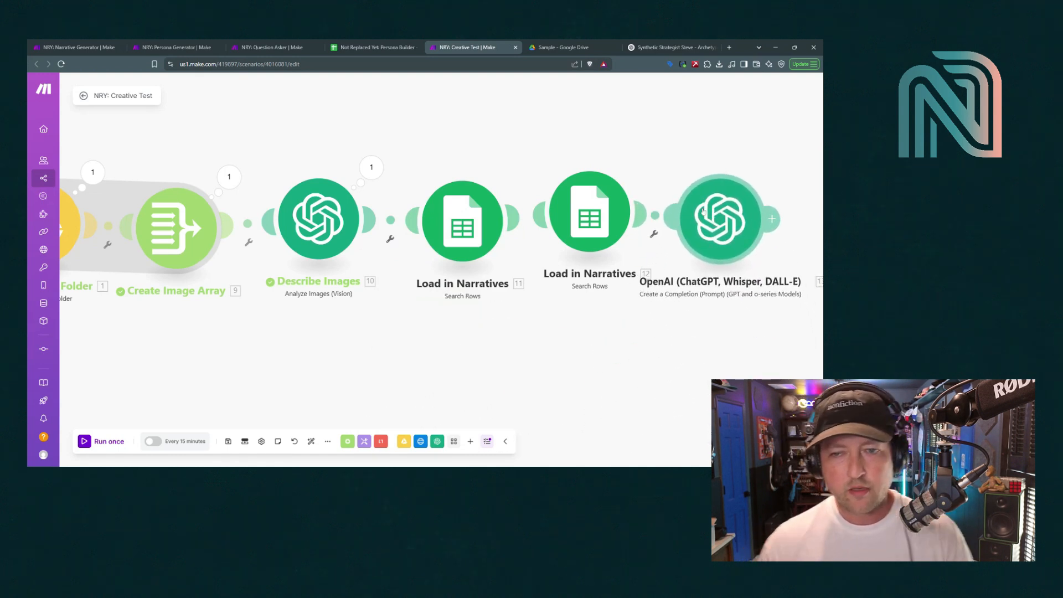
Keep the Chat Completion method, choose model chatgpt-4o-latest, and add a first message
click(705, 213)
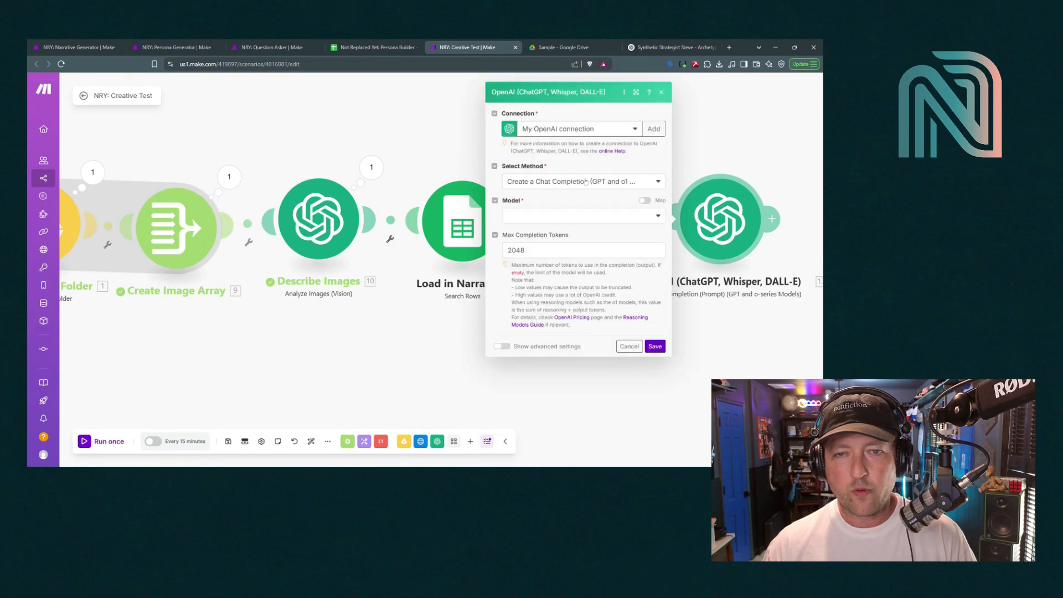
click(563, 183)
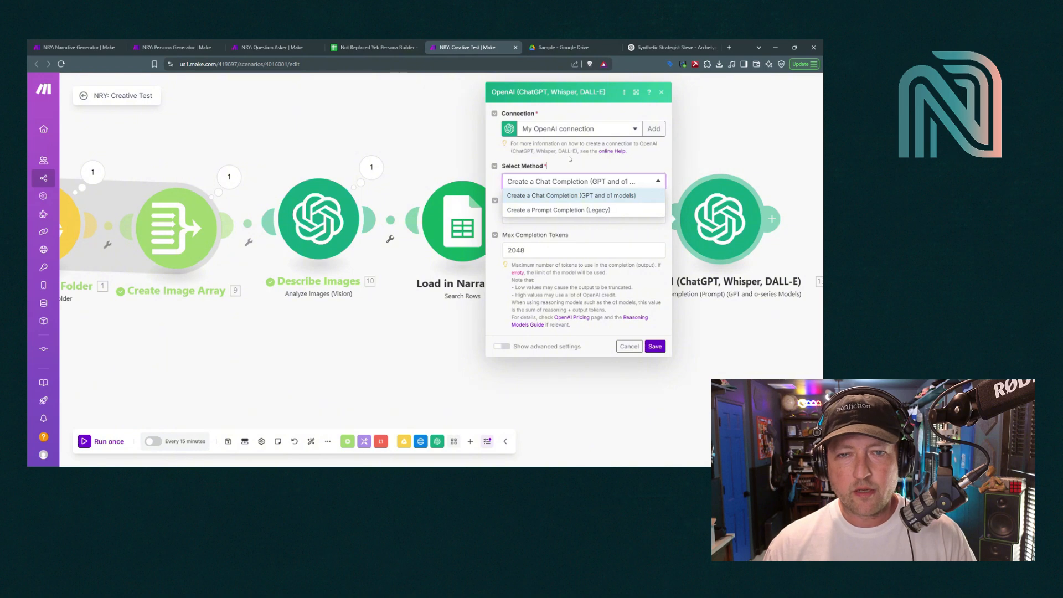
click(554, 196)
click(549, 215)
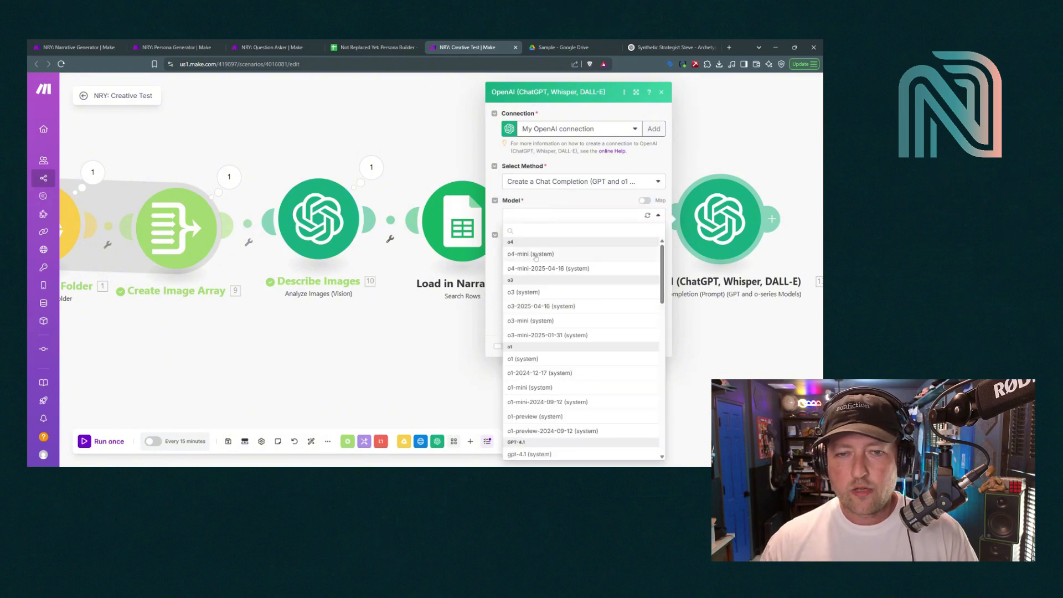
scroll(549, 321, down, 5)
scroll(550, 325, down, 2)
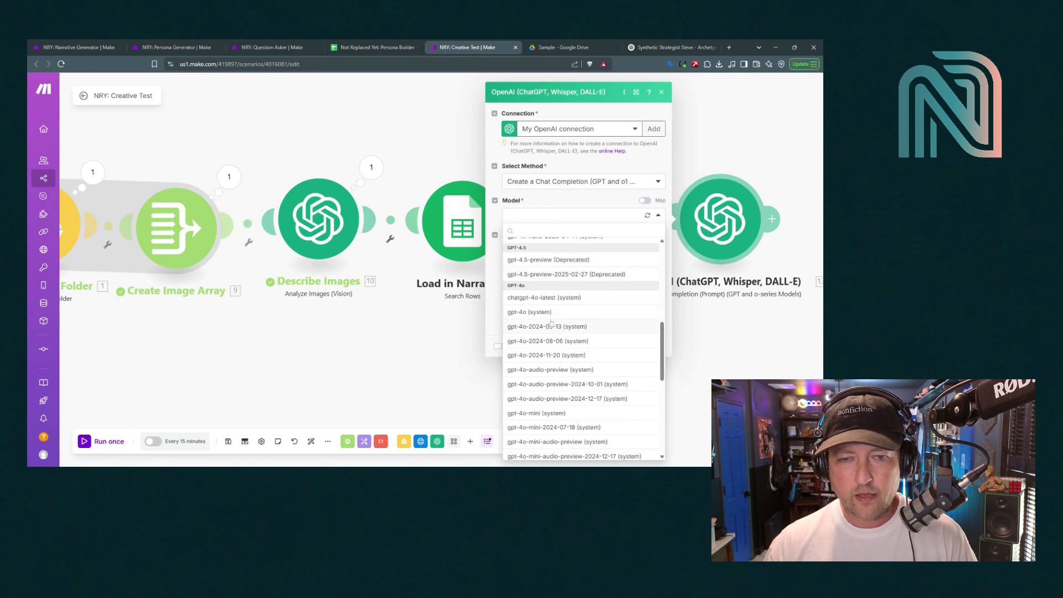
click(548, 299)
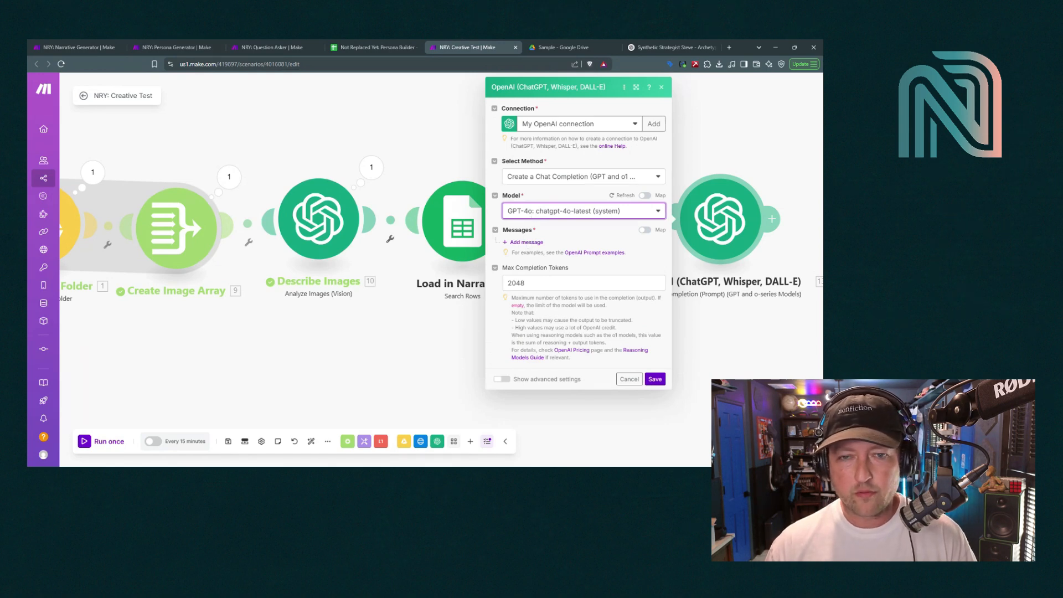
click(527, 242)
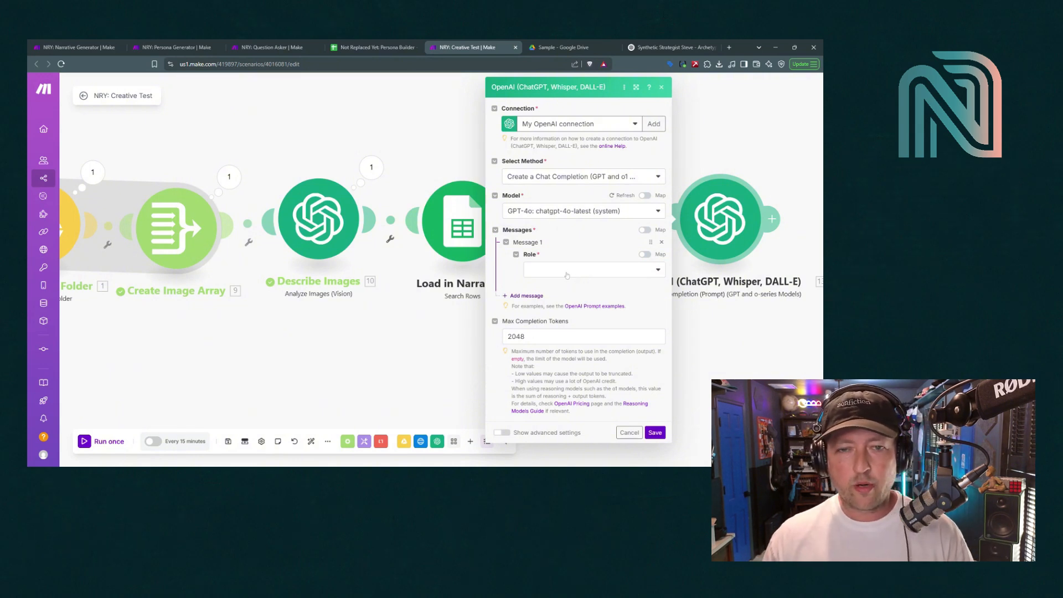
Set Message 1's role to Developer / System and start on its text content
click(567, 271)
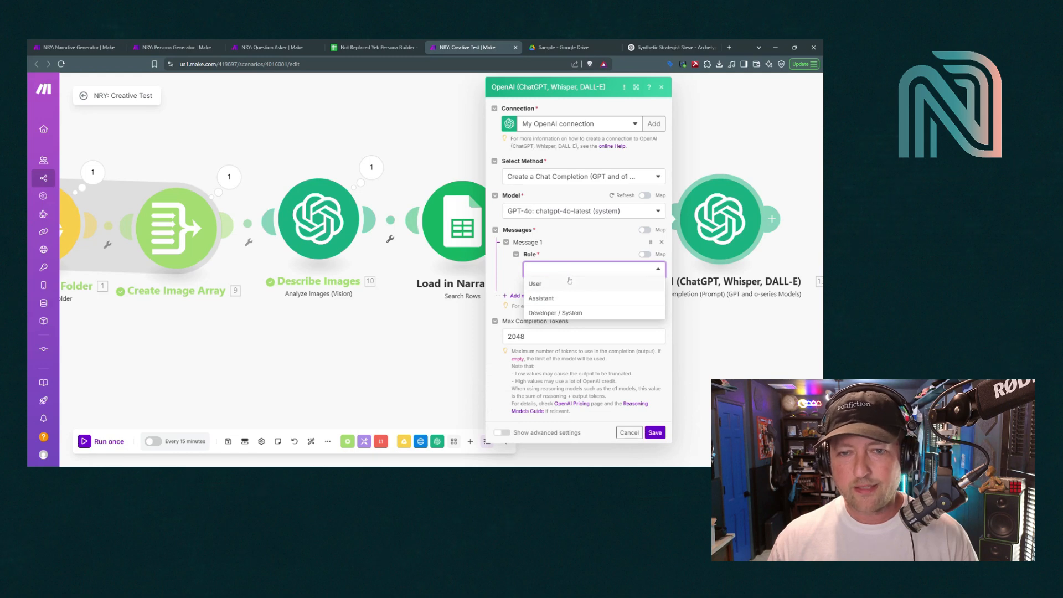
click(571, 313)
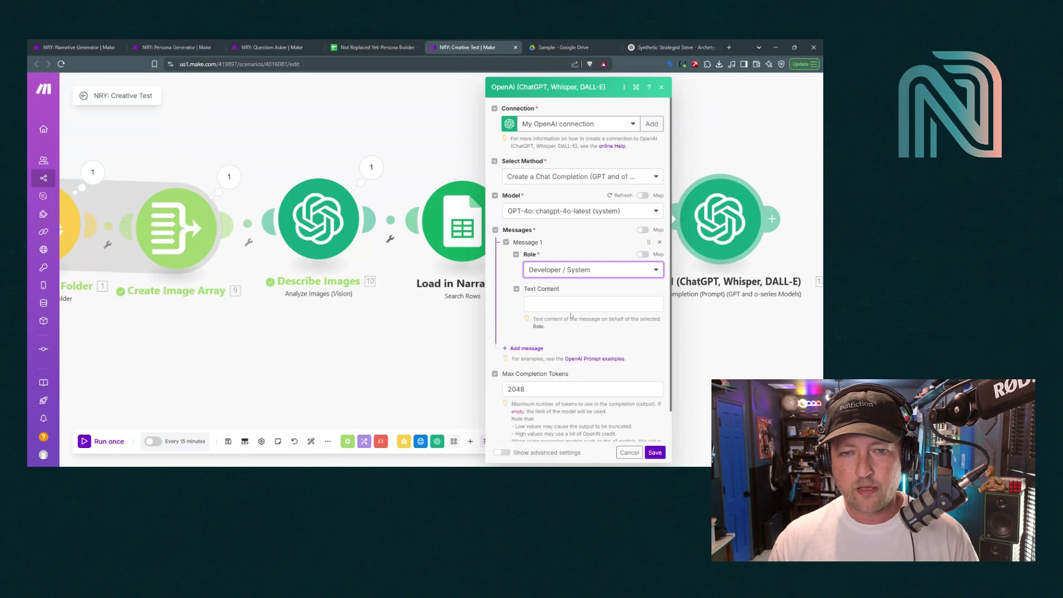
click(576, 304)
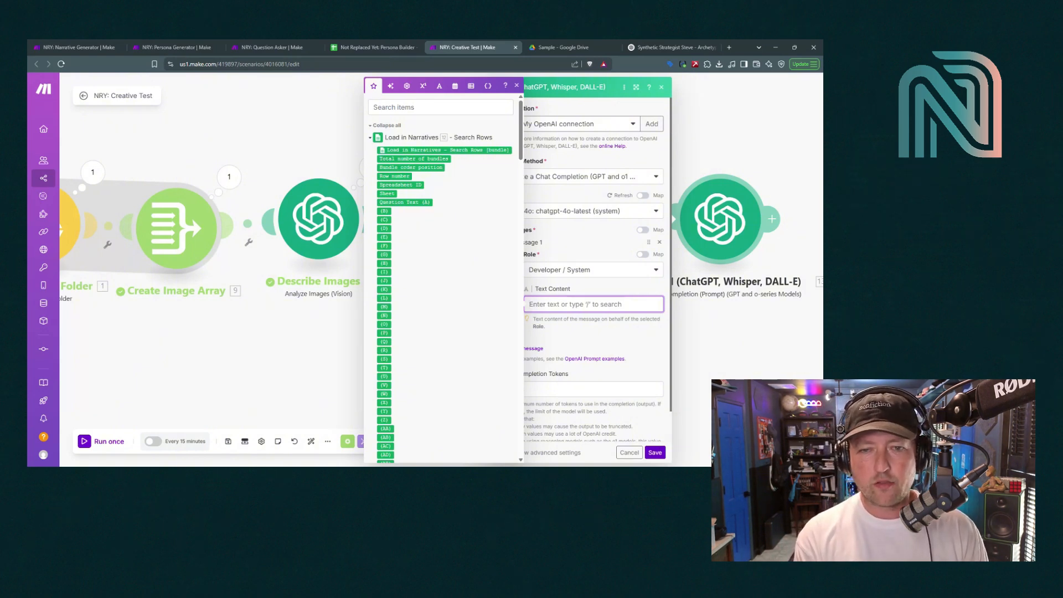
Write the system prompt: personify the narrative's persona, answer the question, at most two sentences
text(You will be pro)
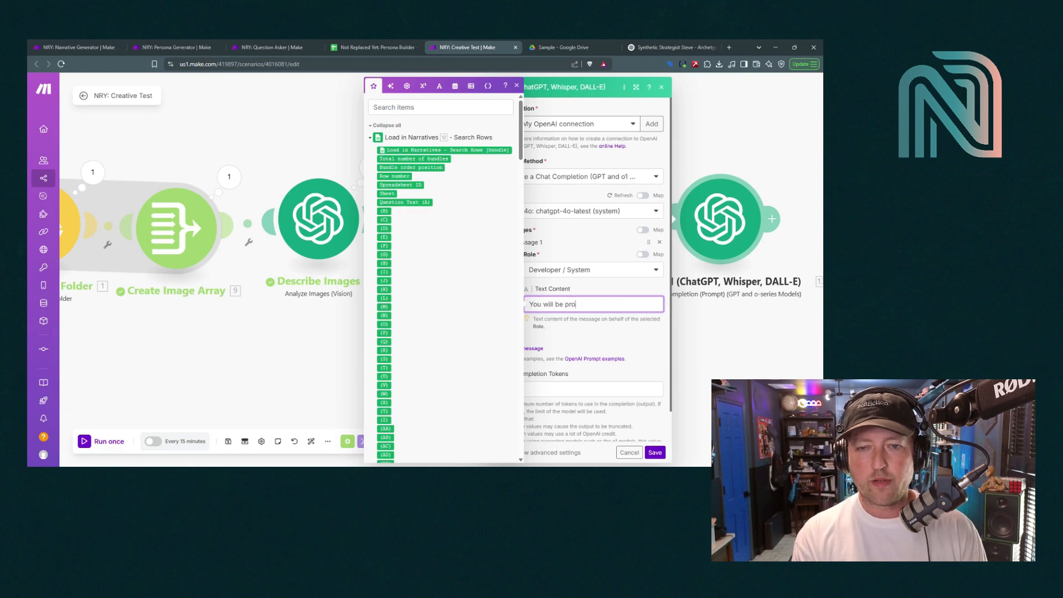
text(vided three pi)
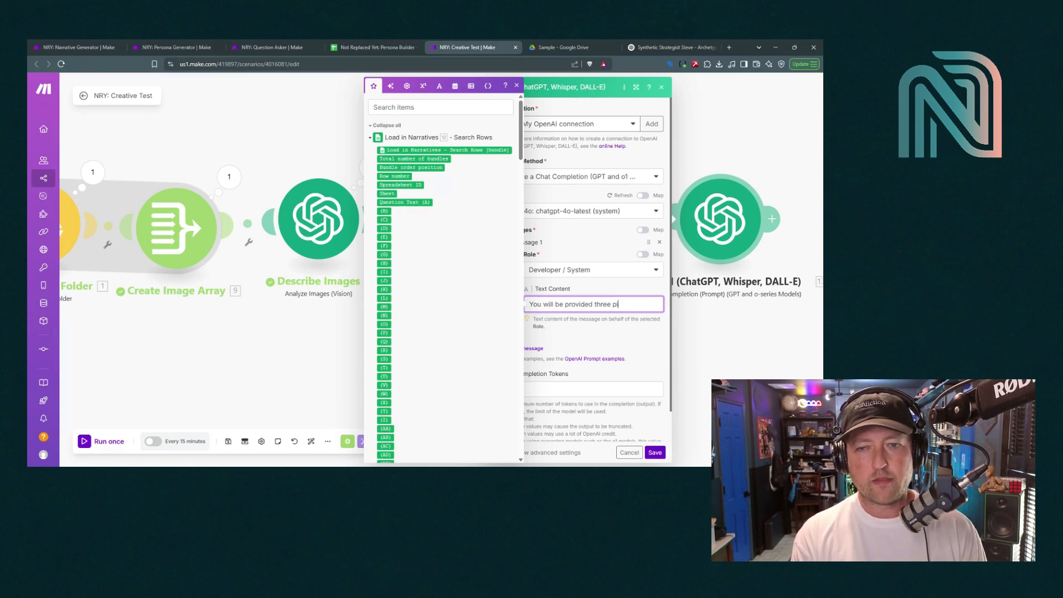
text(eces of context)
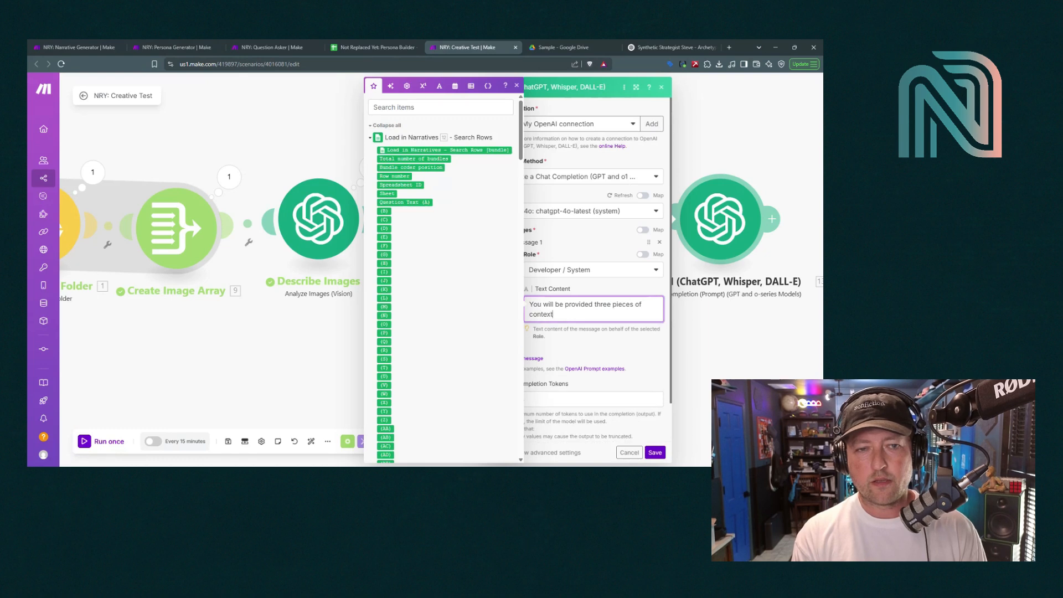
text(: a synt)
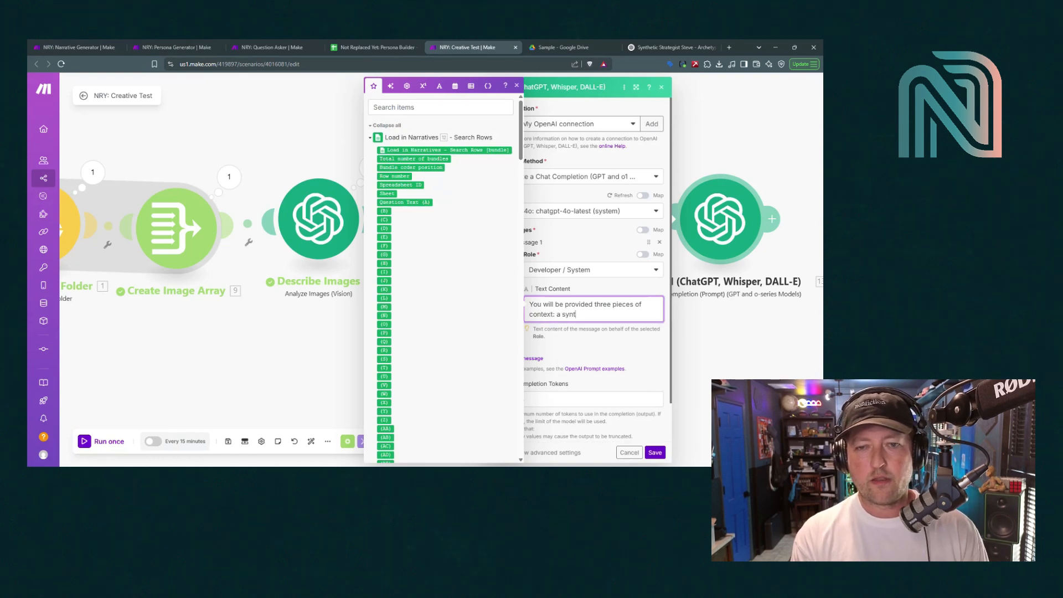
text(hetic persona narrative,)
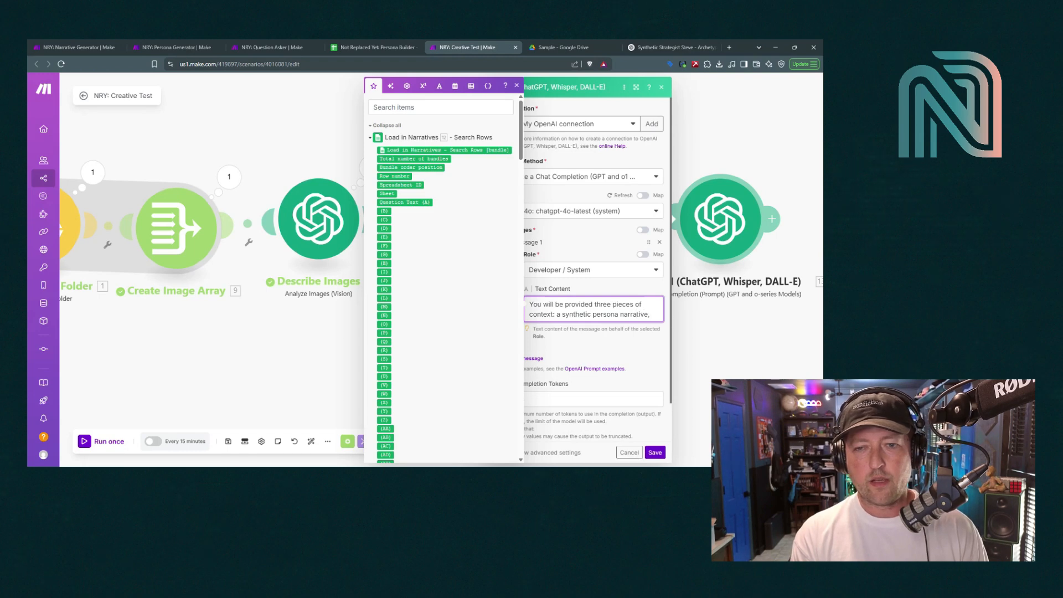
text( a question, )
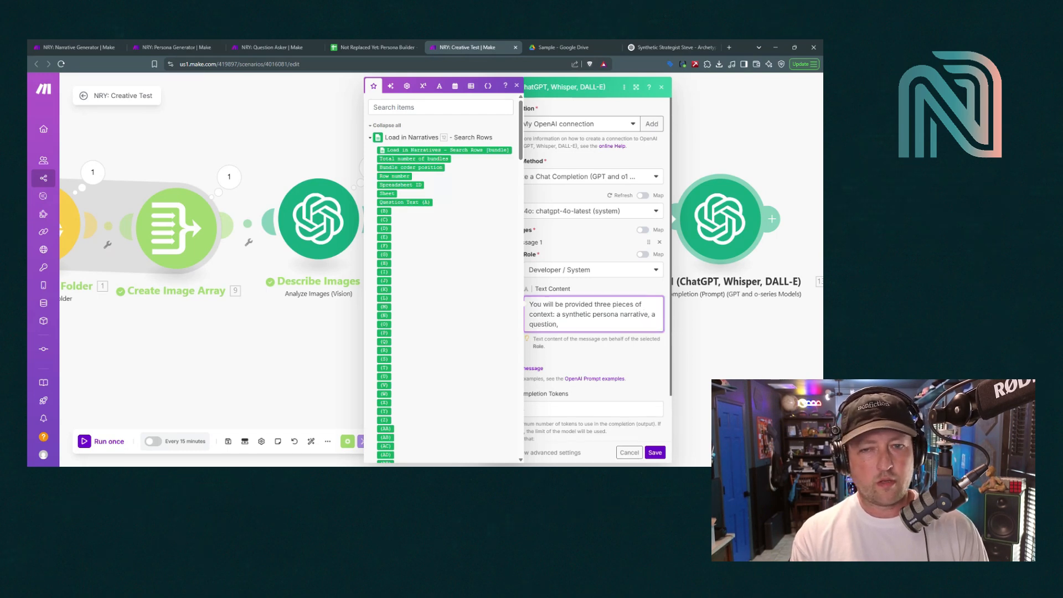
text(and a descr)
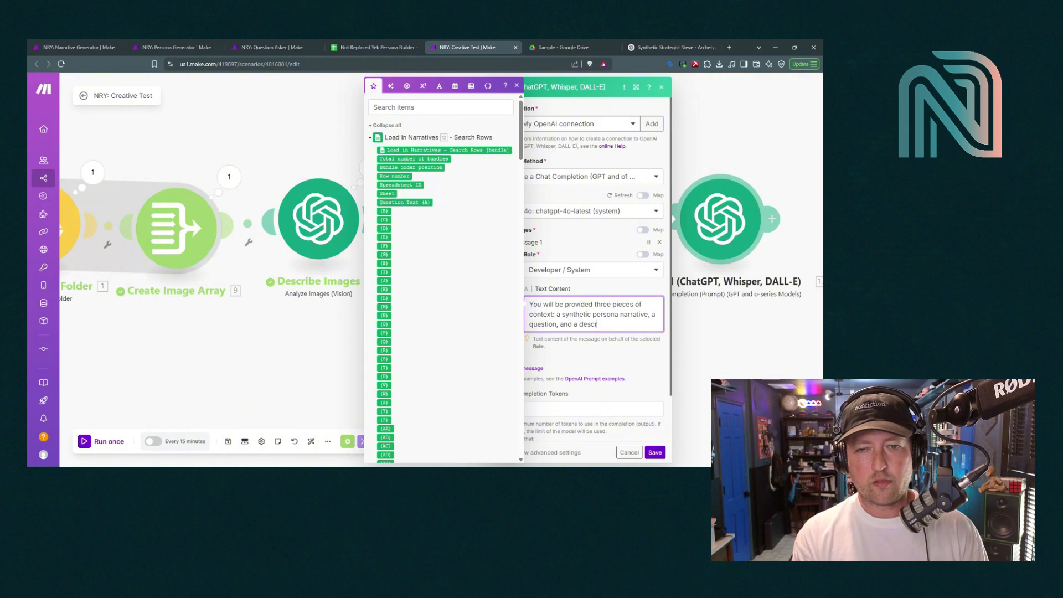
text(iption of )
text(ima)
key(BackSpace)
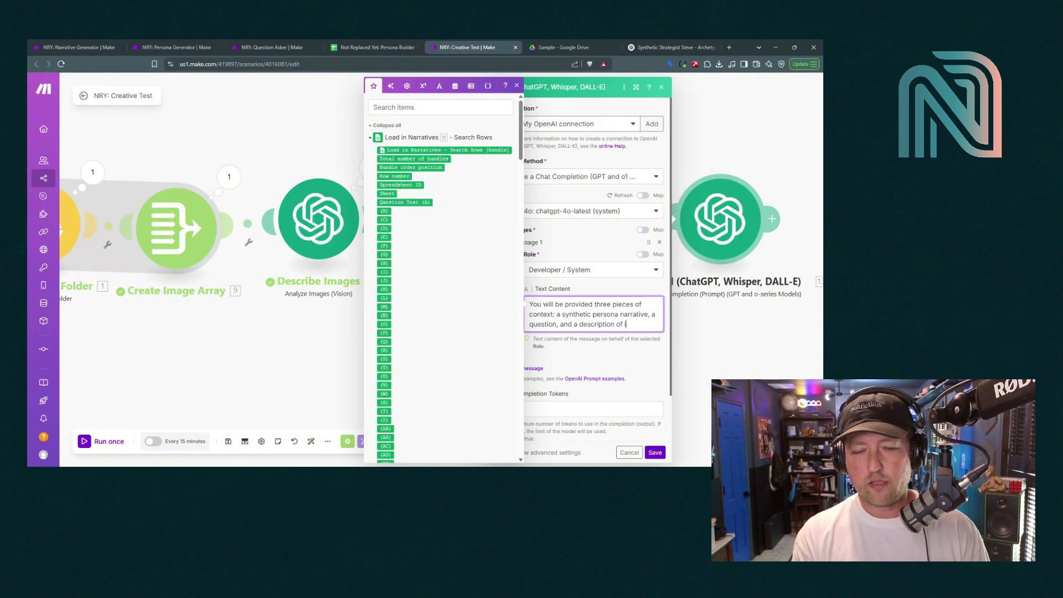
text(mage that were served to t)
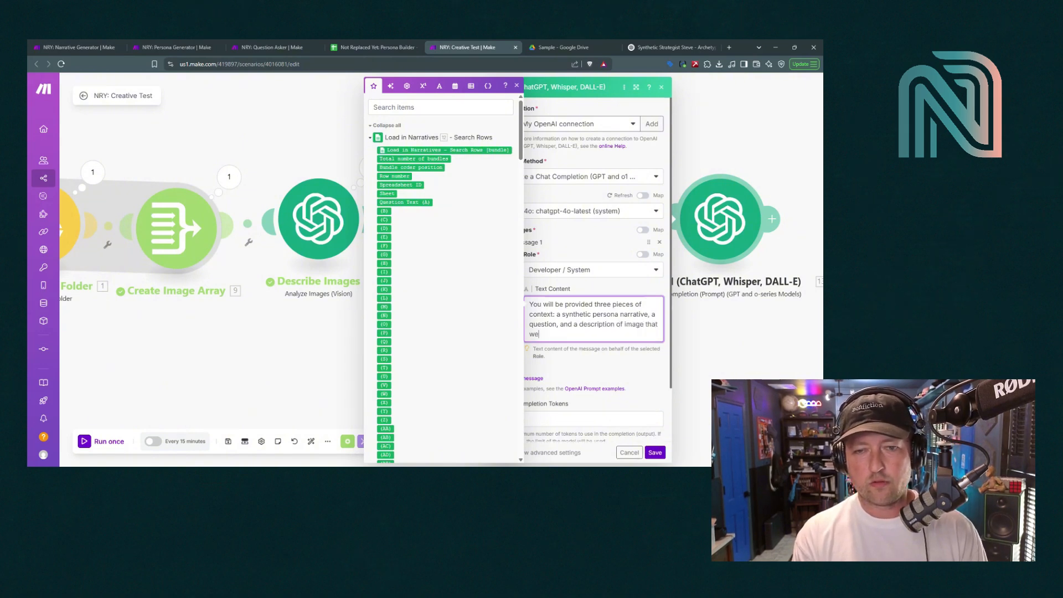
text(he per)
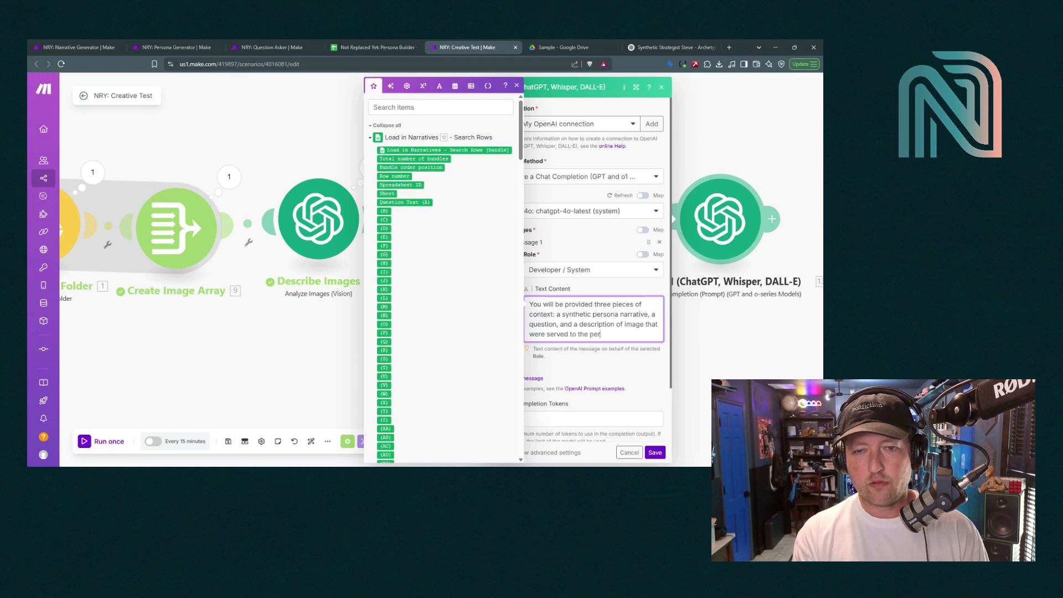
text(sona.  Please person)
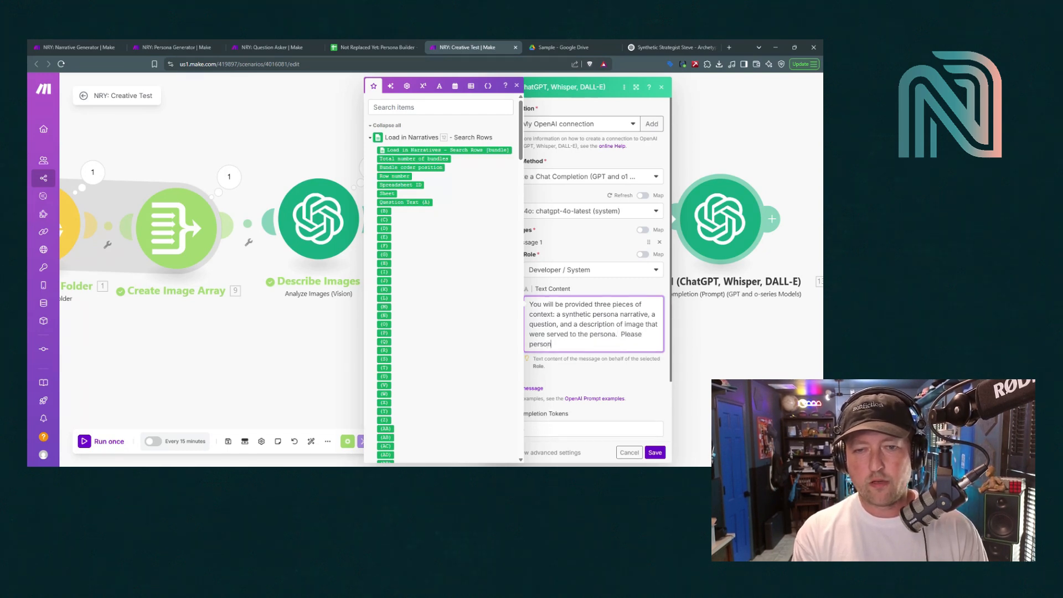
text(ify the persona)
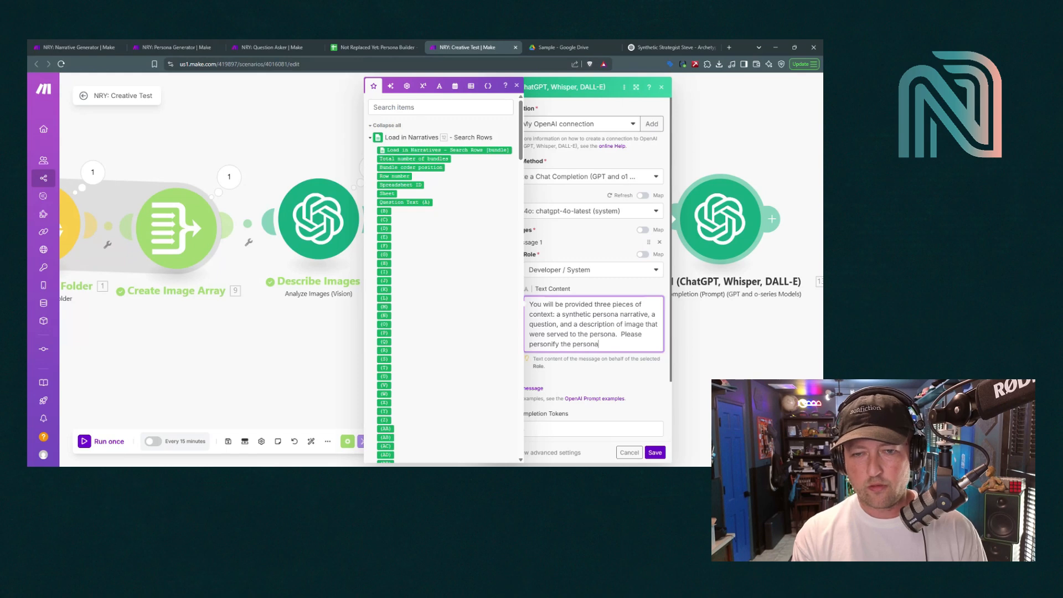
text( based)
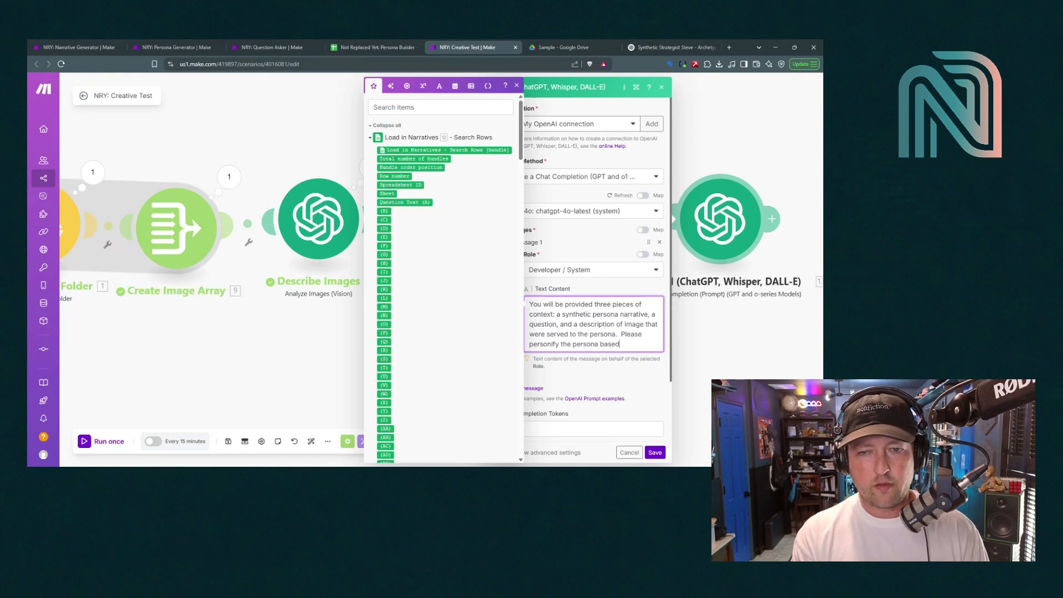
text( on the details con)
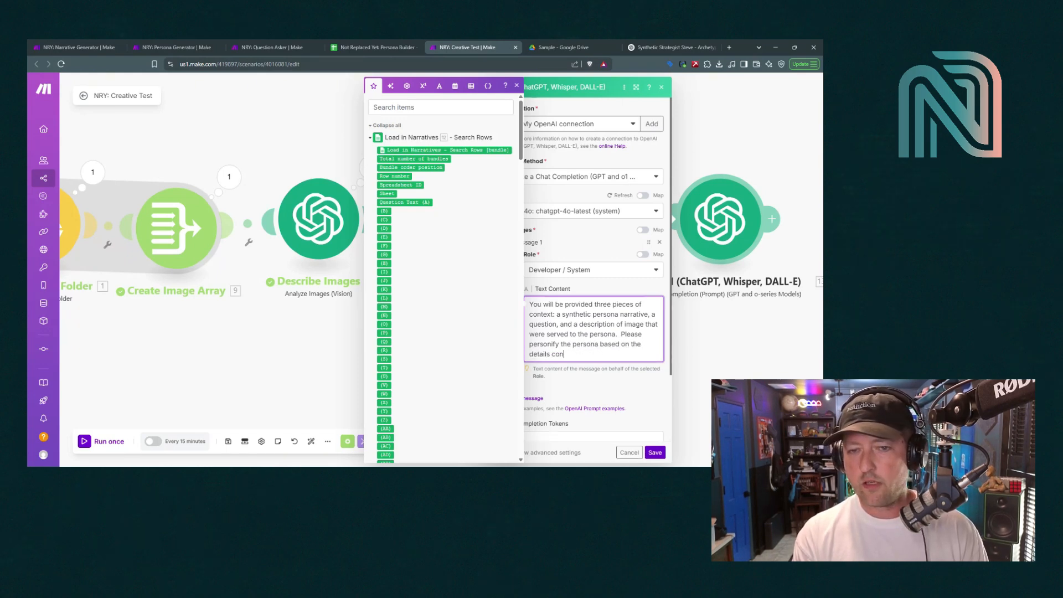
text(tained in the narrative)
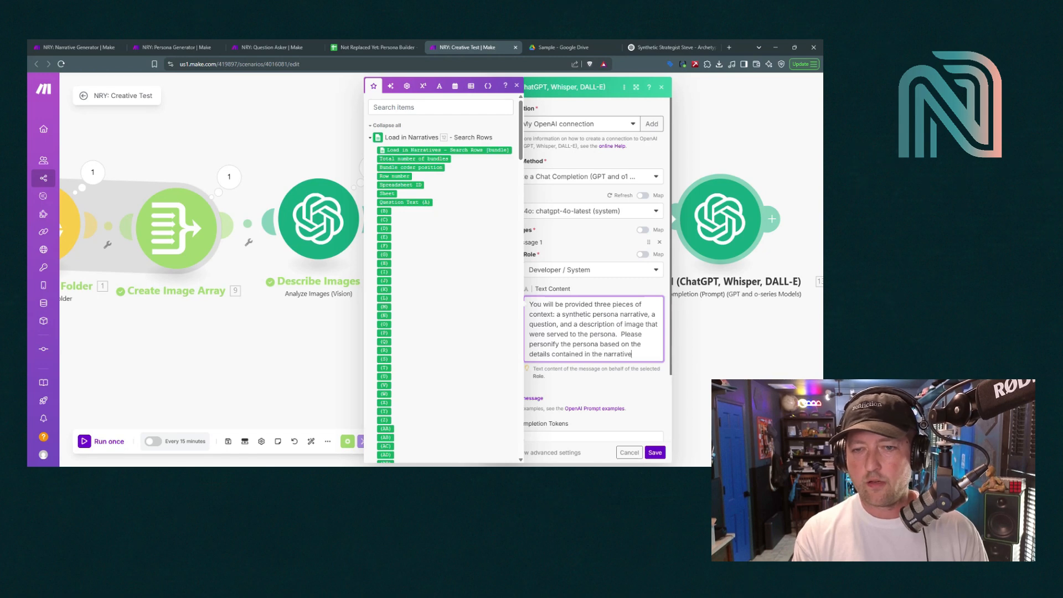
text(, and answer the question t)
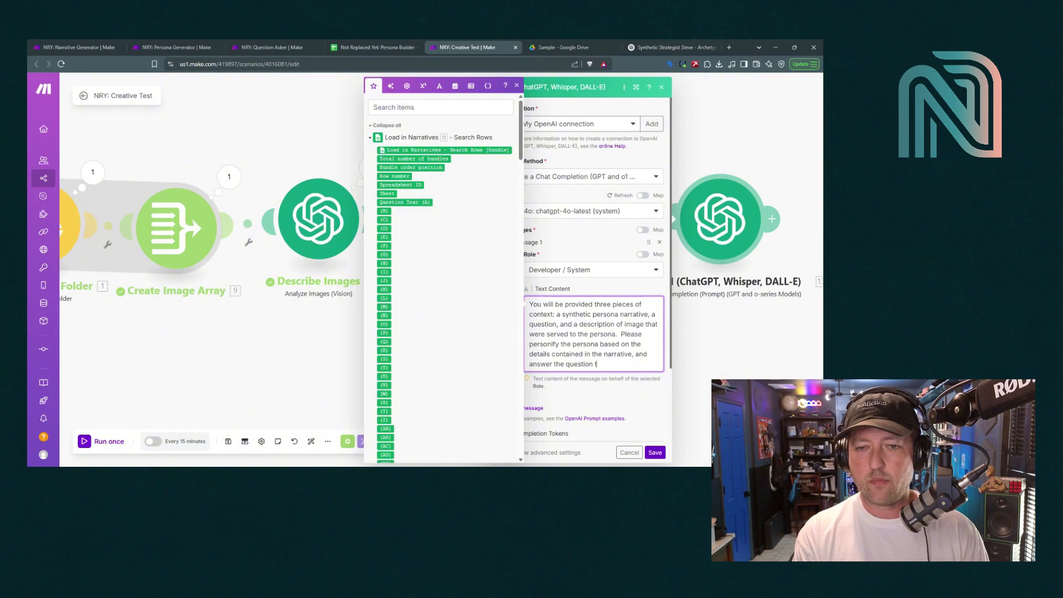
text(o the best of your abilities.)
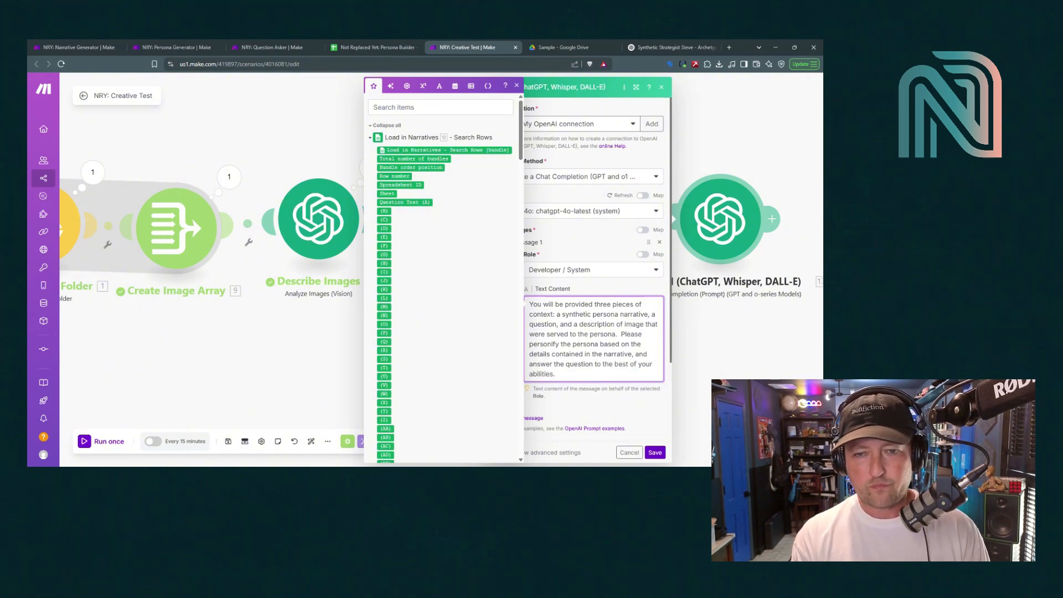
text(  Please keep)
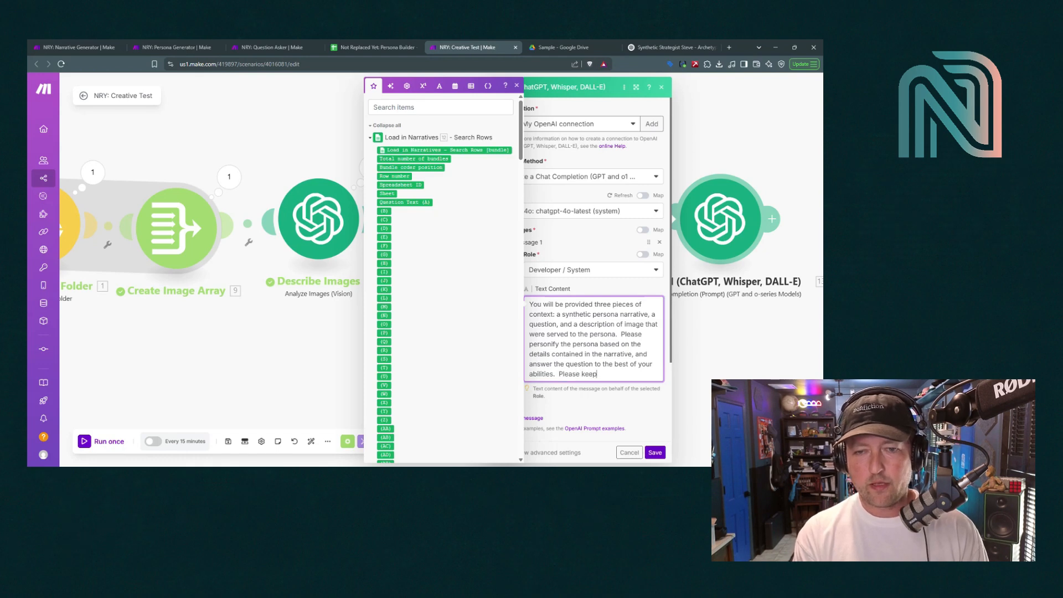
text( the answers short)
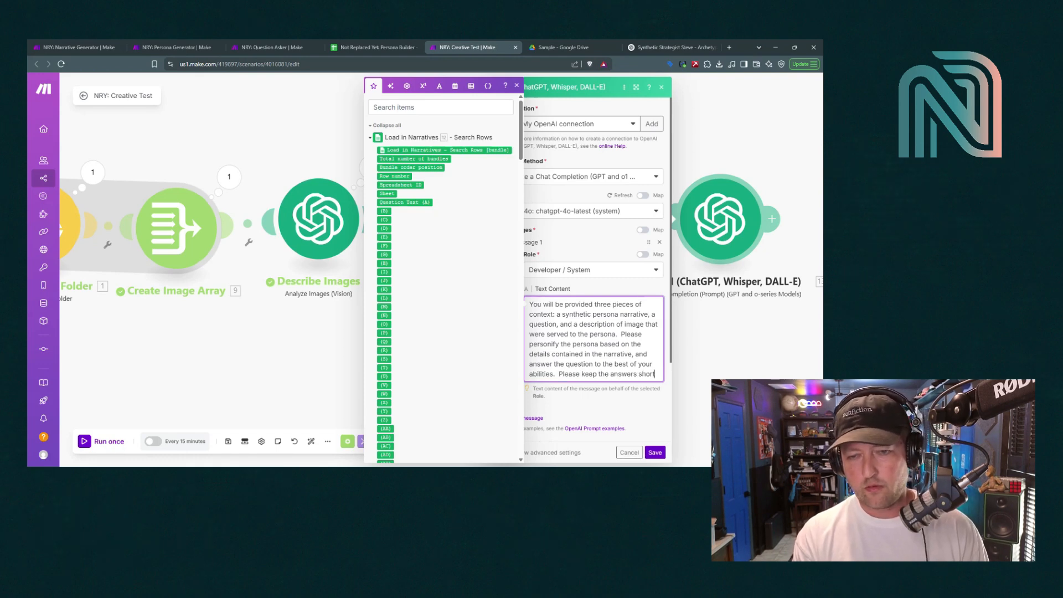
text(, no more)
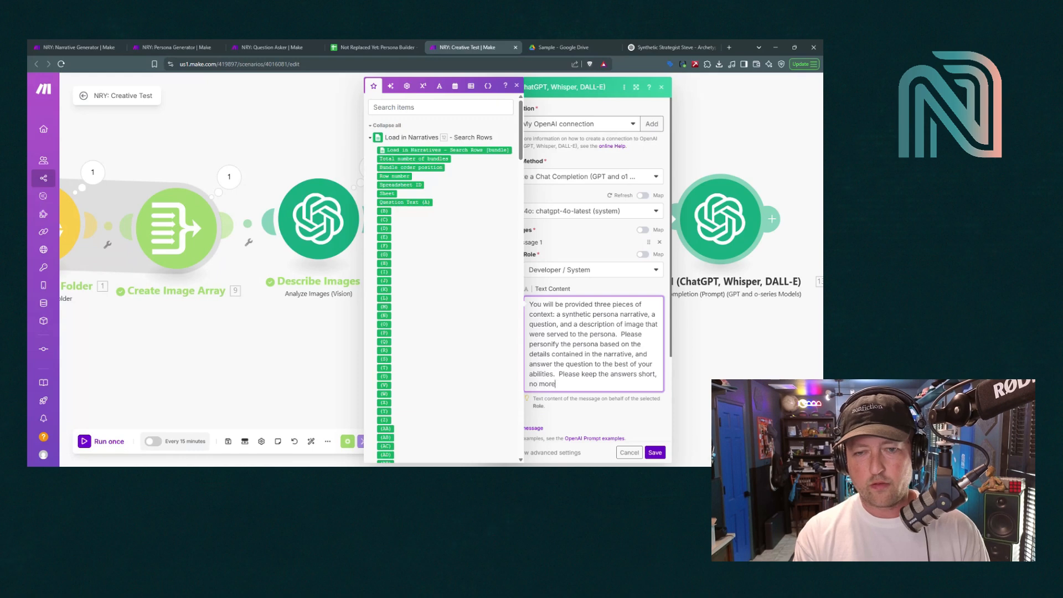
text( than two sente)
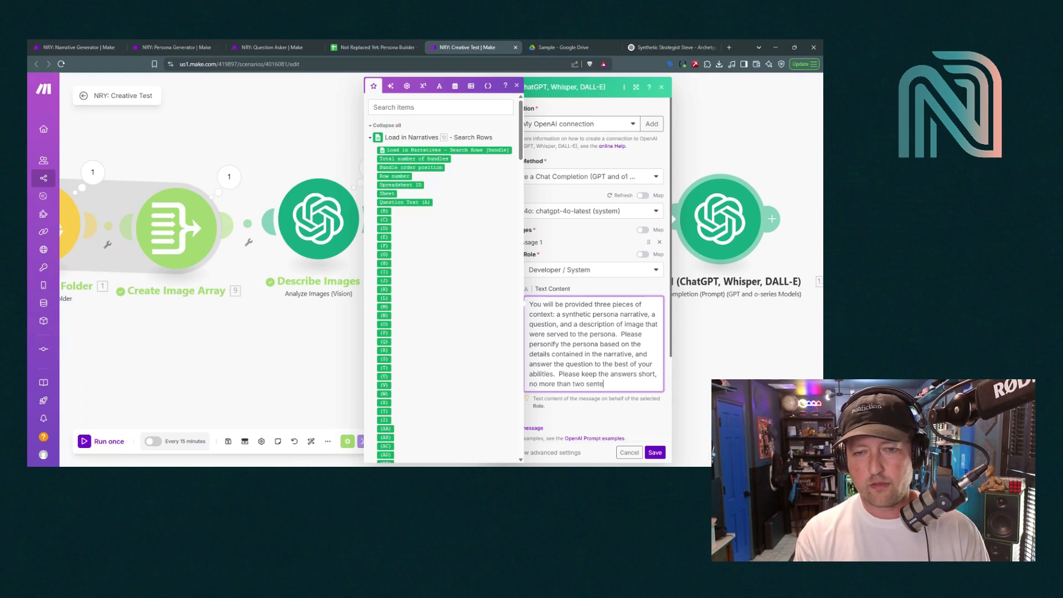
text(nces.)
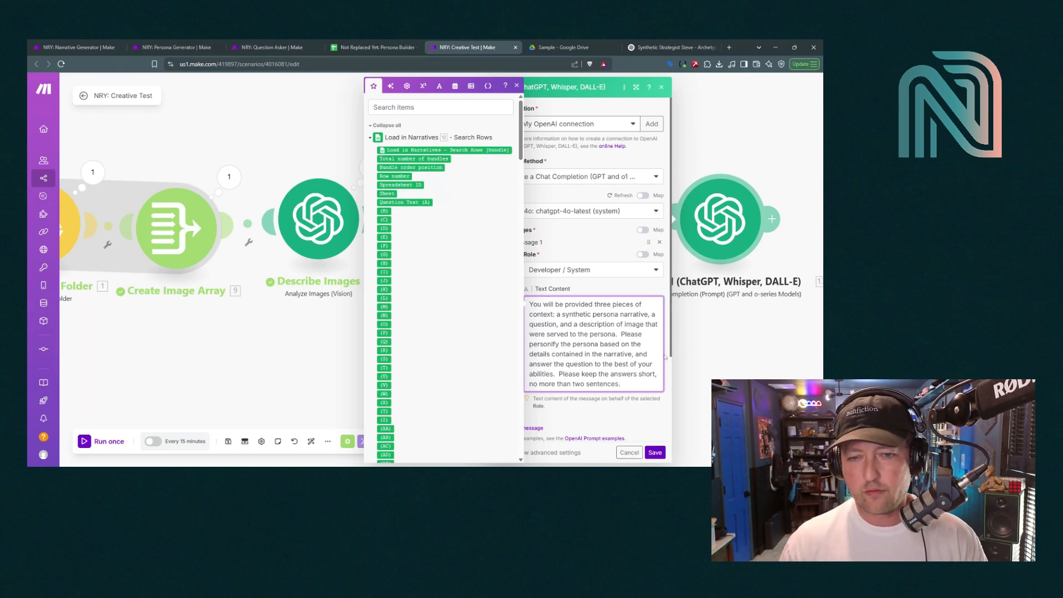
click(518, 85)
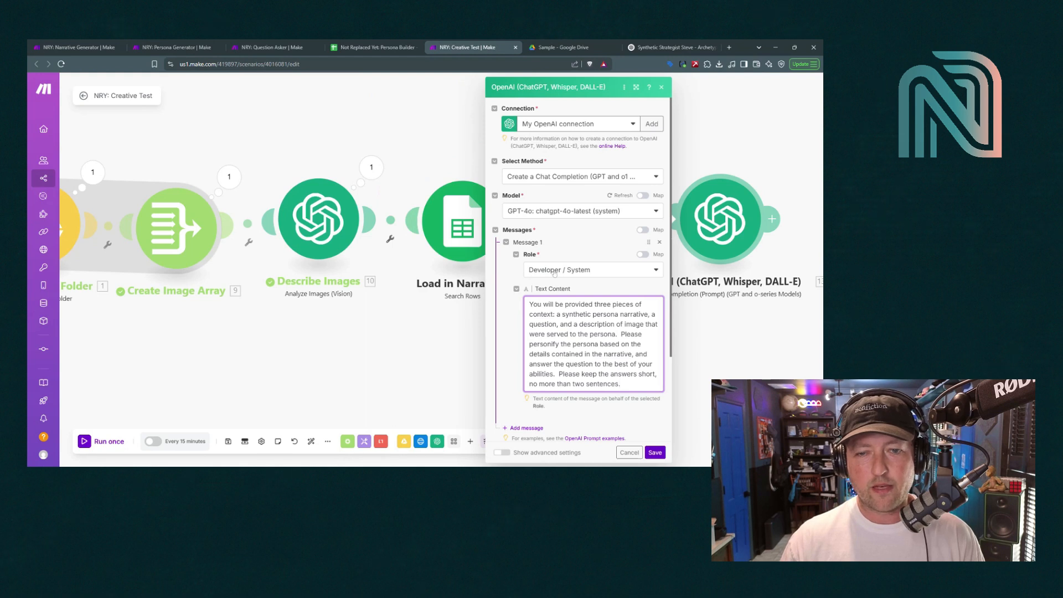
scroll(554, 273, down, 3)
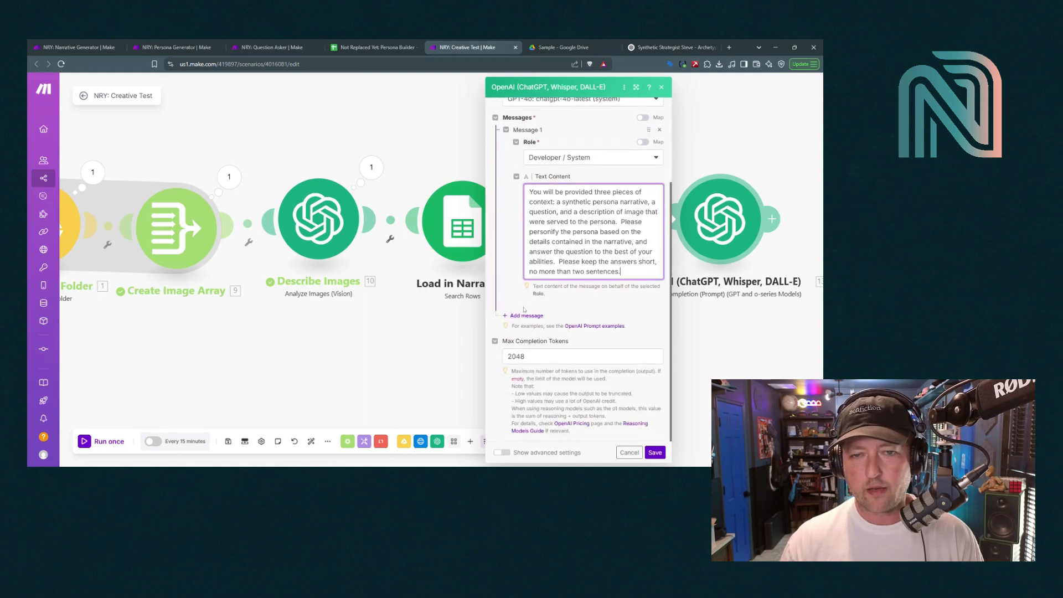
Add a second message with the User role
click(525, 315)
click(548, 343)
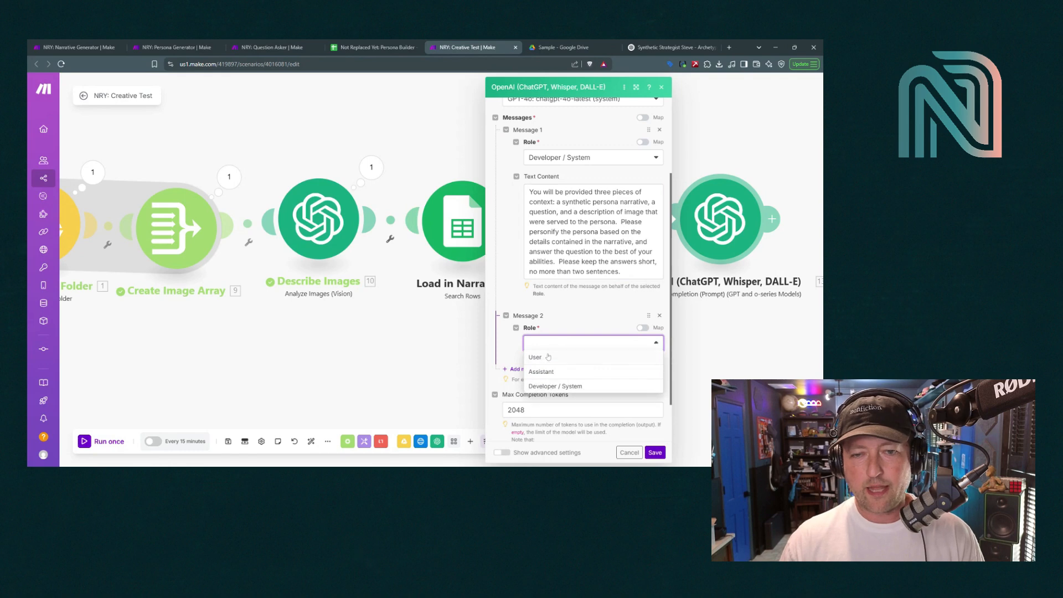
click(548, 357)
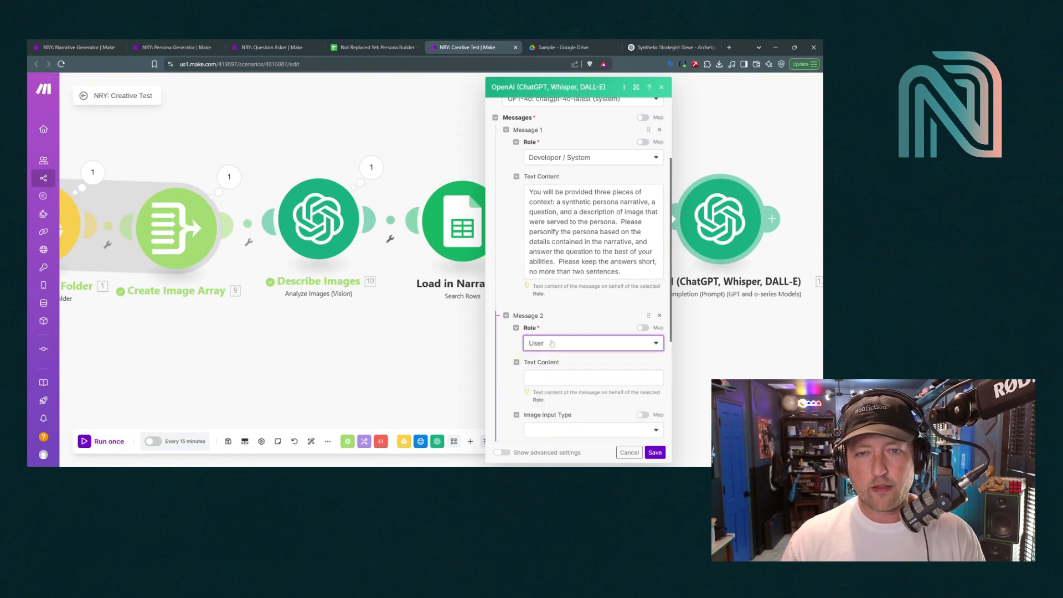
Type the labels Narrative:, Question: and Image Descriptions: on separate lines in its text
click(570, 377)
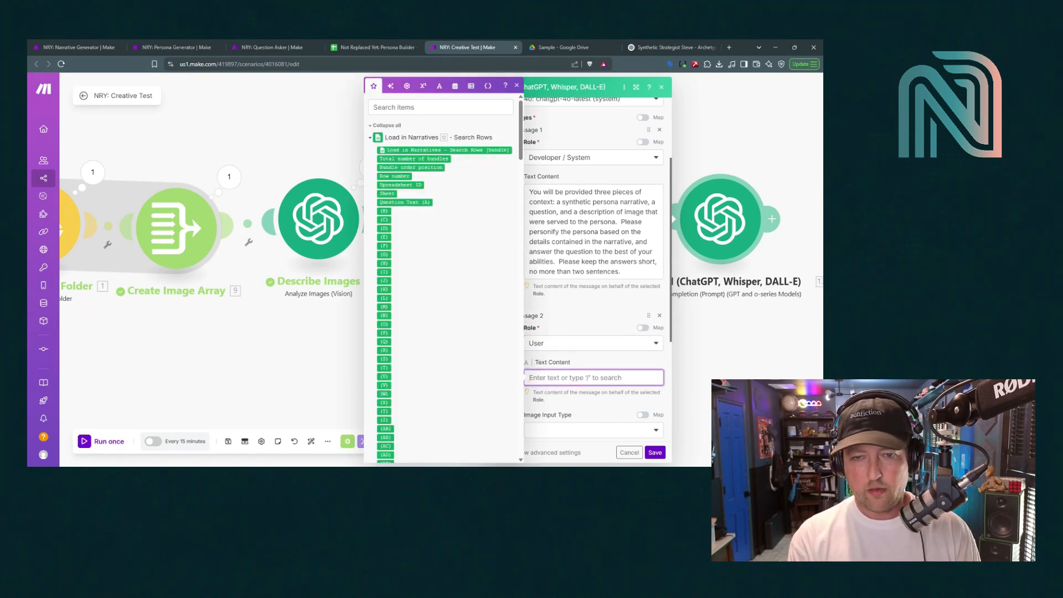
text(Narrative)
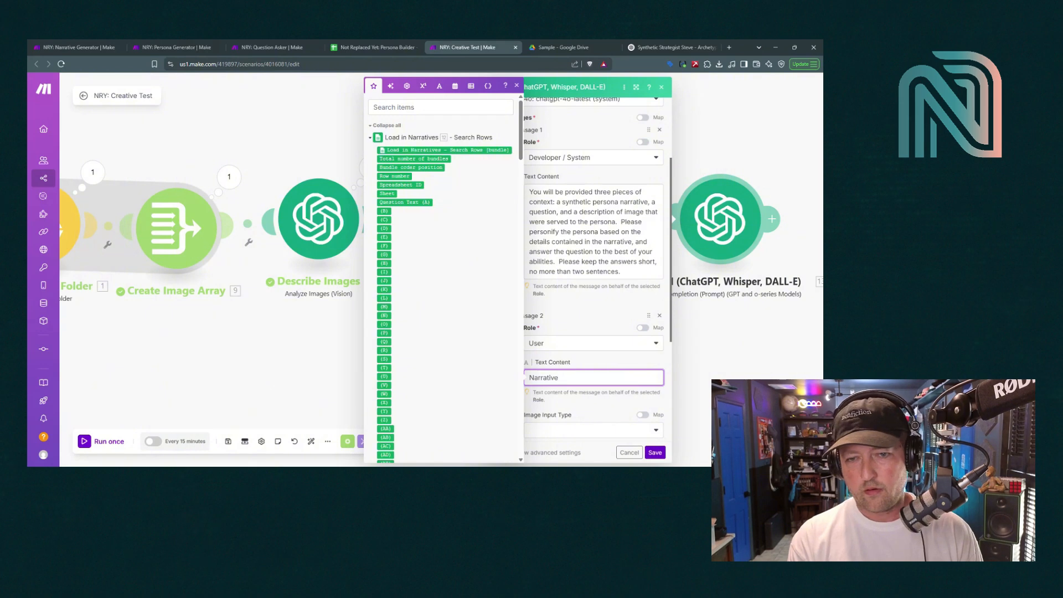
text(:)
key(Return)
key(Return)
text(Q)
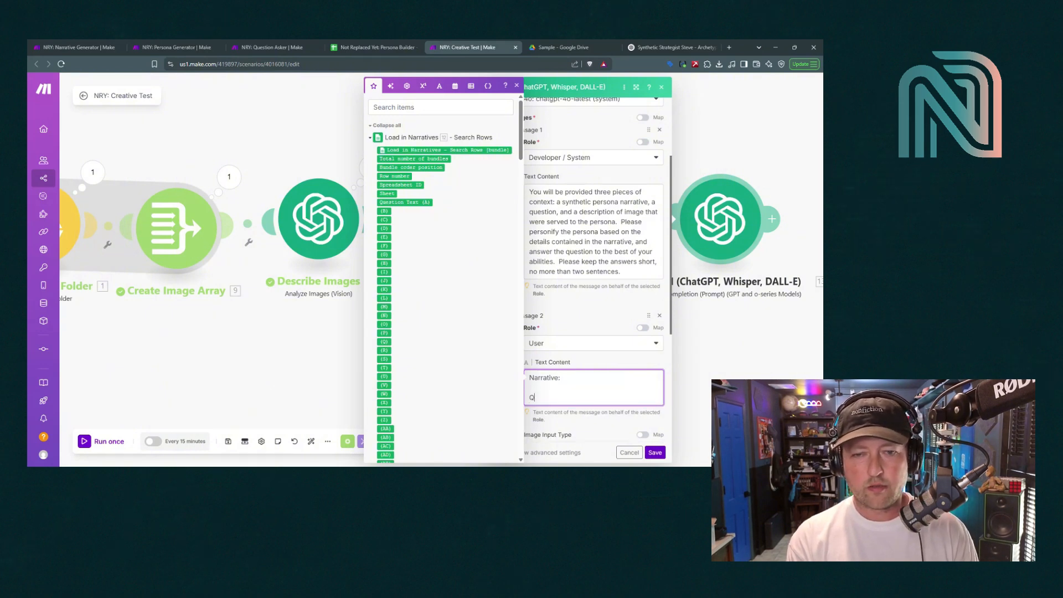
text(uestion:)
key(Return)
key(Return)
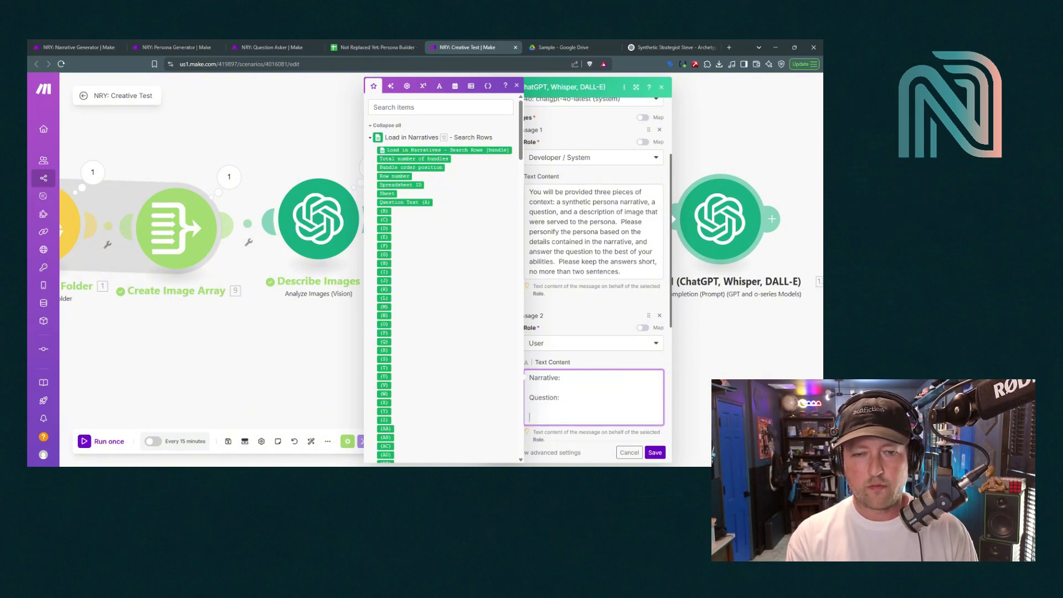
text(Image Descript)
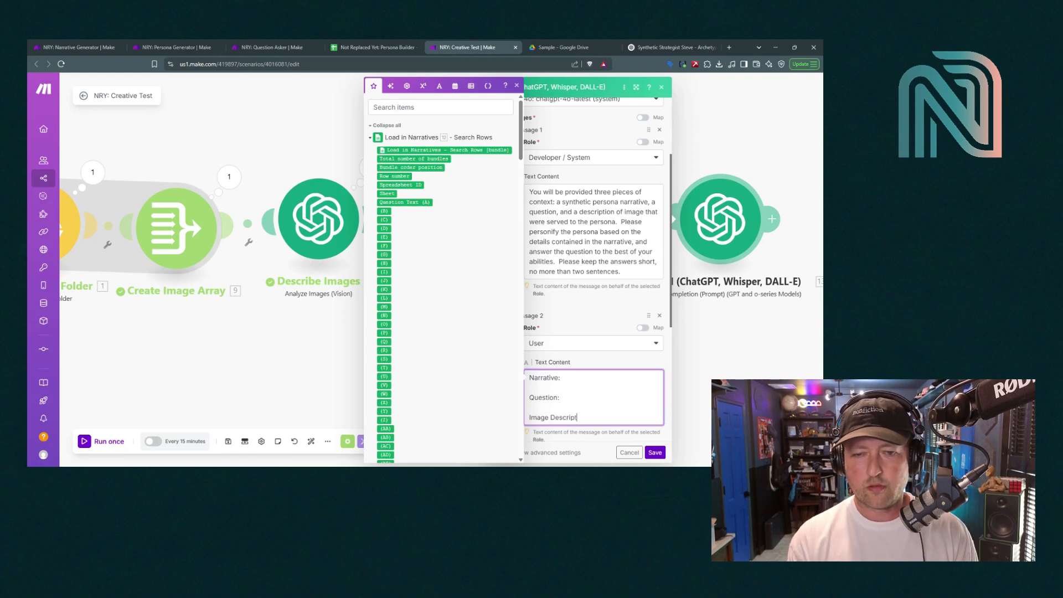
text(ions:)
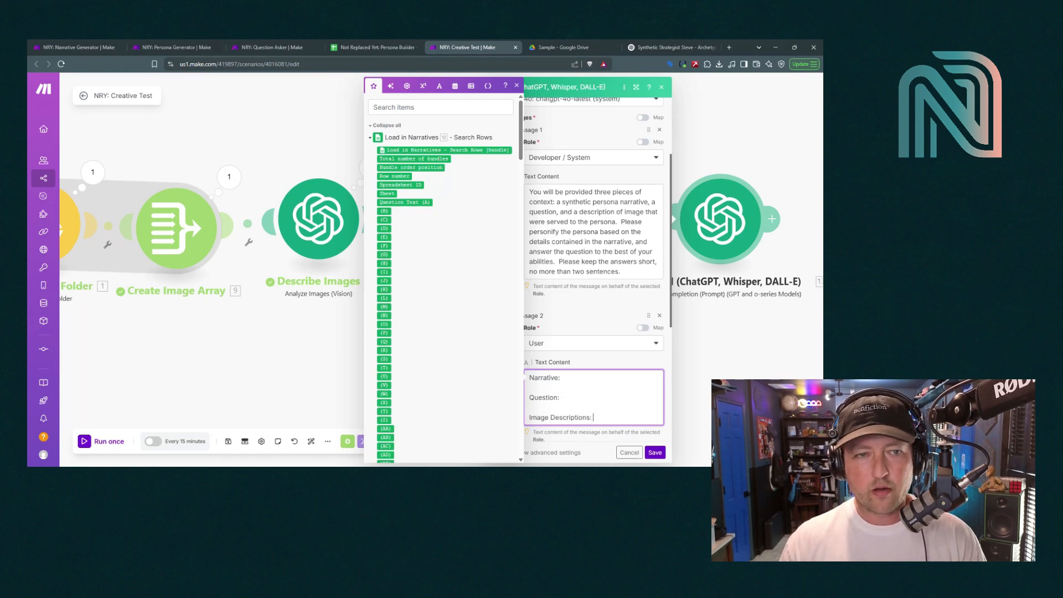
Map the second Load in Narratives bundle's Narrative (B) field after the Narrative: label
scroll(447, 333, down, 15)
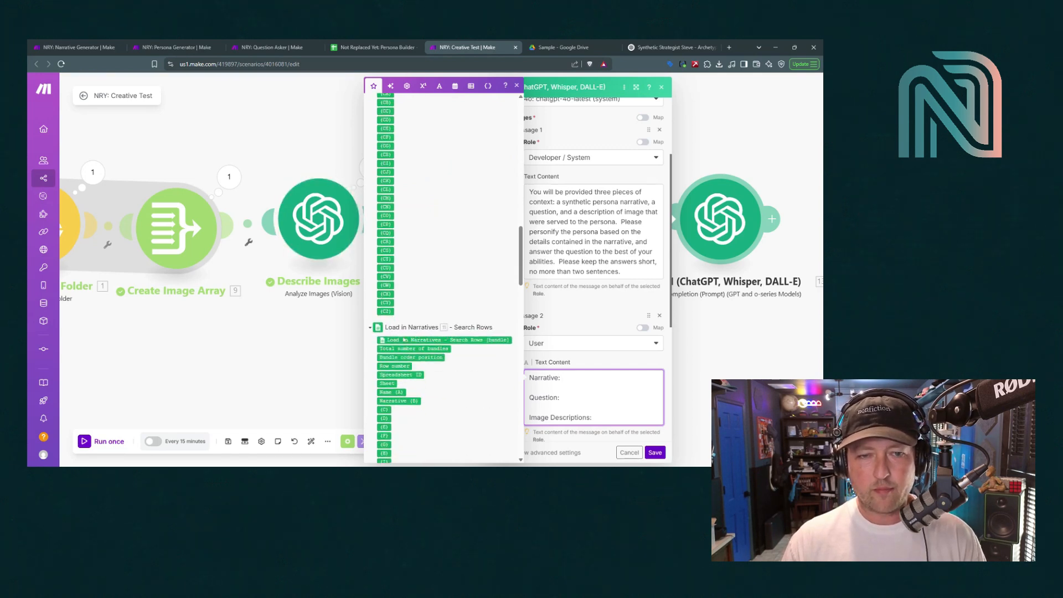
scroll(409, 382, down, 1)
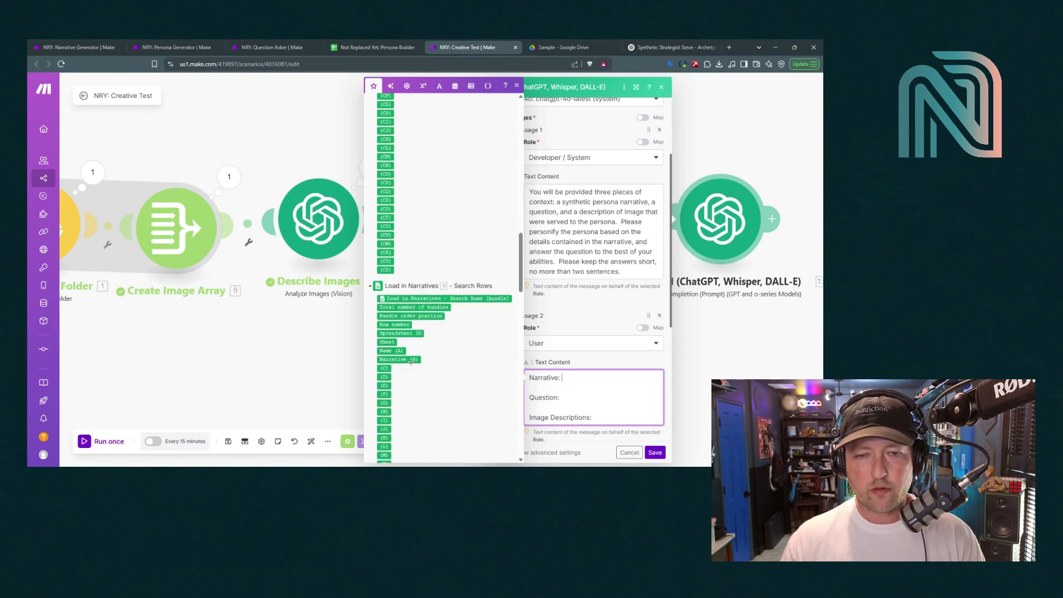
click(411, 360)
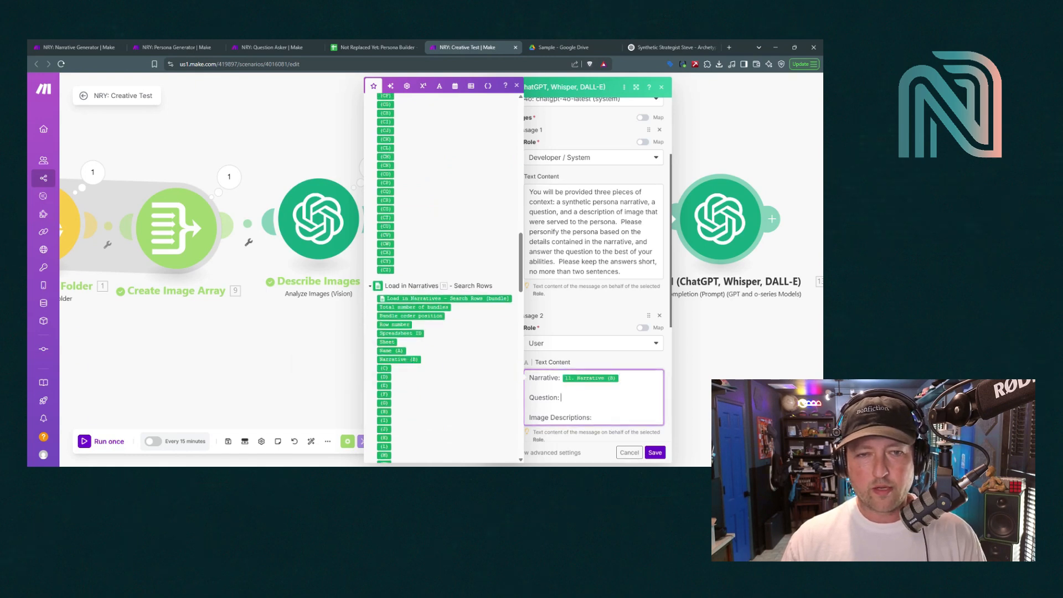
scroll(498, 391, up, 20)
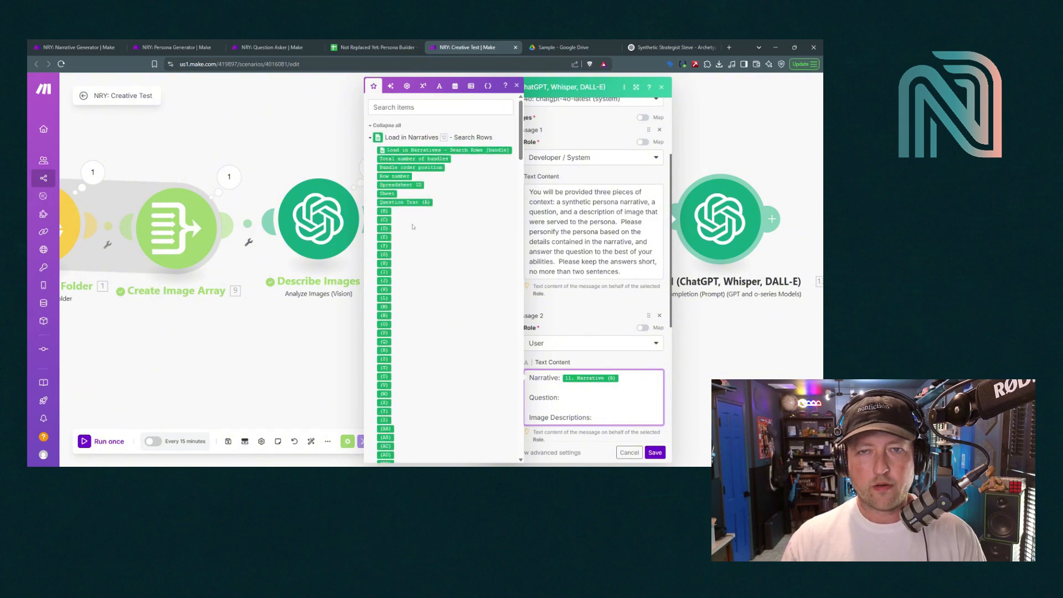
scroll(417, 368, down, 15)
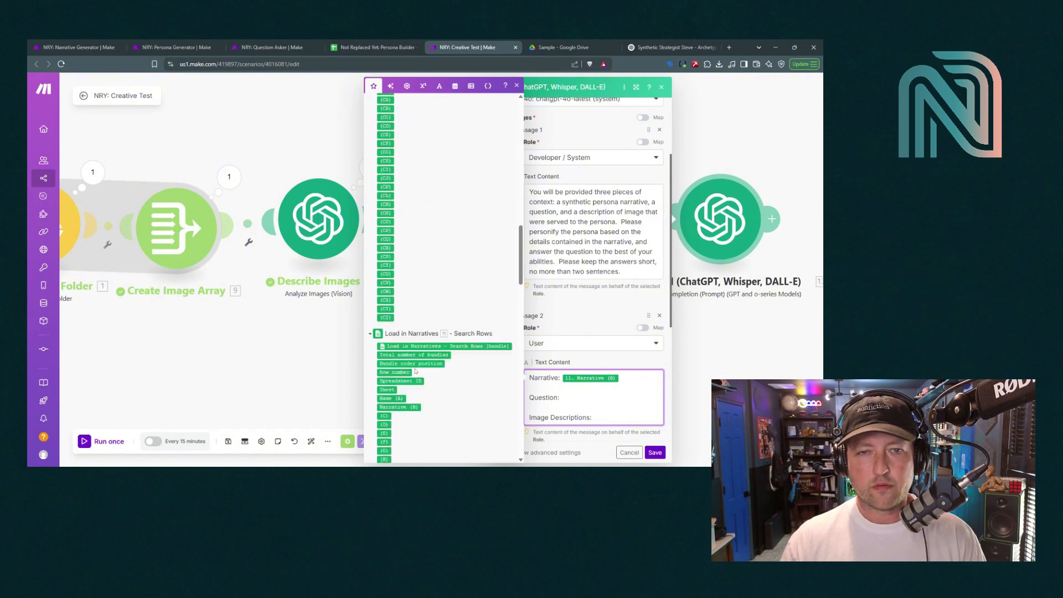
scroll(468, 374, down, 15)
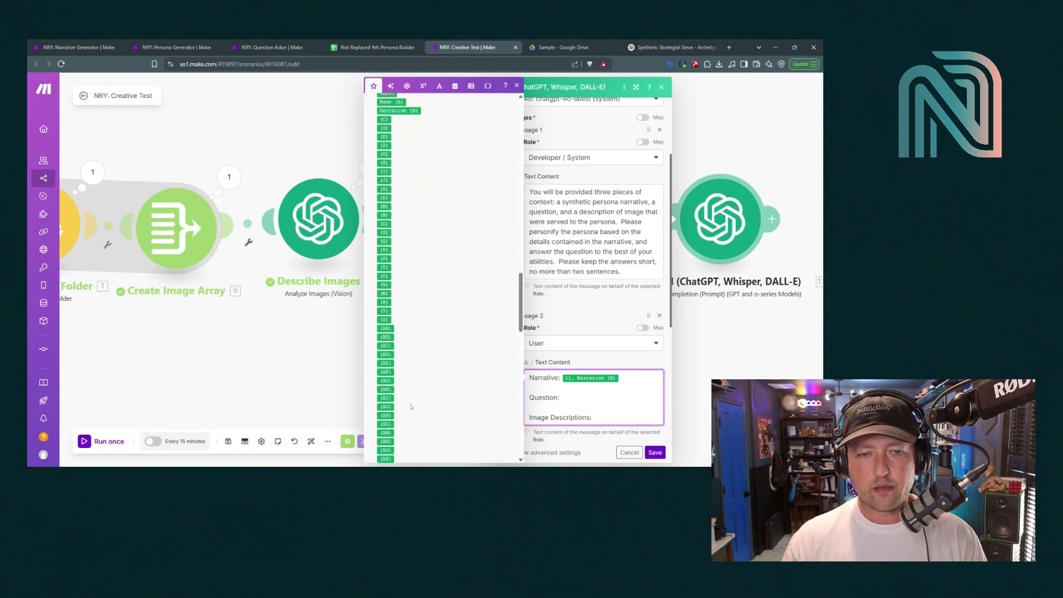
scroll(411, 402, down, 3)
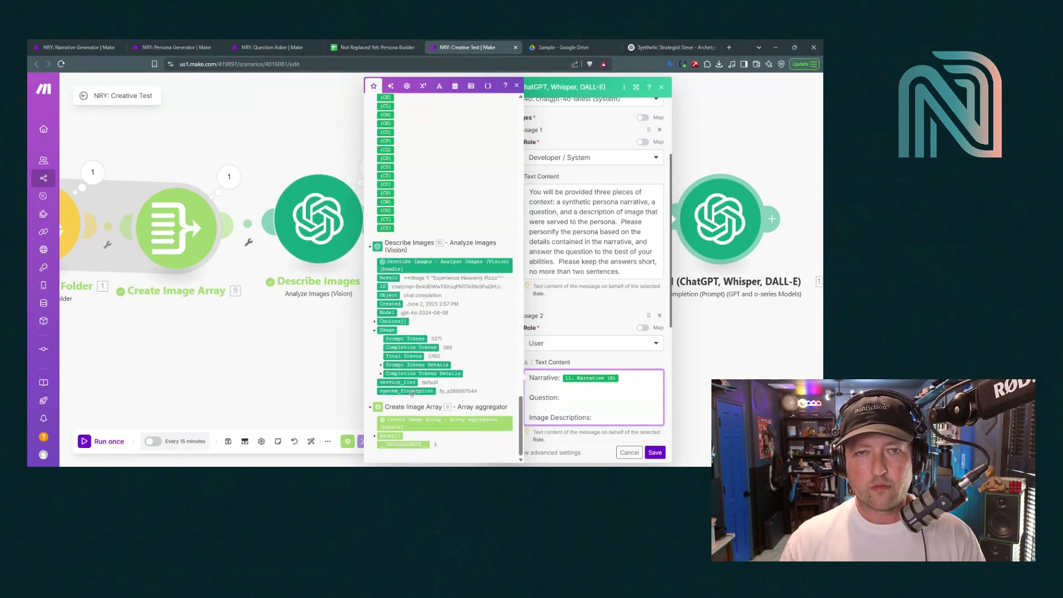
click(517, 86)
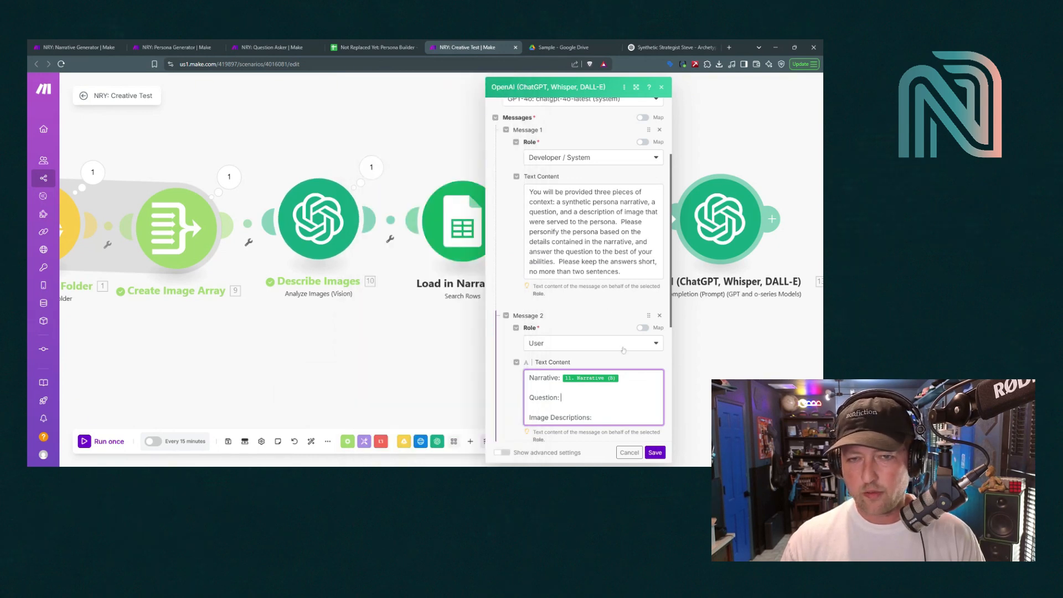
Close the OpenAI settings and check both Sheets modules to find the one reading Questions
click(655, 452)
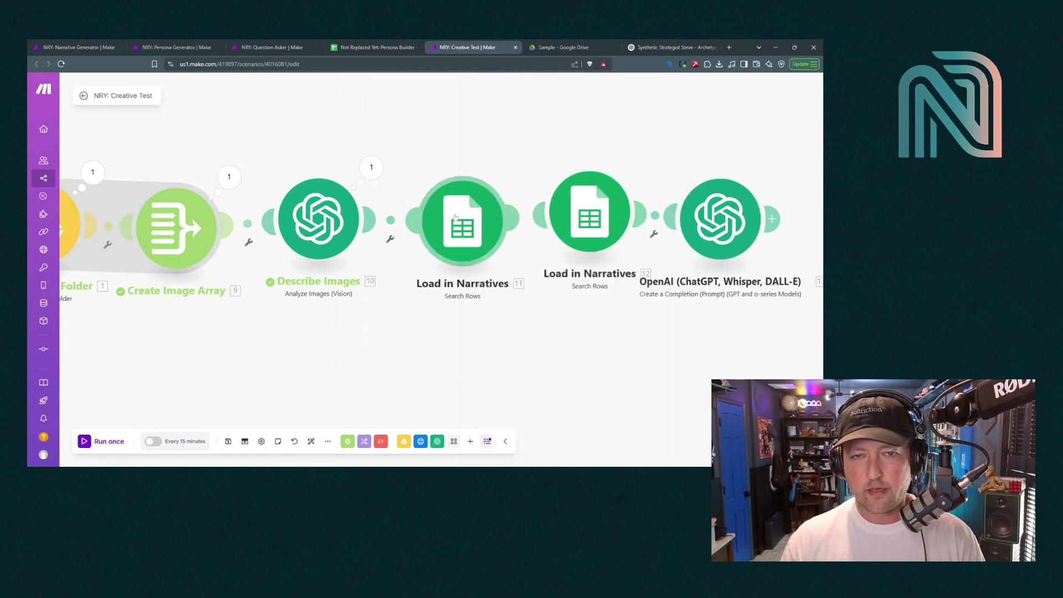
click(456, 217)
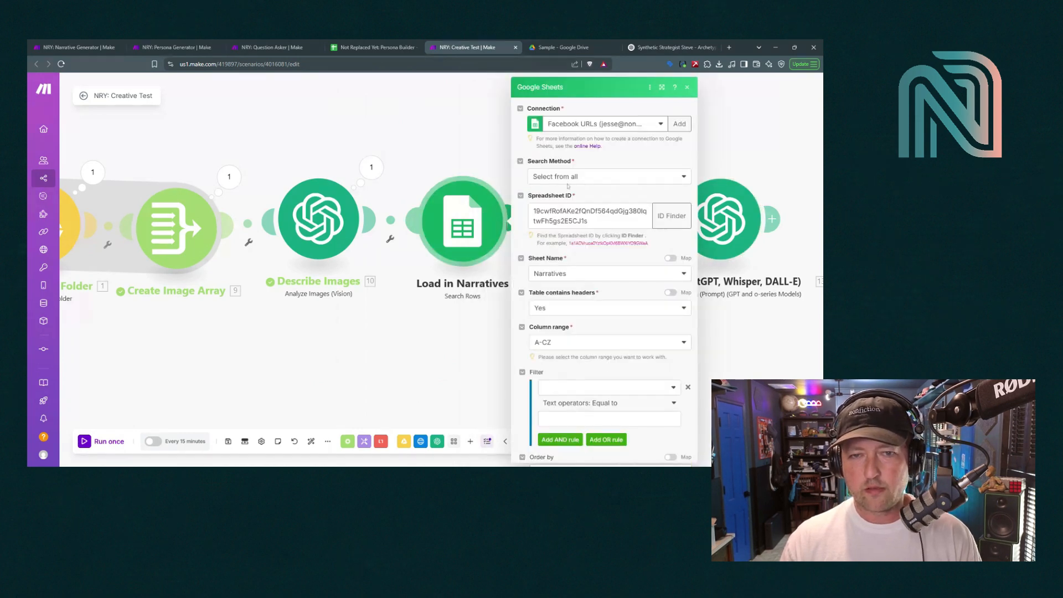
click(688, 87)
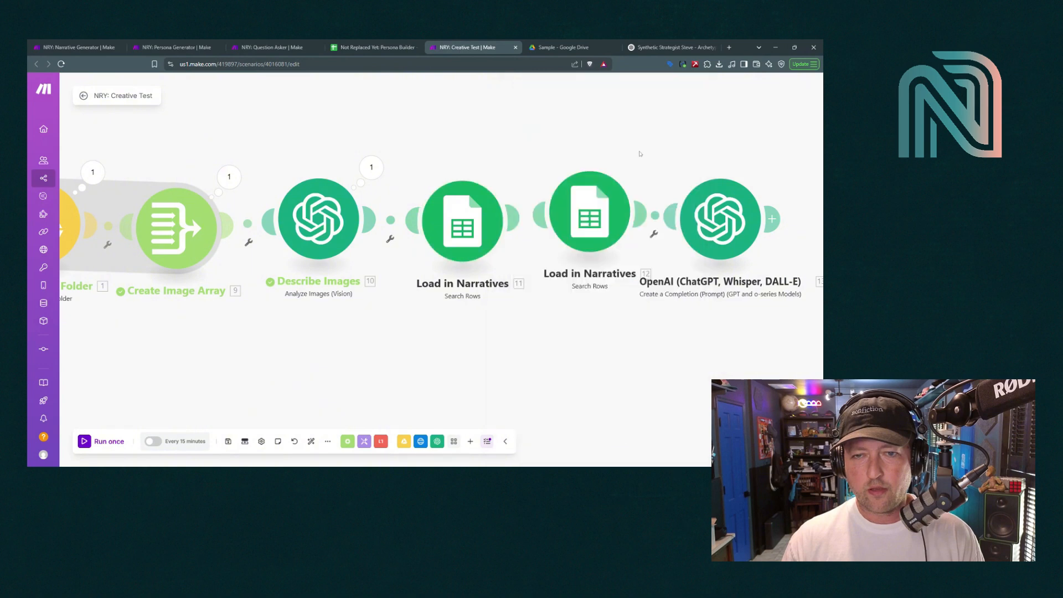
click(577, 224)
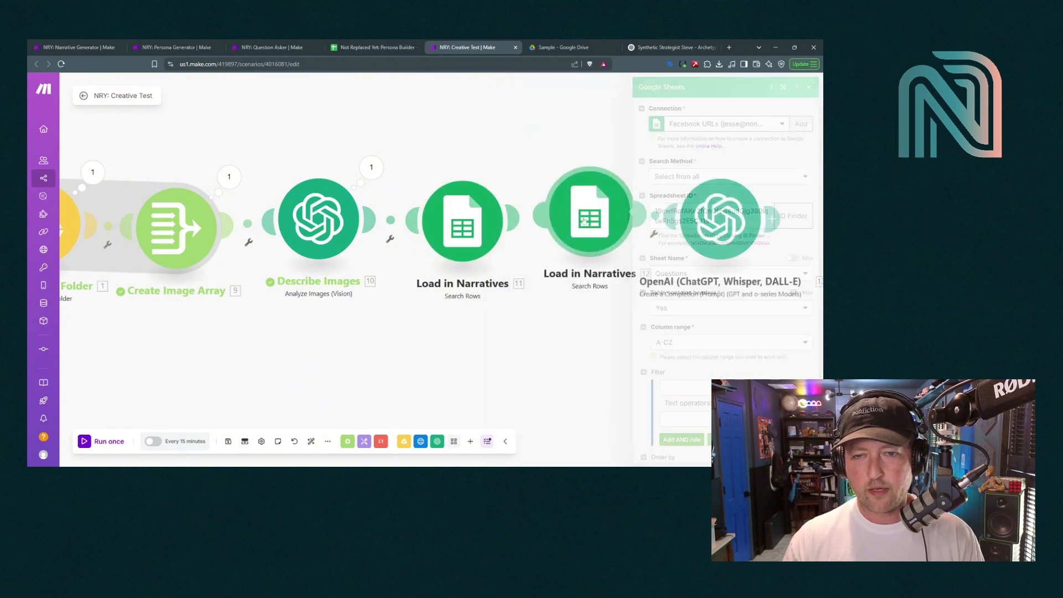
Rename the second Sheets module to Load in Questions
right_click(586, 219)
click(608, 270)
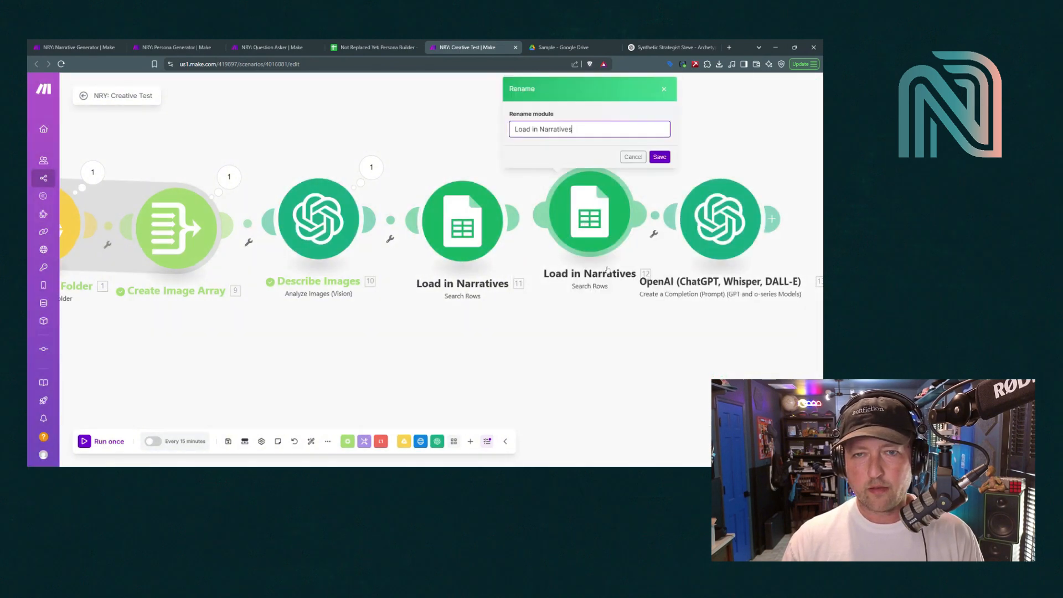
double_click(560, 129)
text(Que)
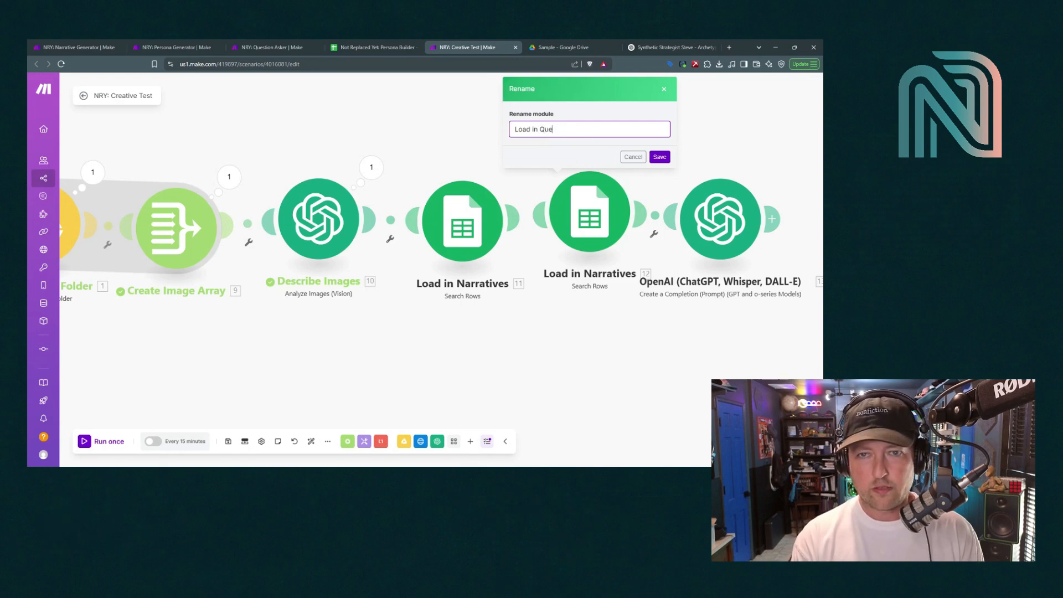
text(stoons)
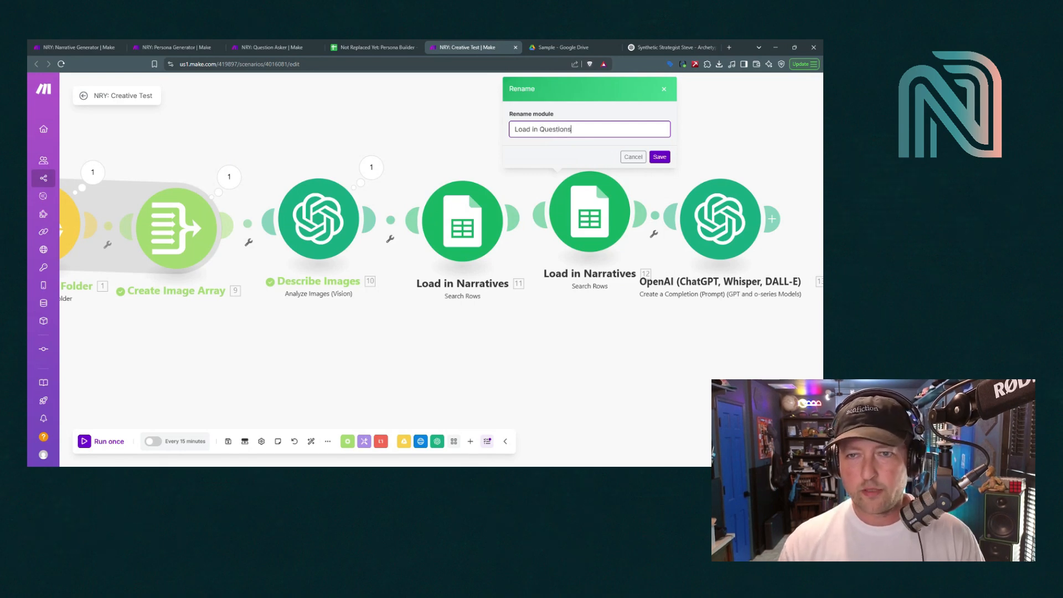
click(659, 157)
click(676, 229)
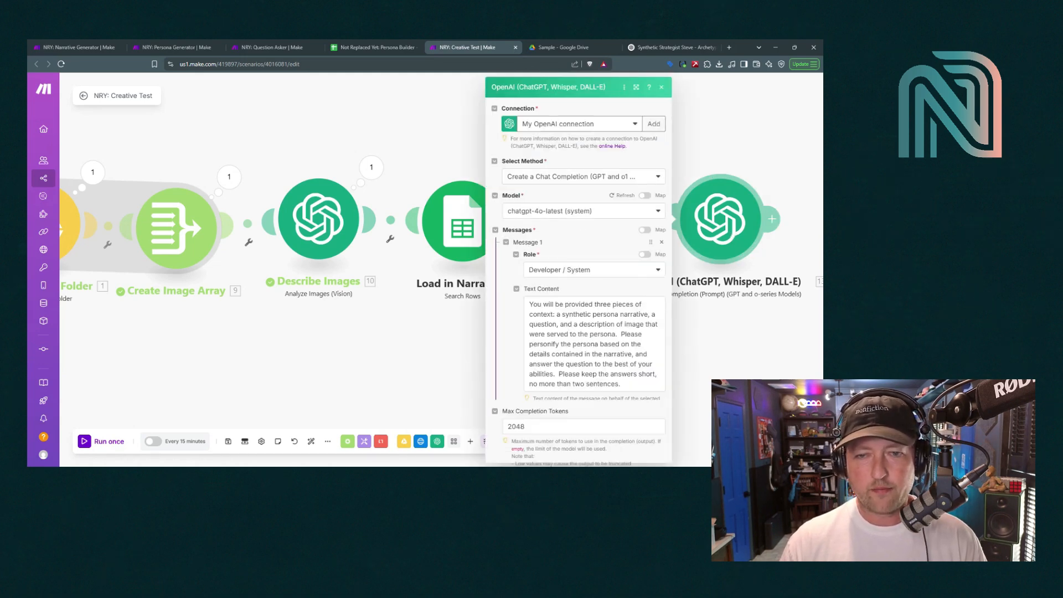
Map 12. Question Text (A) after Question: and 10. Result after Image Descriptions:, then save
scroll(496, 310, down, 5)
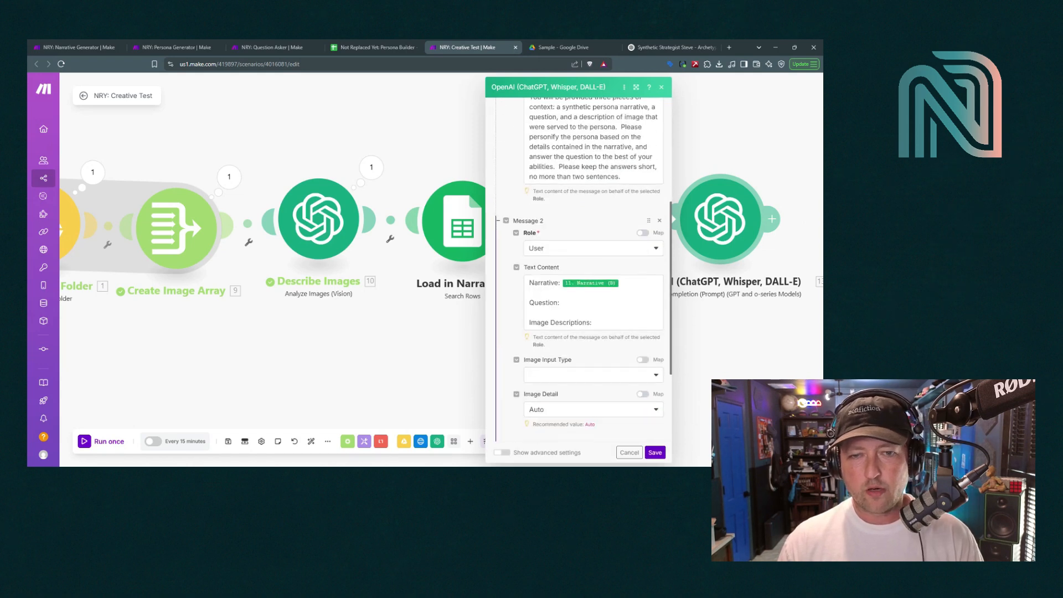
click(567, 303)
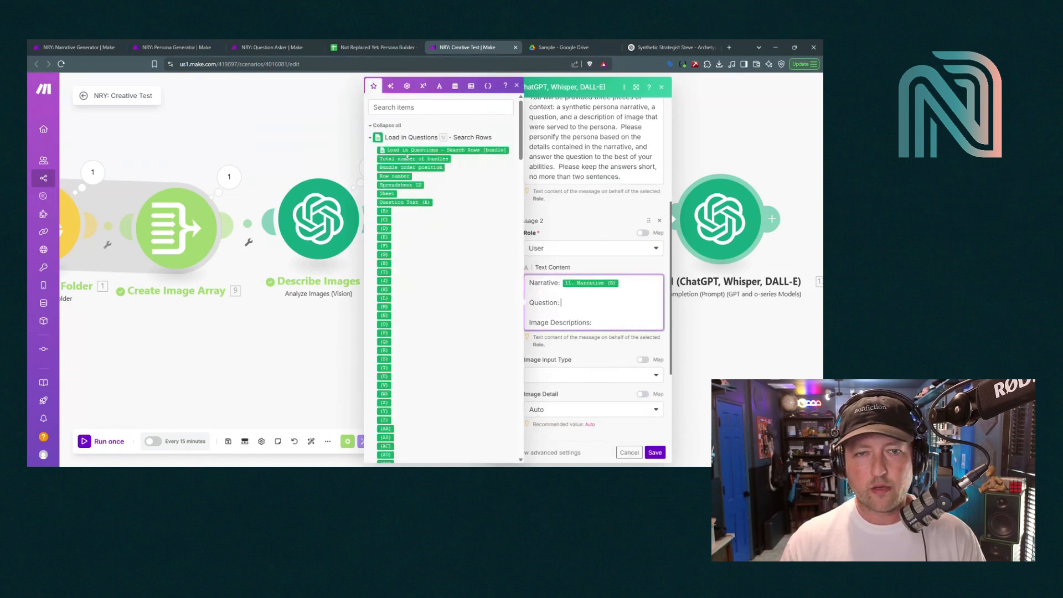
click(404, 202)
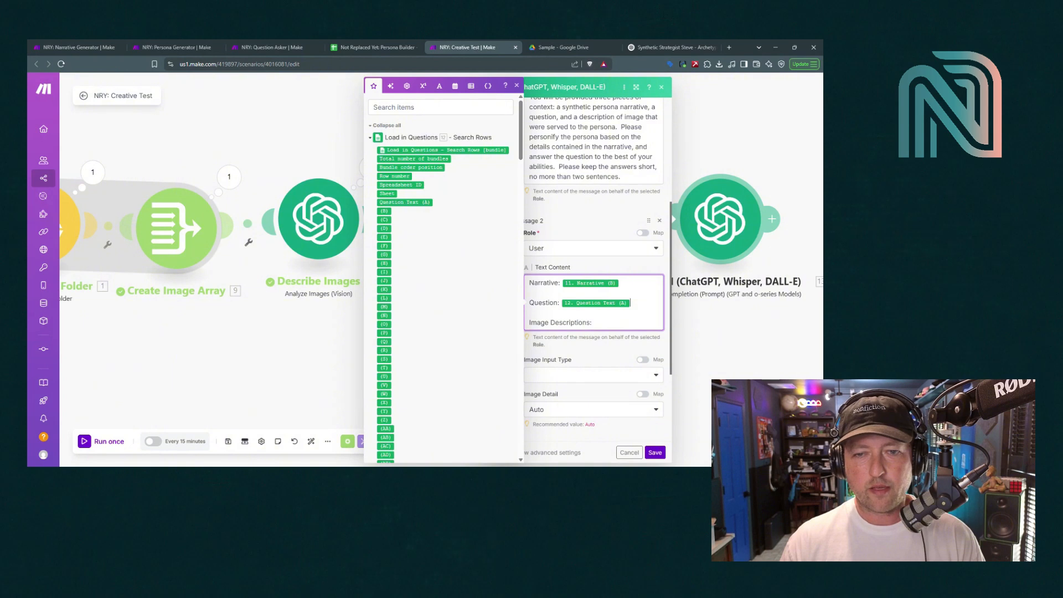
scroll(456, 296, down, 15)
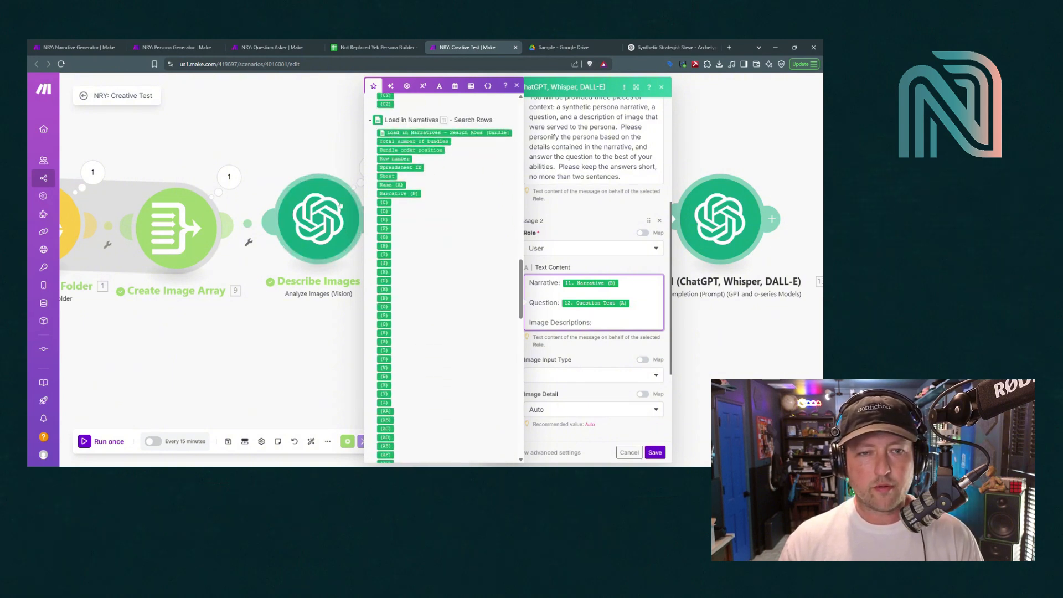
scroll(427, 364, down, 15)
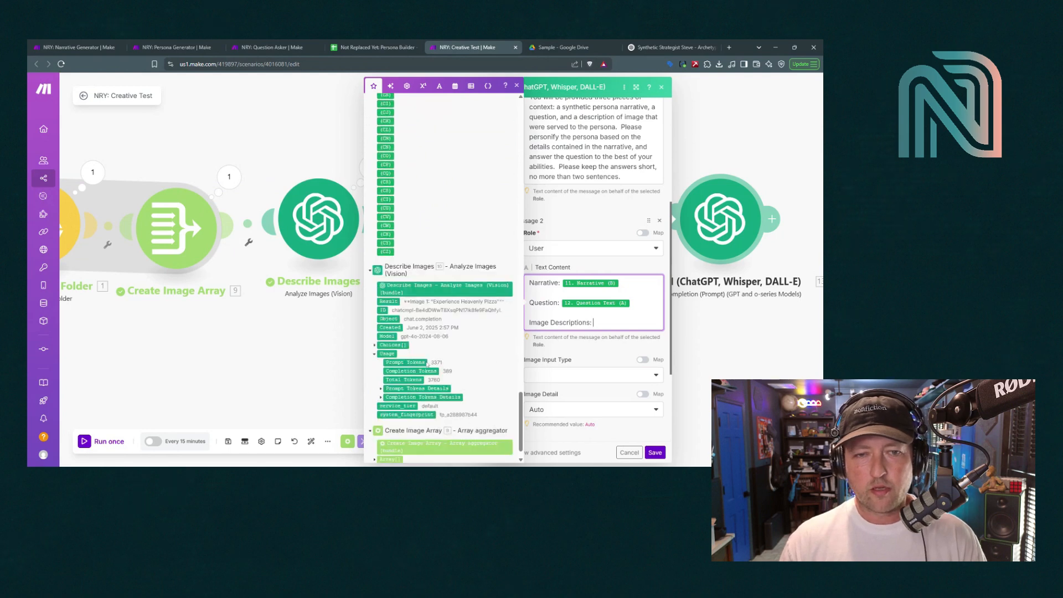
click(389, 278)
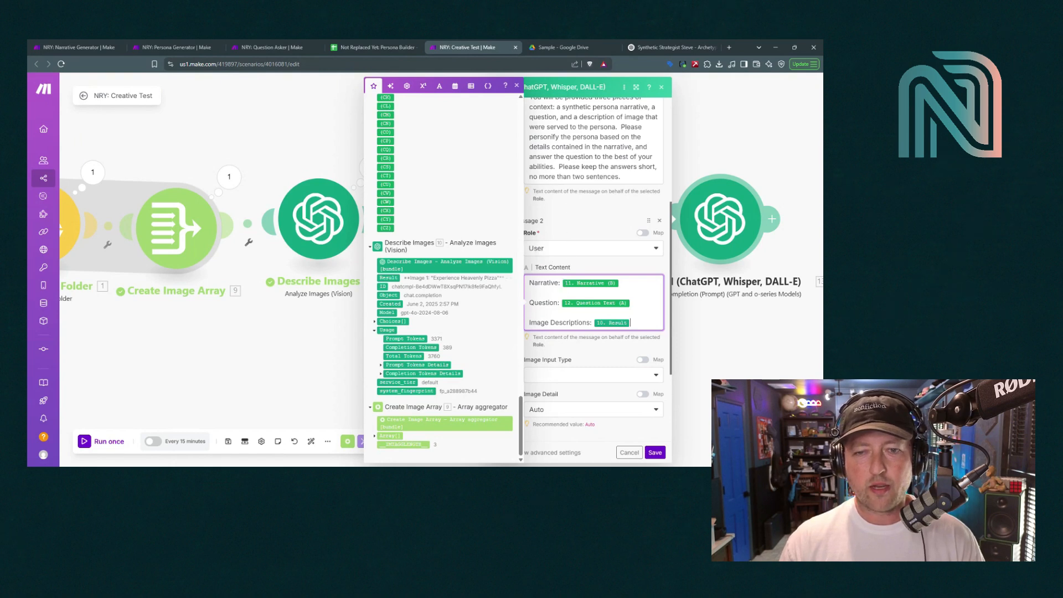
click(655, 452)
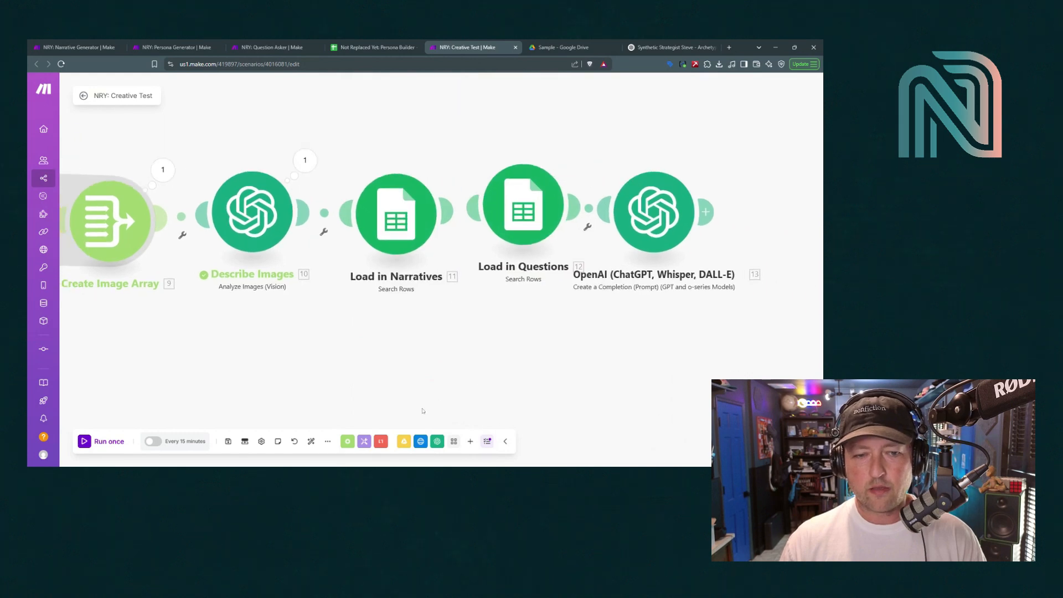
Auto-align all modules into one even row and centre the chain in view
click(312, 442)
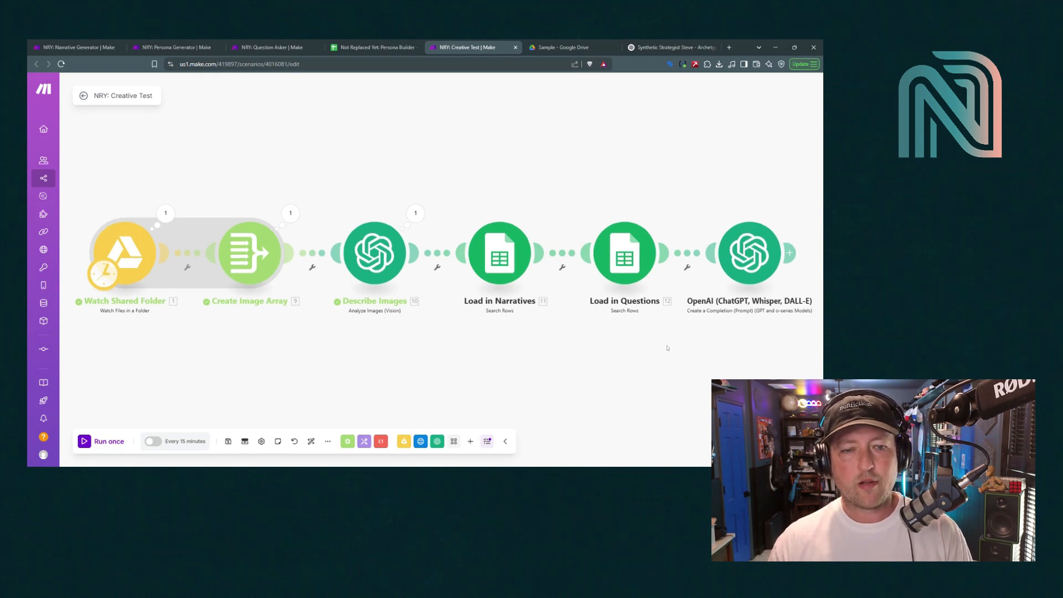
drag(715, 352, 618, 347)
scroll(618, 354, down, 2)
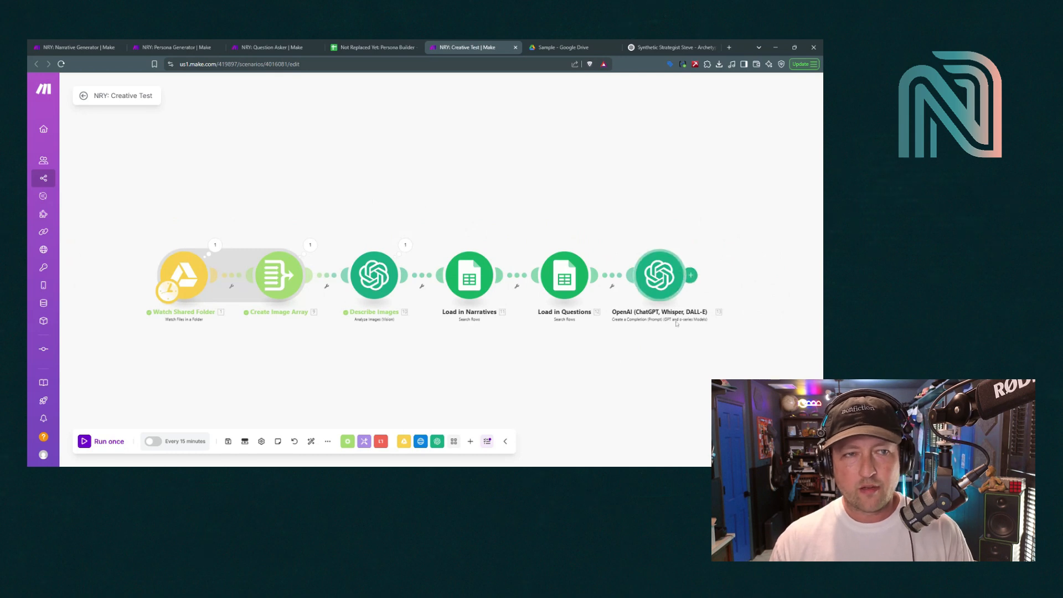
drag(673, 382, 597, 364)
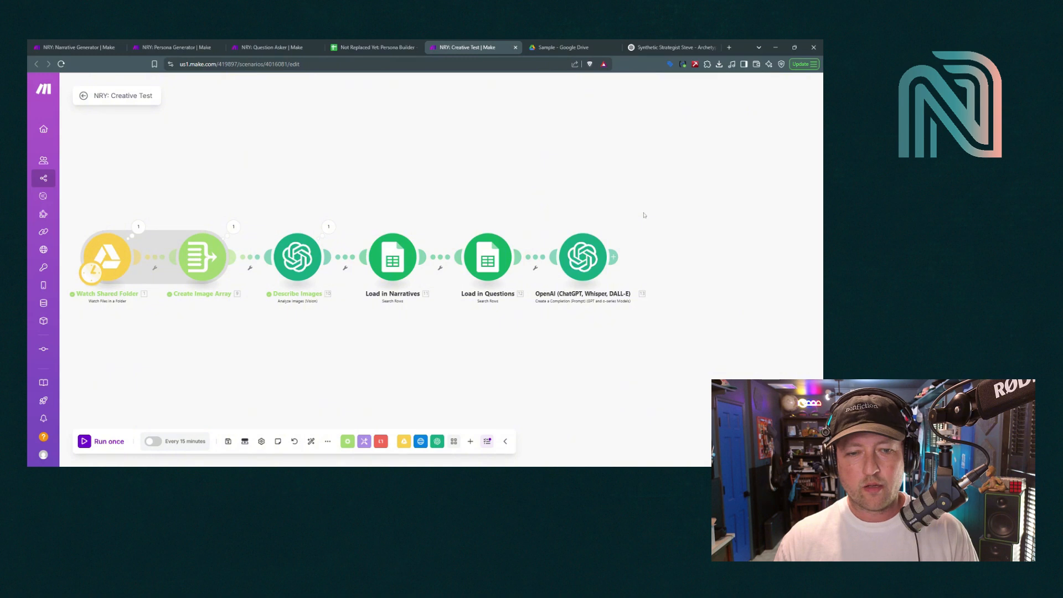
Add a Google Sheets Add a Row module after the OpenAI module
click(471, 441)
click(476, 342)
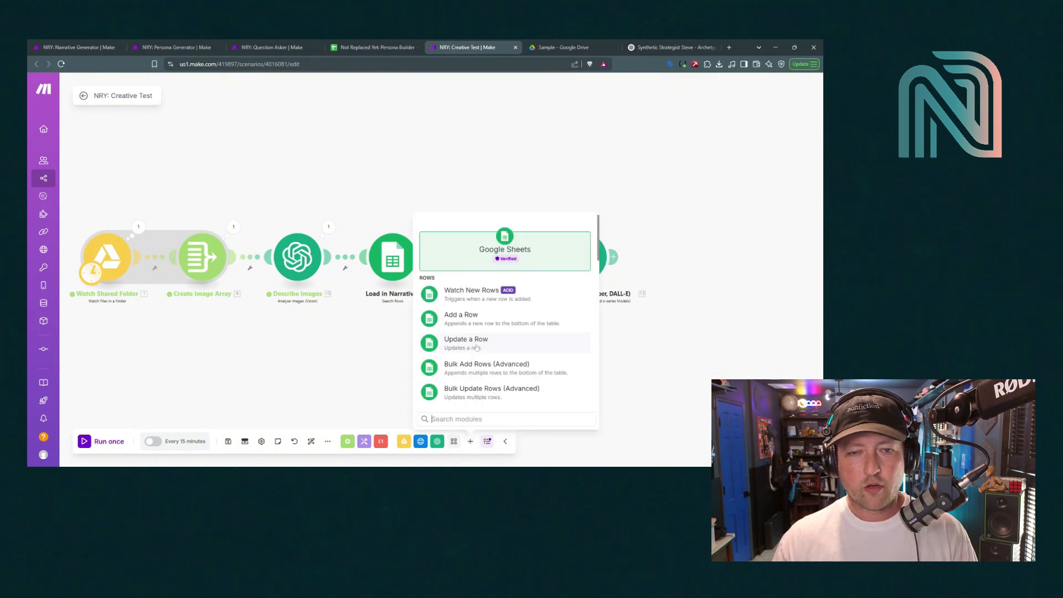
click(479, 314)
drag(486, 330, 641, 269)
Clear the old answers in rows 2–10 of the Persona Builder's Answers sheet
click(416, 46)
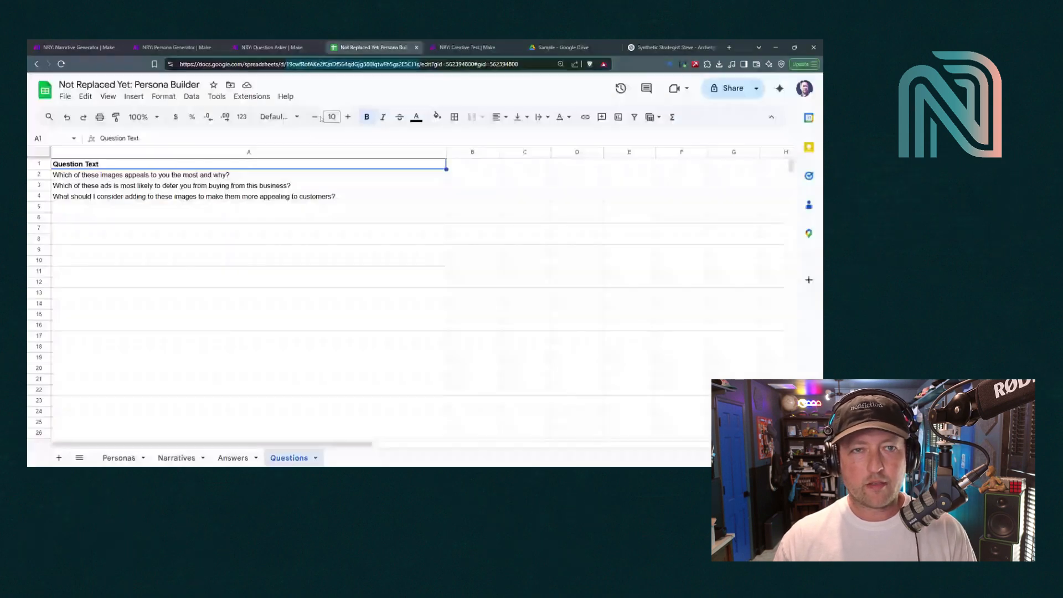
double_click(309, 65)
key(ctrl+c)
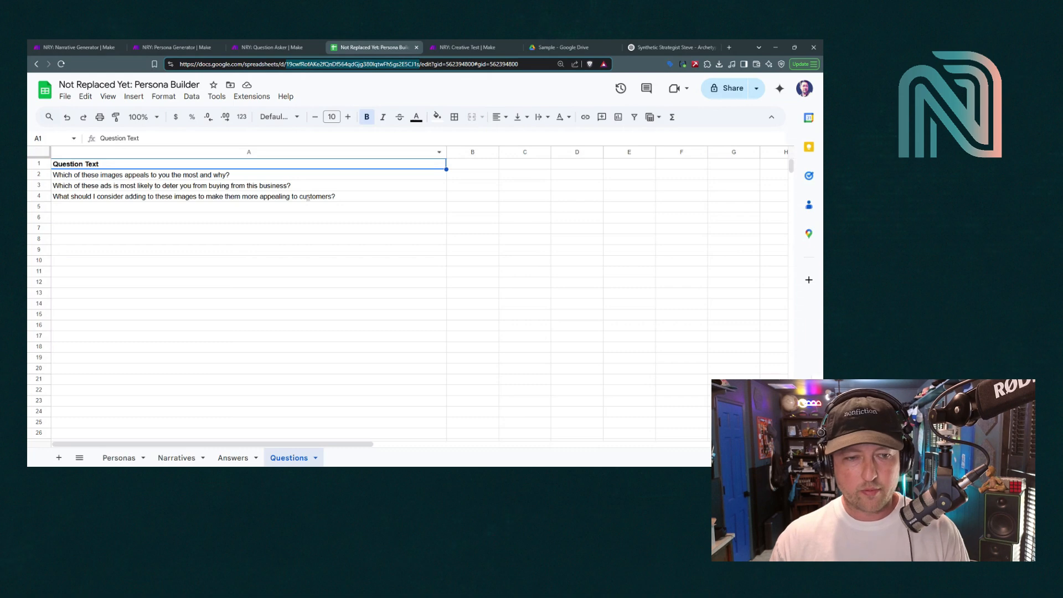
click(232, 459)
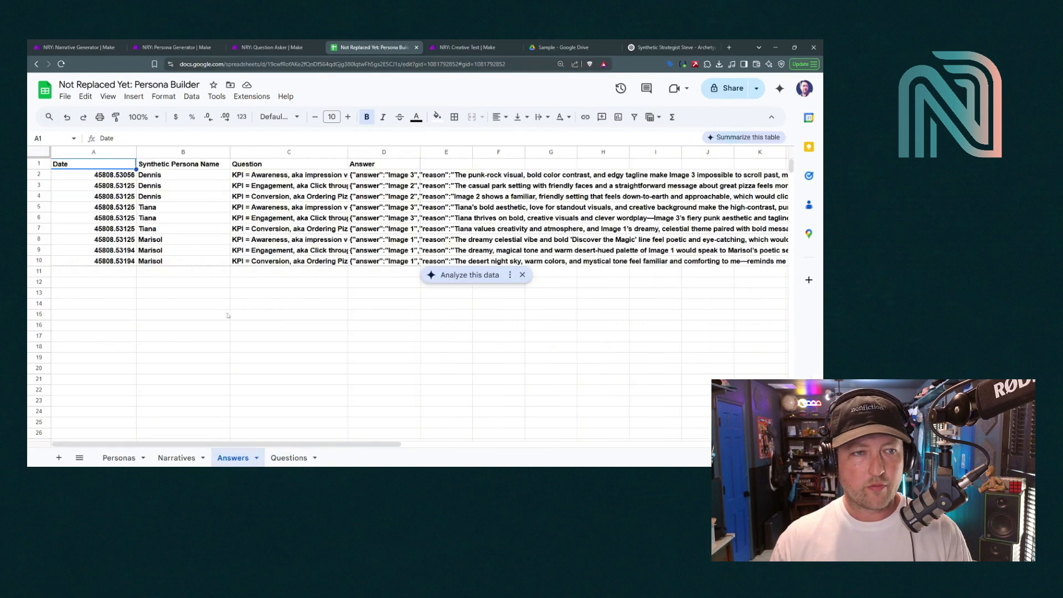
drag(39, 174, 33, 264)
key(Delete)
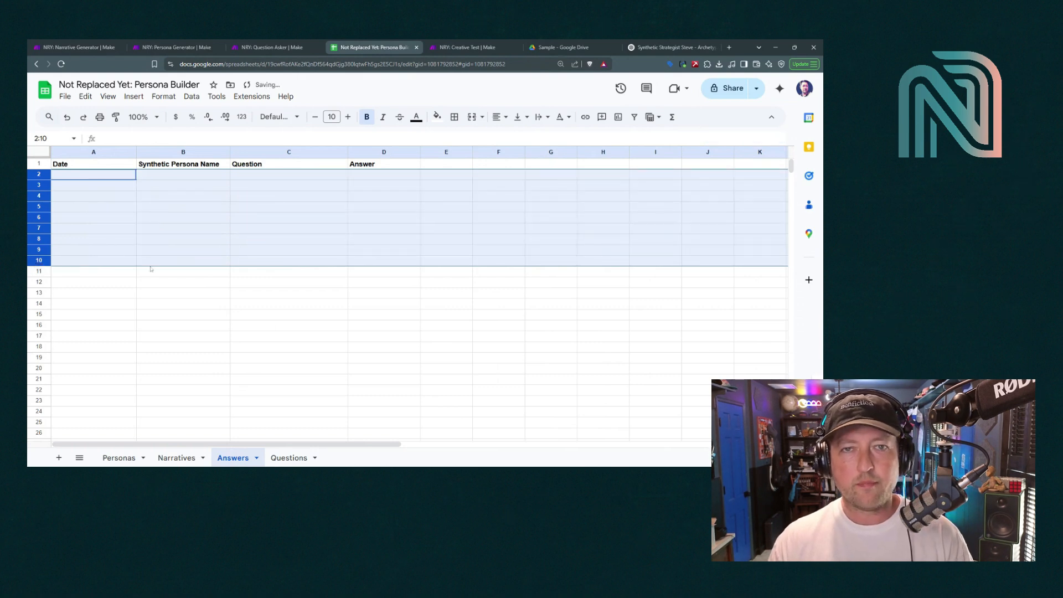
click(171, 260)
click(483, 42)
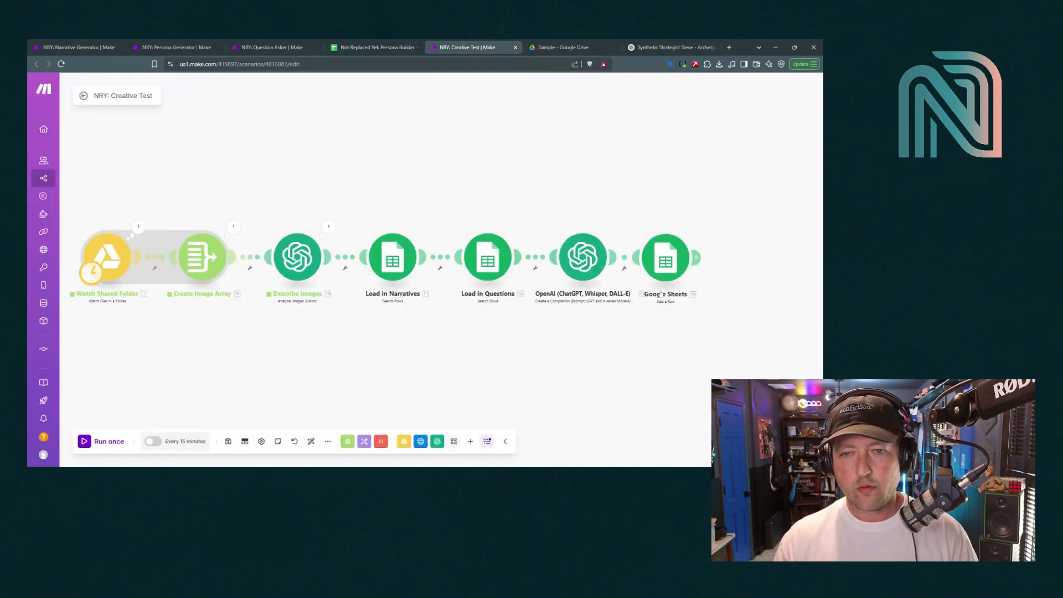
Point the Add a Row module at the pasted spreadsheet ID's Answers sheet via Select from all
click(659, 257)
click(523, 232)
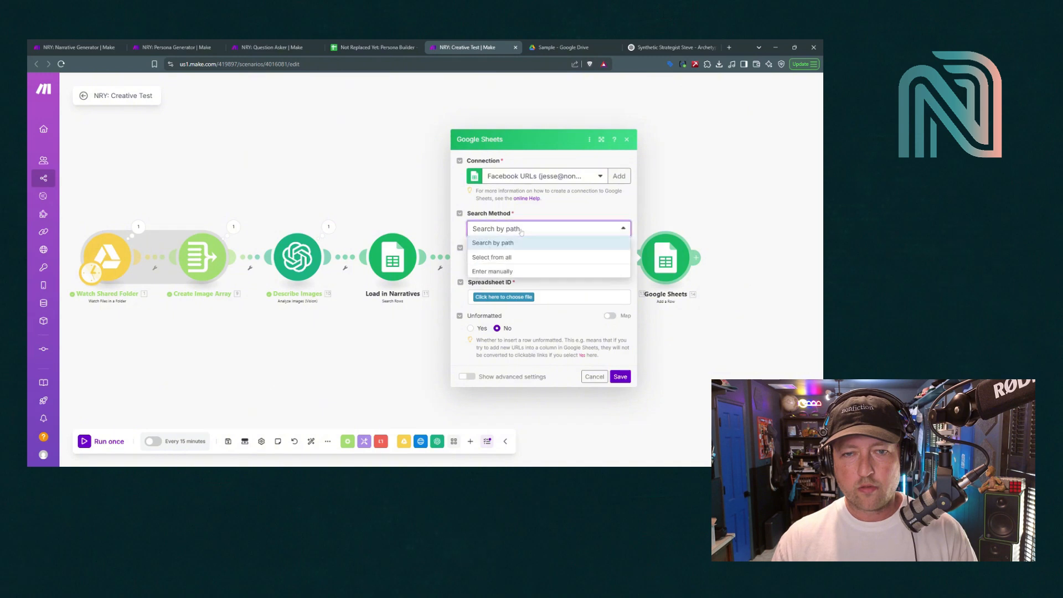
click(508, 256)
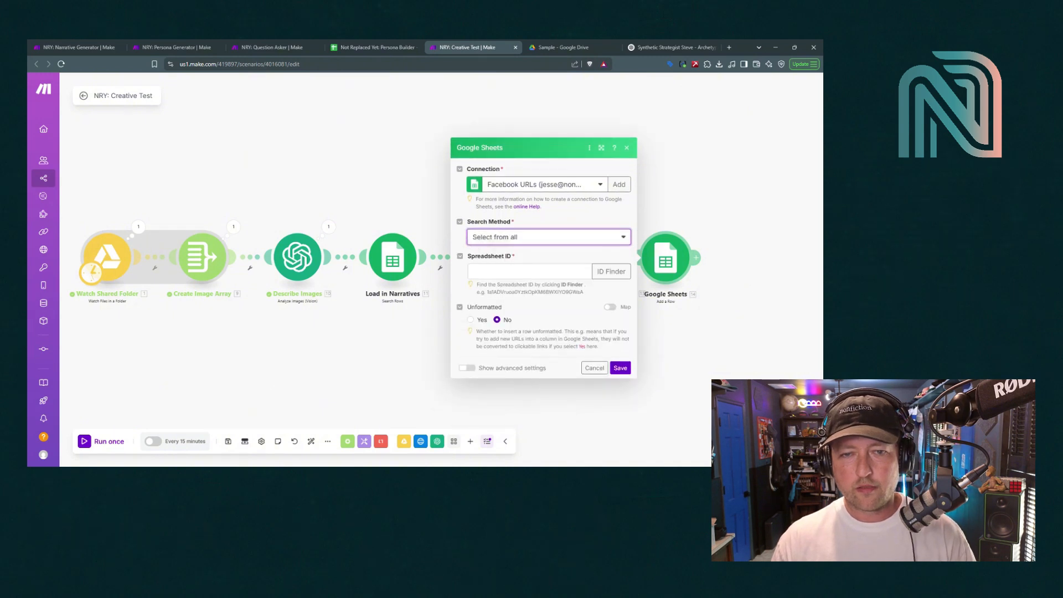
click(509, 260)
key(ctrl+v)
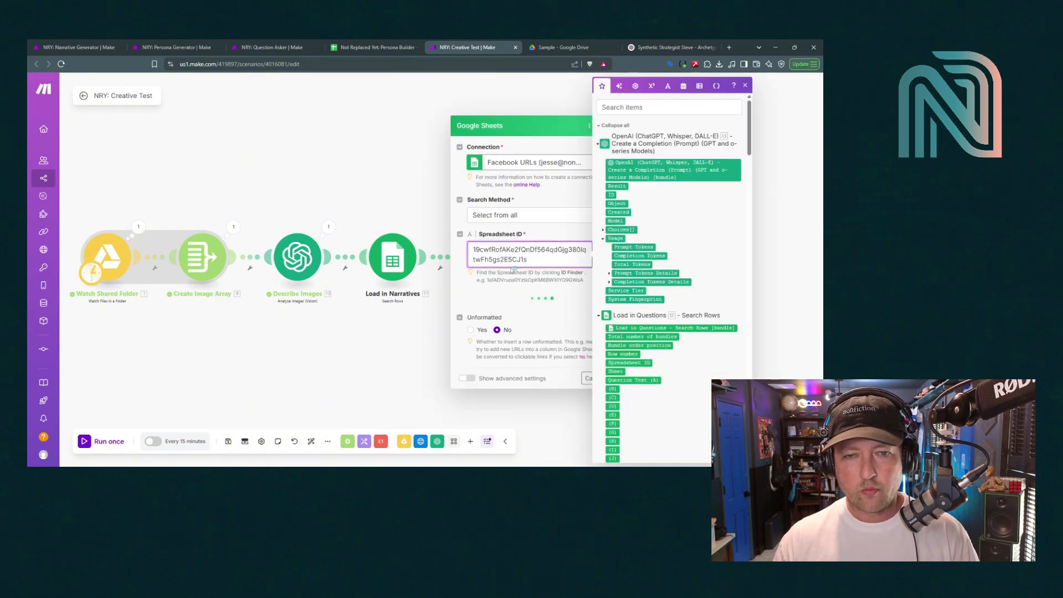
click(508, 308)
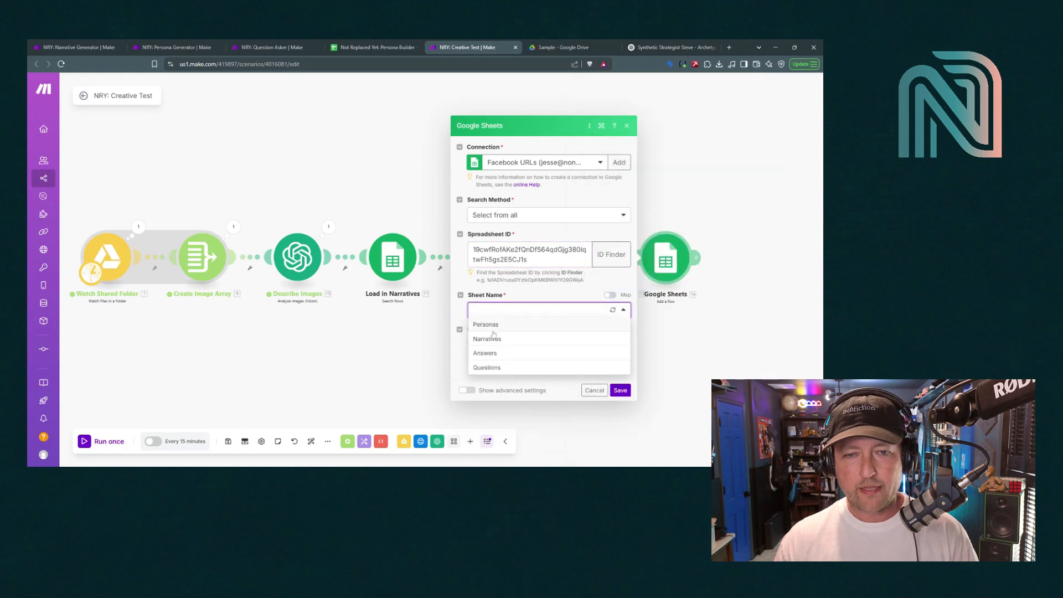
click(485, 353)
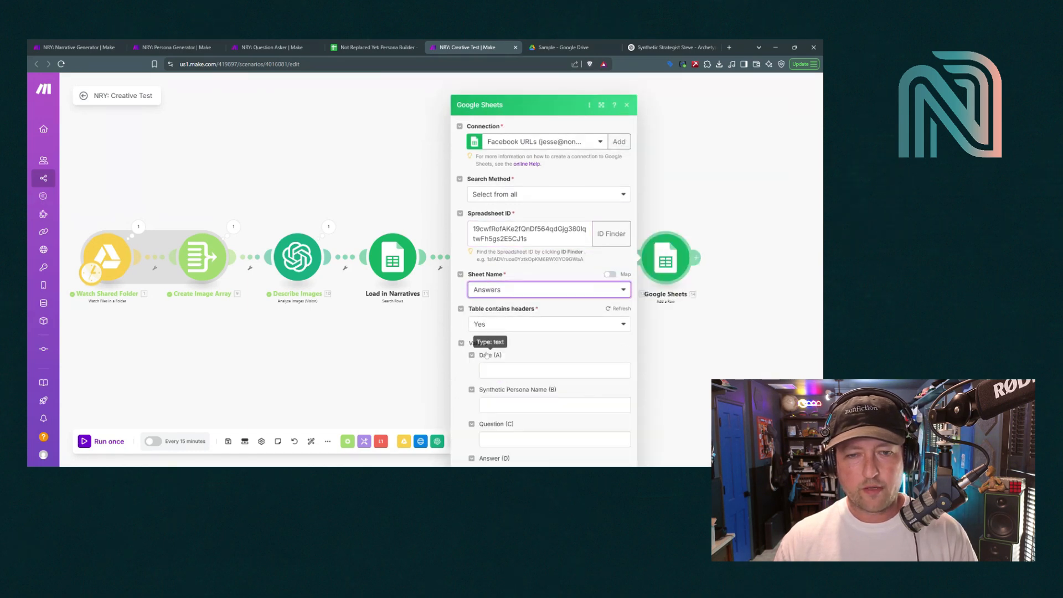
scroll(562, 344, down, 1)
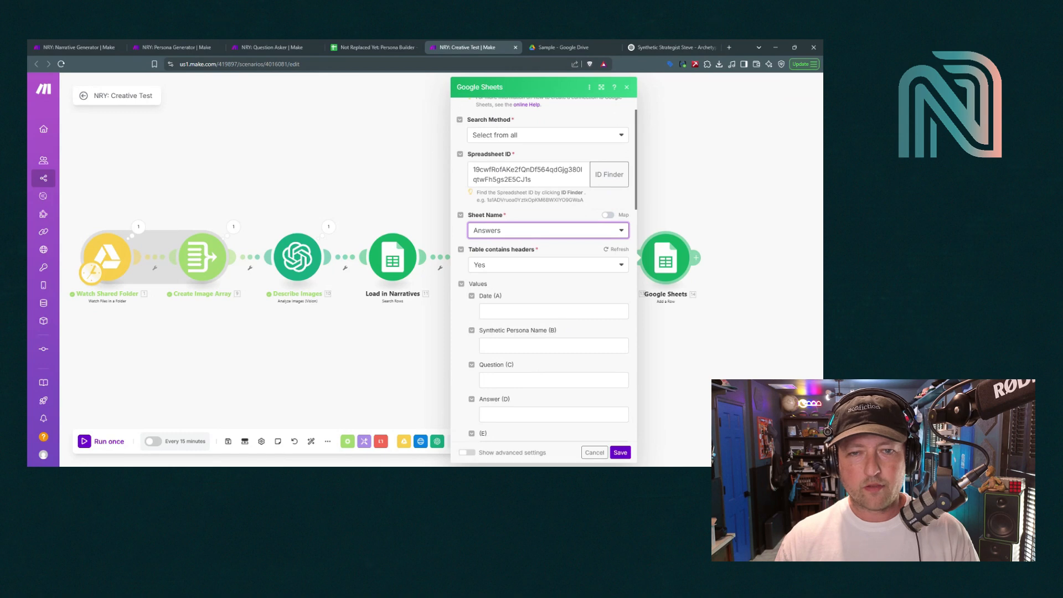
click(554, 311)
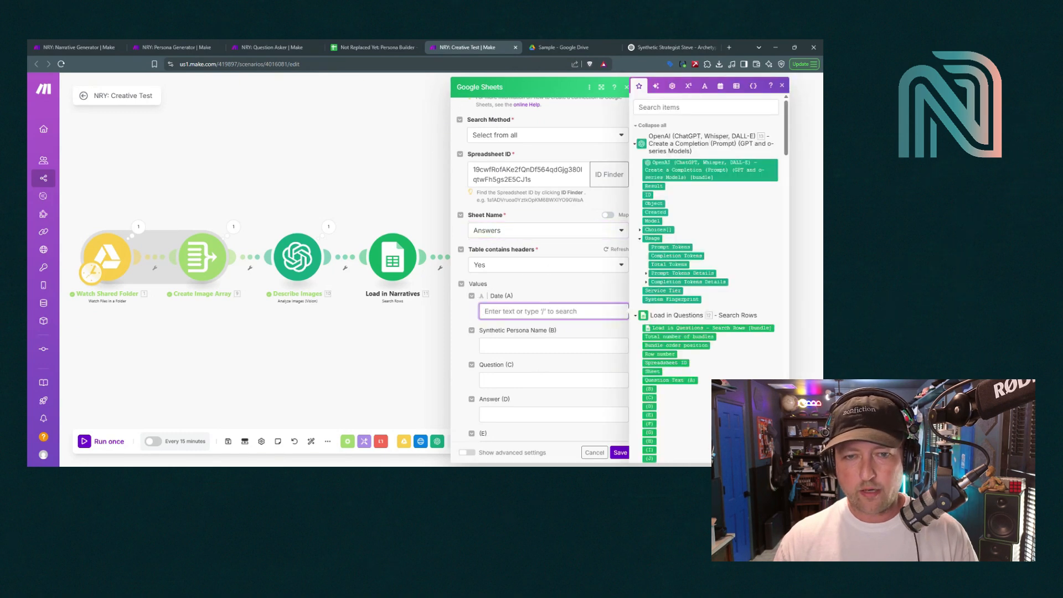
Fill Date (A) with formatDate(now; YYYY-MM-DD hh:mm A)
click(720, 87)
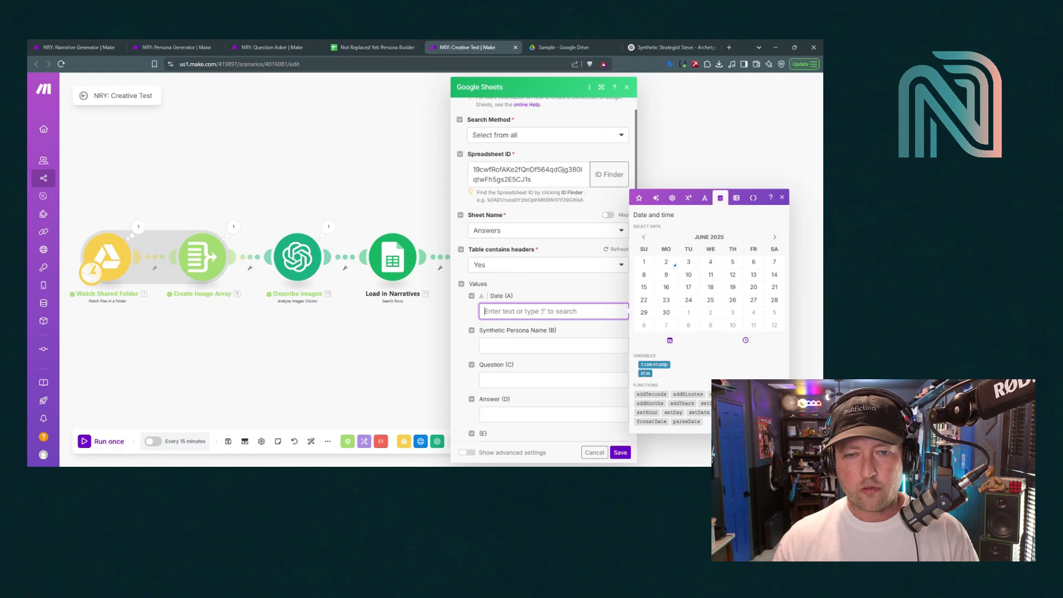
click(645, 374)
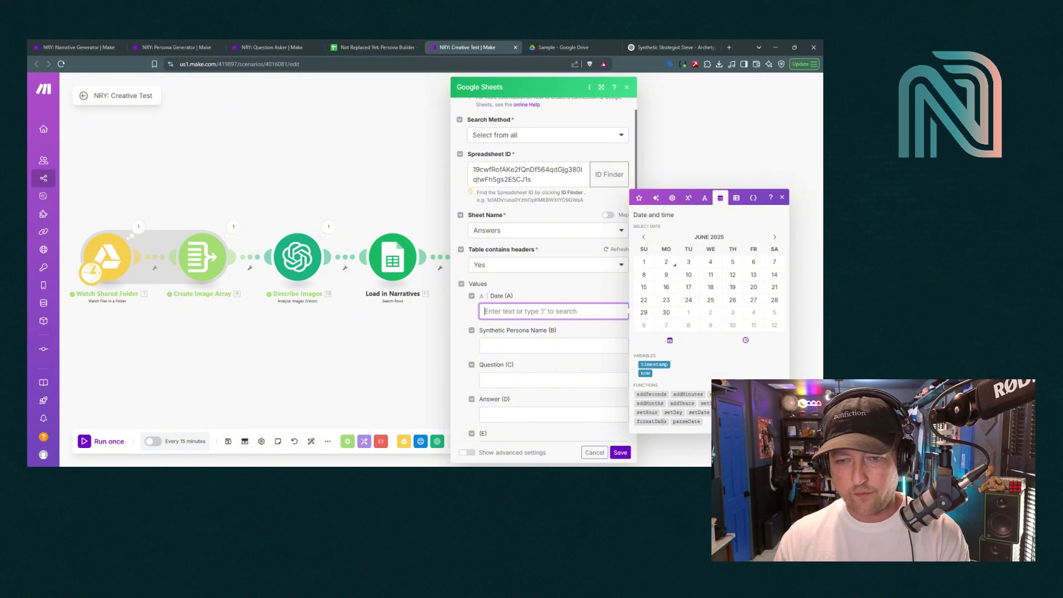
click(662, 421)
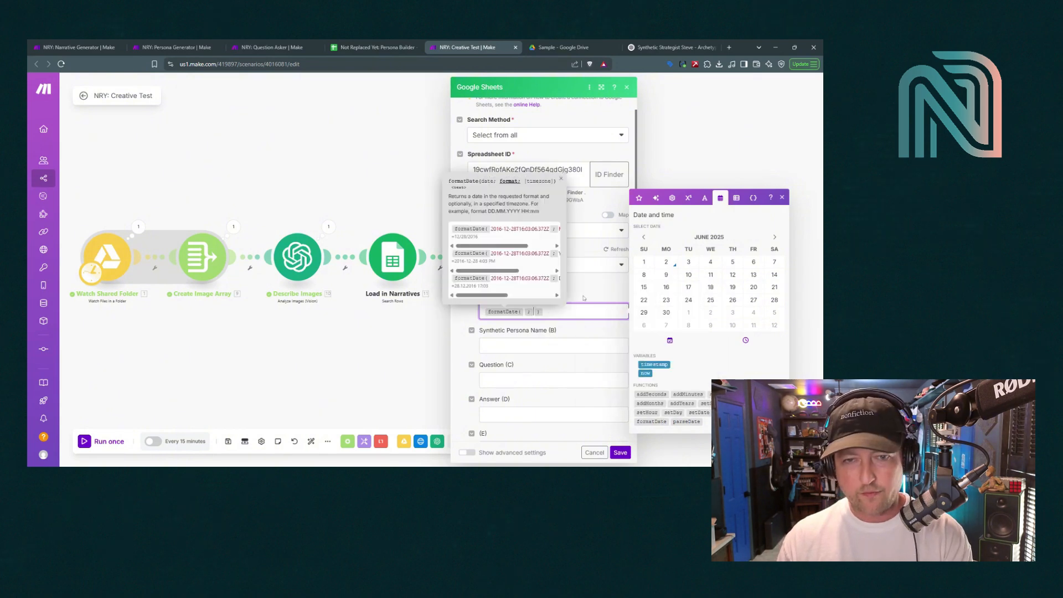
click(645, 373)
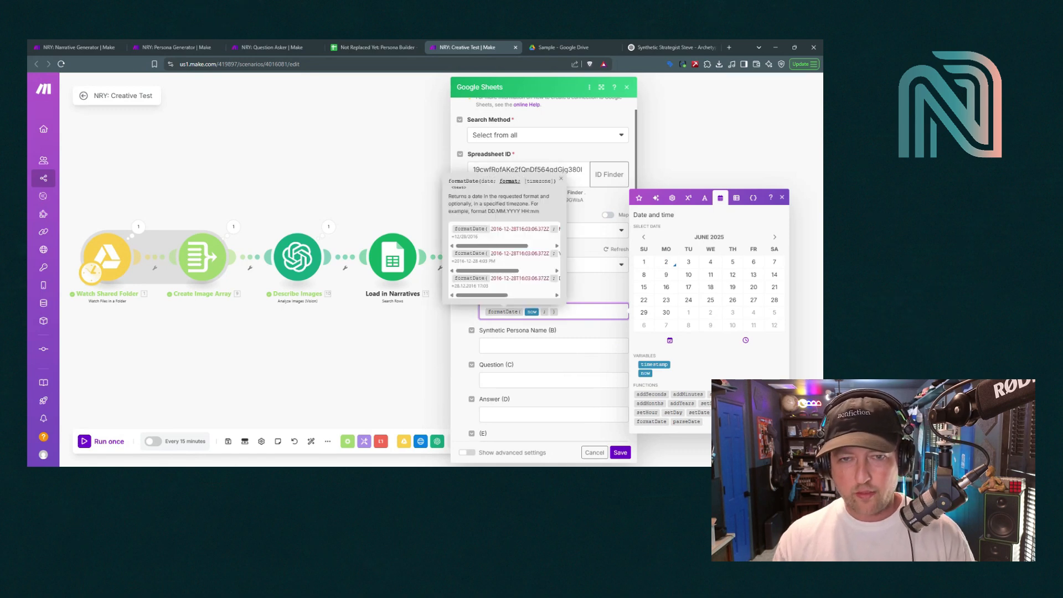
drag(497, 271, 533, 271)
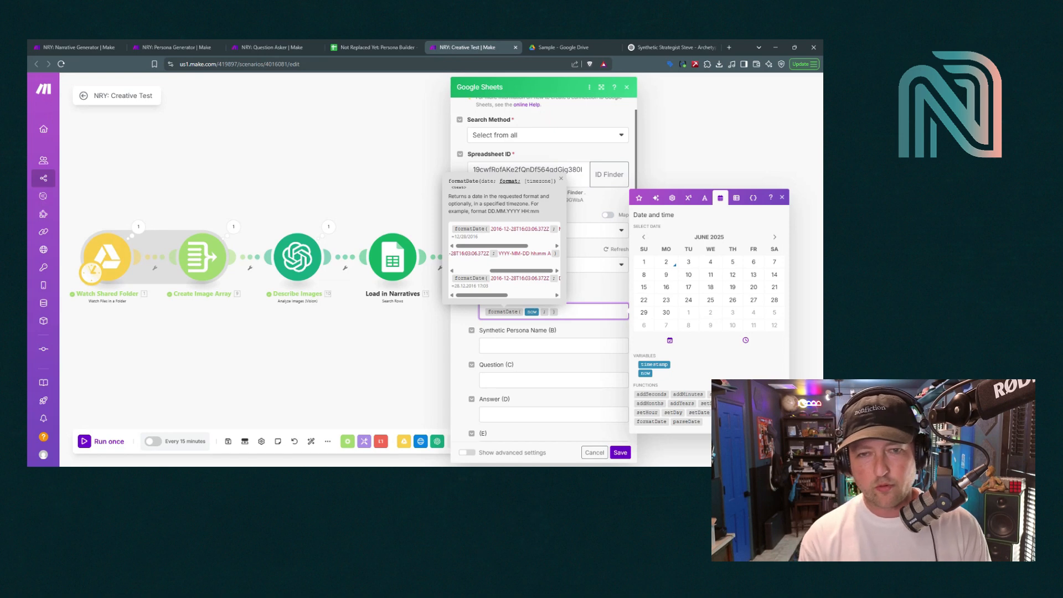
text(YYYY- )
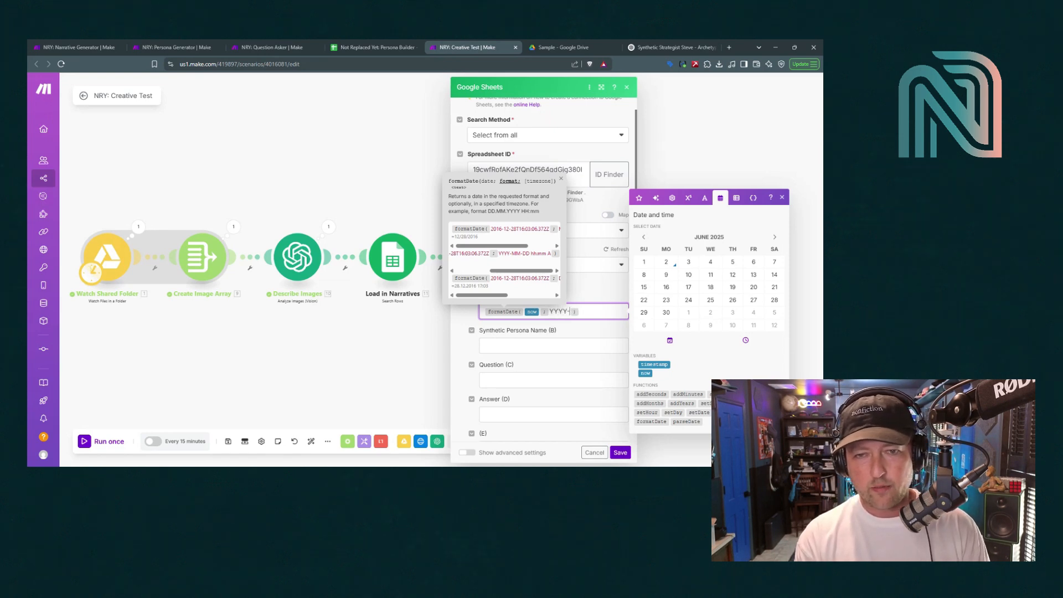
text(MM-DD)
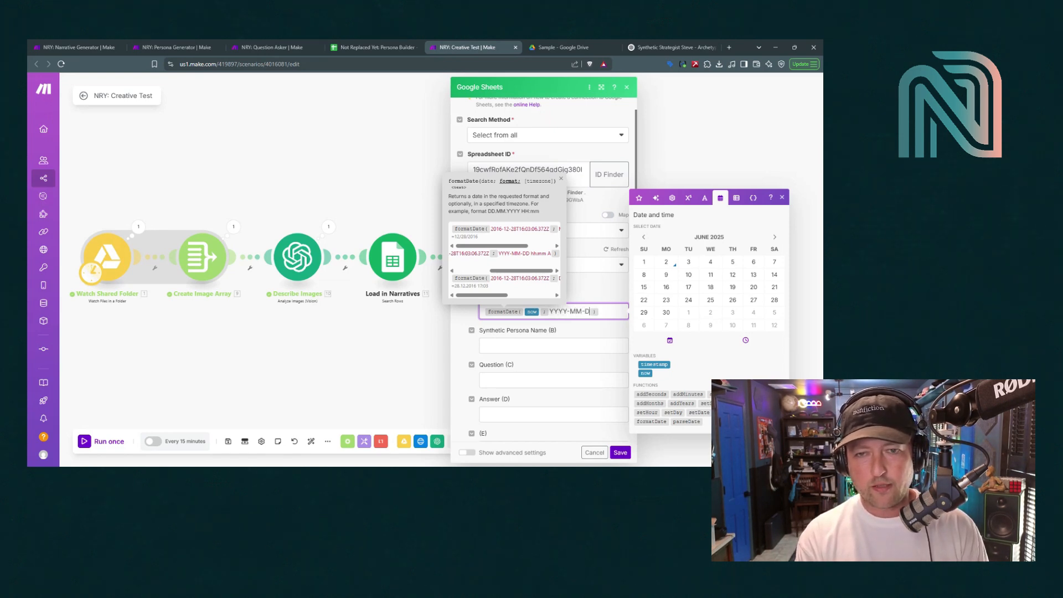
text( hh:mm A)
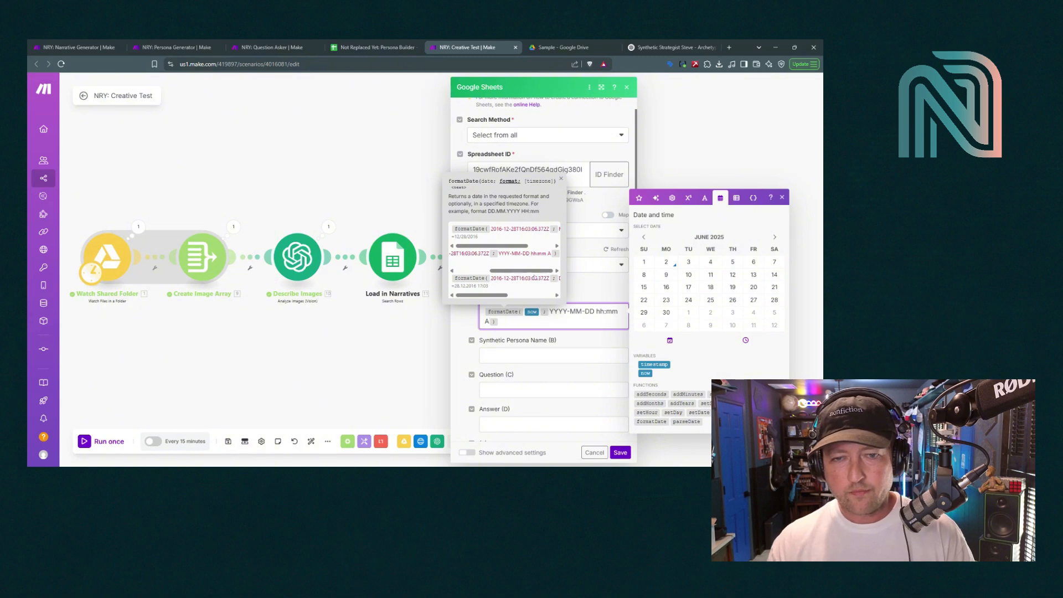
click(584, 288)
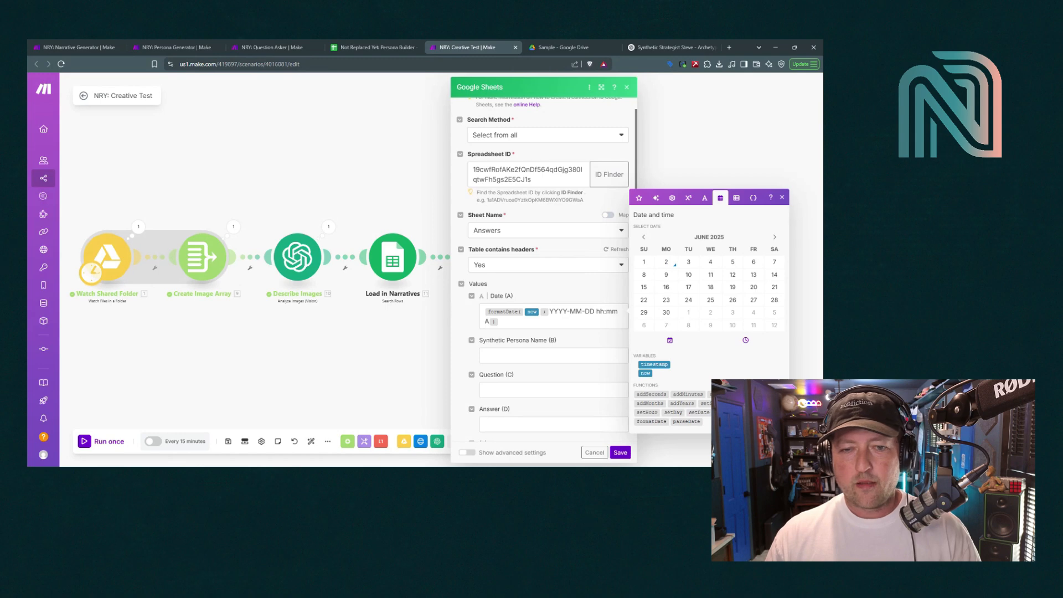
click(531, 356)
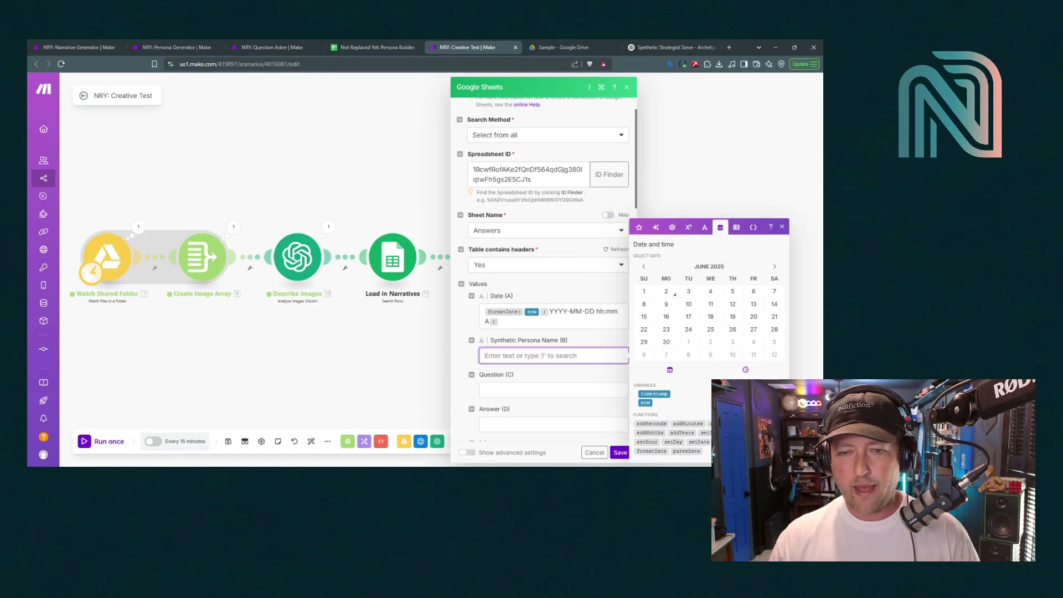
Map Name (A), Question Text (A) and the OpenAI Result into columns B–D and save the module
click(639, 227)
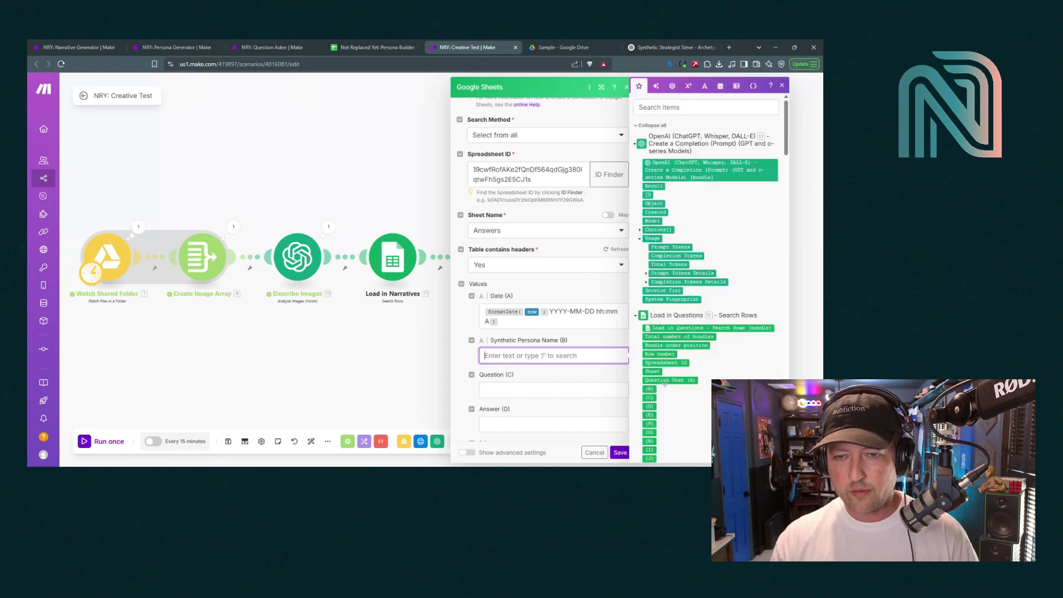
scroll(662, 349, down, 10)
scroll(665, 386, down, 5)
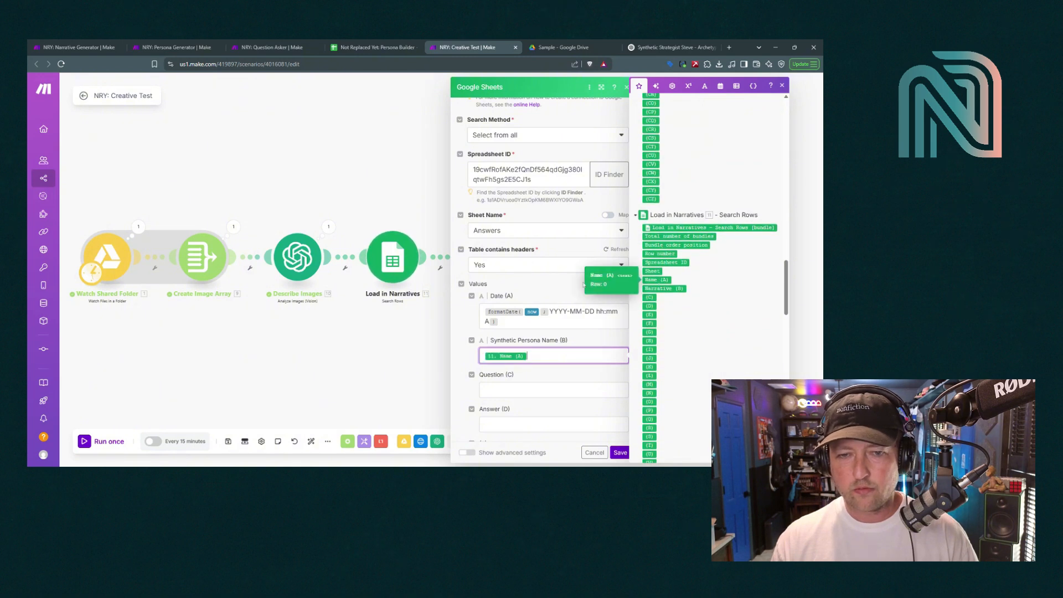
click(657, 280)
click(554, 307)
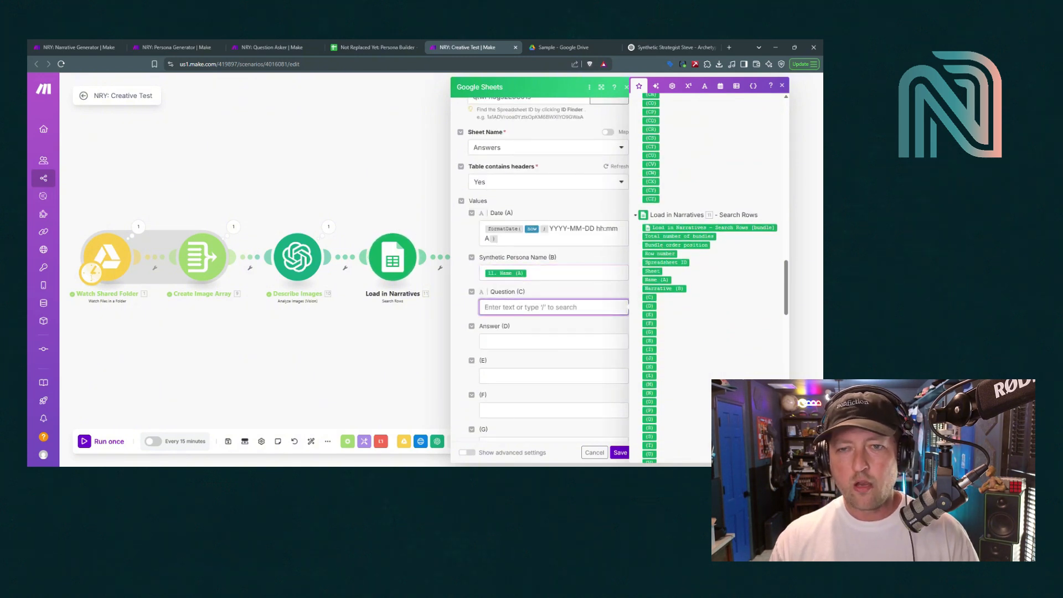
scroll(710, 358, up, 15)
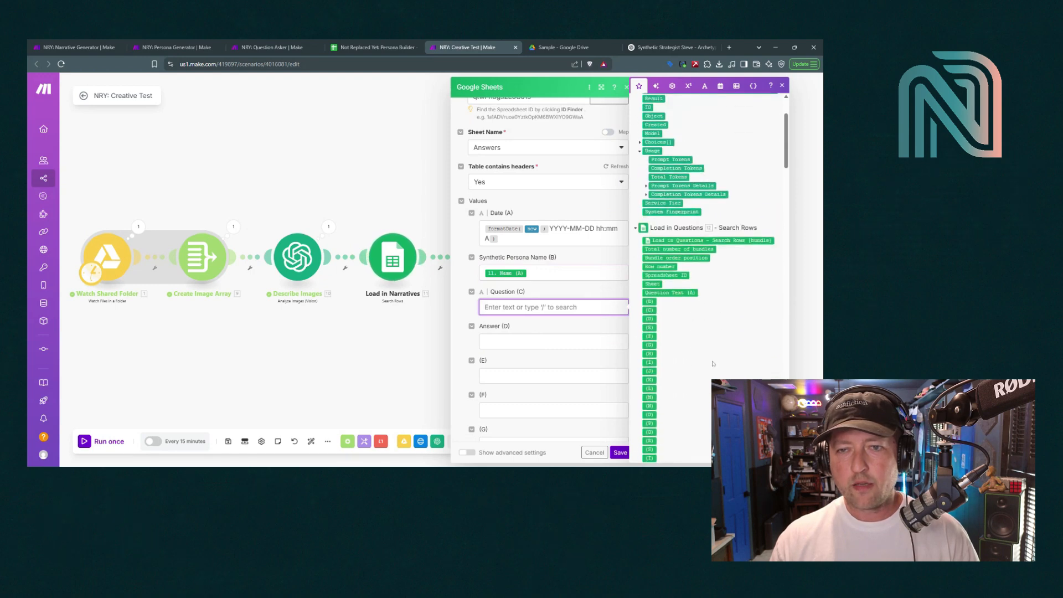
click(664, 297)
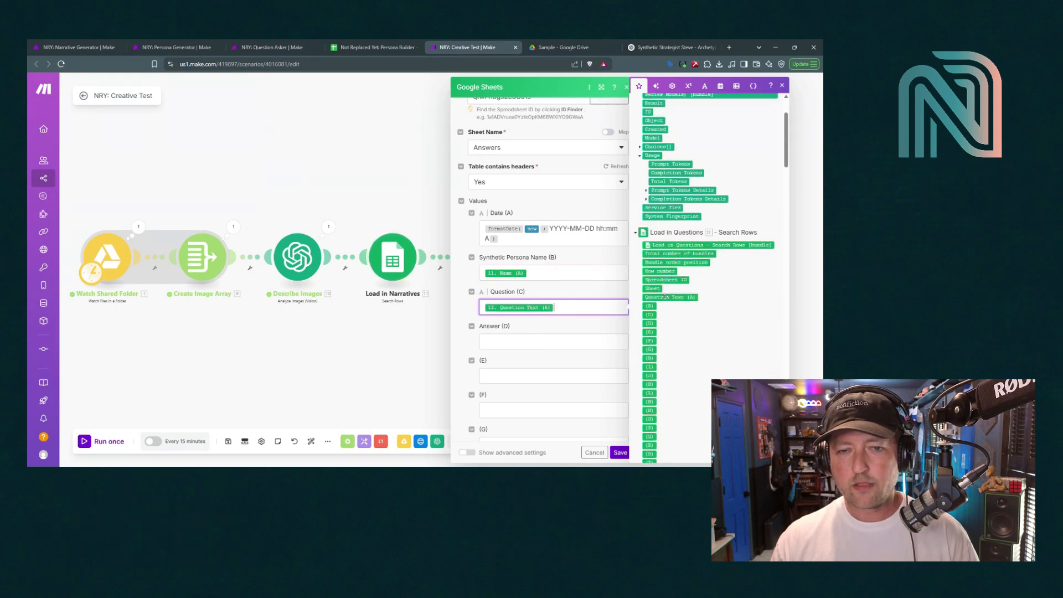
click(534, 337)
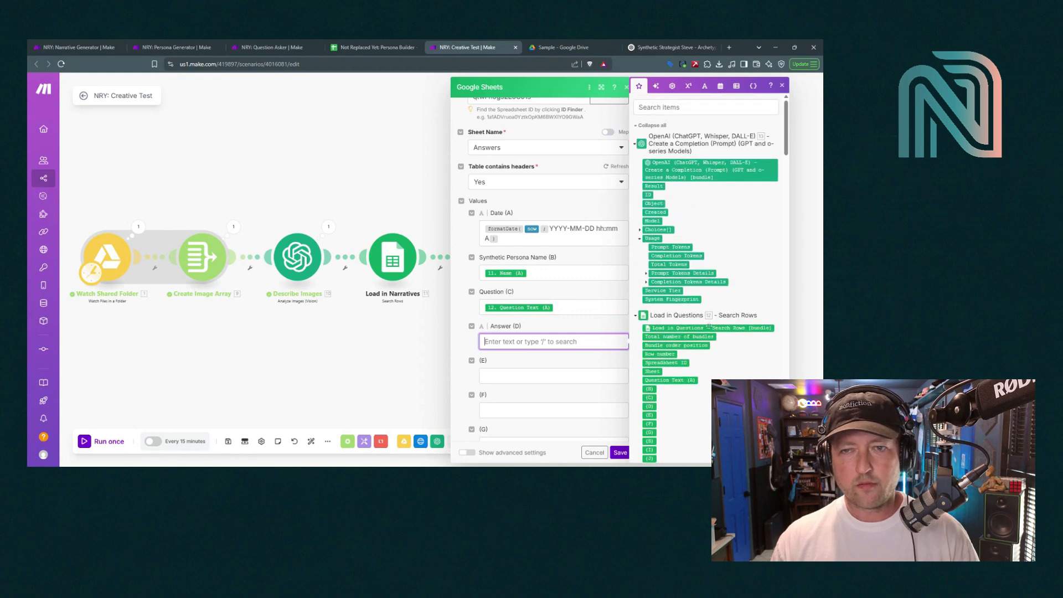
click(654, 186)
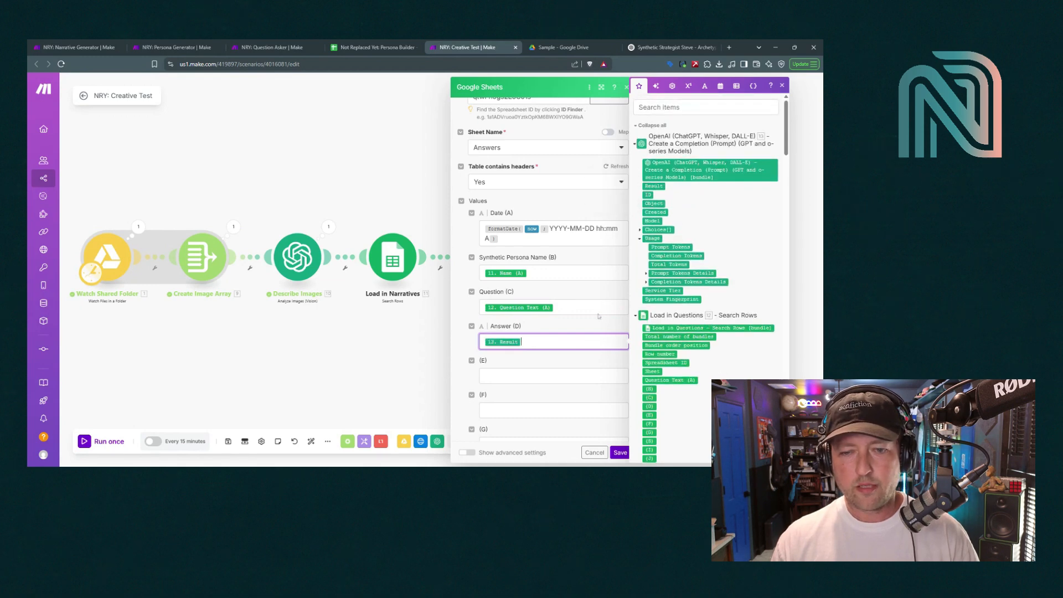
click(621, 452)
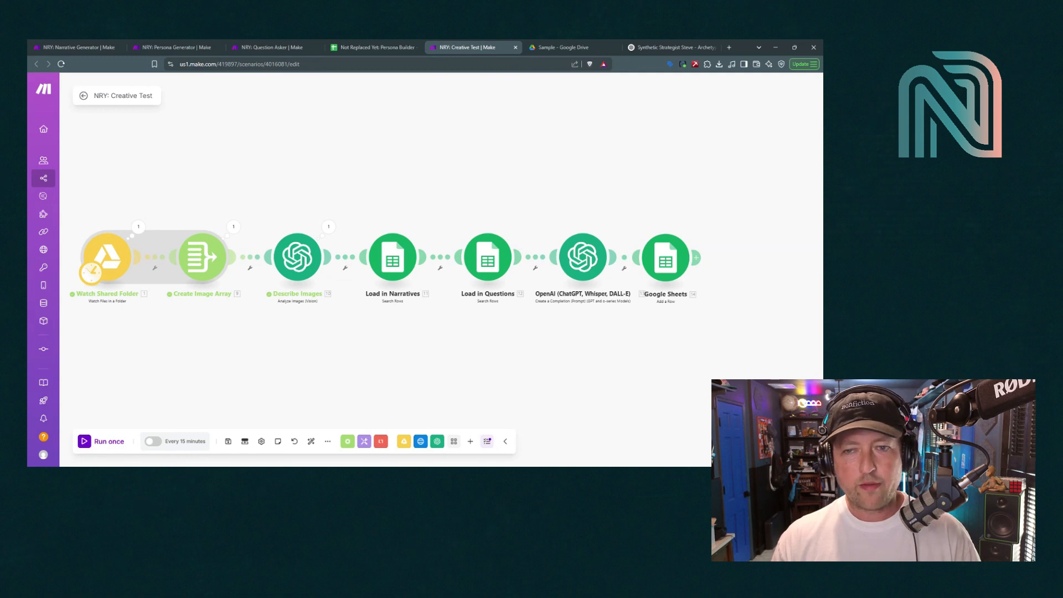
click(374, 48)
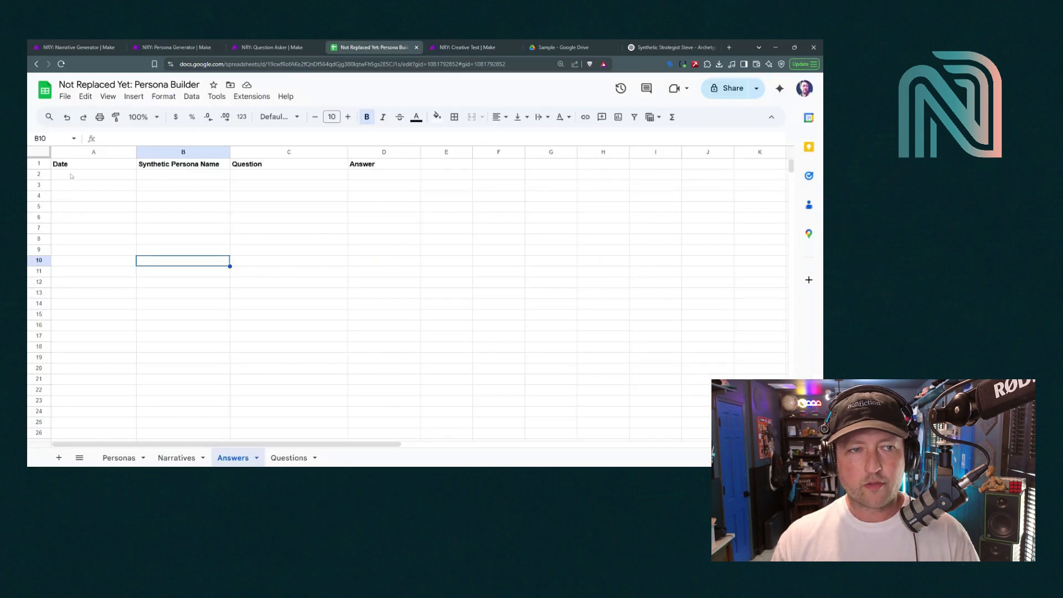
Check the empty row 2 of the Answers sheet, then go back to the Creative Test scenario
click(71, 176)
key(Right)
key(Right)
key(Right)
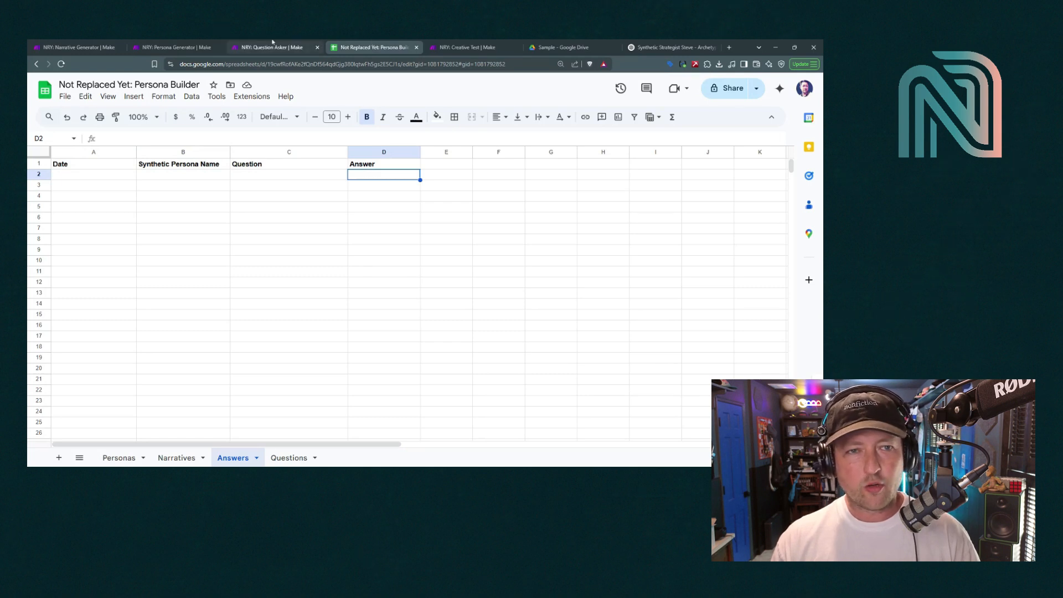
click(498, 43)
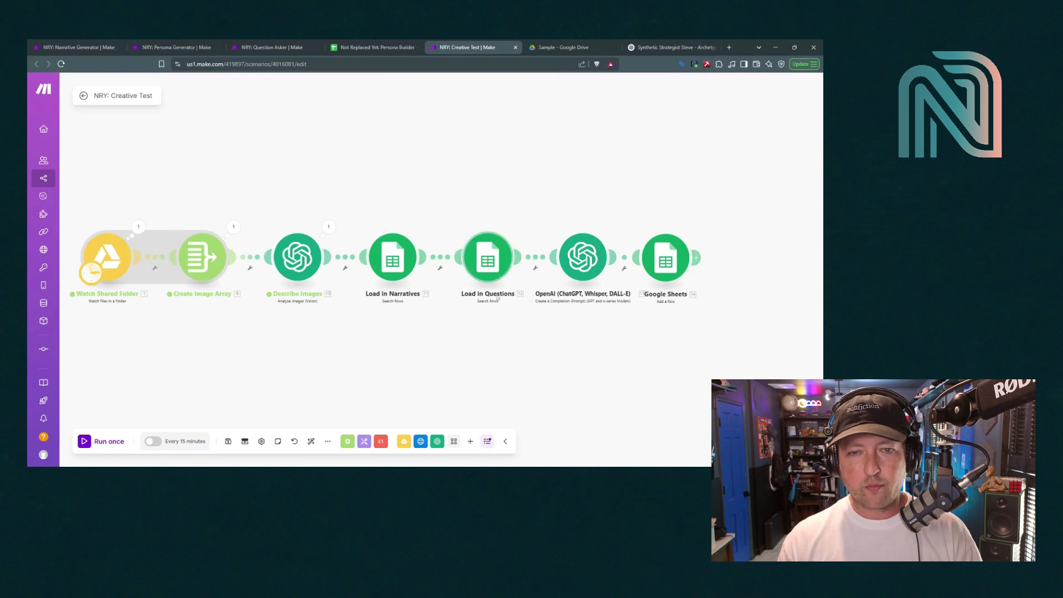
key(ctrl+shift+Tab)
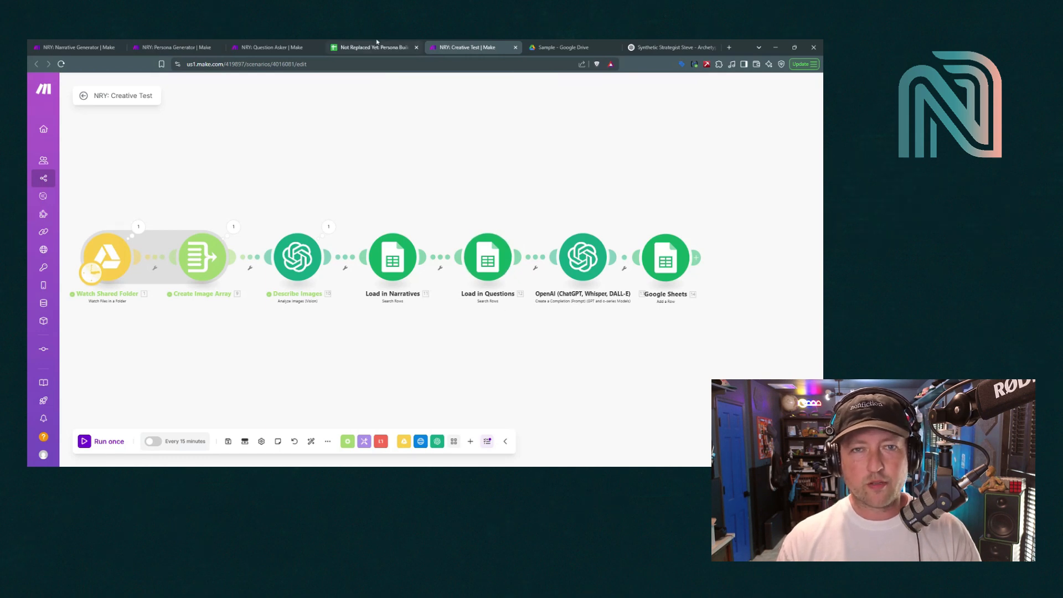
key(ctrl+Tab)
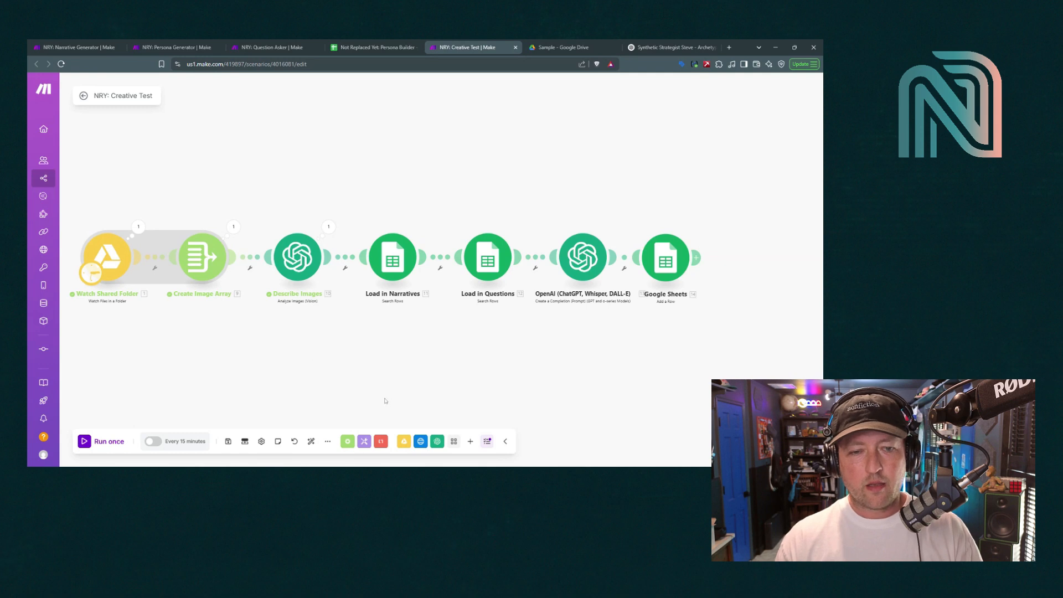
Add a Tools Text aggregator and attach it after the Google Sheets Add a Row module
click(364, 441)
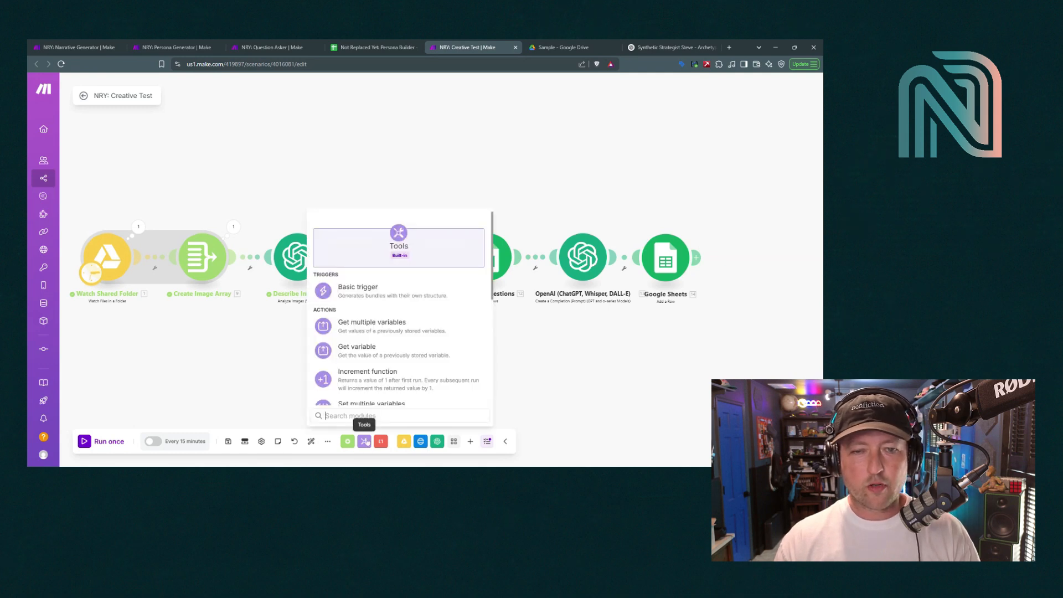
click(589, 337)
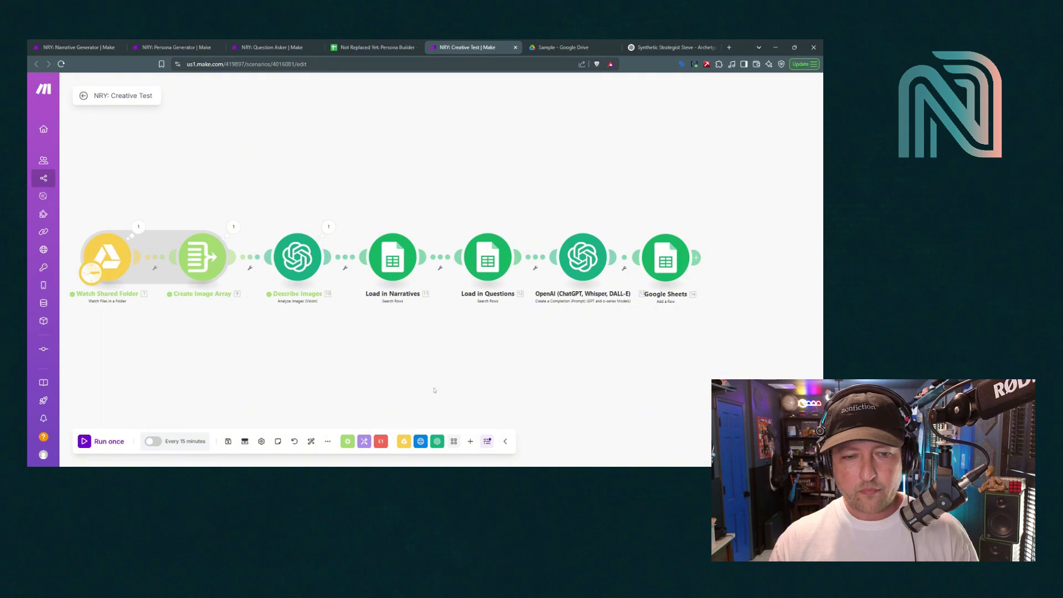
click(364, 441)
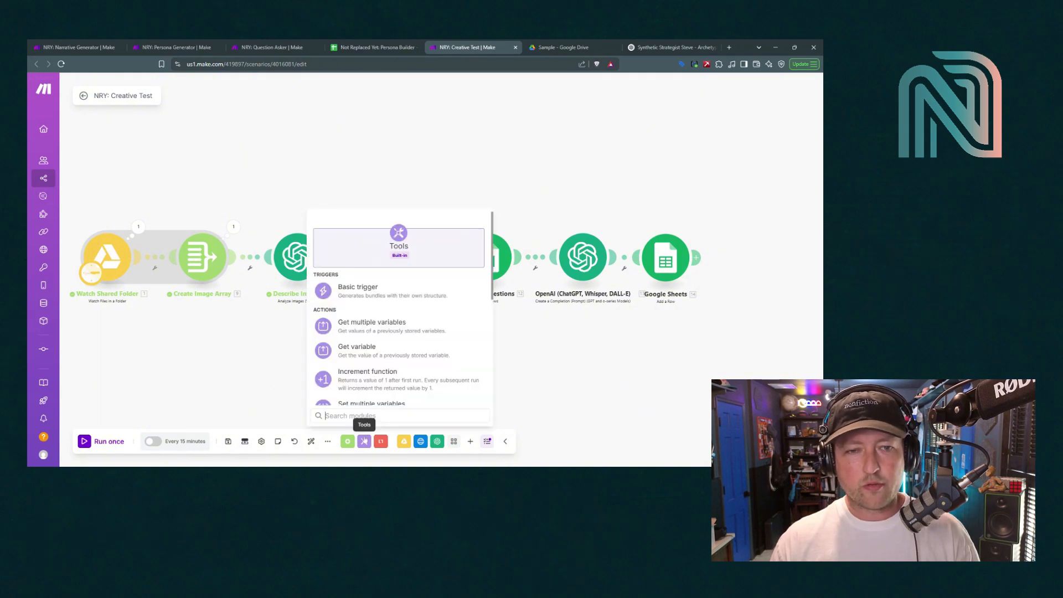
scroll(374, 381, down, 5)
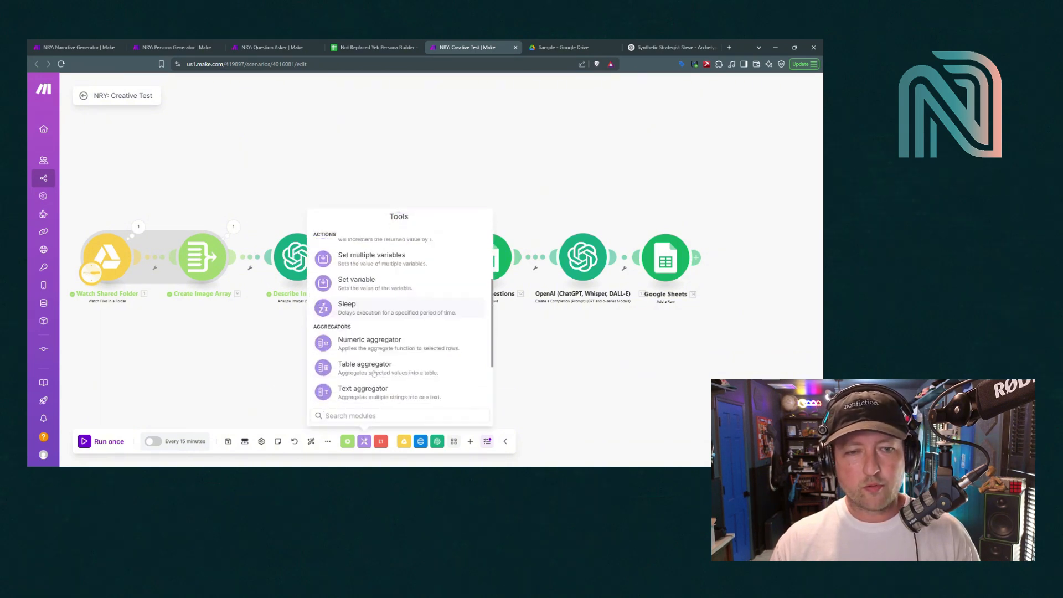
click(365, 308)
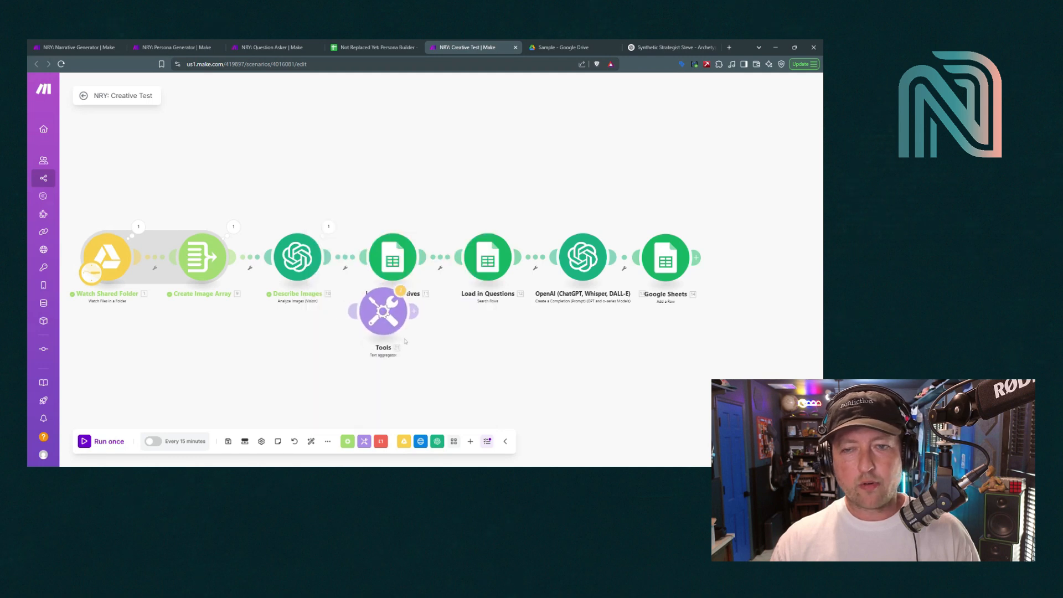
drag(380, 305, 748, 243)
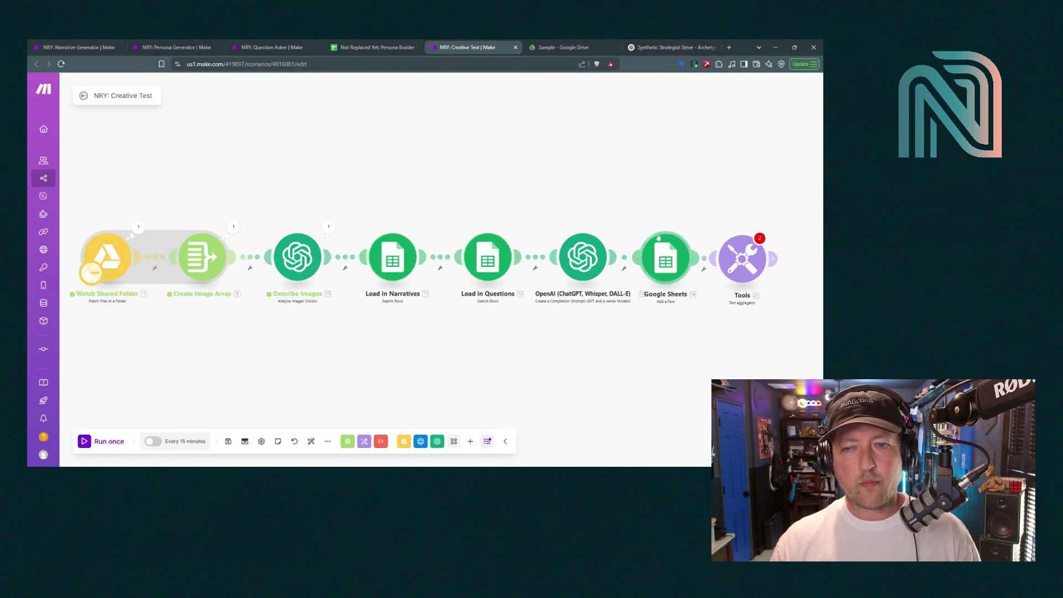
Set the Text aggregator's source module to Load in Narratives [11]
click(747, 269)
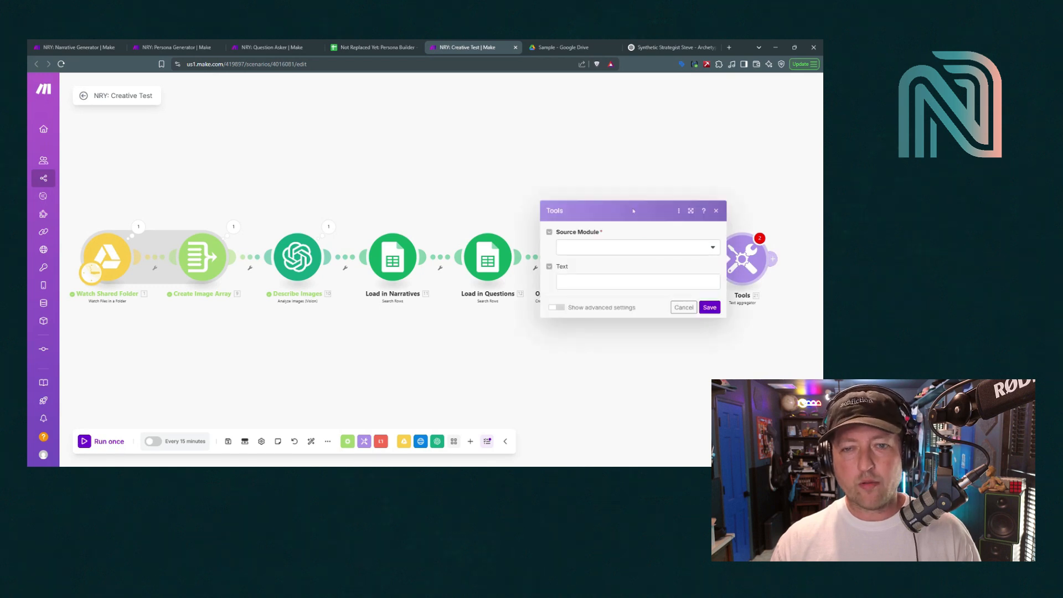
click(614, 249)
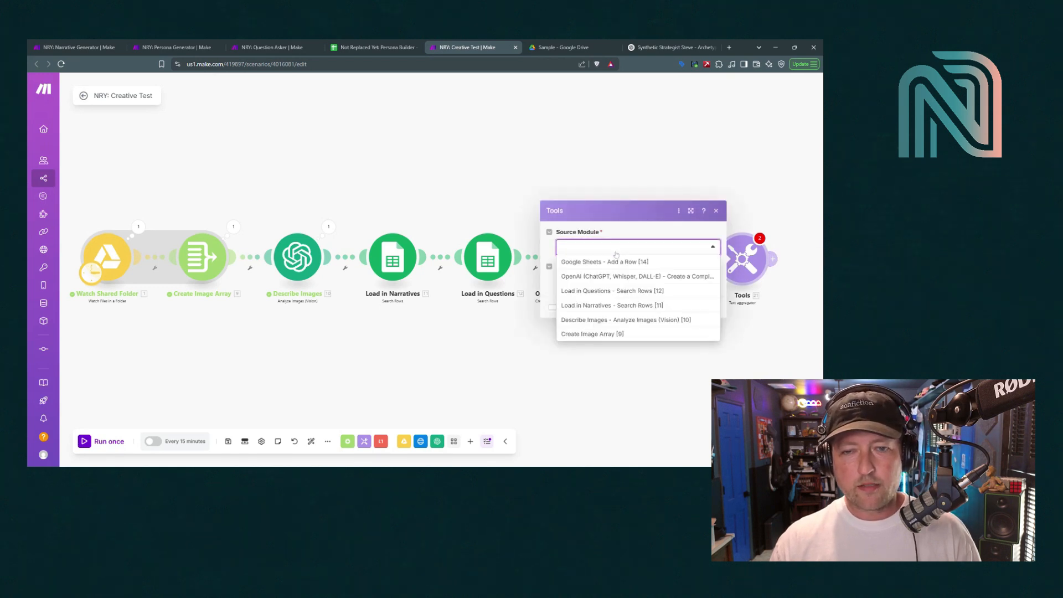
click(610, 305)
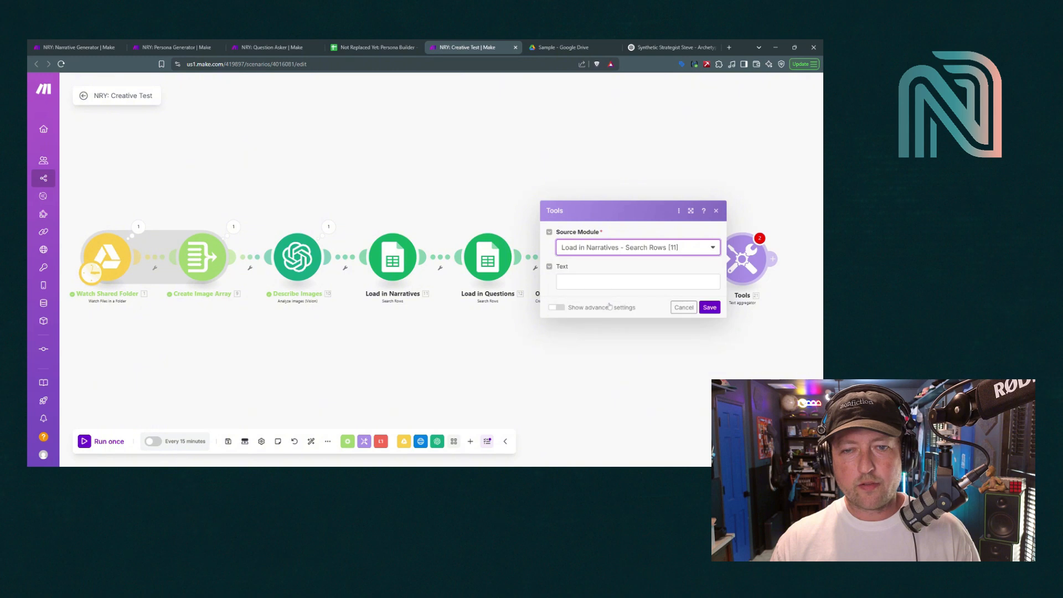
click(638, 281)
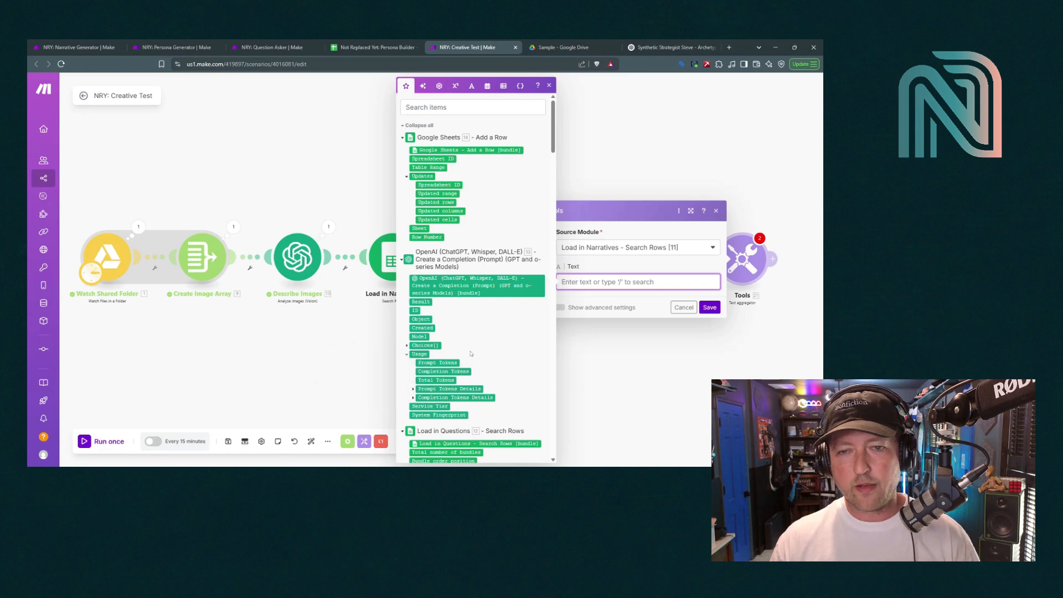
Enter 'Narrative:' with Narrative (B), then a 'Question' line with Question Text (A)
scroll(472, 354, down, 20)
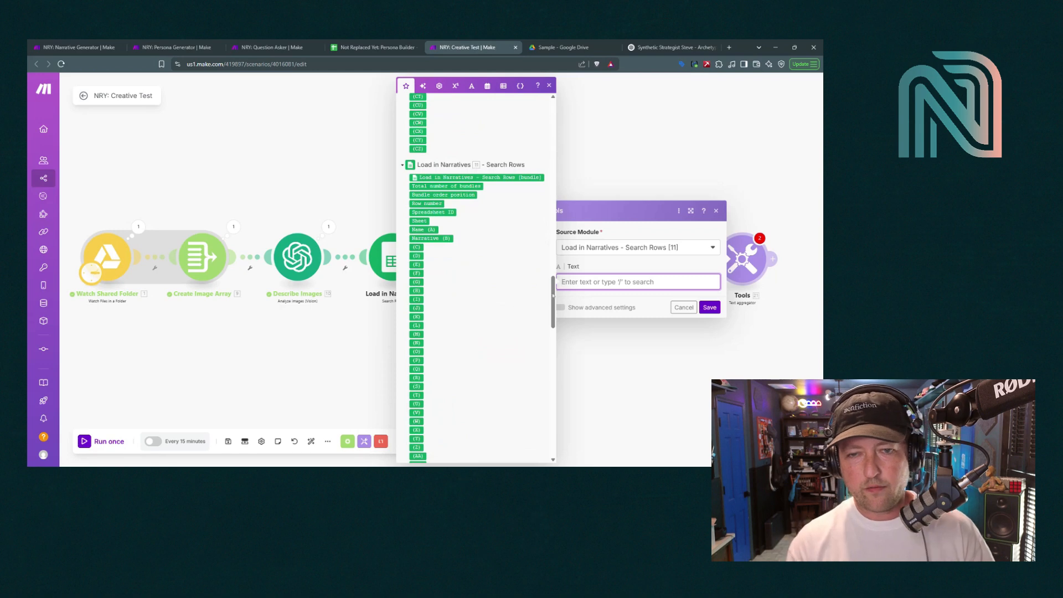
text(Narrative:)
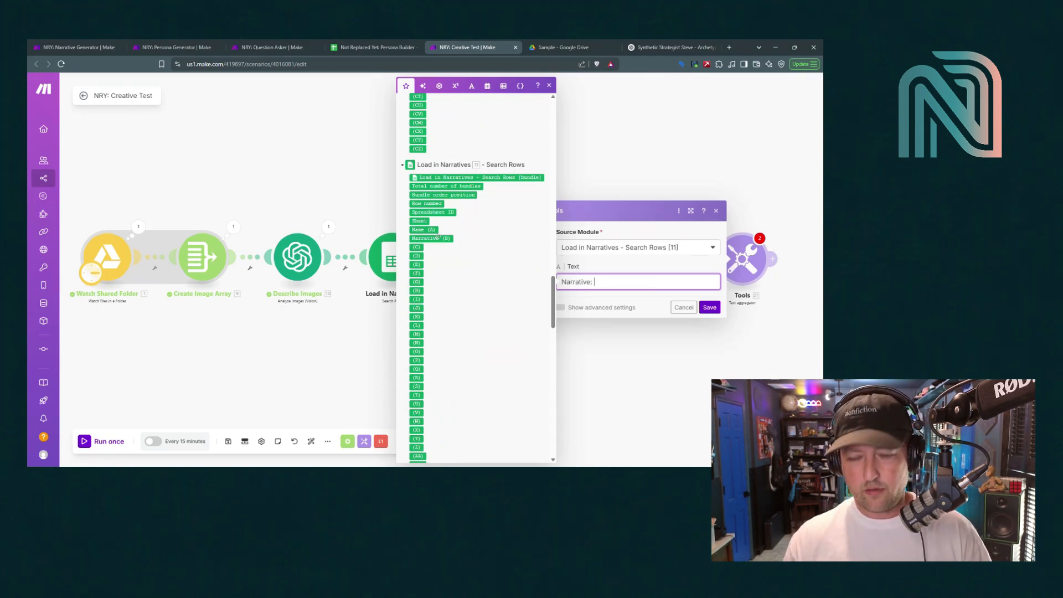
click(430, 238)
key(Return)
key(Return)
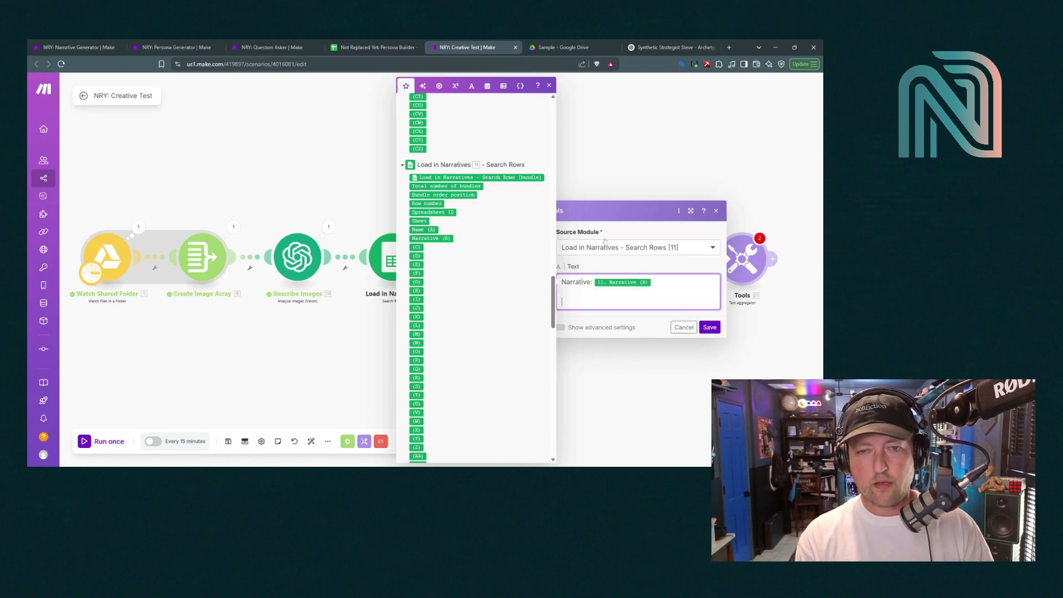
text(Question:)
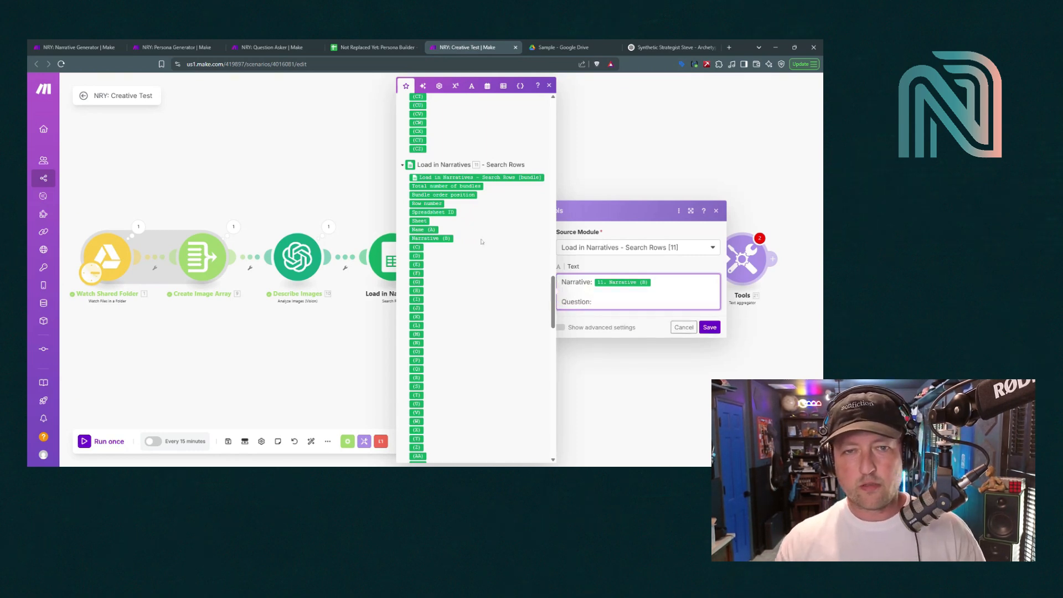
scroll(433, 303, up, 17)
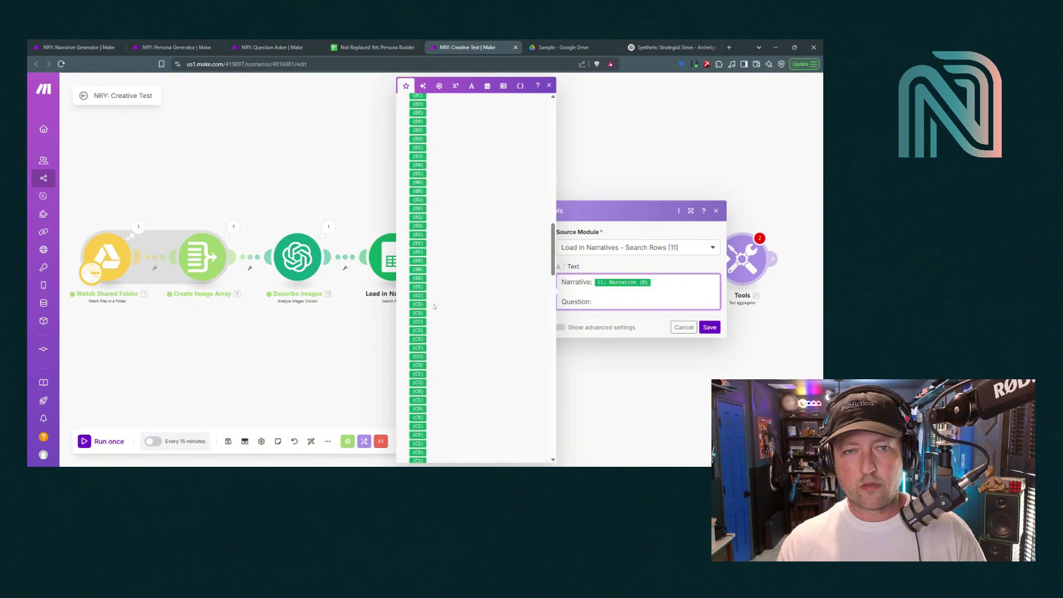
scroll(435, 310, up, 10)
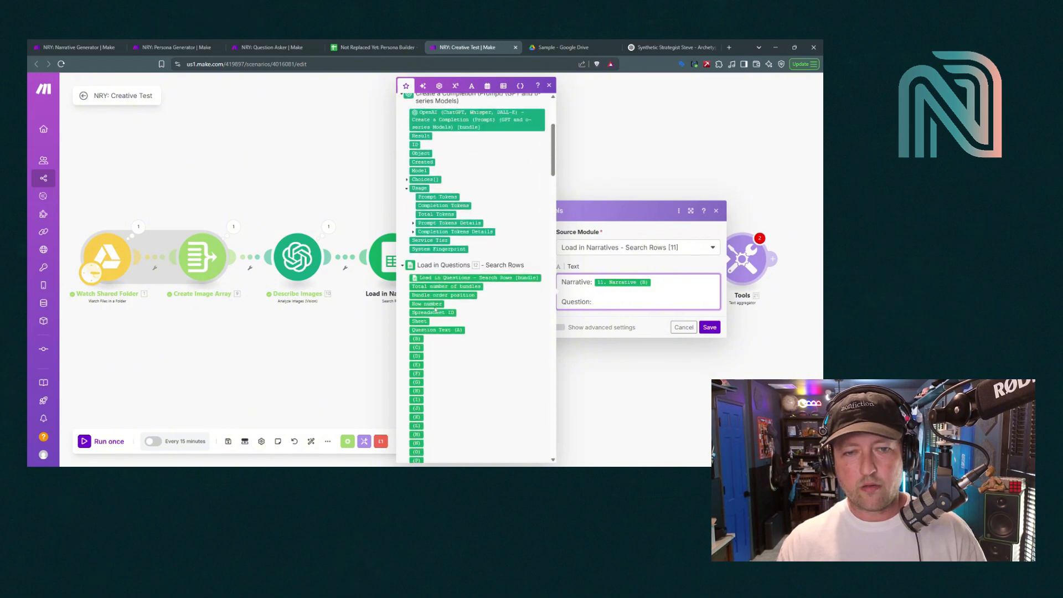
click(433, 330)
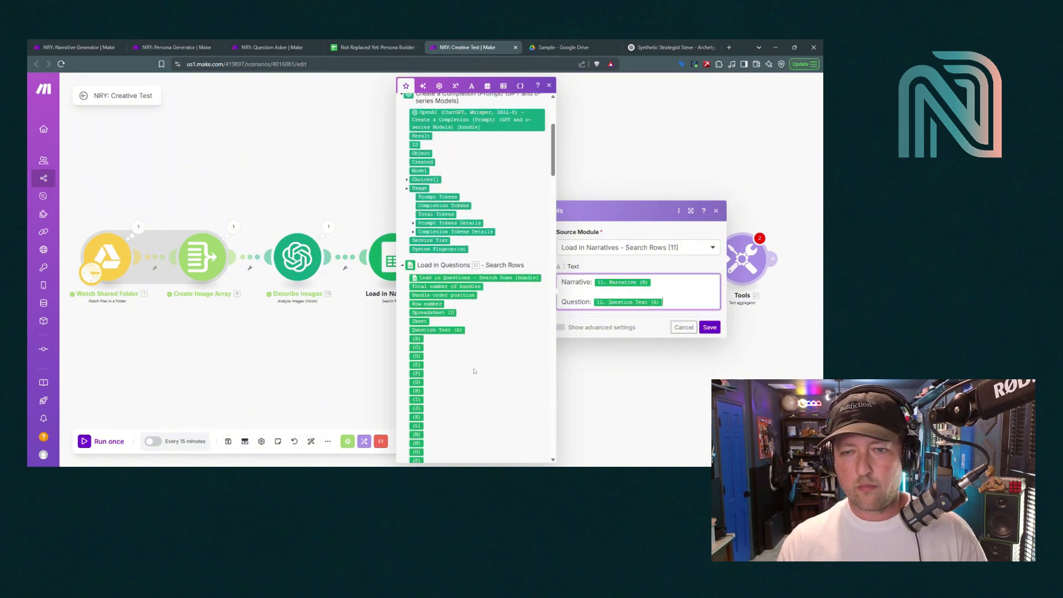
Add an 'Answer' line with the OpenAI Result and a dashed separator, then save
scroll(483, 351, up, 3)
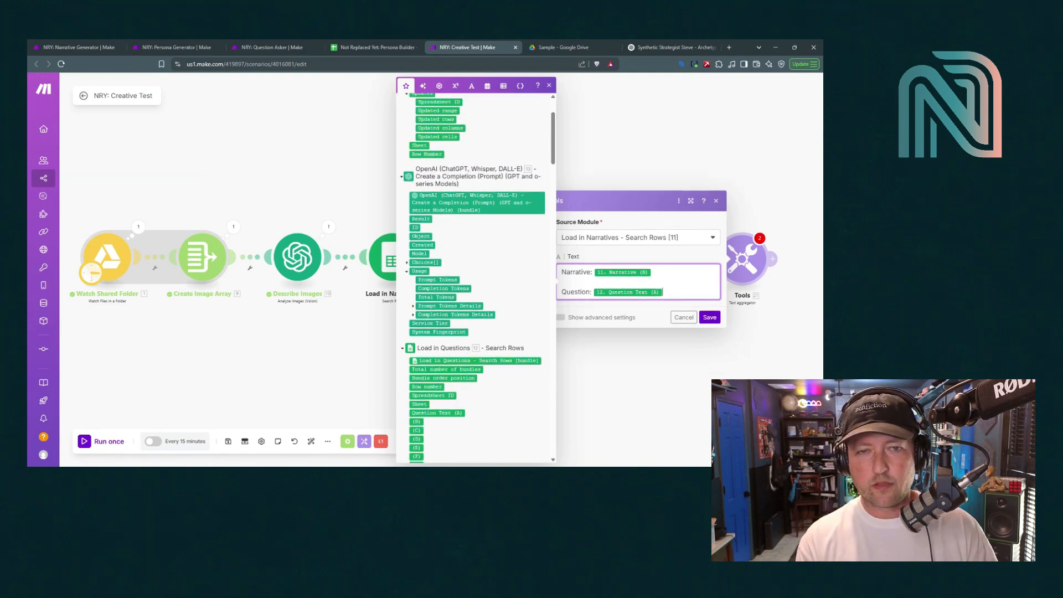
key(Return)
text(Answer:)
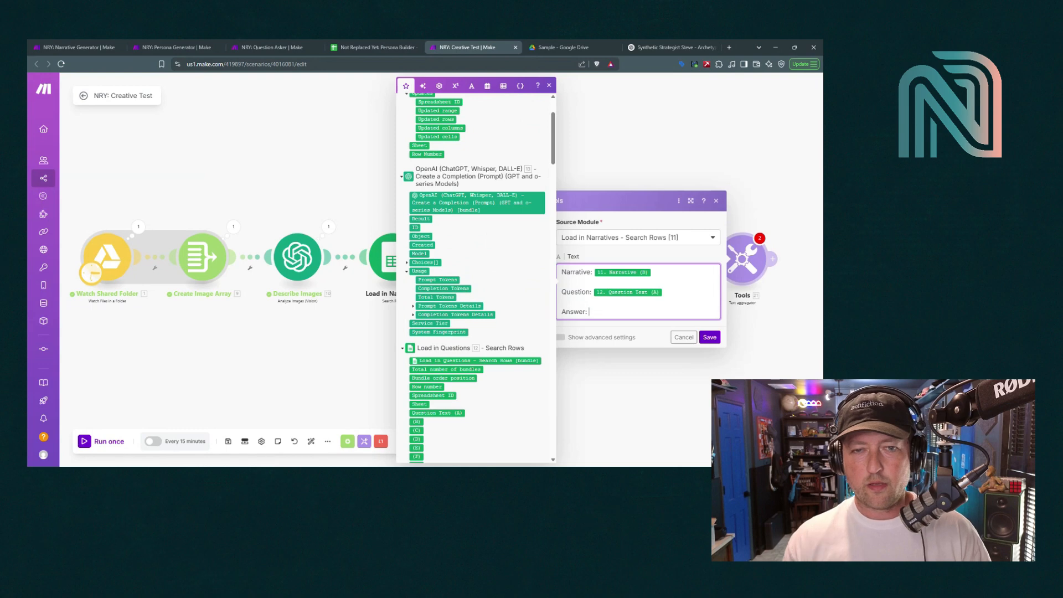
click(426, 220)
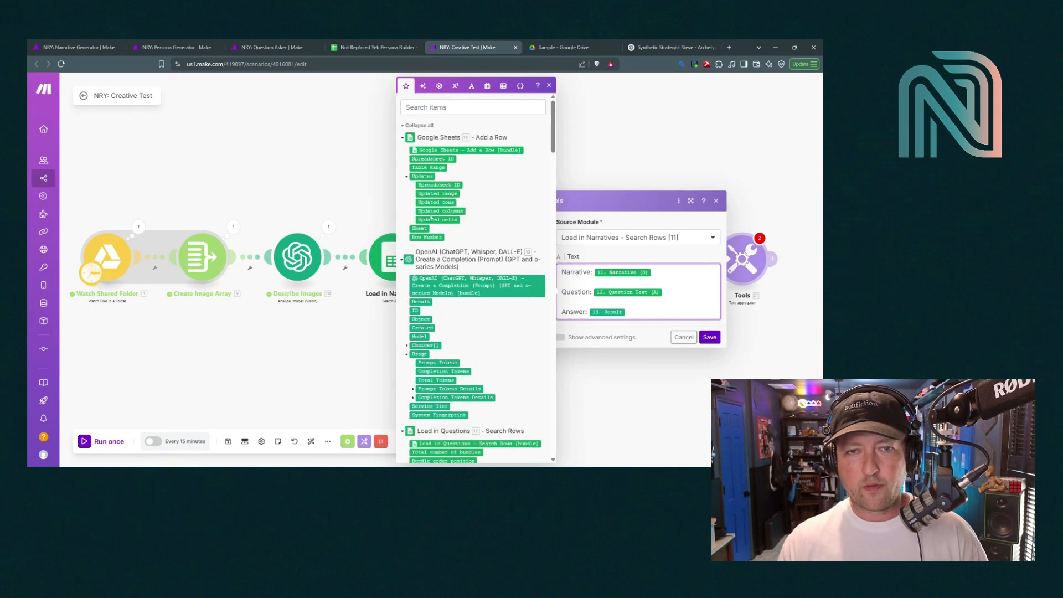
scroll(429, 216, up, 3)
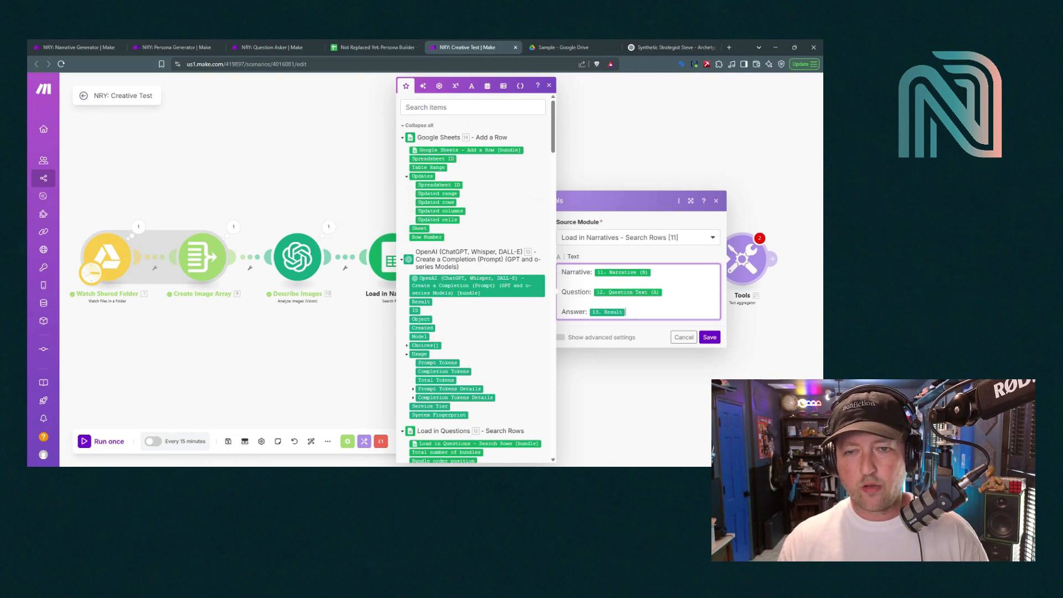
key(Return)
text(--------------------)
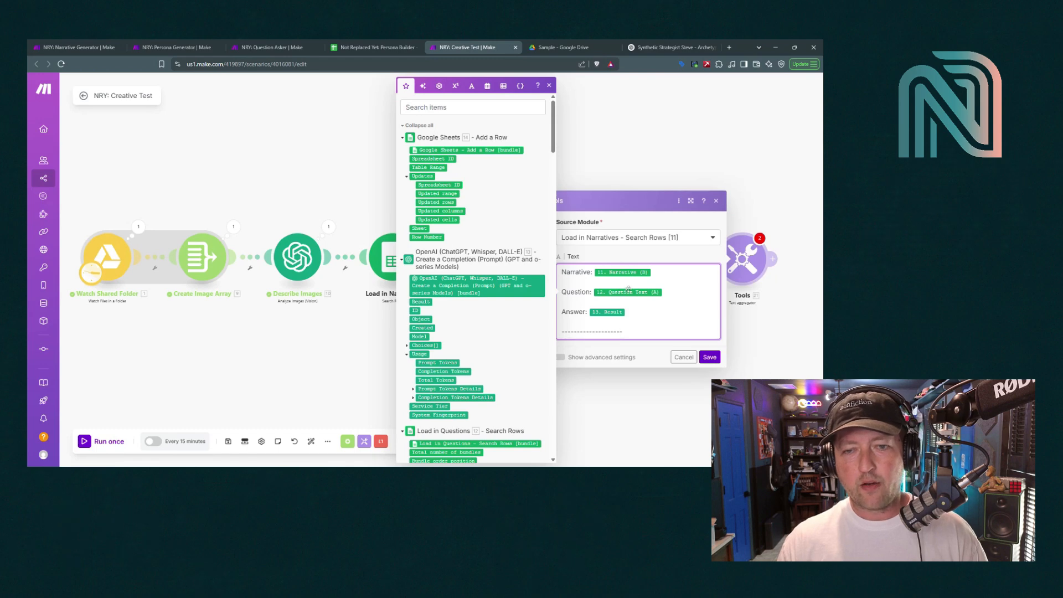
click(710, 357)
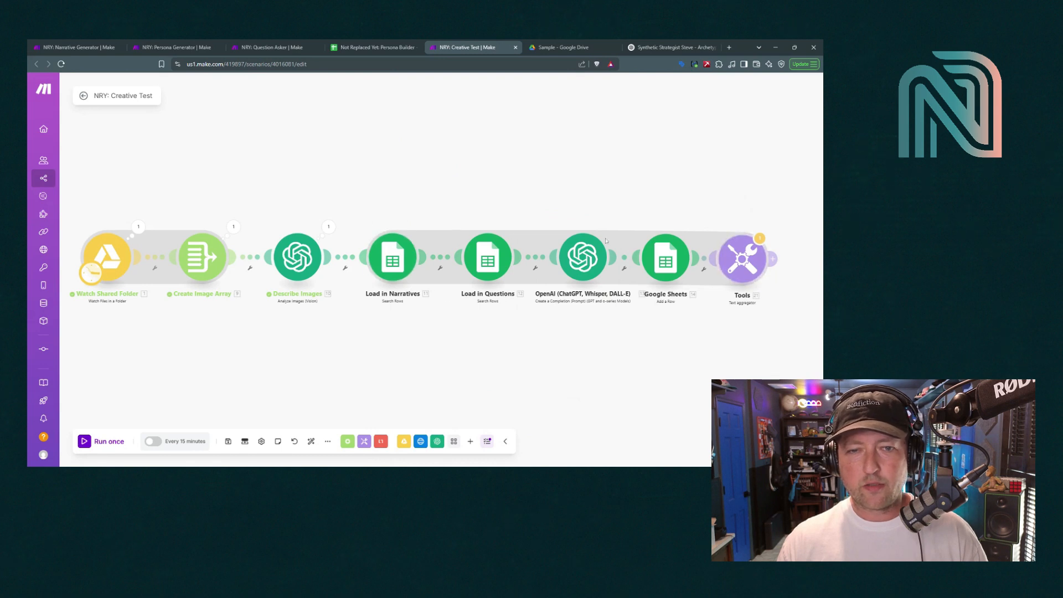
Pan the canvas to review the full eight-module chain back to Watch Shared Folder
drag(642, 378, 605, 366)
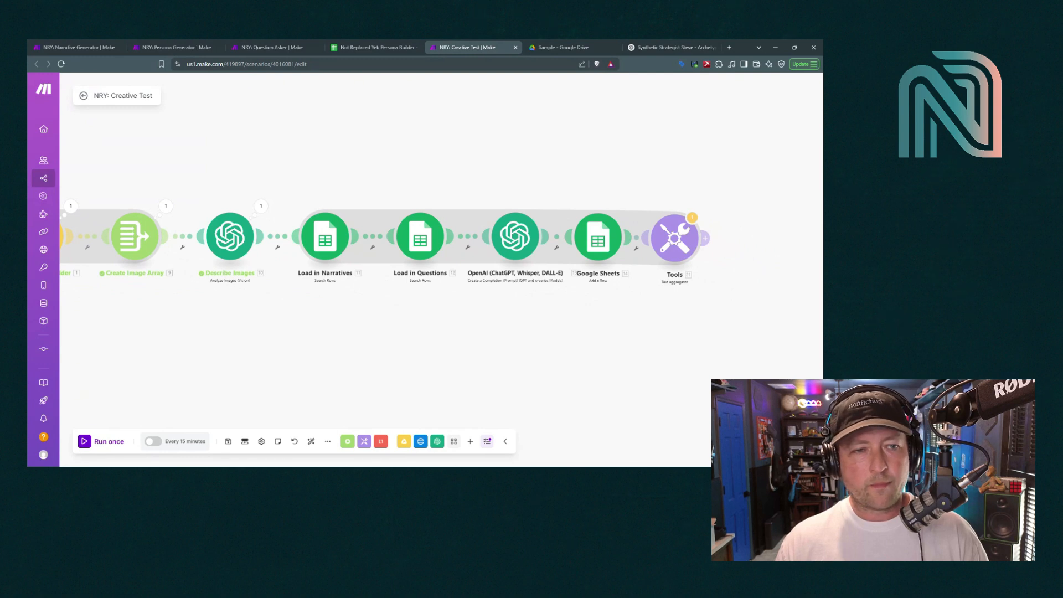
drag(604, 367, 664, 359)
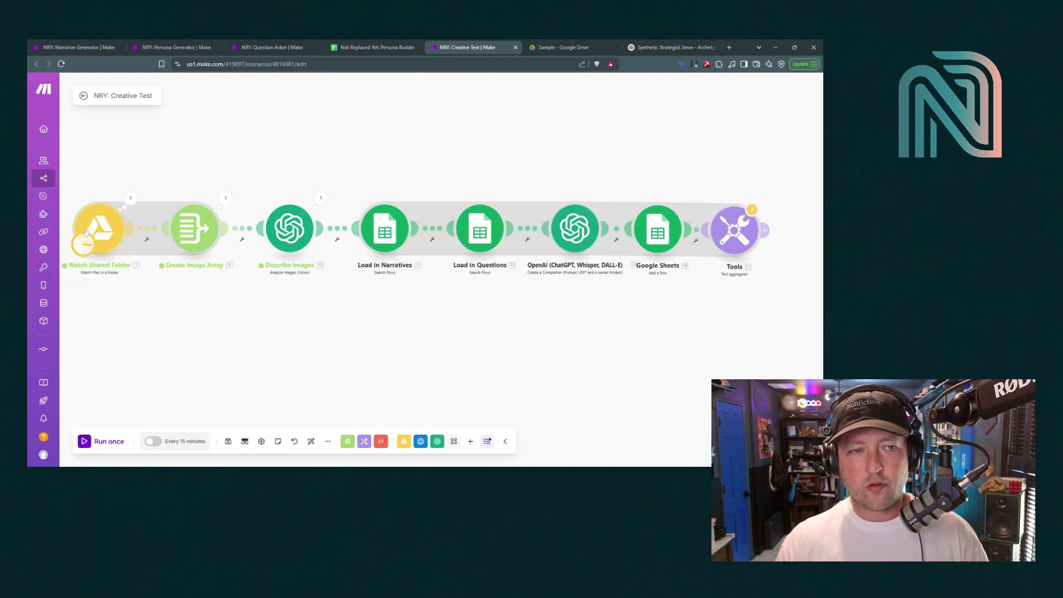
Delete the three images from the Sample folder in Google Drive
click(554, 44)
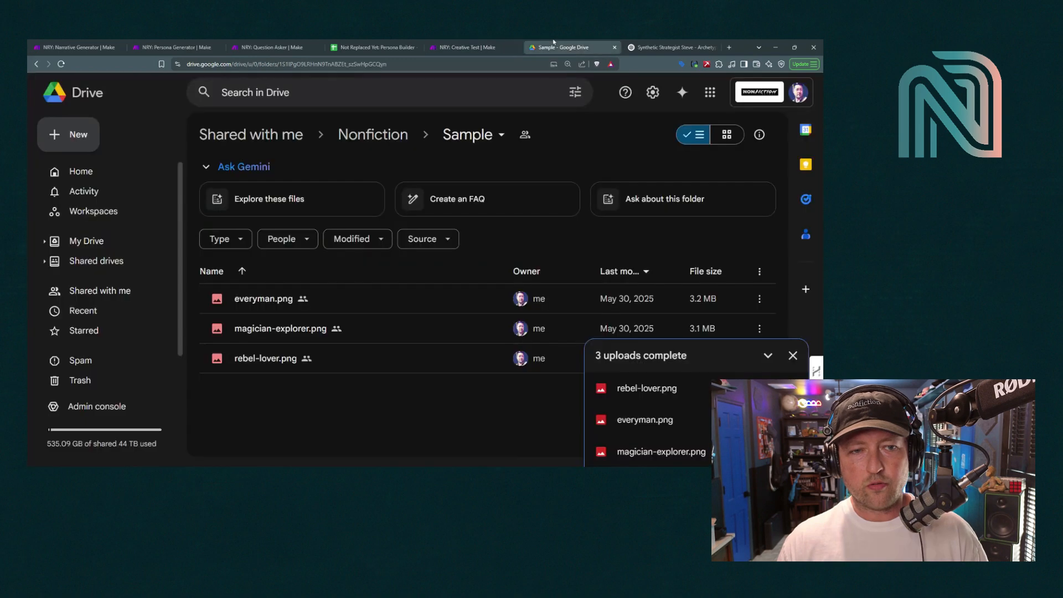
drag(301, 380, 254, 299)
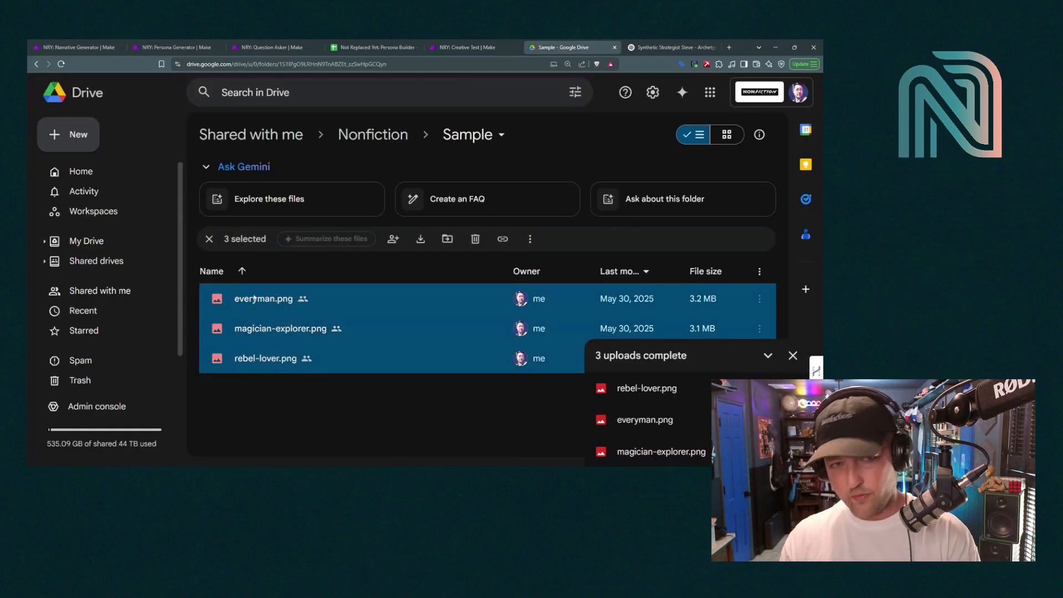
key(Delete)
click(465, 319)
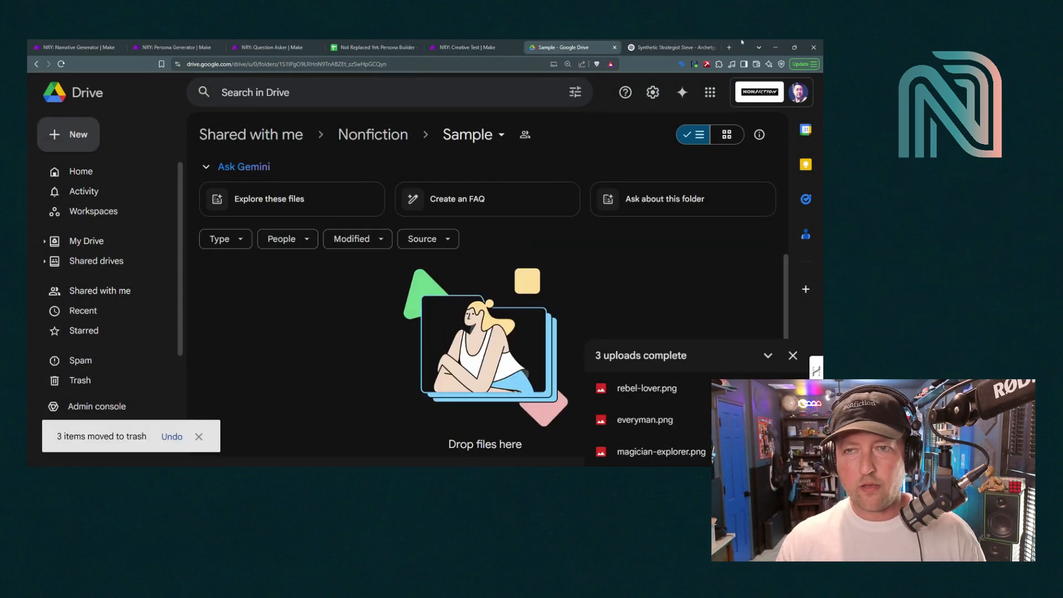
Re-upload the three PNG images from the desktop into the Sample folder
click(775, 43)
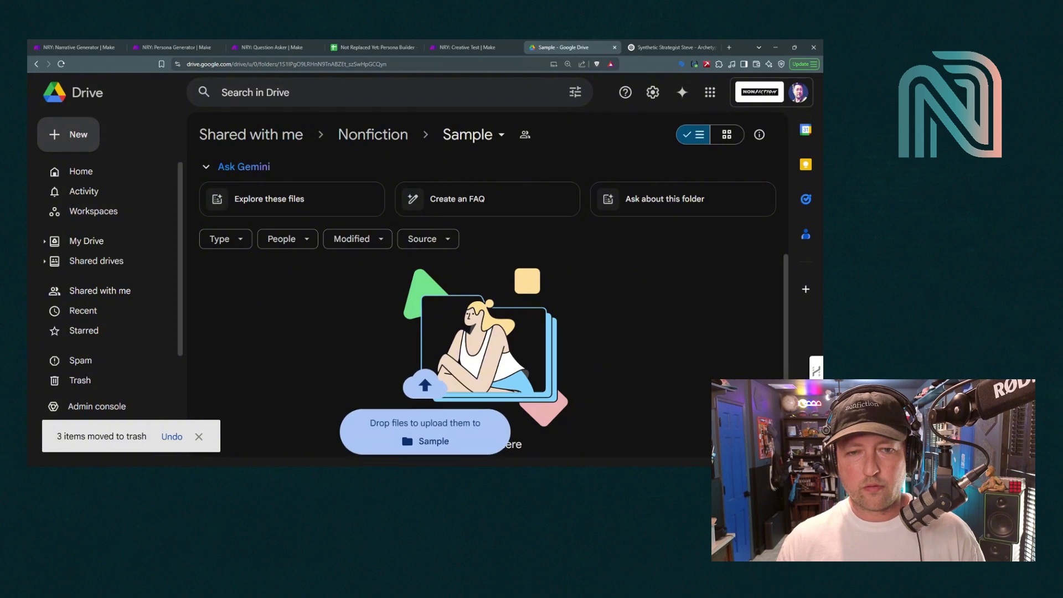
drag(425, 465, 446, 319)
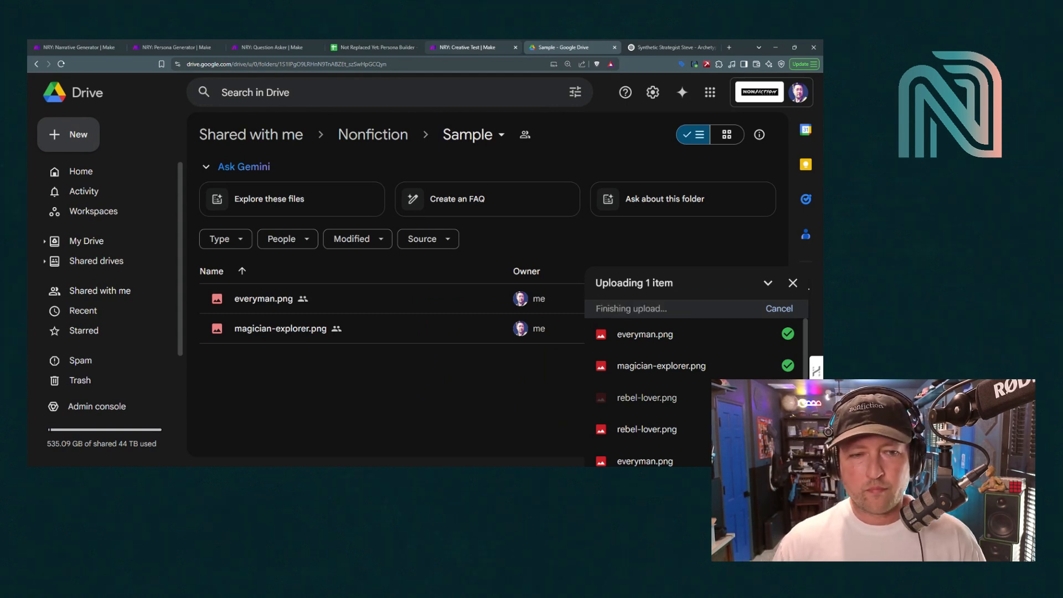
click(446, 49)
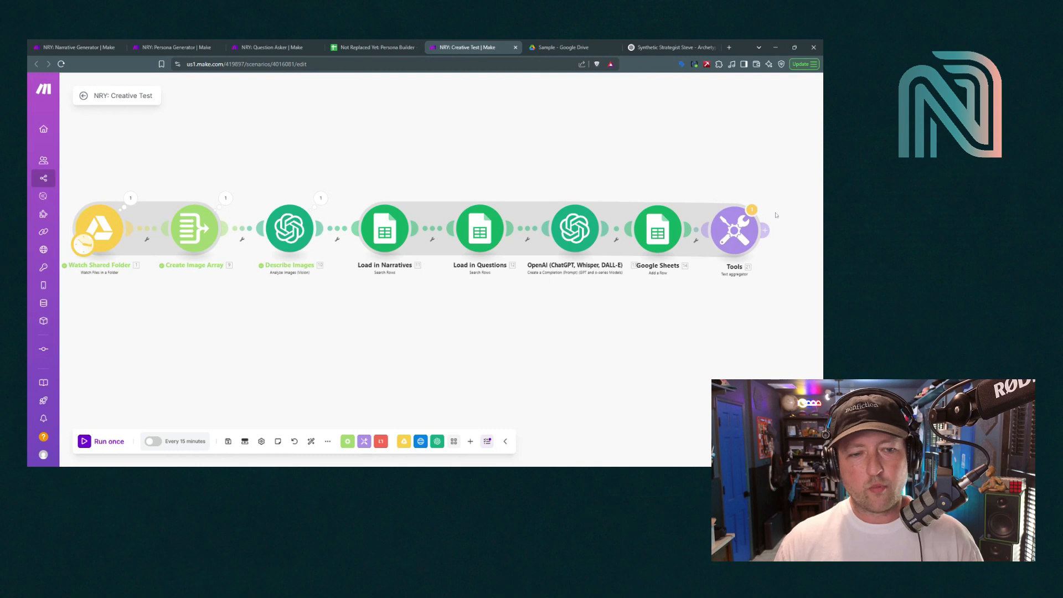
Run the scenario once, accepting the warning about the transformer ending the route
click(87, 441)
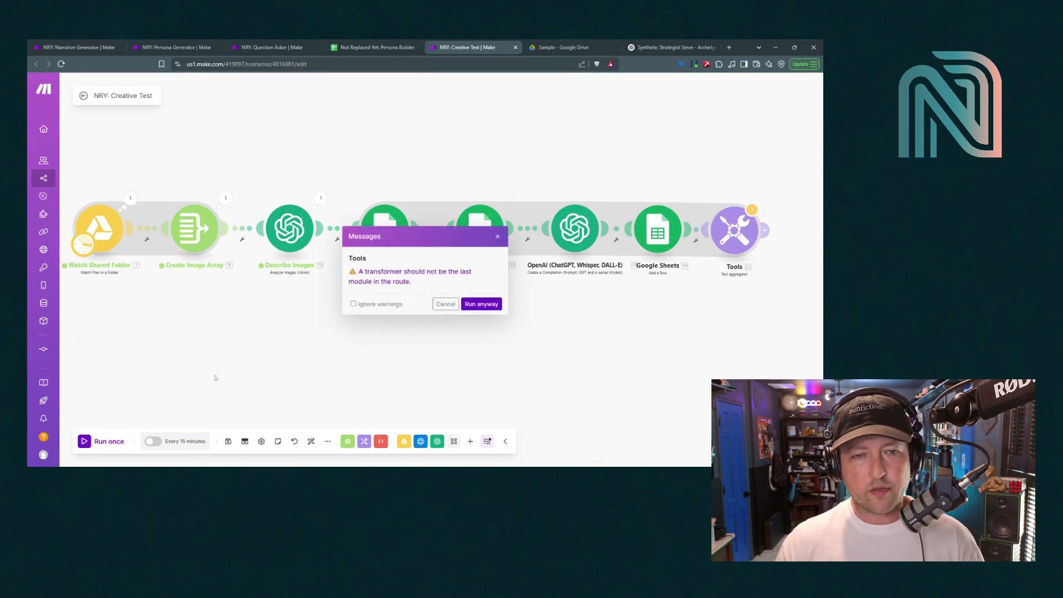
click(474, 304)
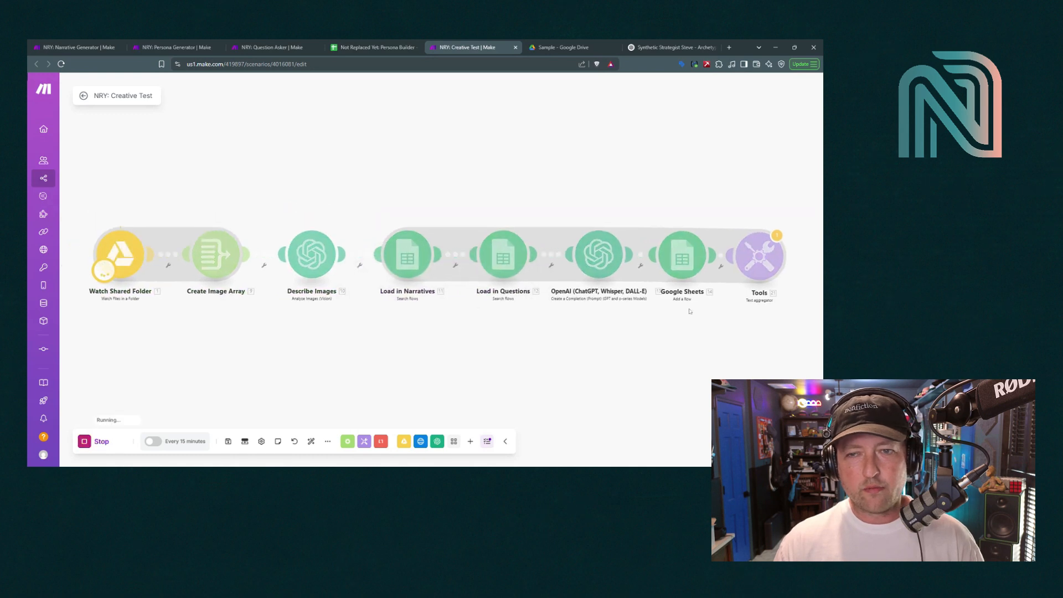
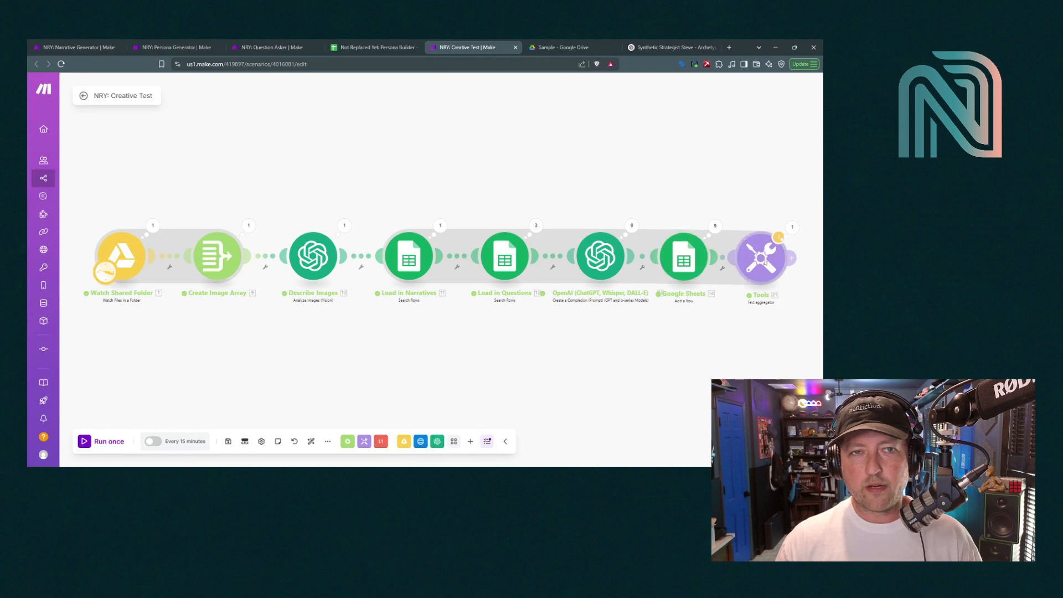
Check the question and answer text in cells C2 and D2 of the Persona Builder spreadsheet
click(347, 46)
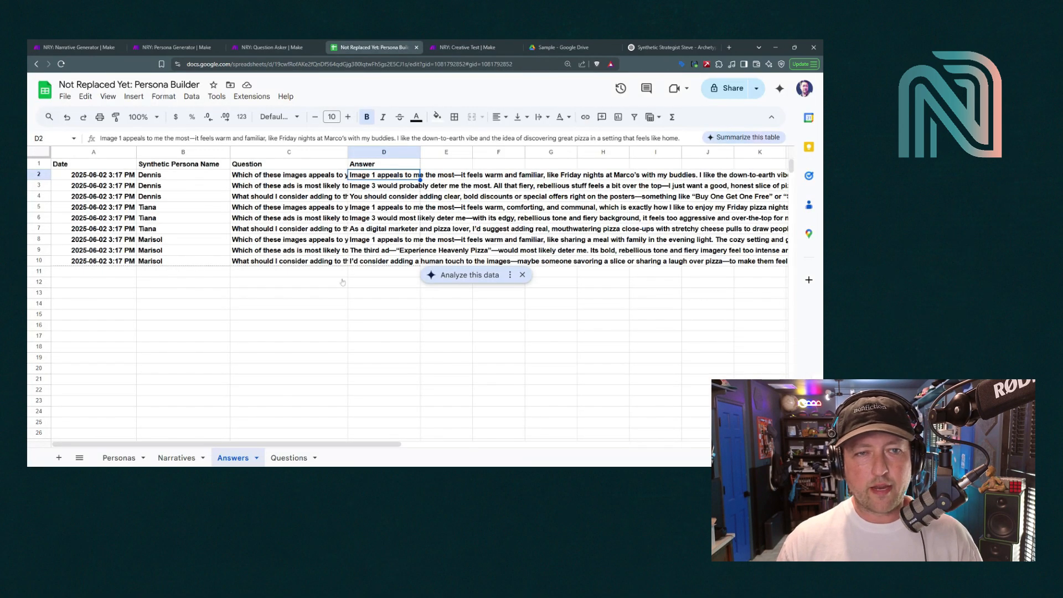
click(285, 176)
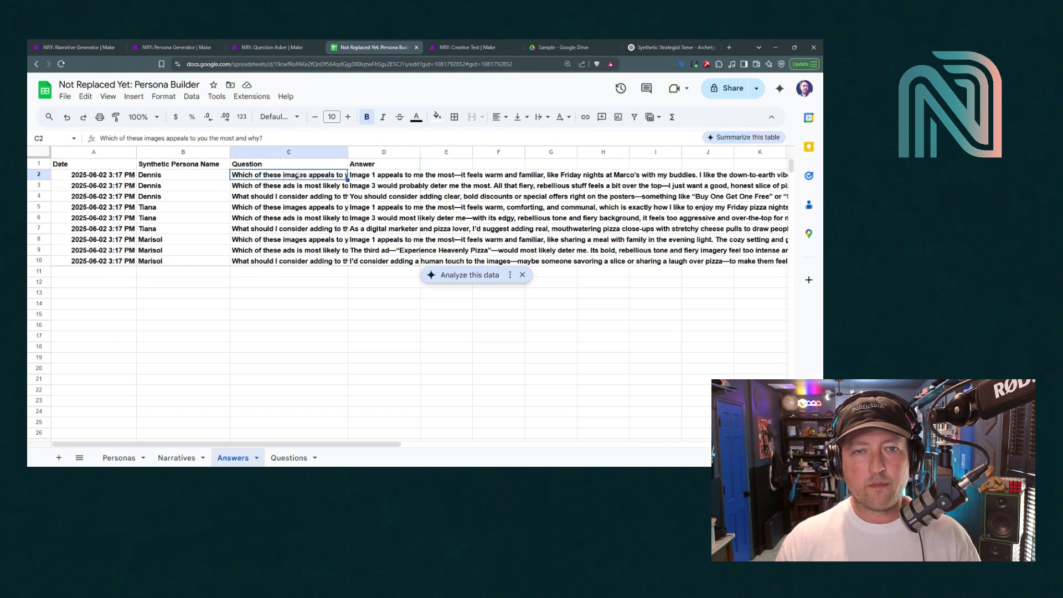
click(368, 176)
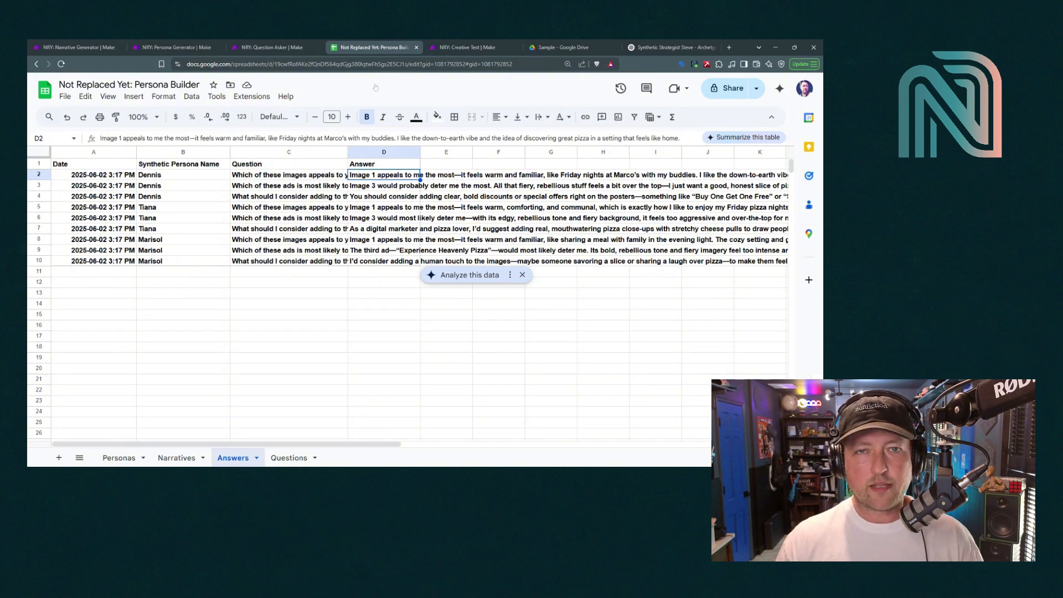
Inspect the Tools text aggregator's last run output, reading each persona's narrative
click(446, 43)
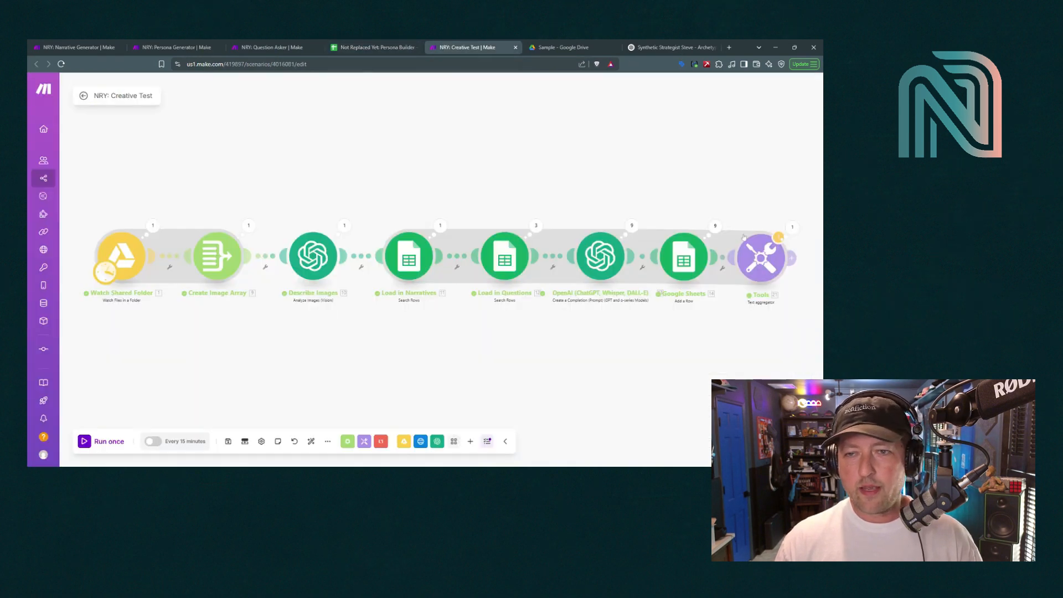
click(792, 227)
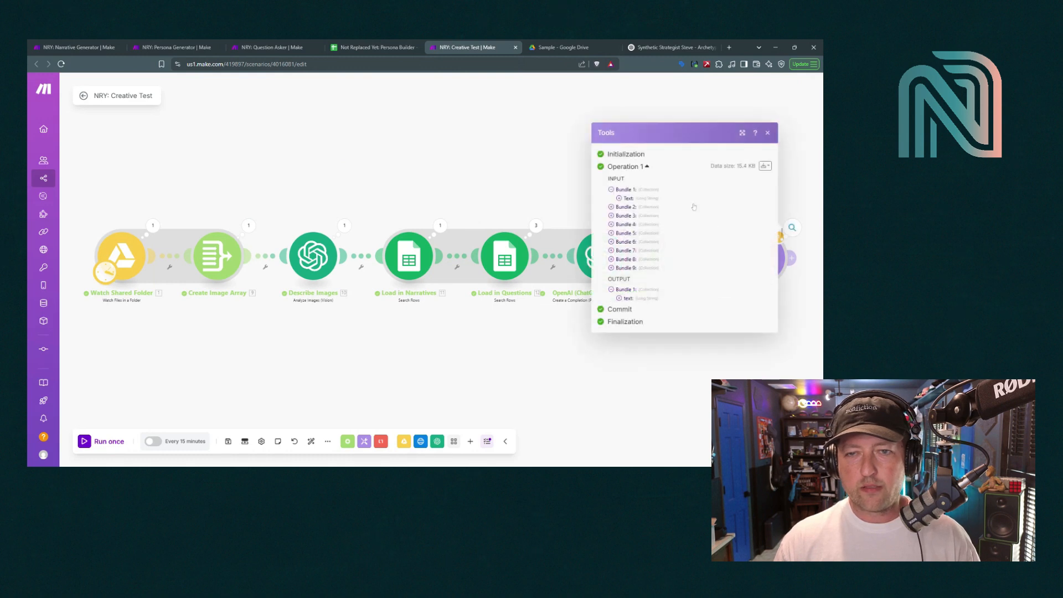
click(619, 298)
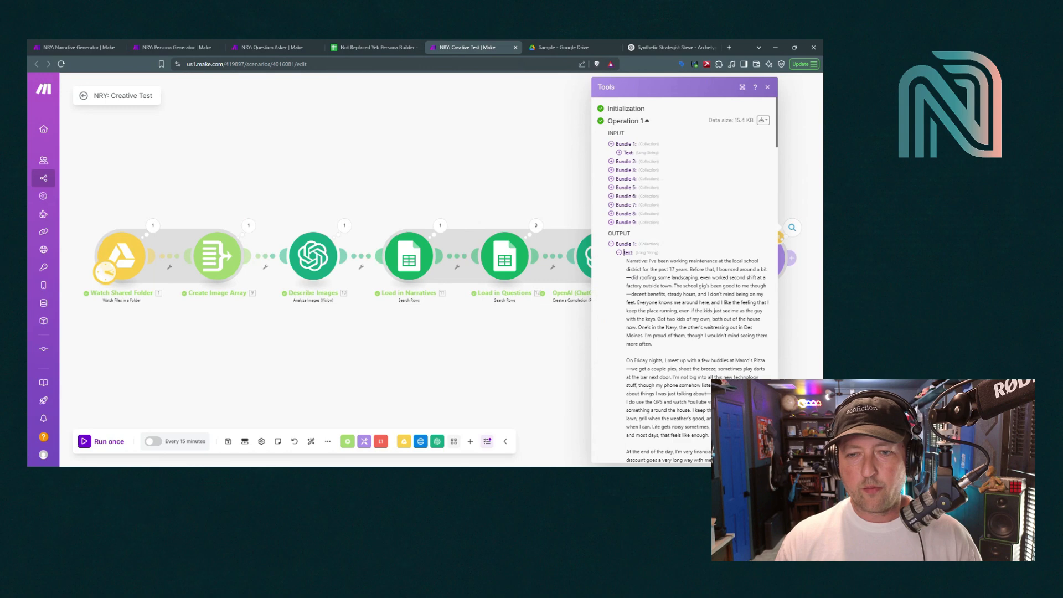
scroll(685, 277, down, 5)
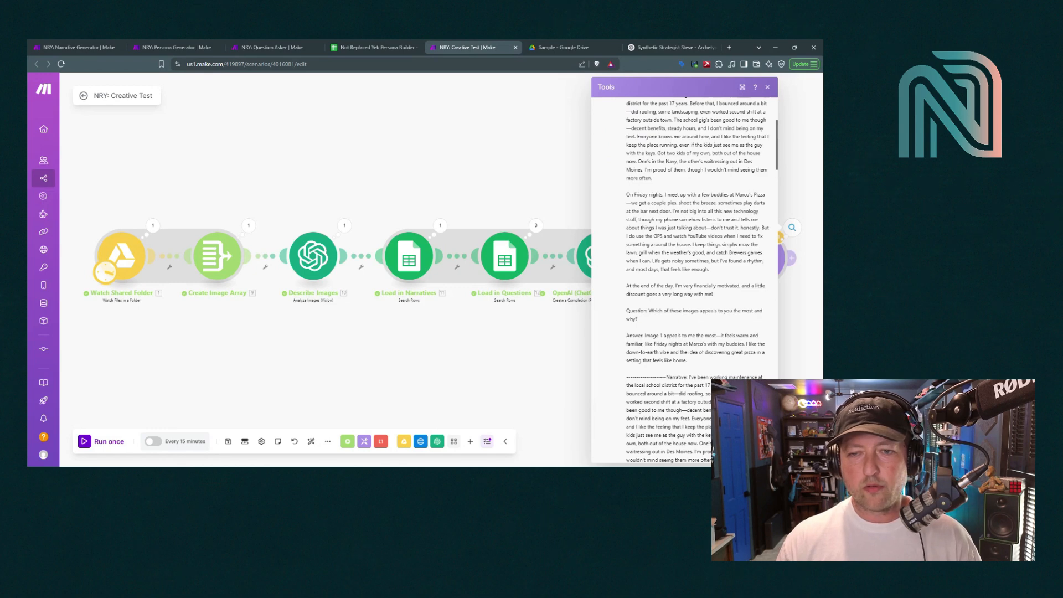
drag(660, 335, 723, 343)
click(722, 344)
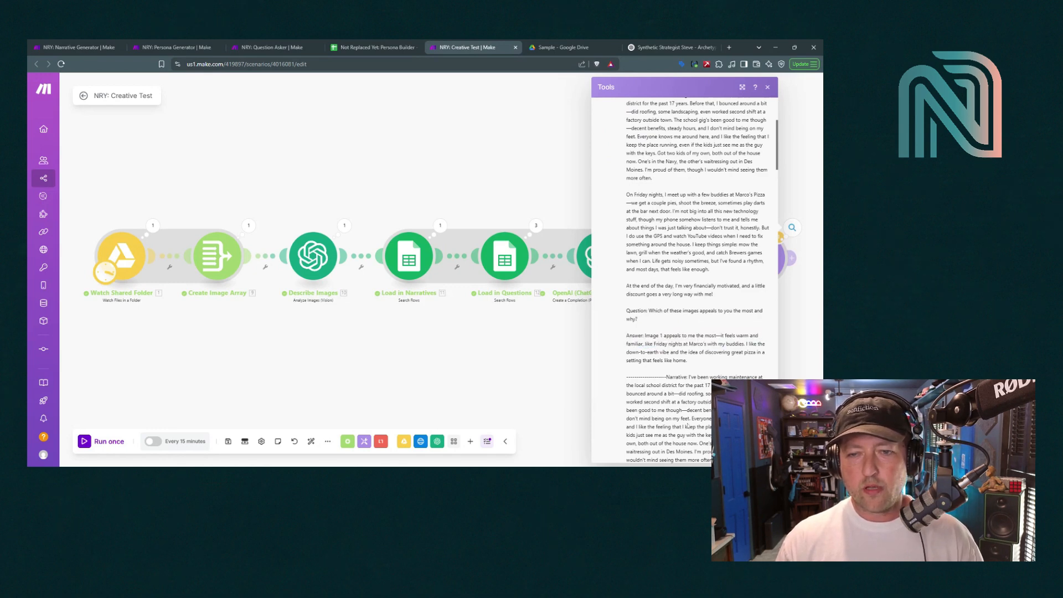
scroll(658, 266, down, 5)
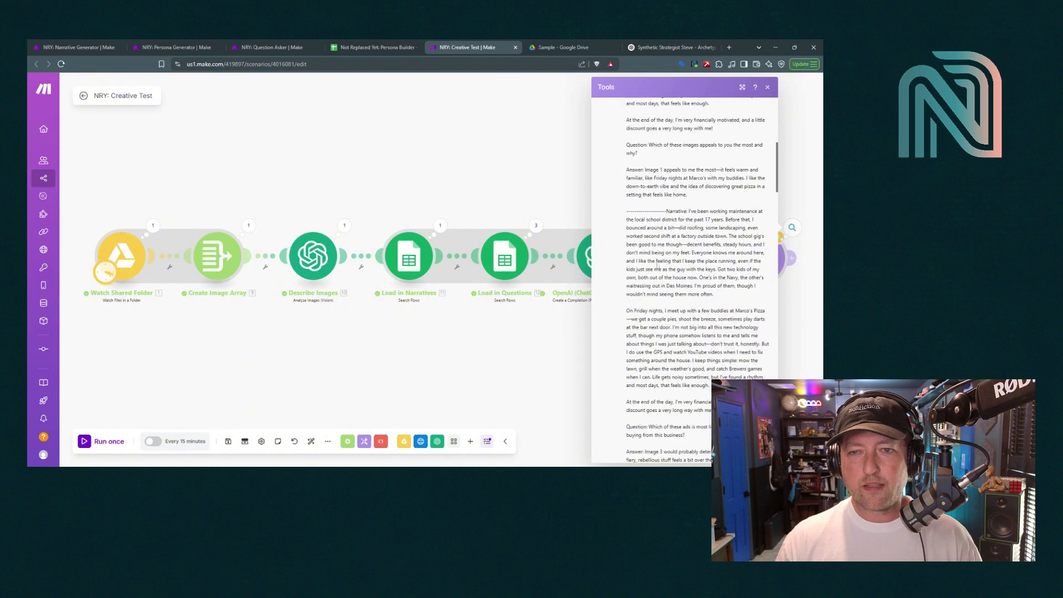
drag(666, 211, 712, 411)
scroll(693, 329, down, 7)
scroll(692, 329, up, 2)
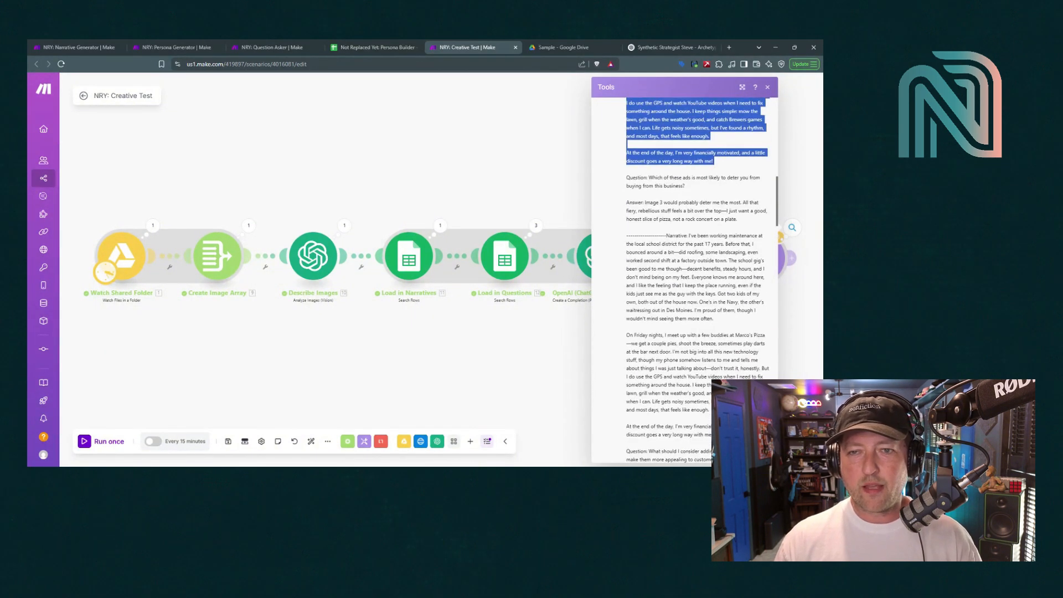
click(693, 329)
scroll(684, 249, up, 5)
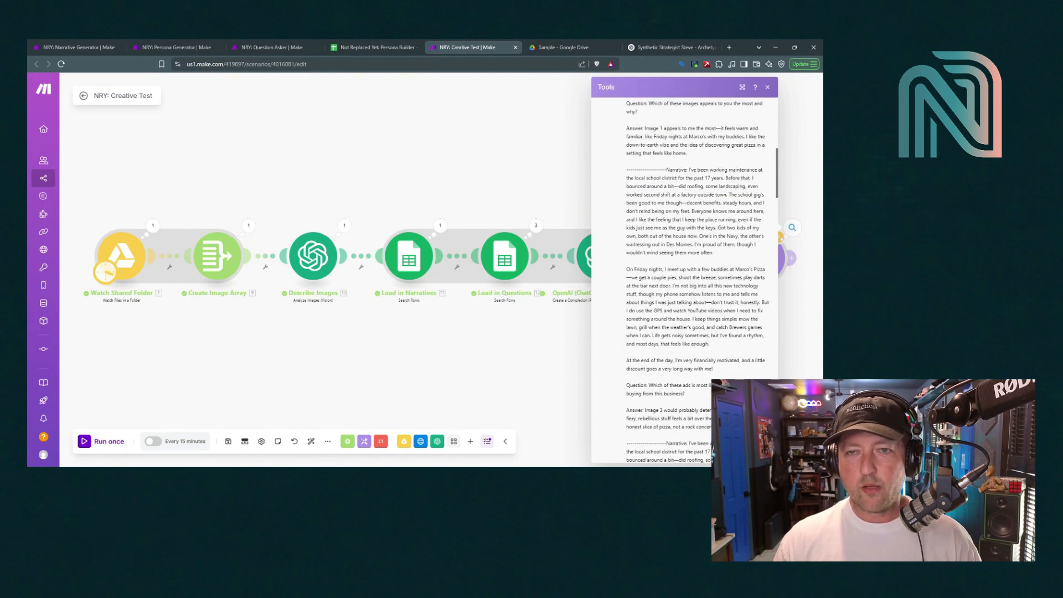
click(768, 87)
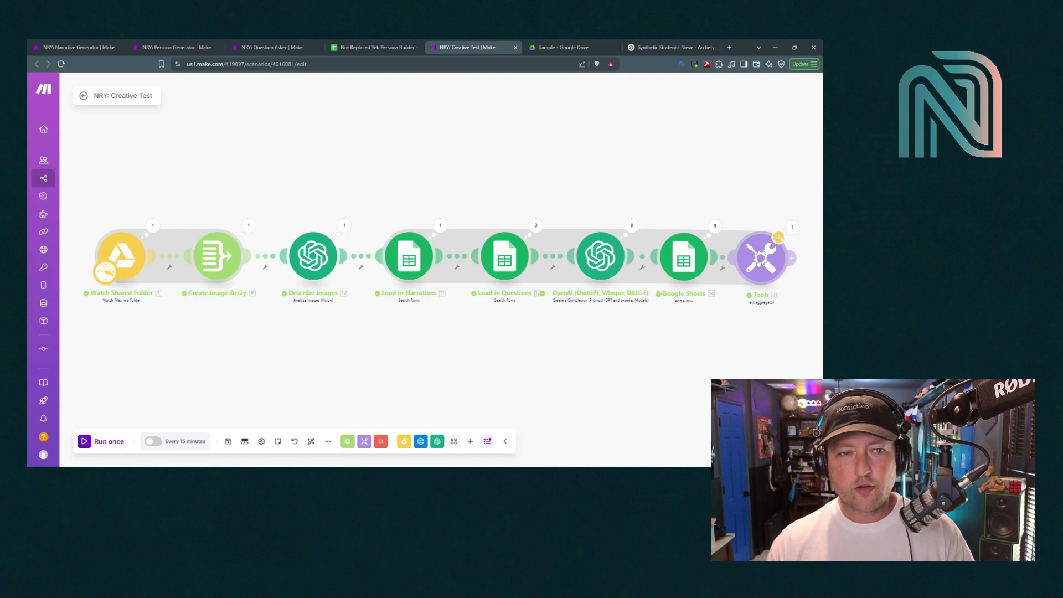
Attach an OpenAI Create a Completion module after the Tools aggregator and open its settings
drag(630, 314, 482, 300)
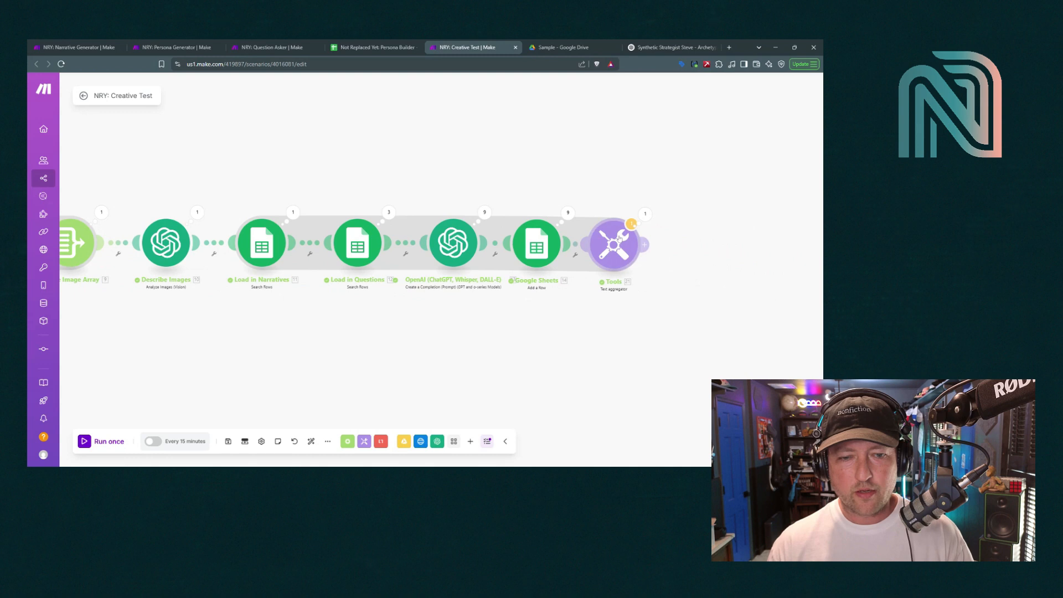
click(438, 442)
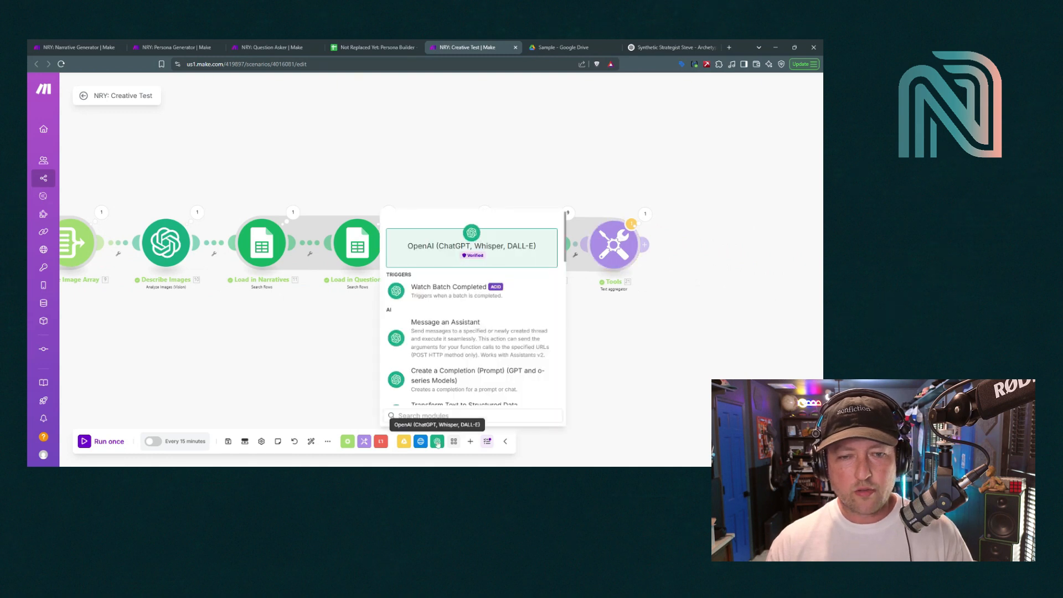
scroll(440, 374, down, 4)
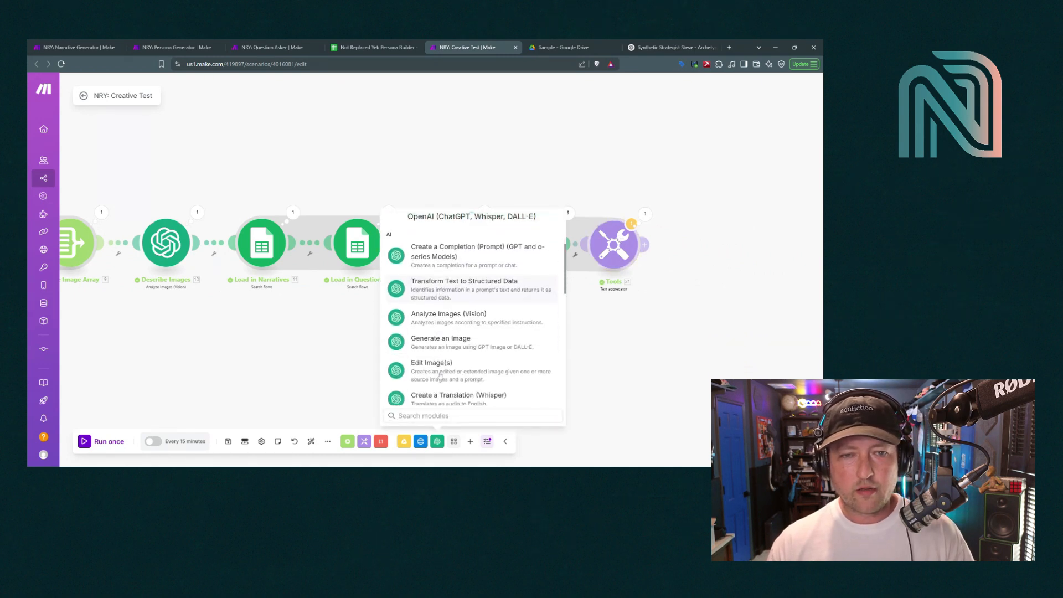
click(443, 252)
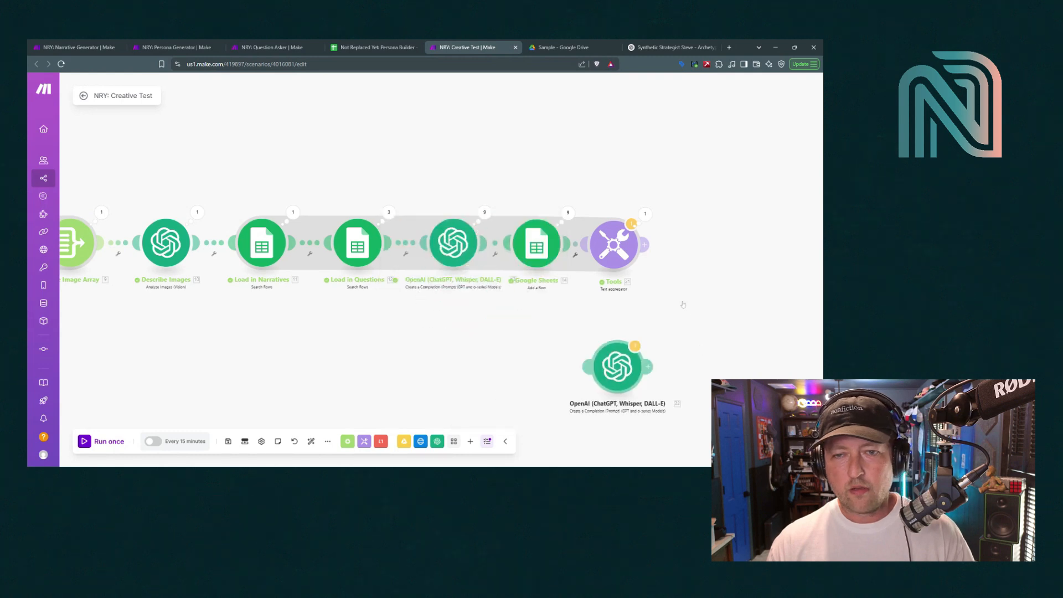
drag(683, 305, 693, 263)
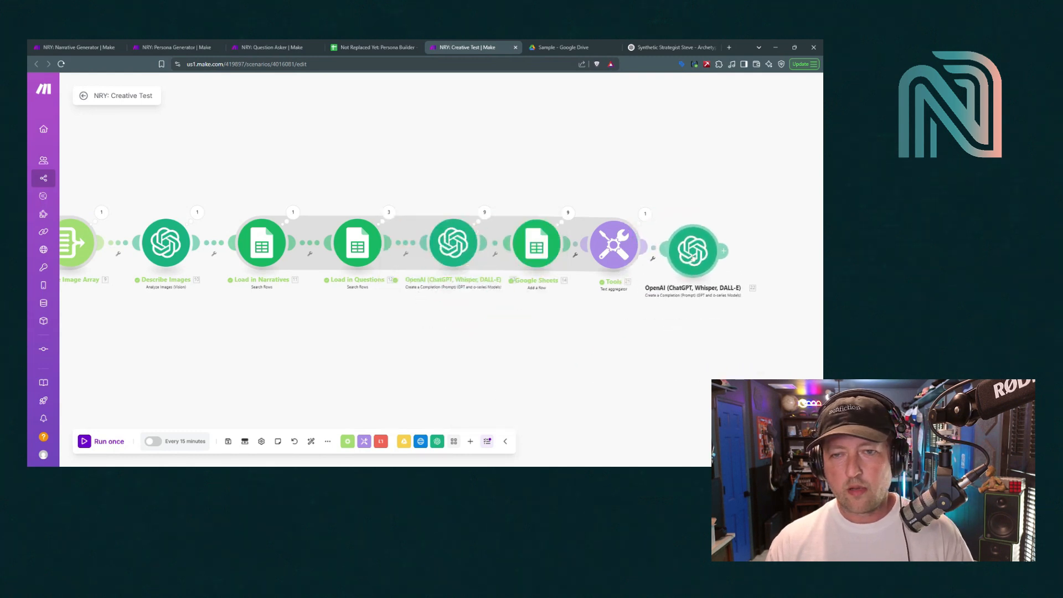
click(694, 255)
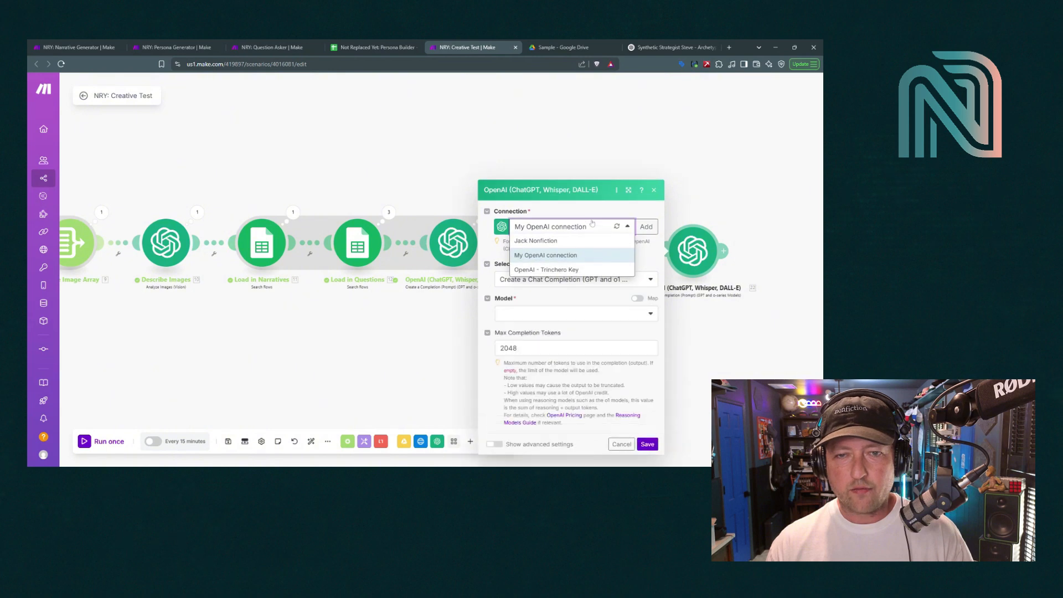
Use the OpenAI connection with chat completion and the chatgpt-4o-latest model
click(573, 190)
click(562, 215)
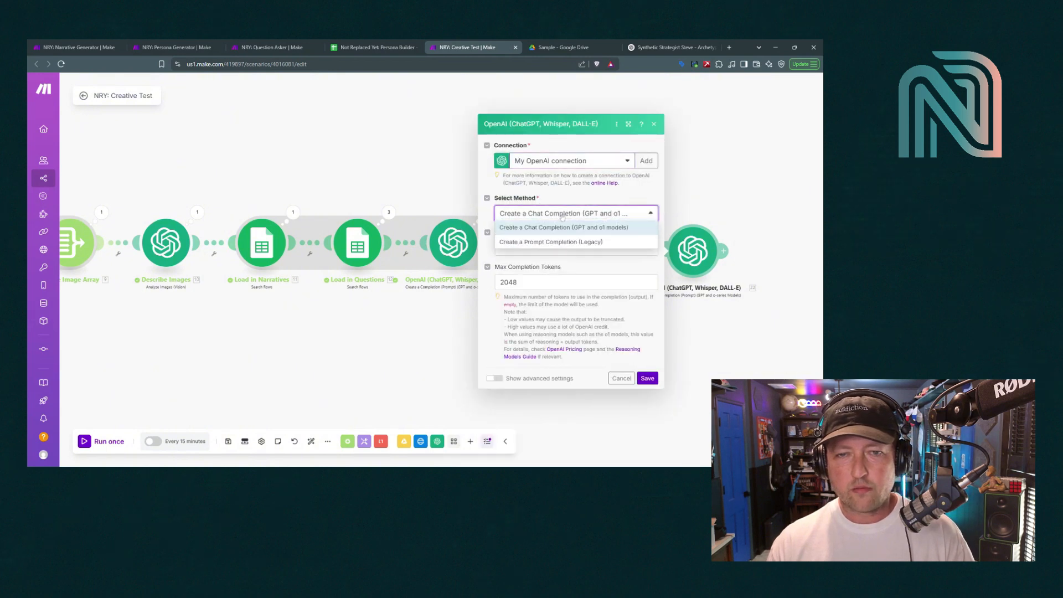
click(563, 216)
click(554, 249)
scroll(542, 324, down, 5)
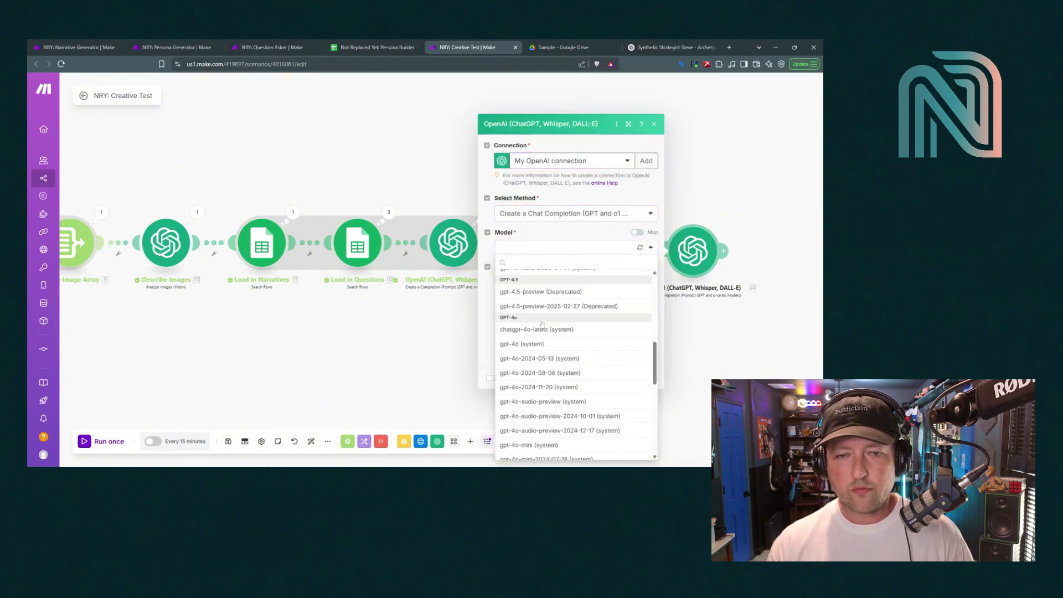
click(540, 344)
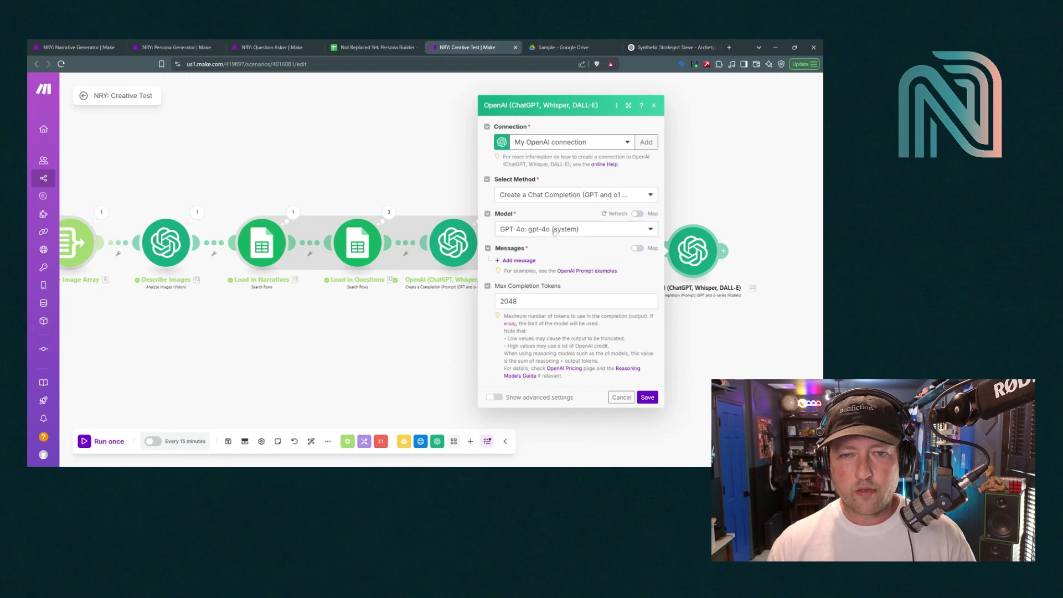
click(555, 231)
click(553, 311)
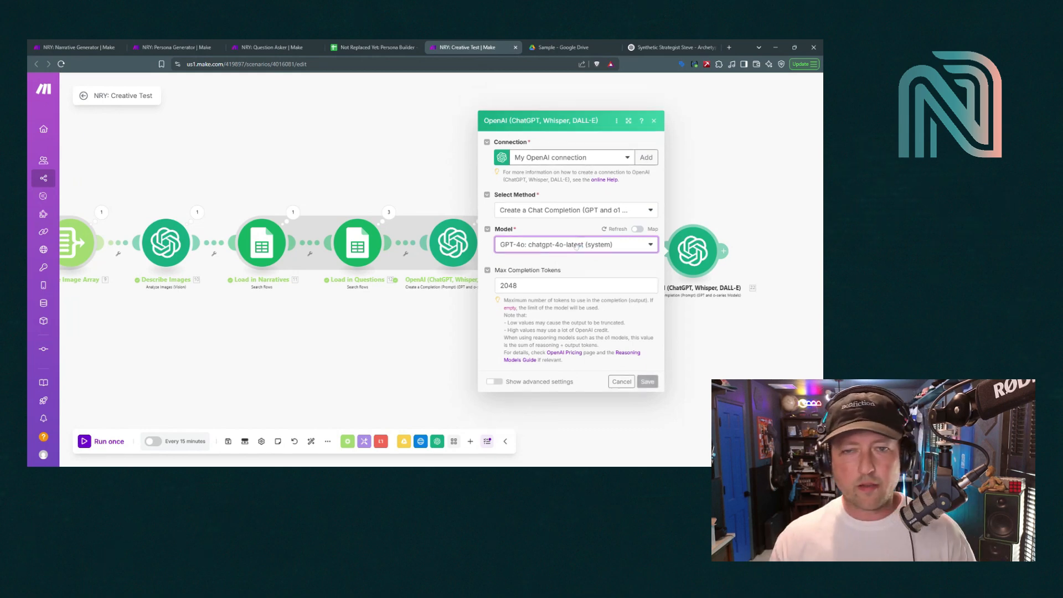
Add a first prompt message with the Developer / System role
click(520, 261)
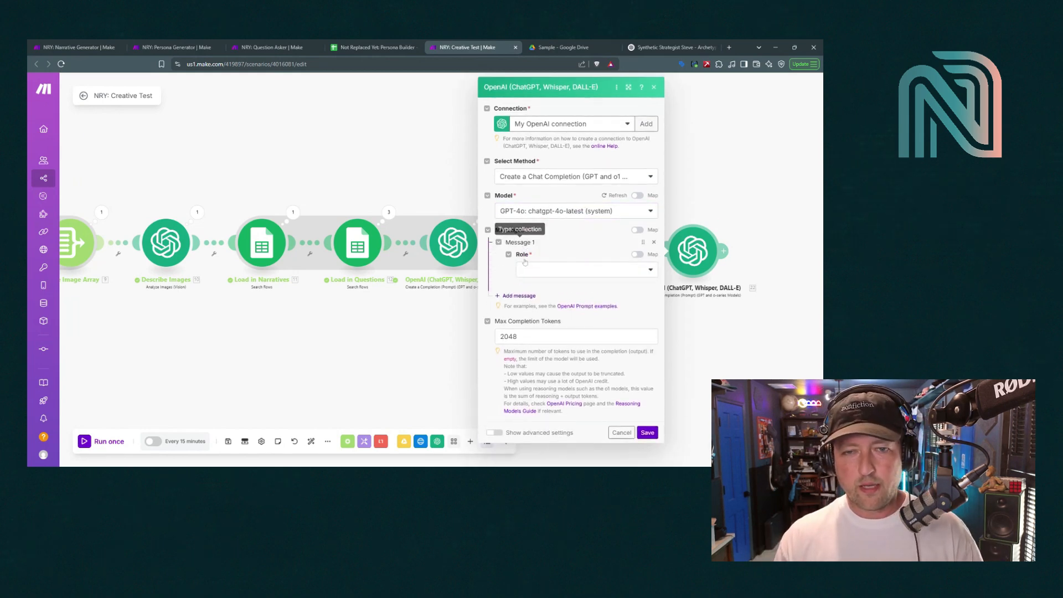
click(554, 269)
click(542, 313)
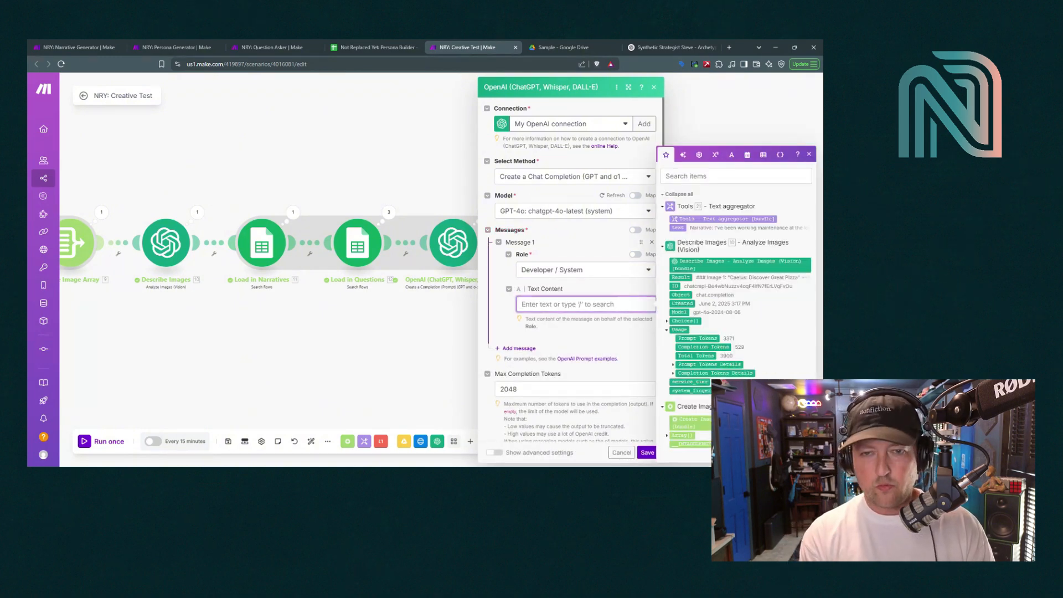
Write the system prompt requesting an email summarising the personas' survey answers about the images, and save
text(You will be provided w)
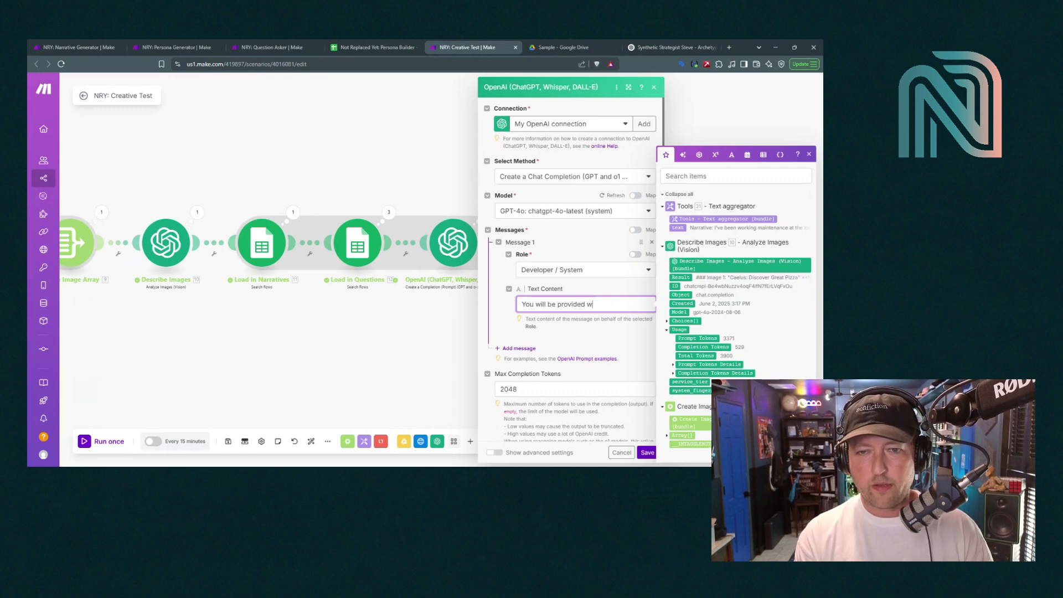
text(ith a)
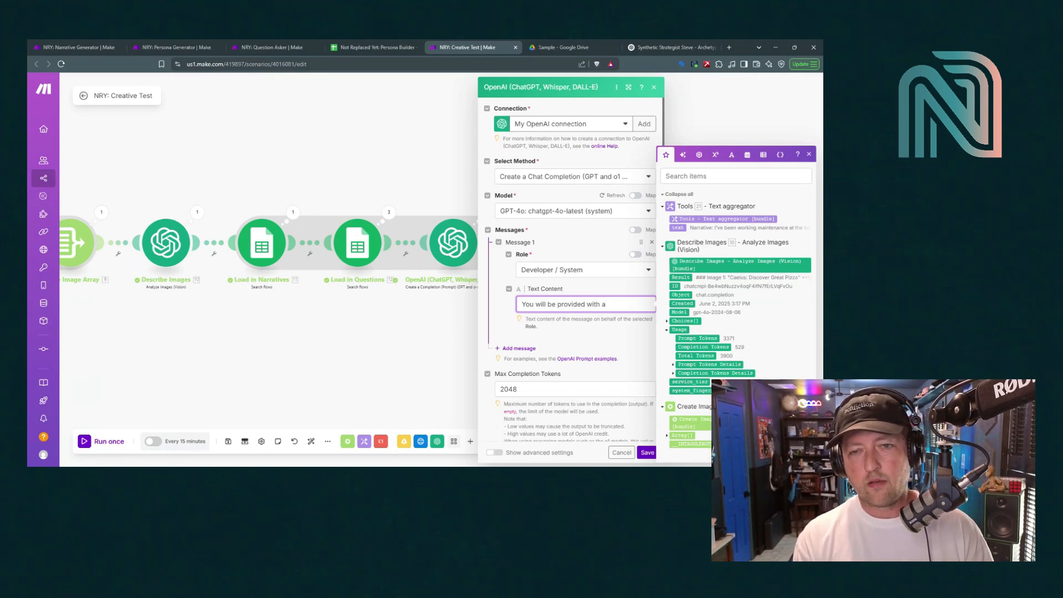
text( document )
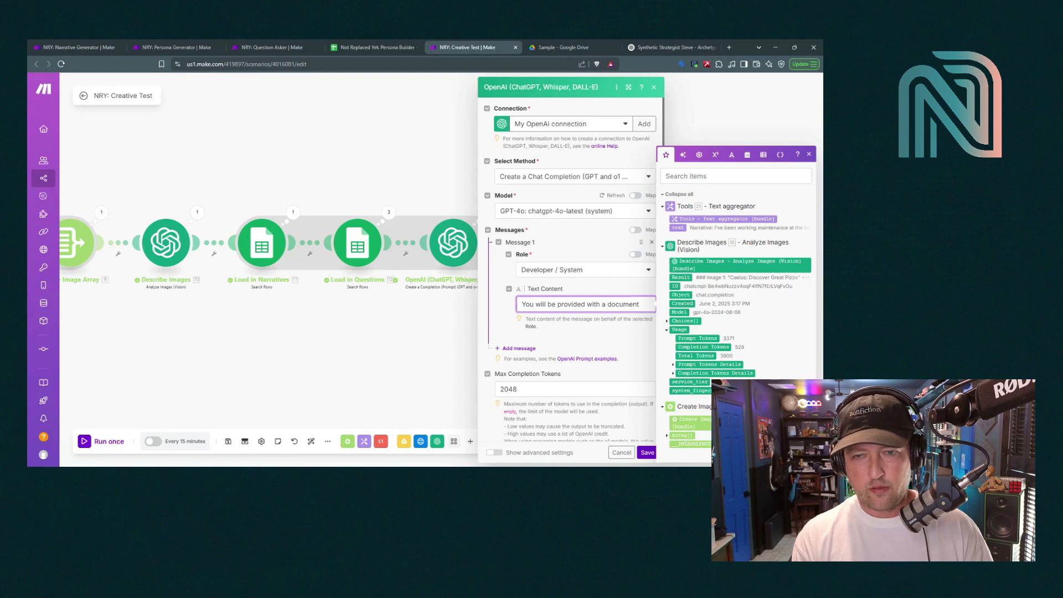
text(detailing )
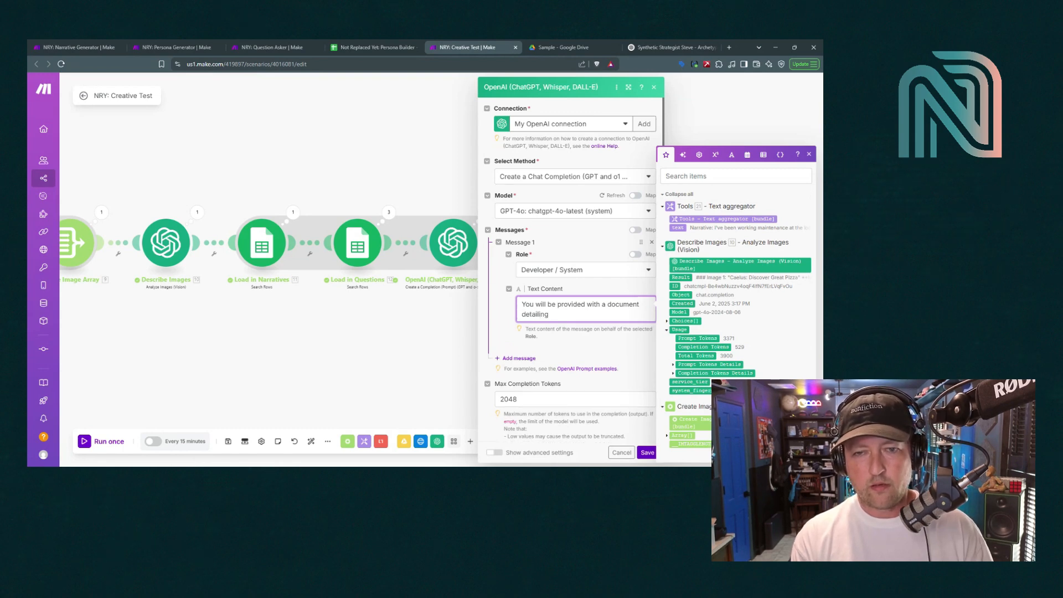
text(survey question)
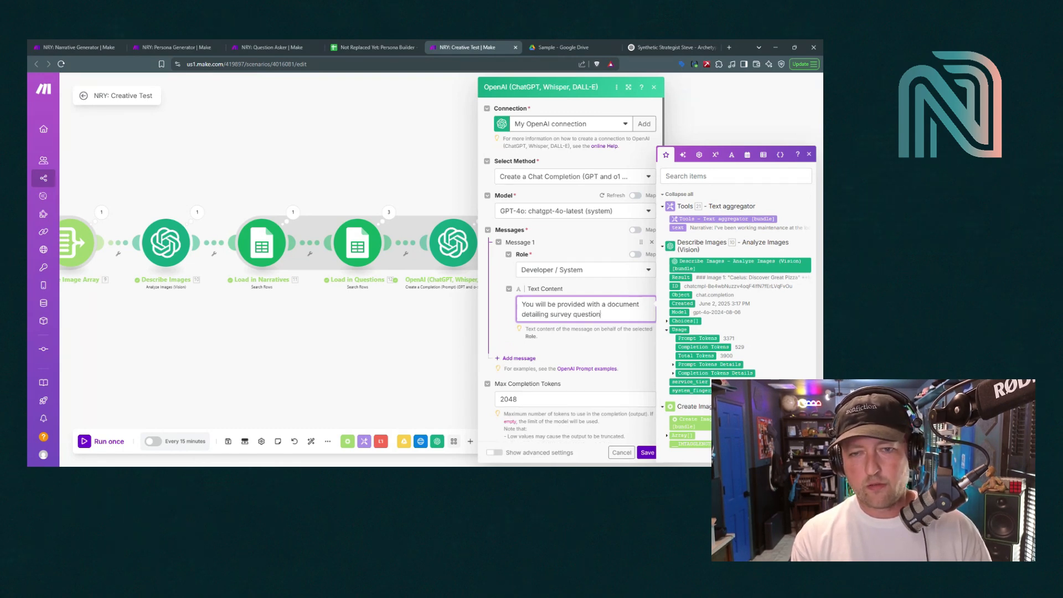
text(s sent )
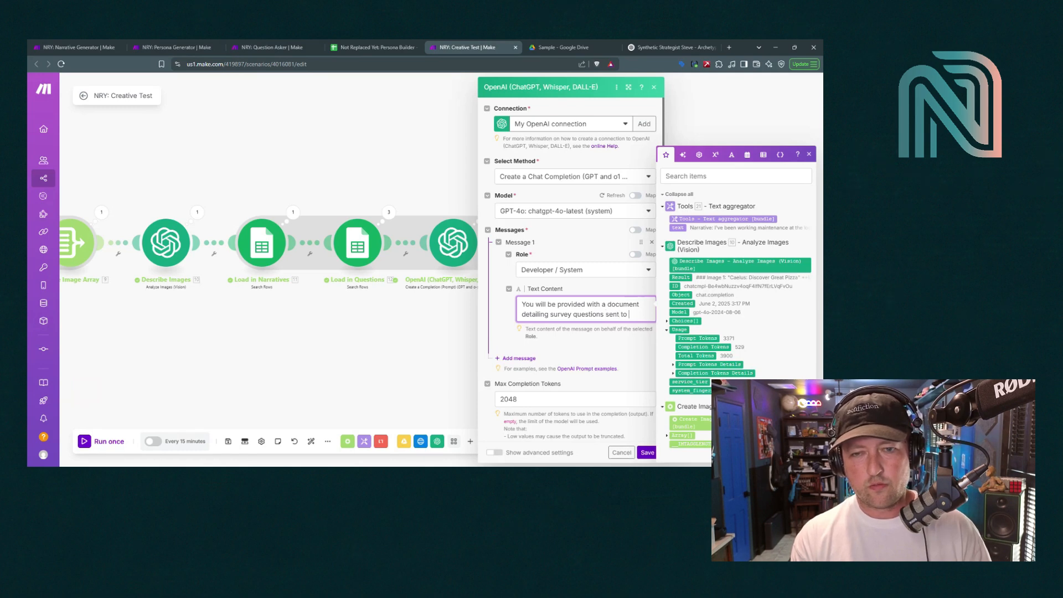
text(to synthetic personas (a)
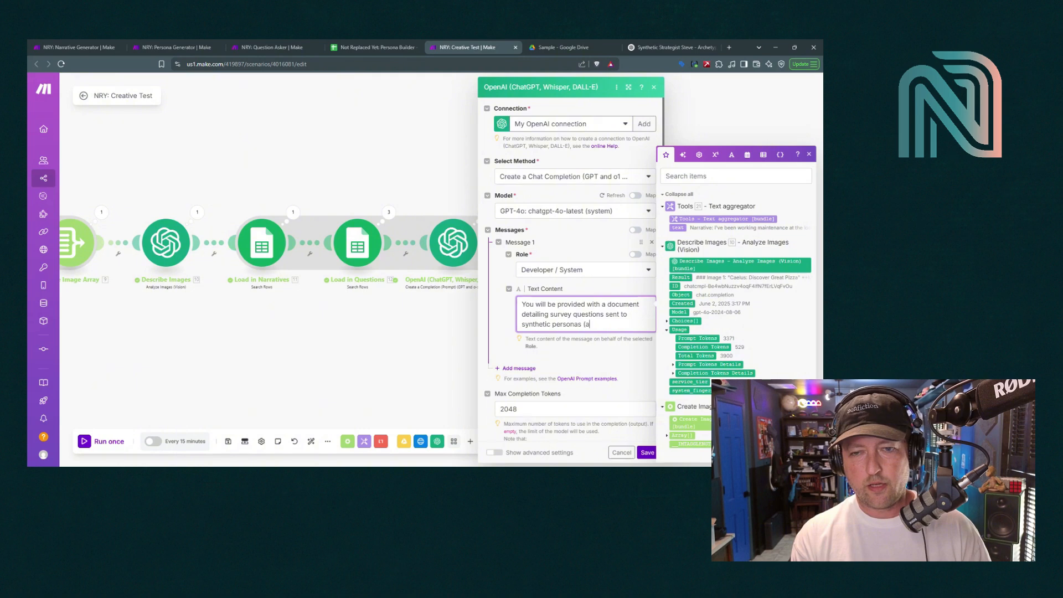
text(i-generated)
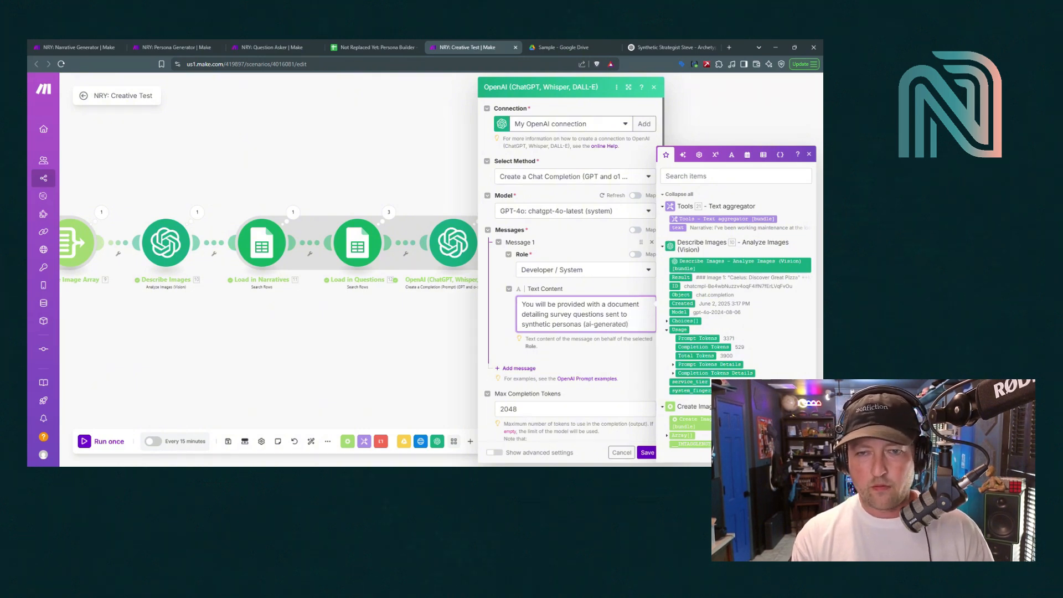
text() with questions relating t)
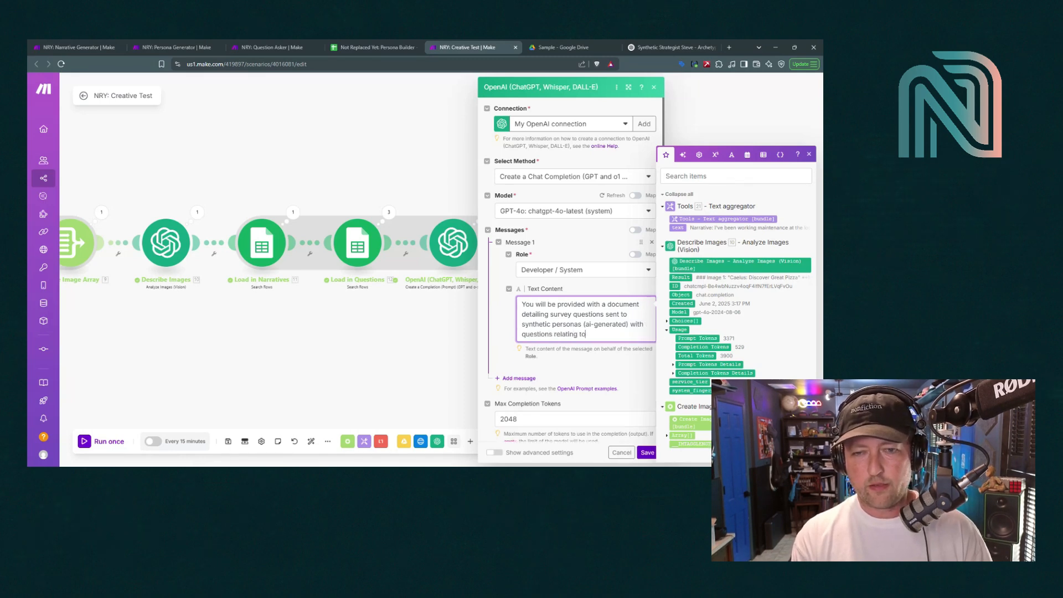
text( of image)
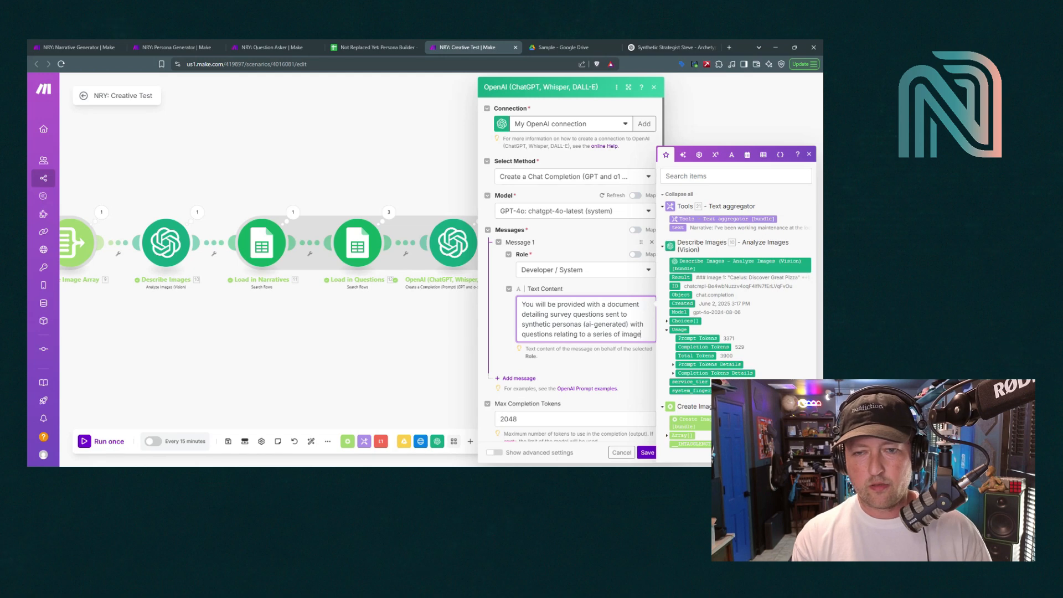
text(s that these pers)
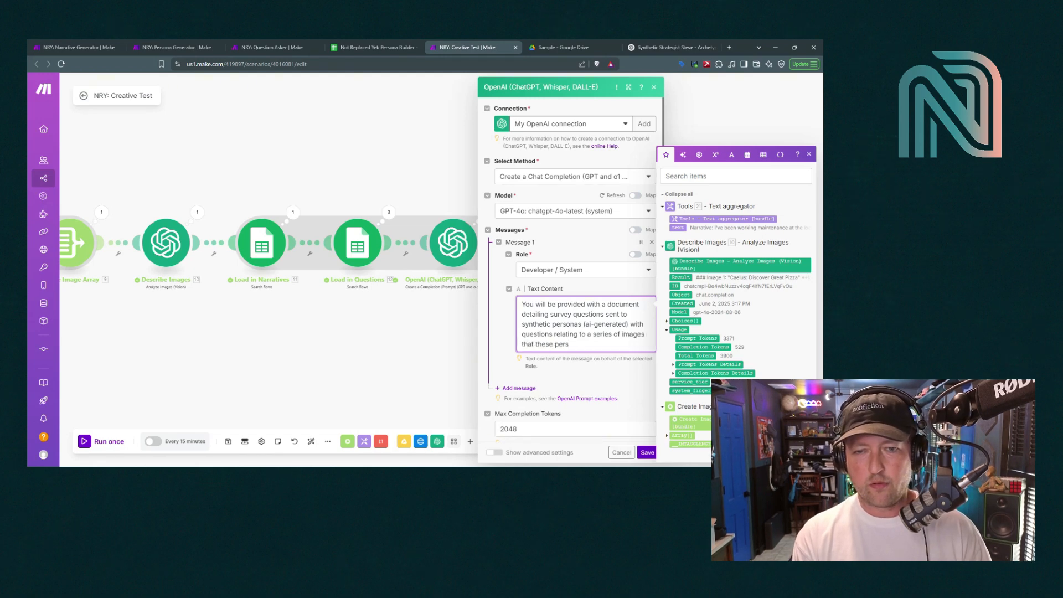
text(onas were show.)
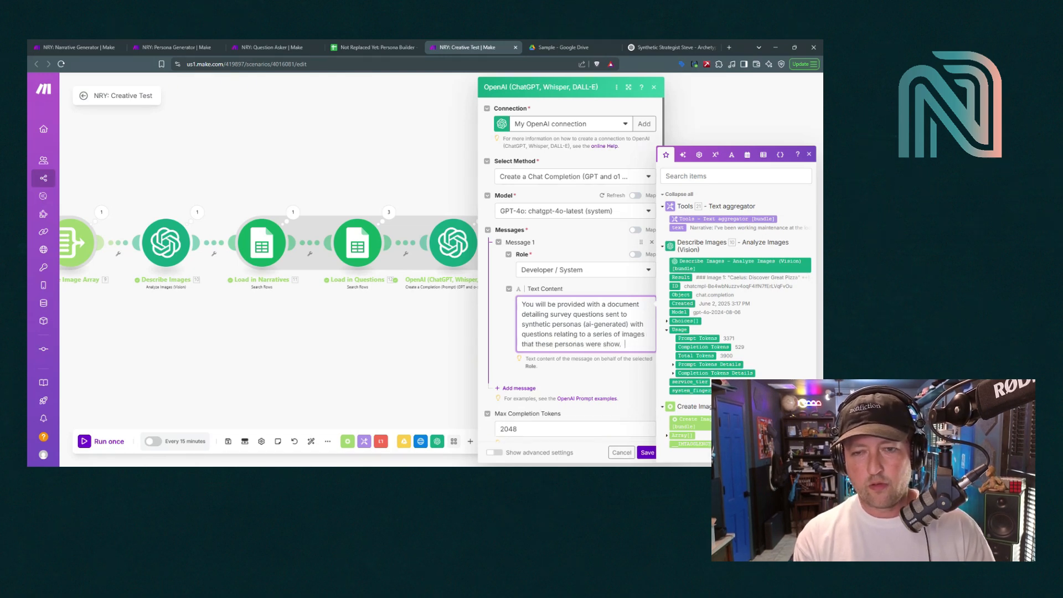
text(  Your job is to)
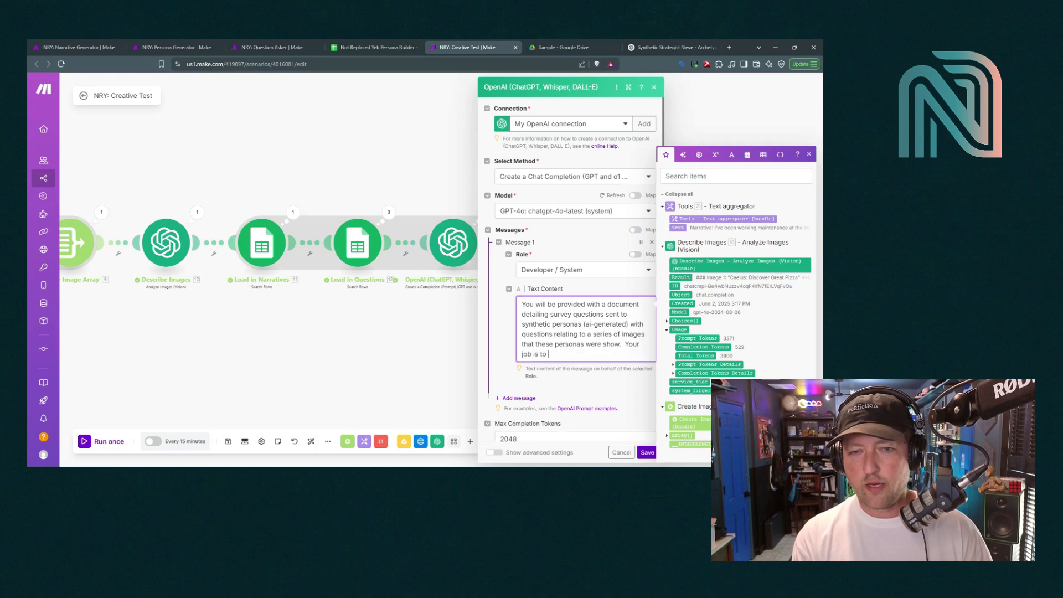
text( writ)
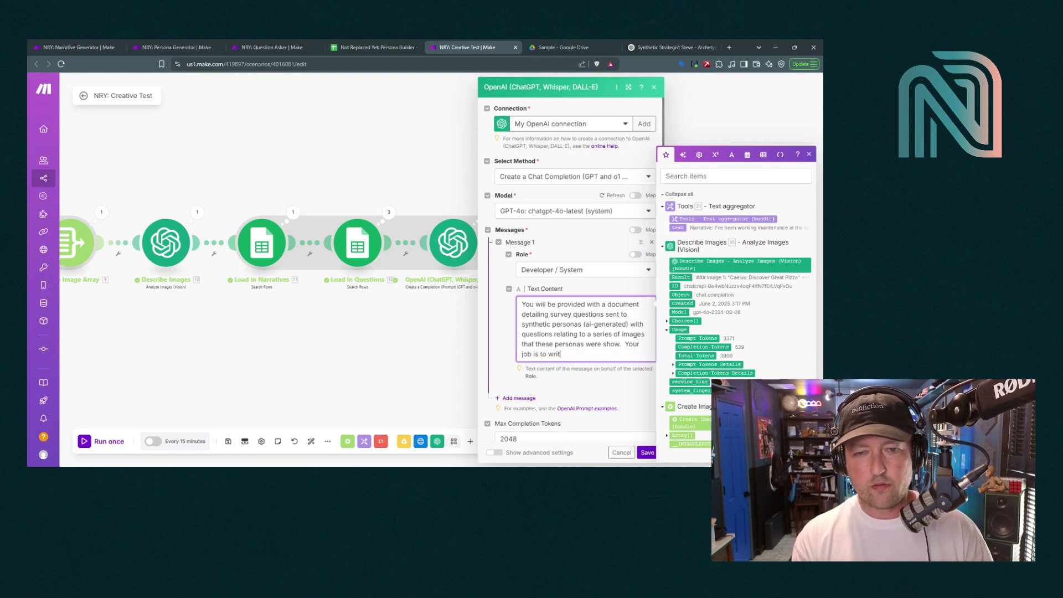
text(e understand t)
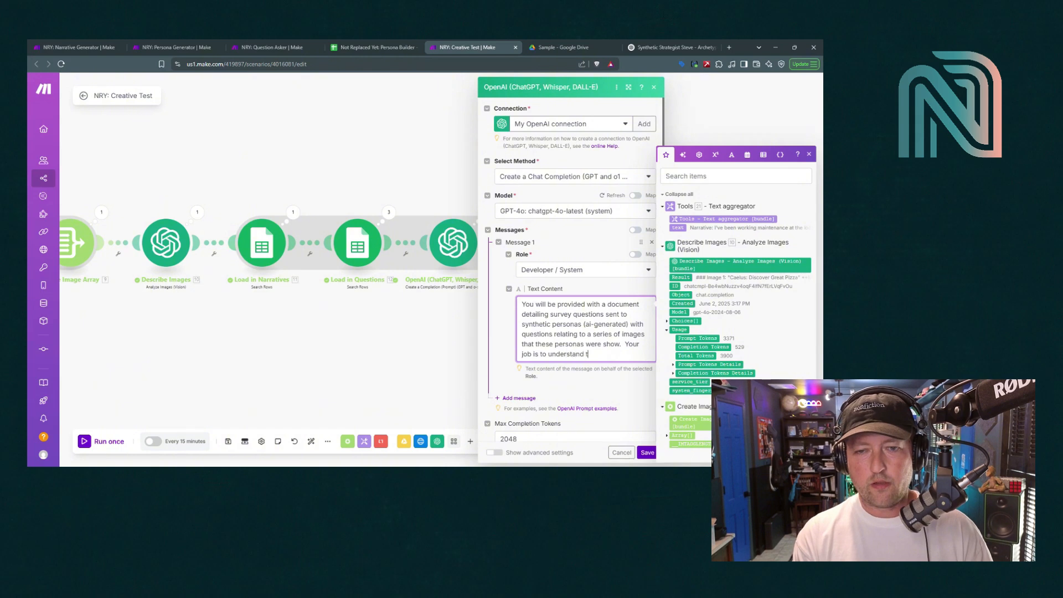
text(hese personas')
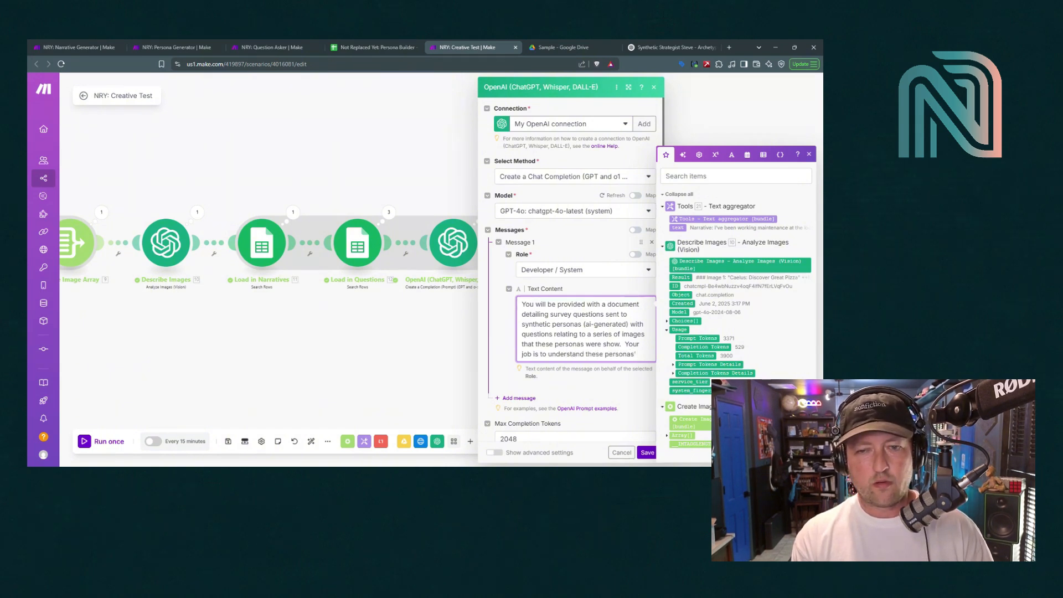
text( responses )
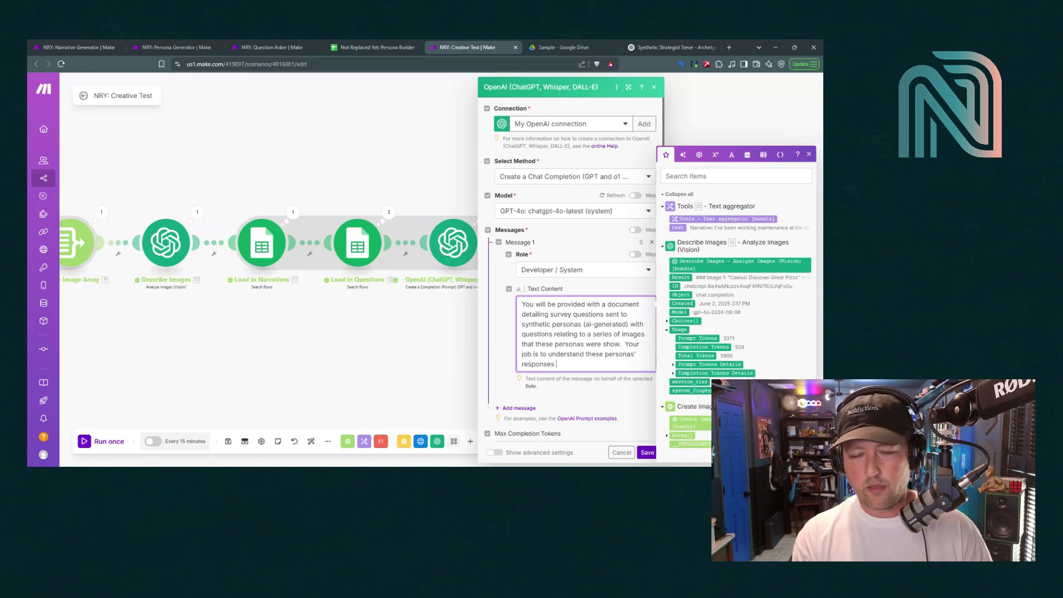
text(and)
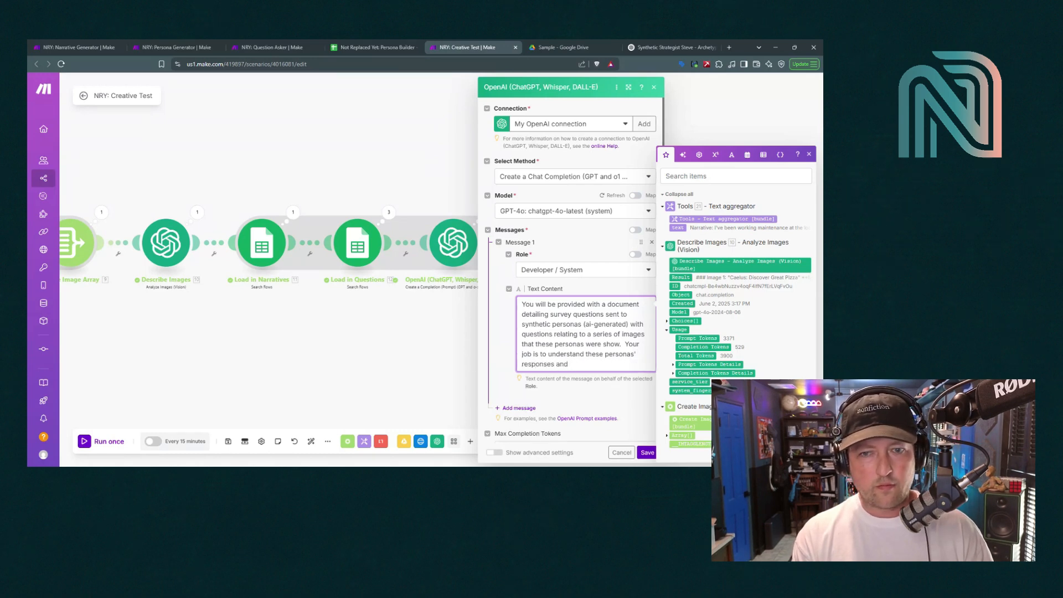
text( feelings about)
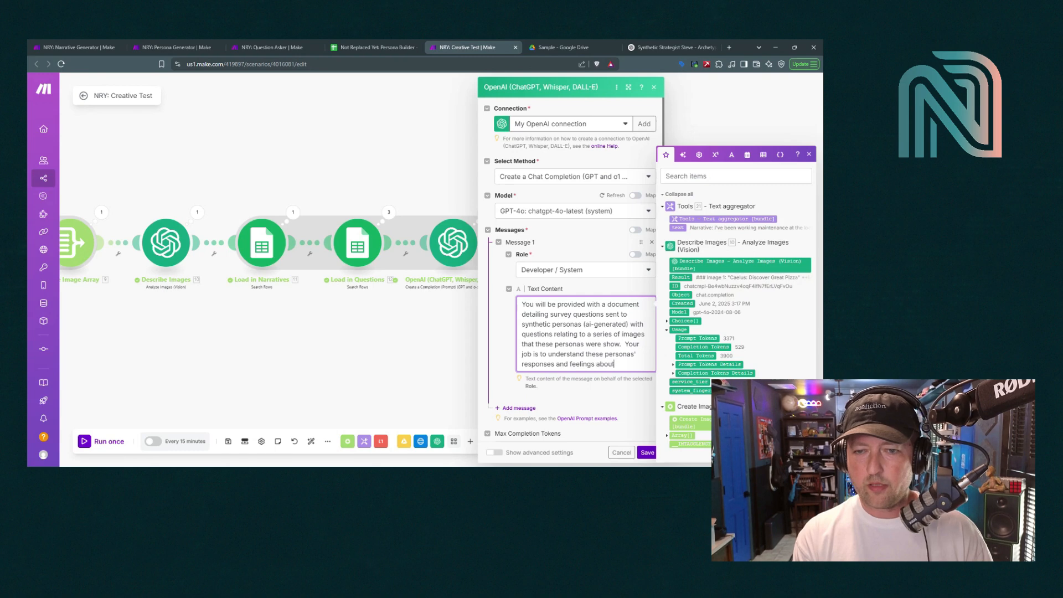
text( the images, and )
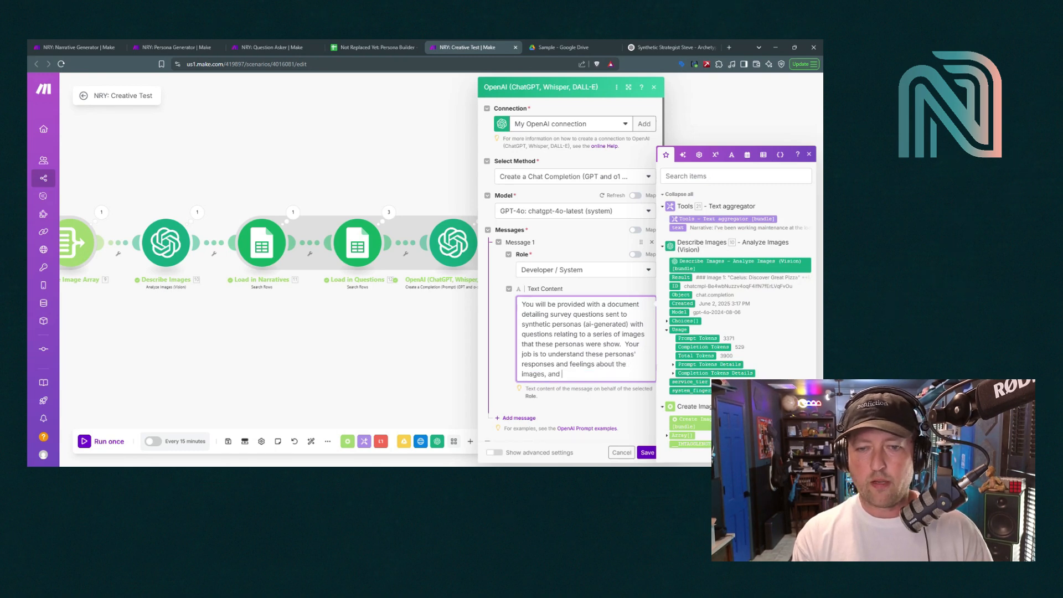
text(write an email to Je)
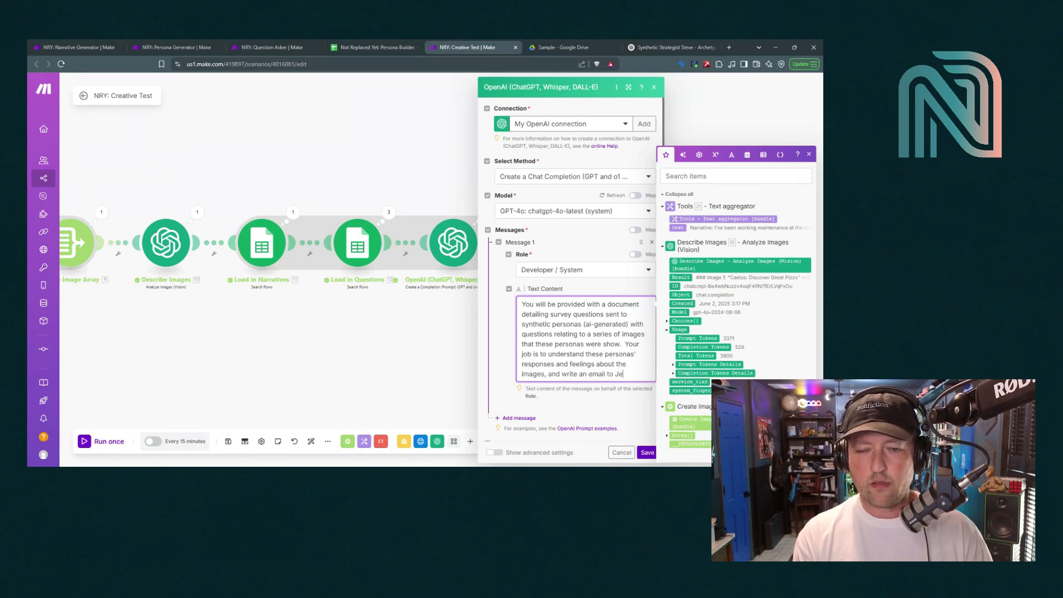
text(sse (me))
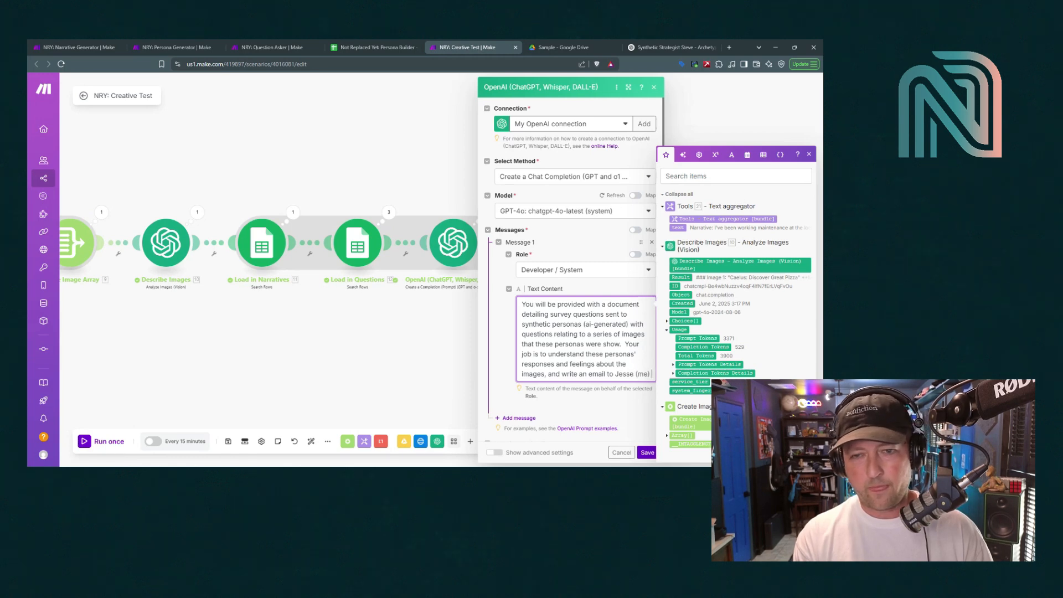
text( deta)
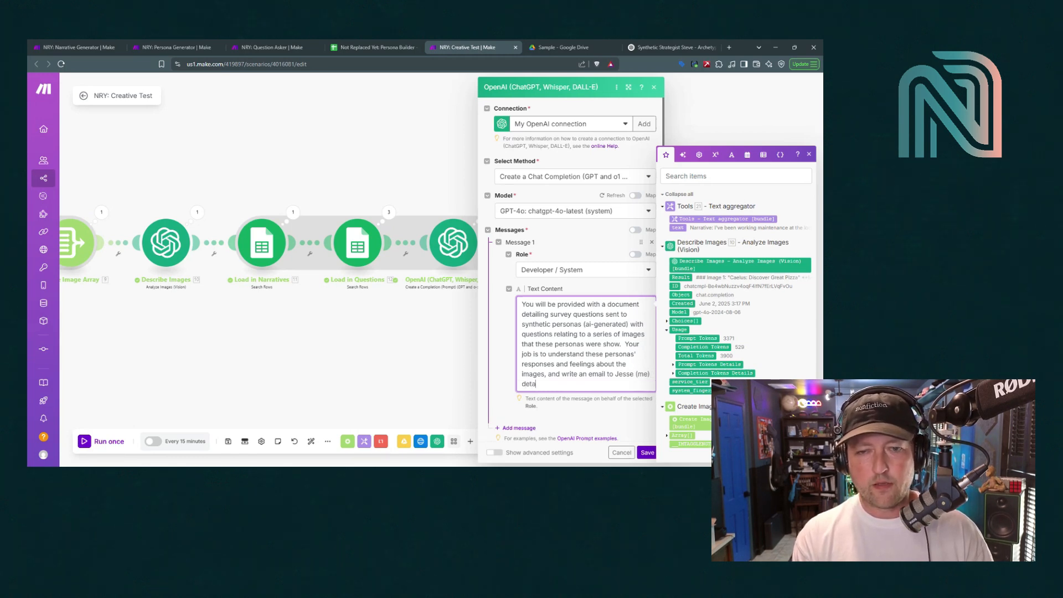
text(iling the)
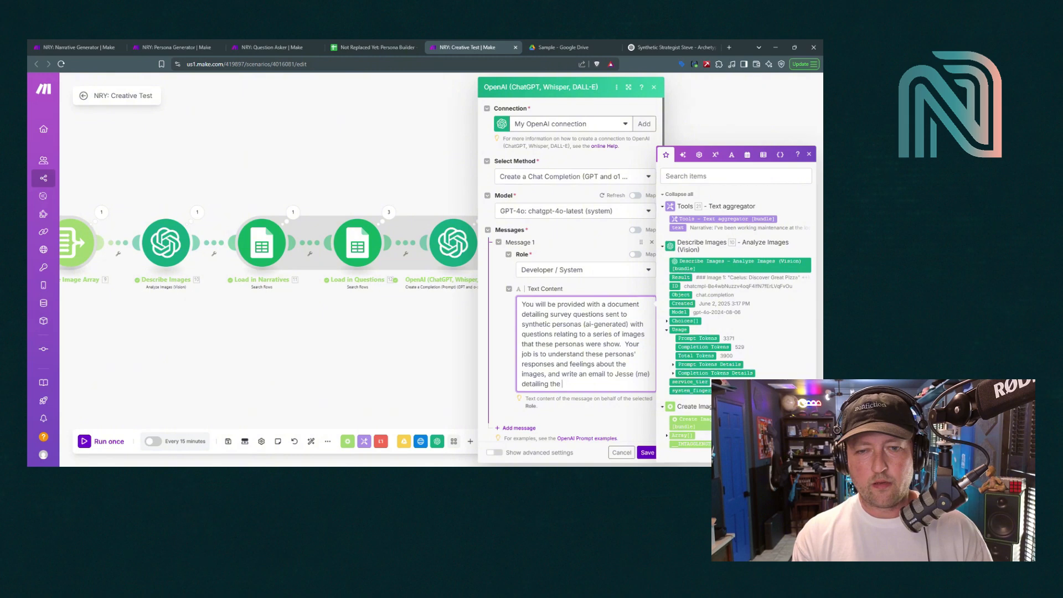
text( question/an)
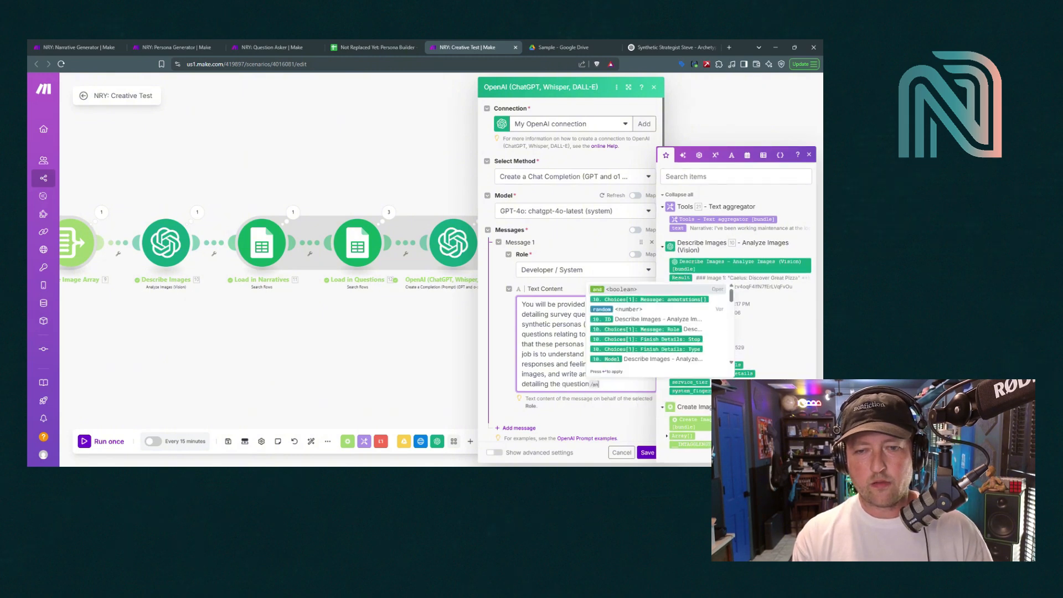
text(swer results)
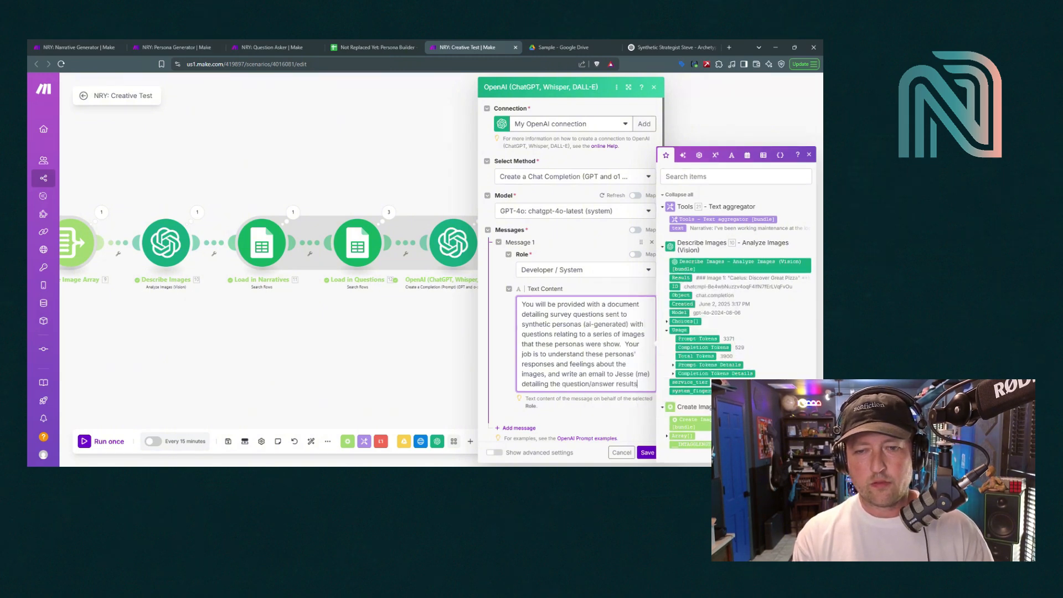
text( so that )
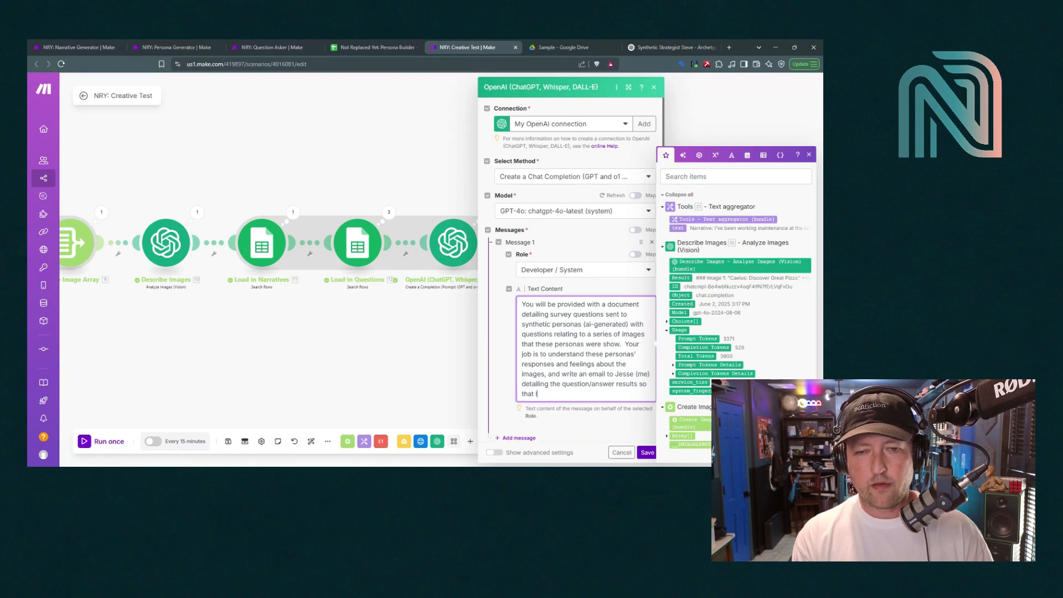
text(I can understand)
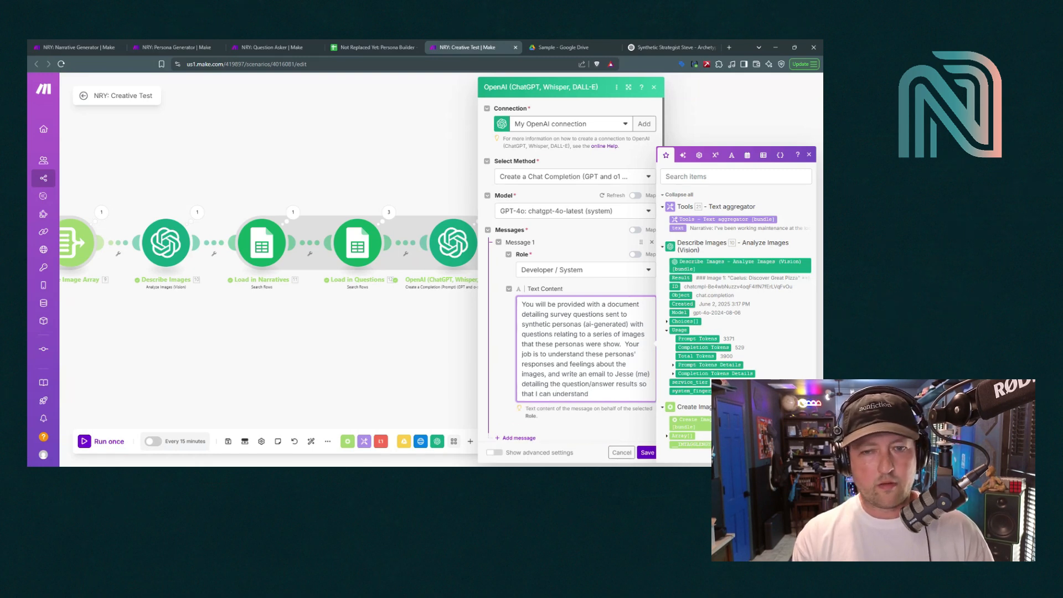
text( what these sy)
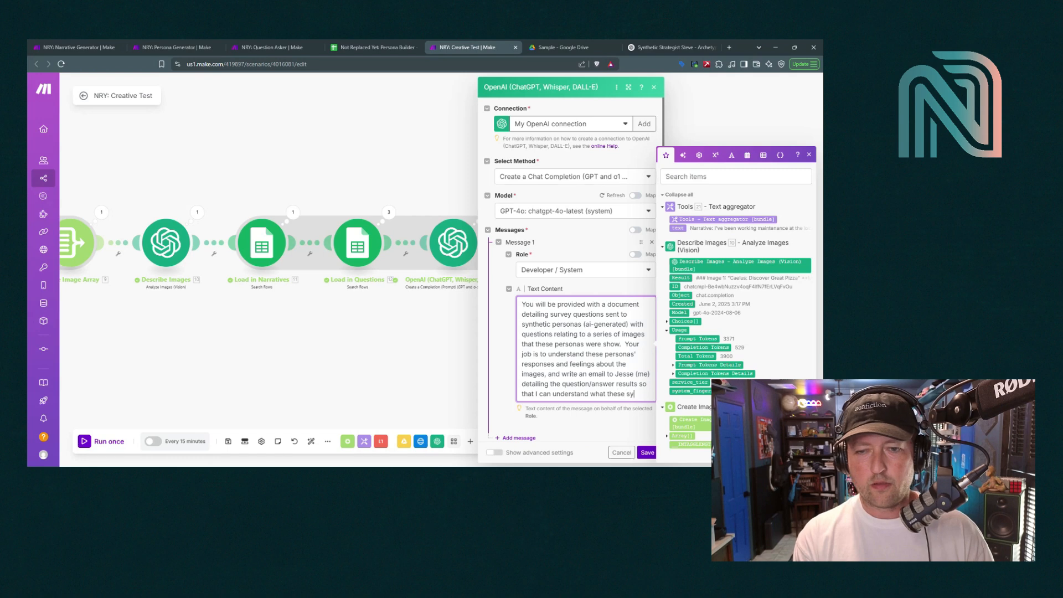
text(nthetic personas had)
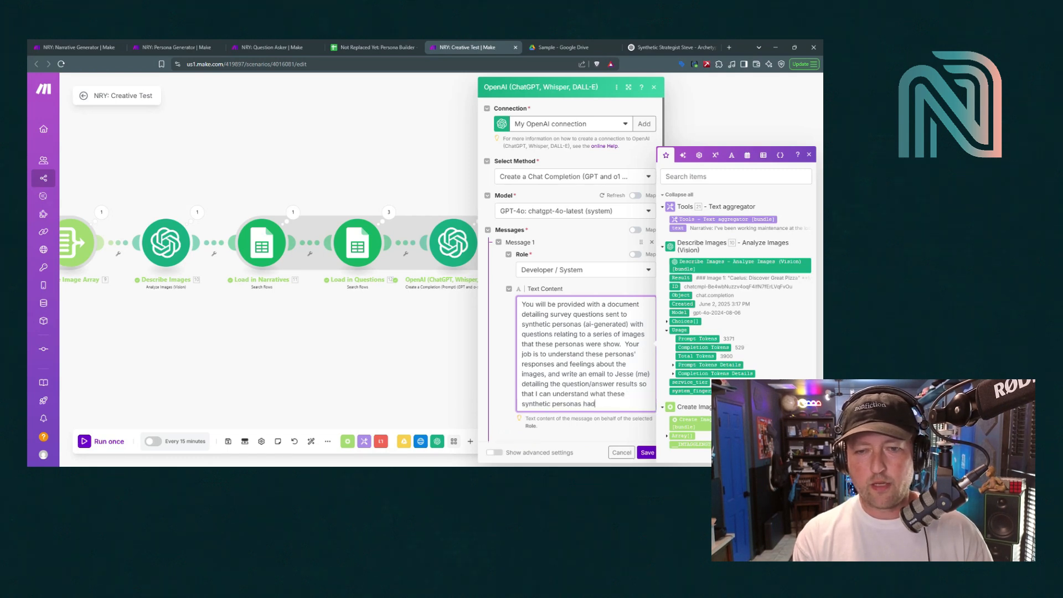
text( to say about the ima)
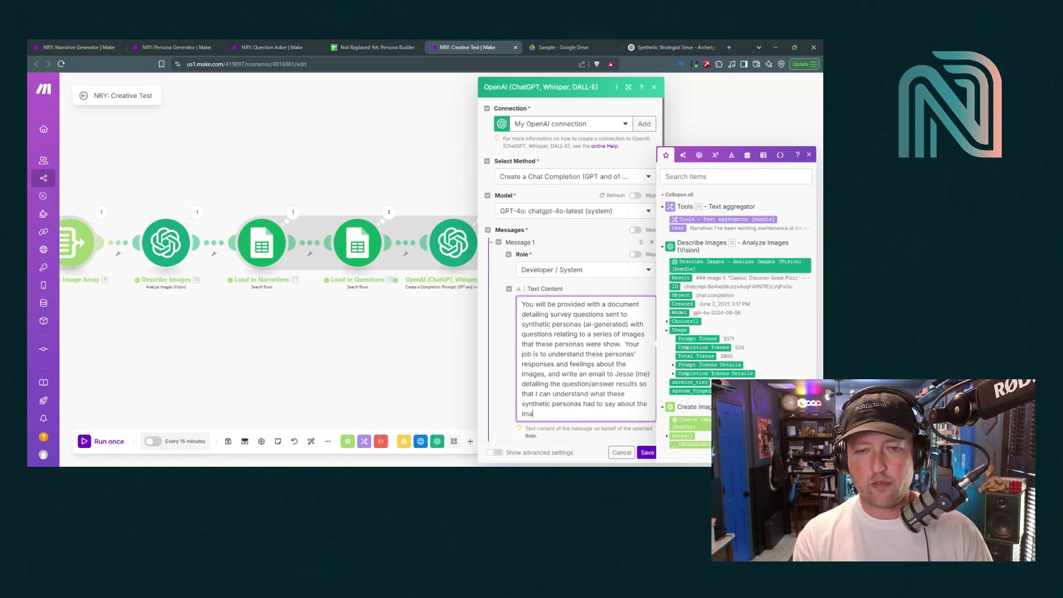
text(ge choices.)
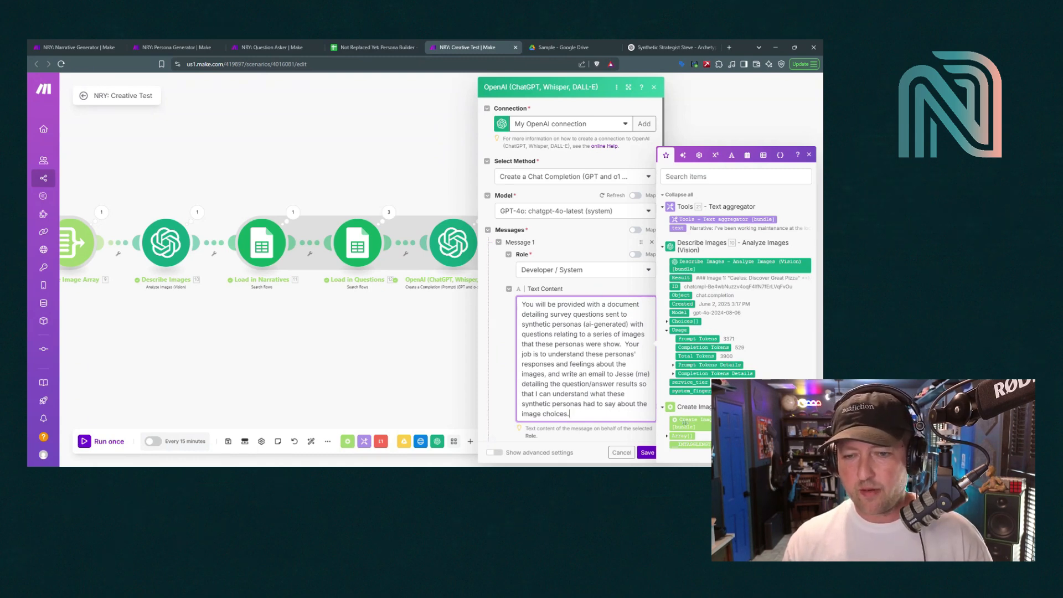
scroll(652, 441, down, 3)
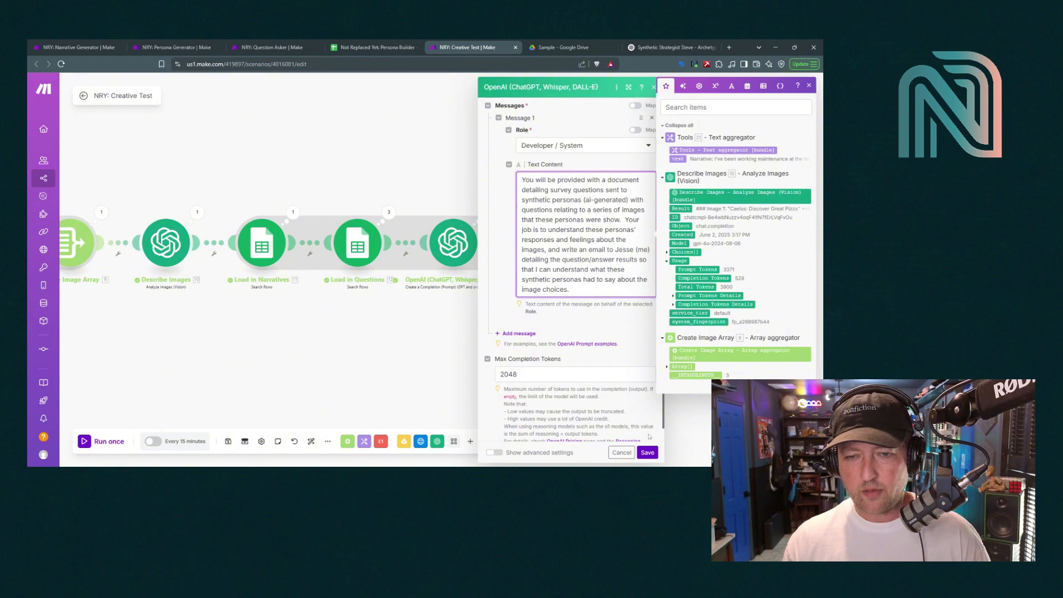
click(647, 452)
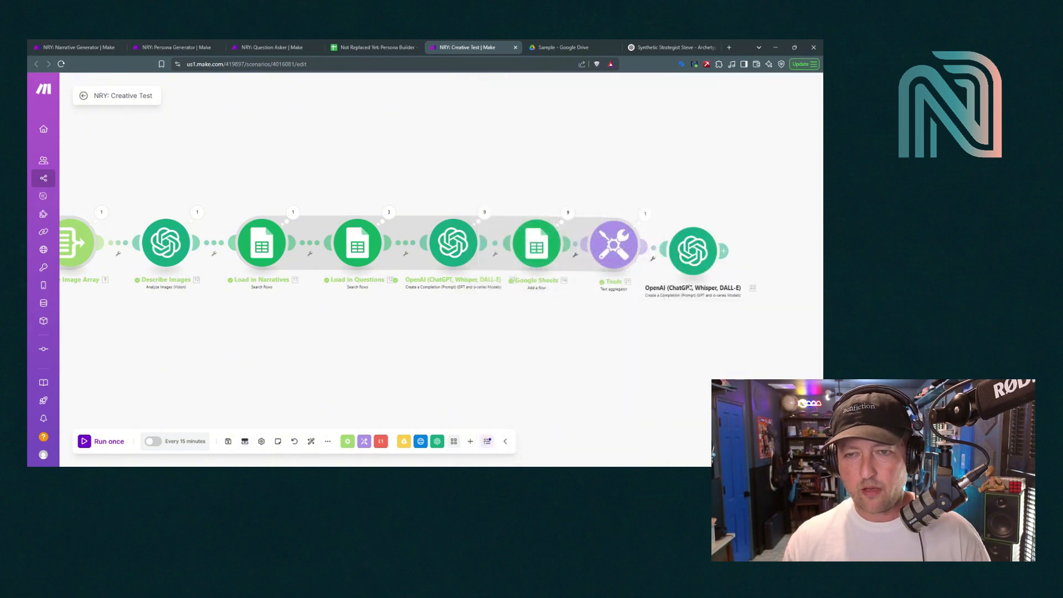
Add a User message reading 'Context:' followed by the mapped aggregated text (21. text)
click(697, 238)
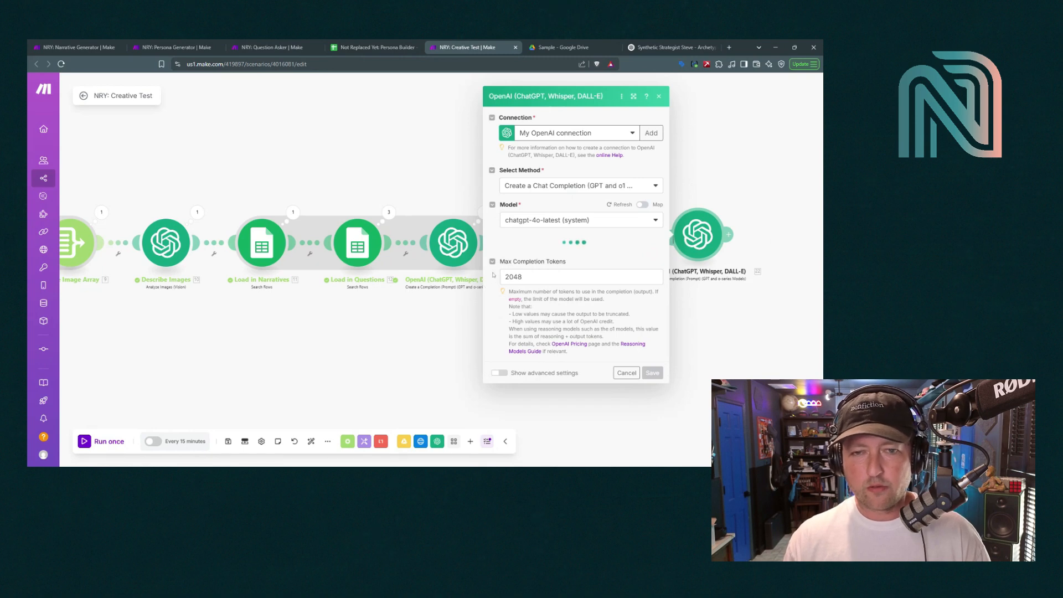
scroll(492, 301, down, 3)
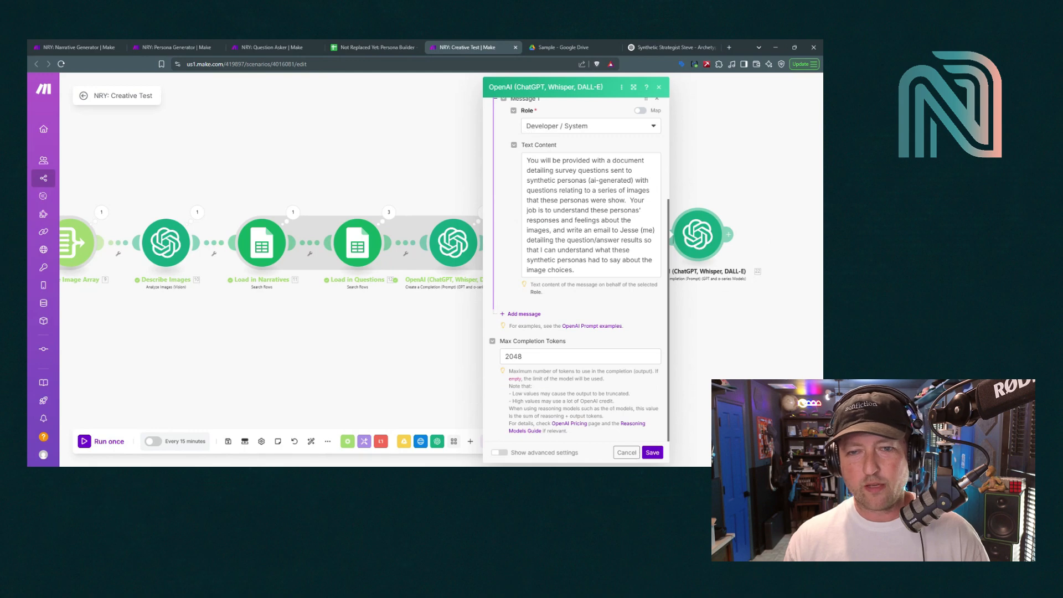
click(524, 314)
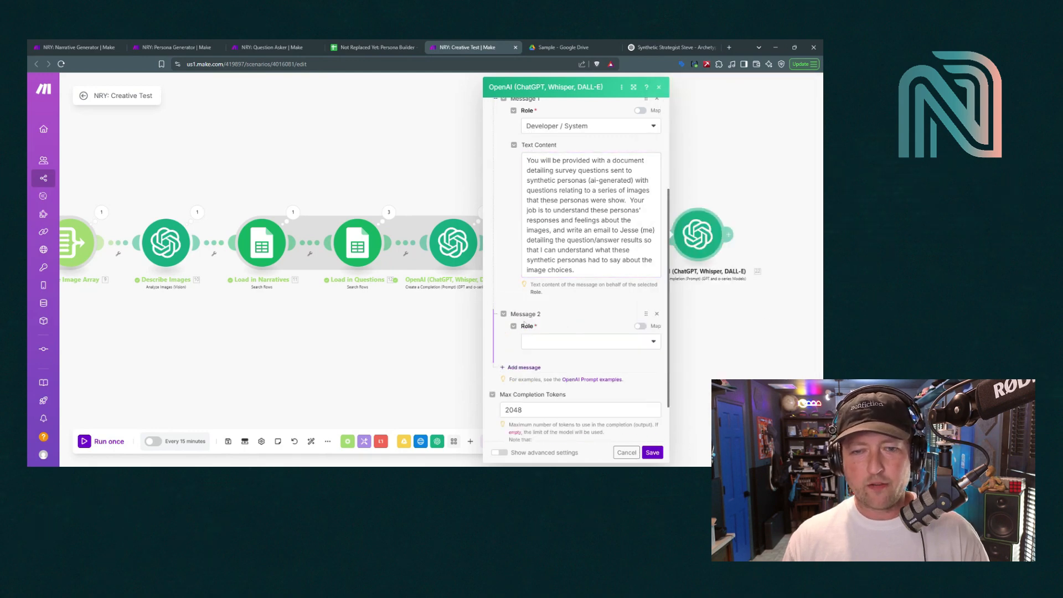
click(552, 344)
click(554, 357)
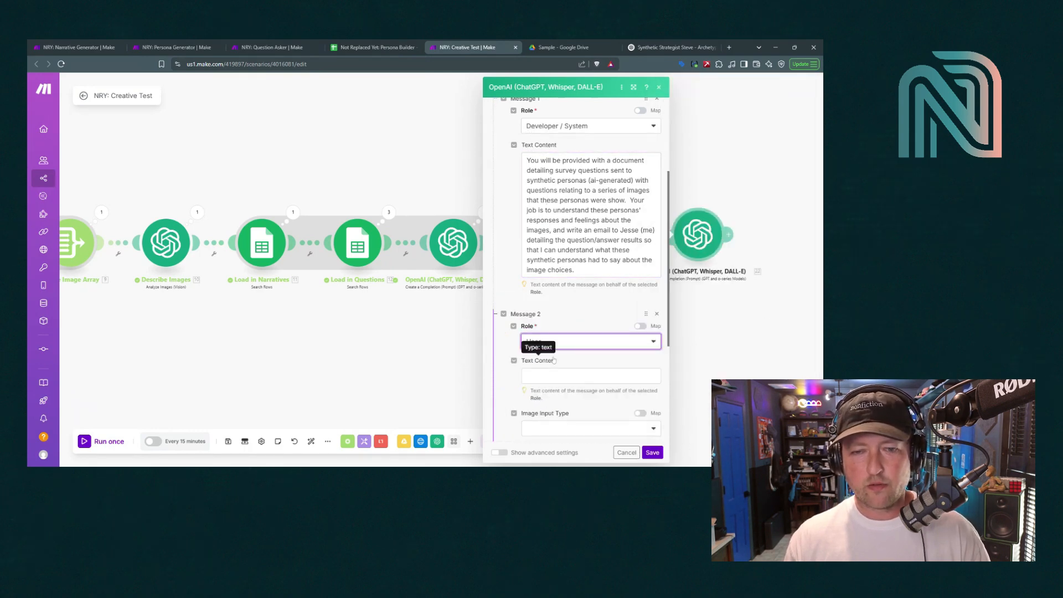
click(554, 376)
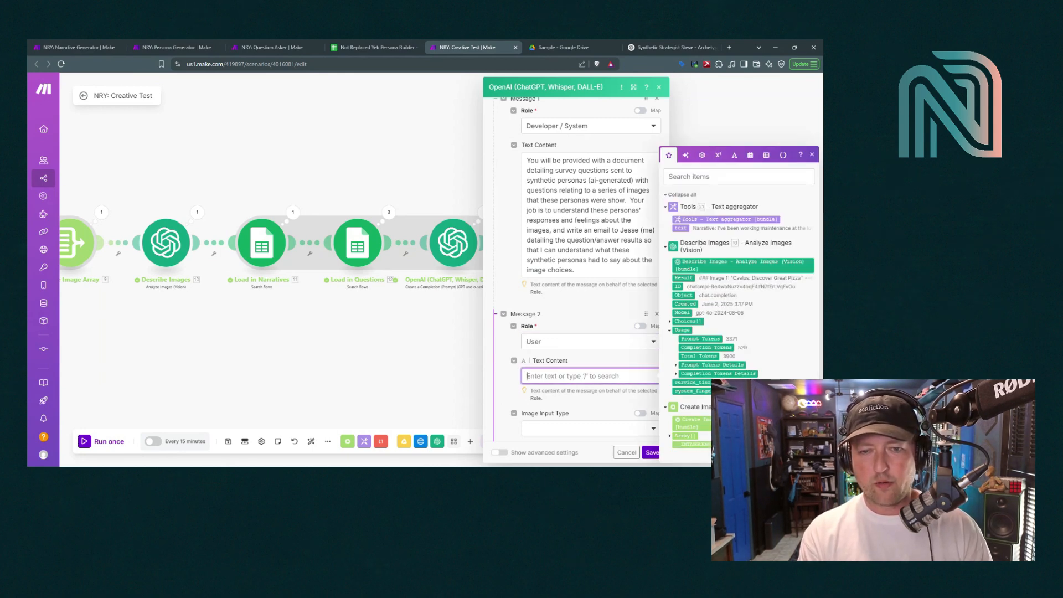
text(Context:)
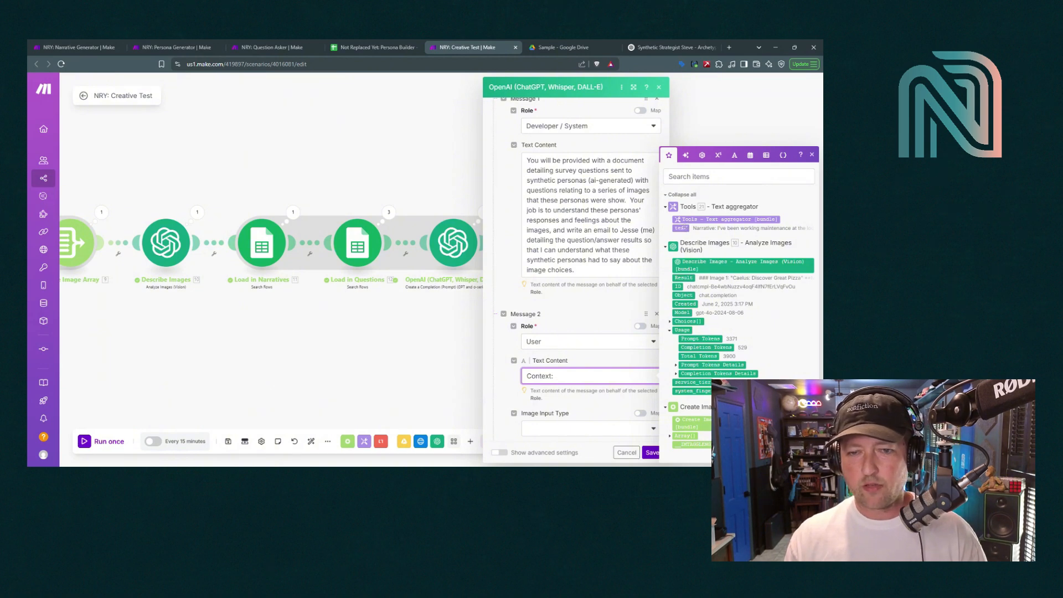
click(681, 228)
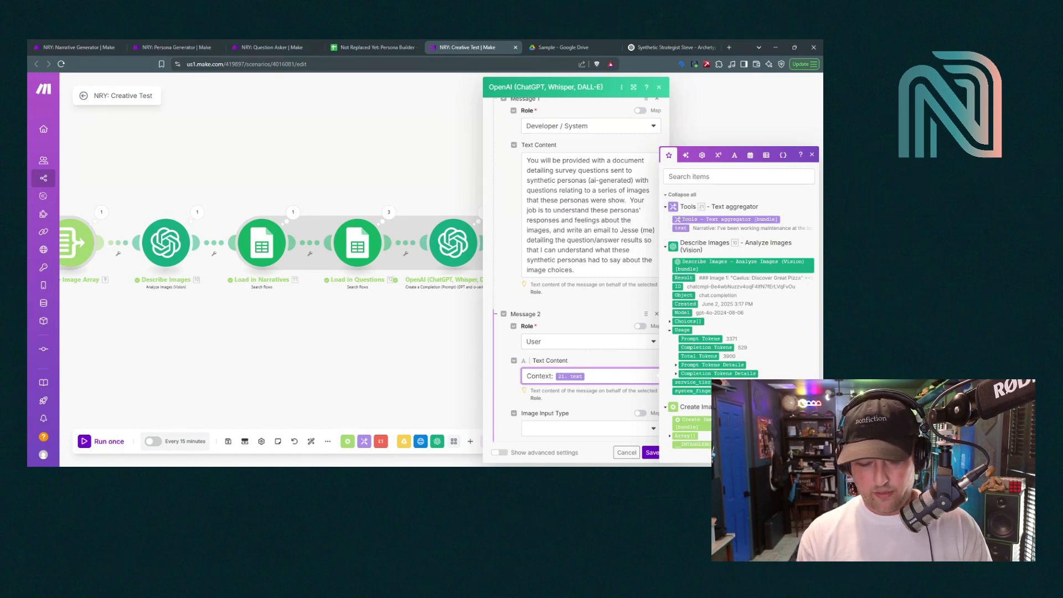
key(Return)
Add a '---------' separator and 'Description of Images for additional context:' with 10. Result, then save
text(---------)
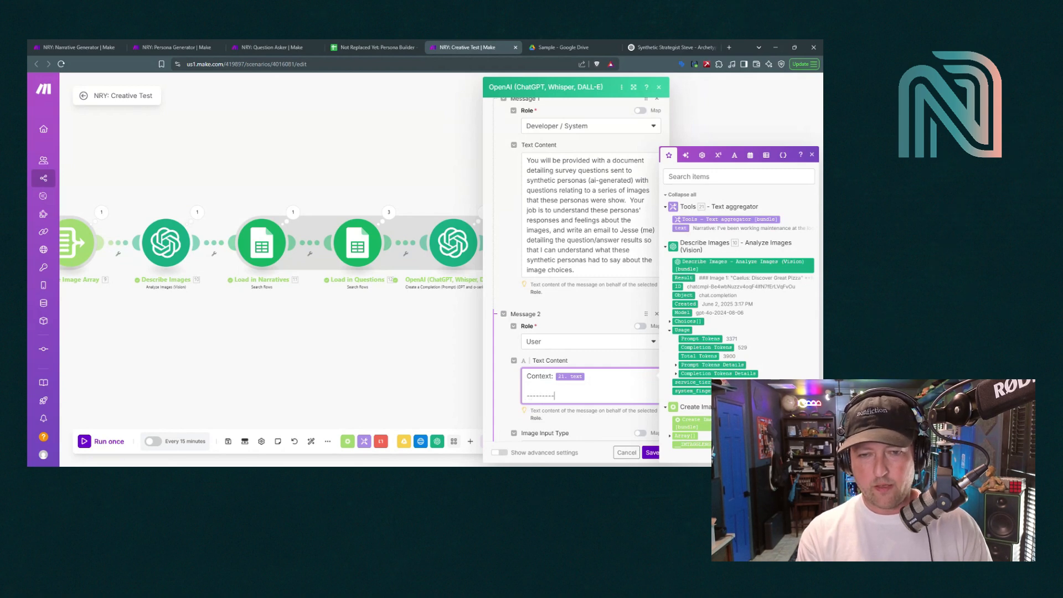
key(Return)
key(Return)
text(Des)
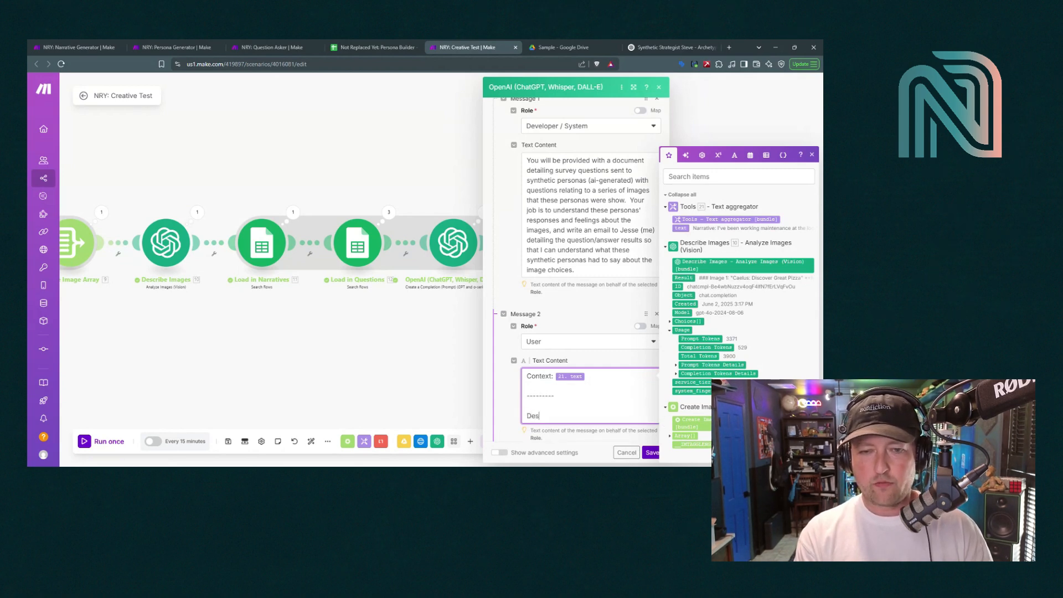
text(cription of Images)
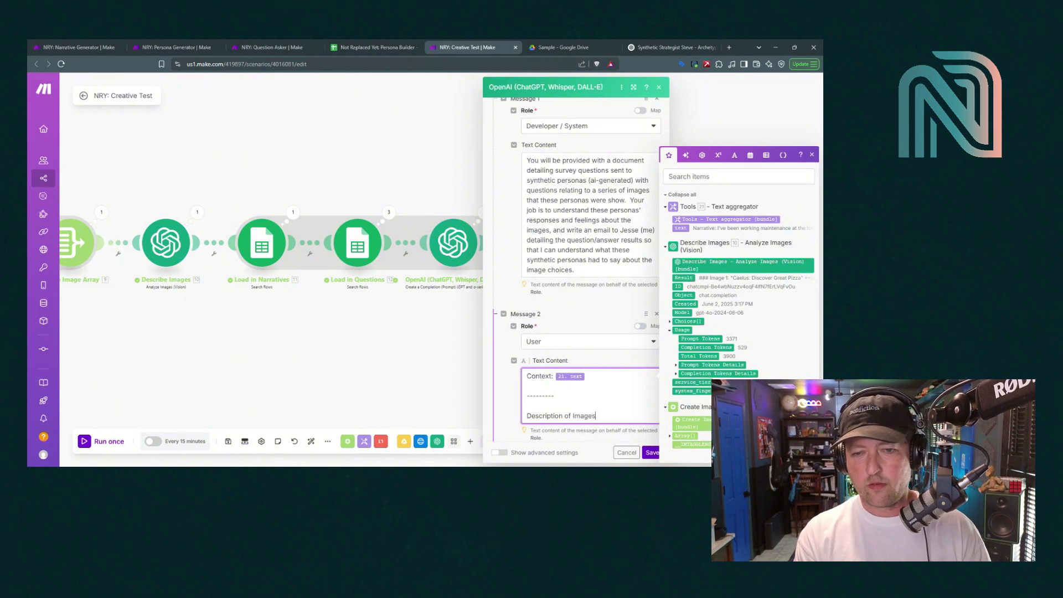
text( for addition)
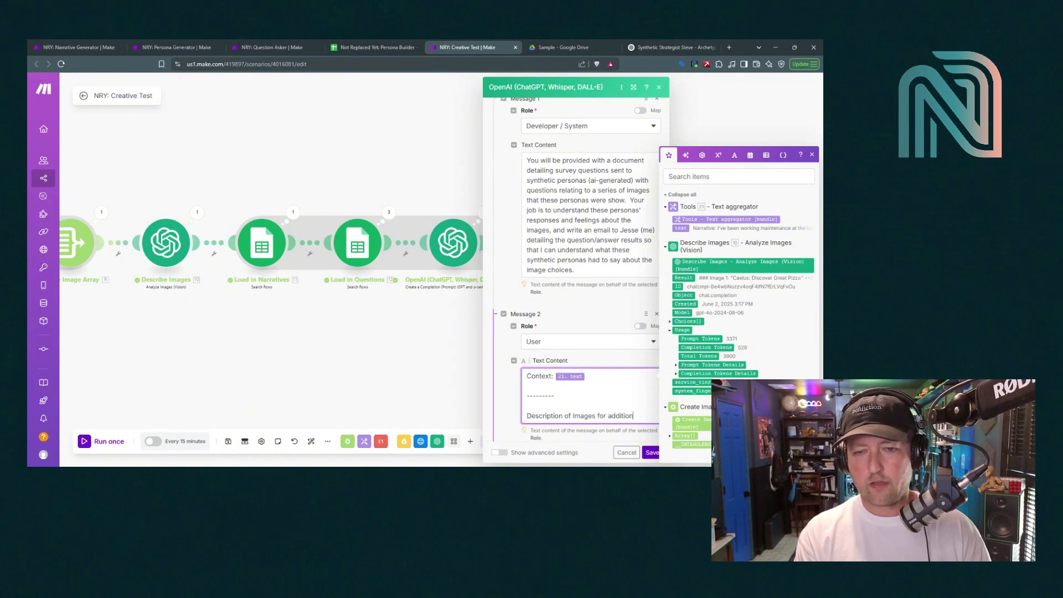
text(al context:)
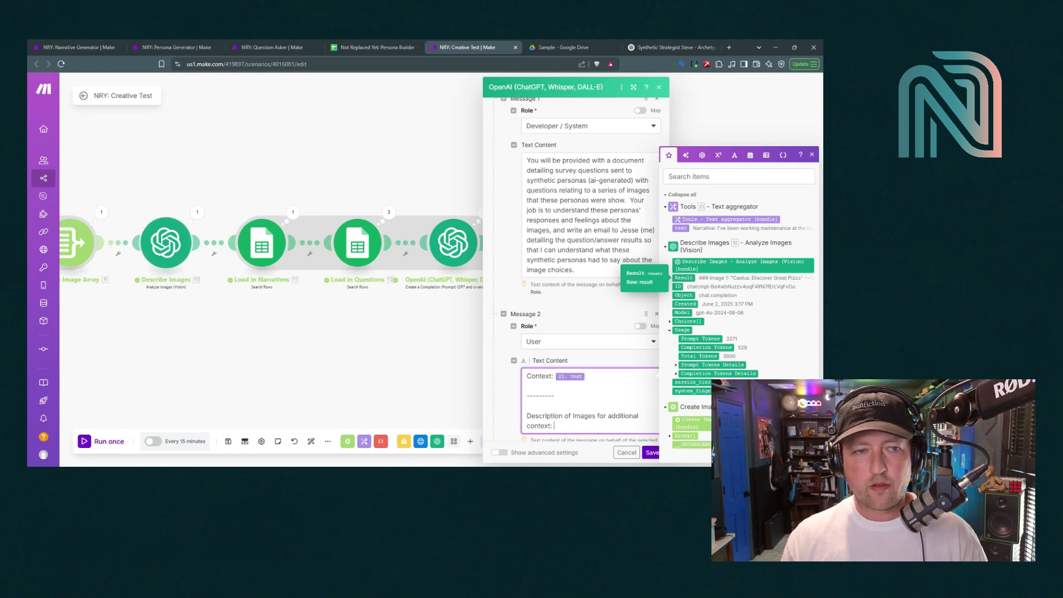
click(683, 278)
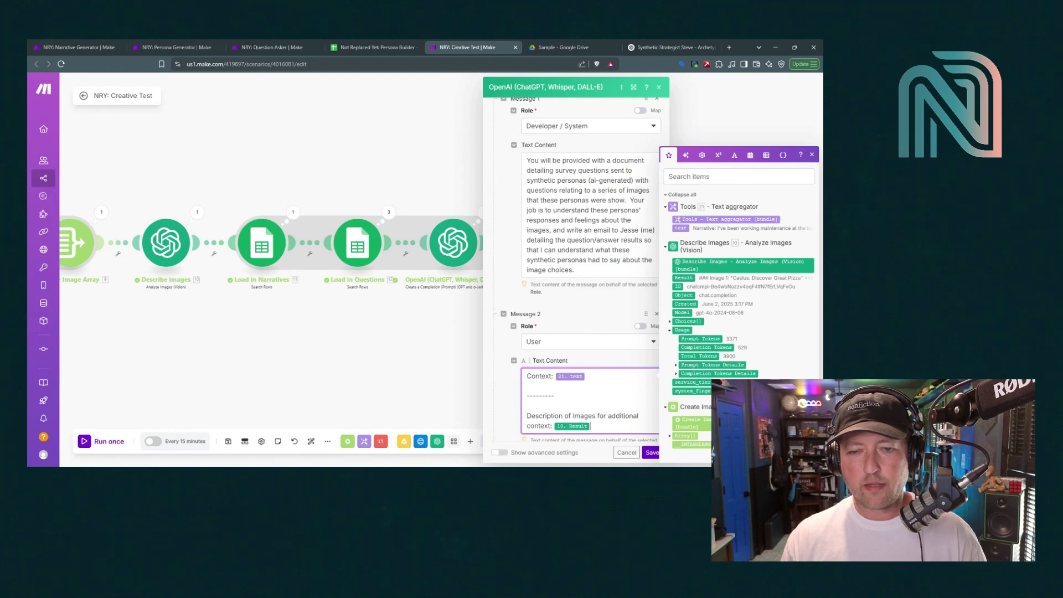
click(653, 453)
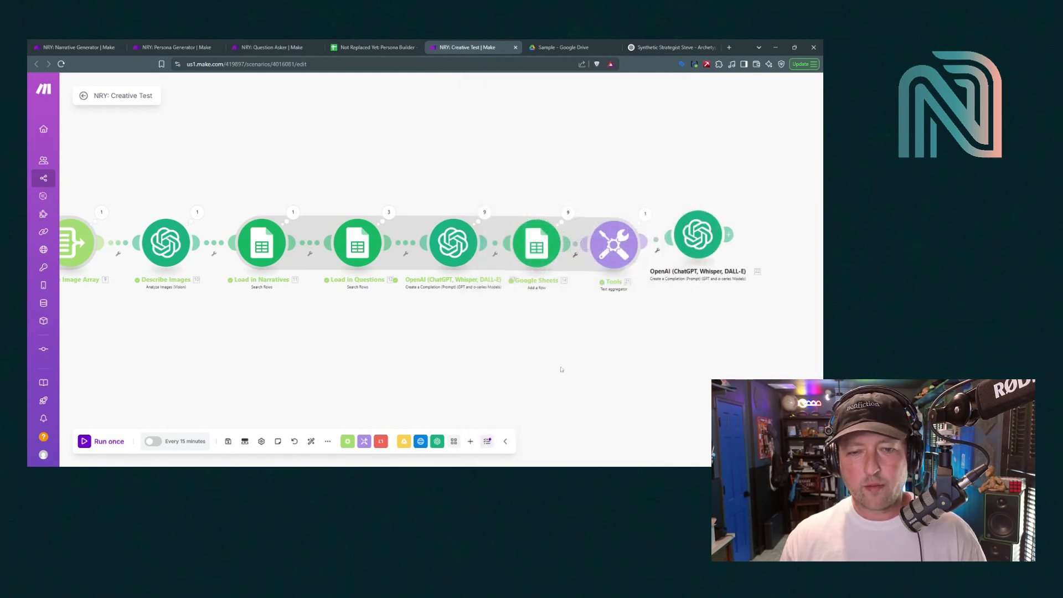
Add a Gmail Send an Email module after the final OpenAI step
click(470, 442)
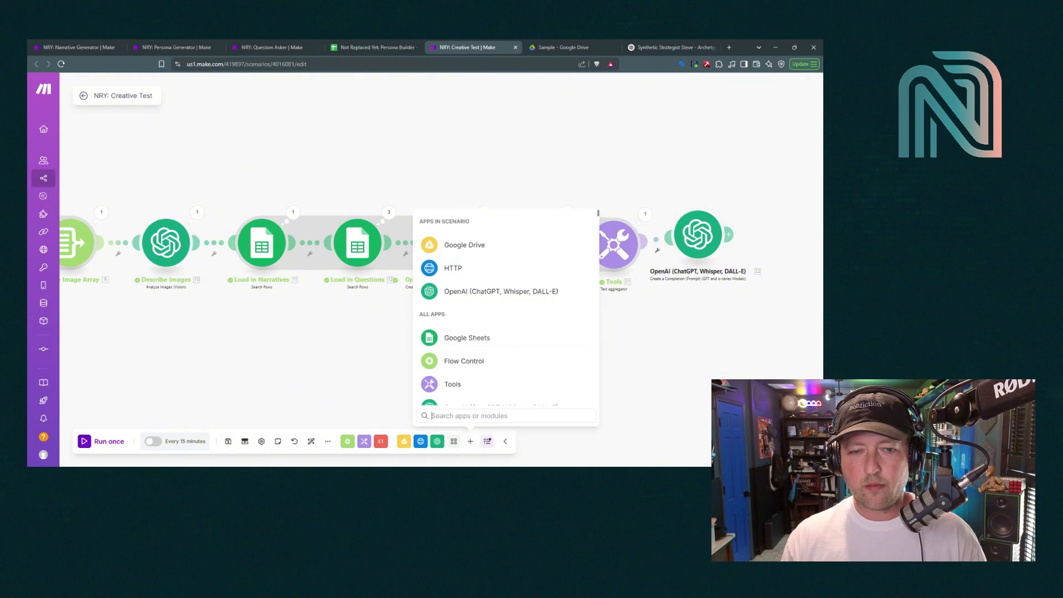
scroll(475, 340, down, 3)
click(461, 381)
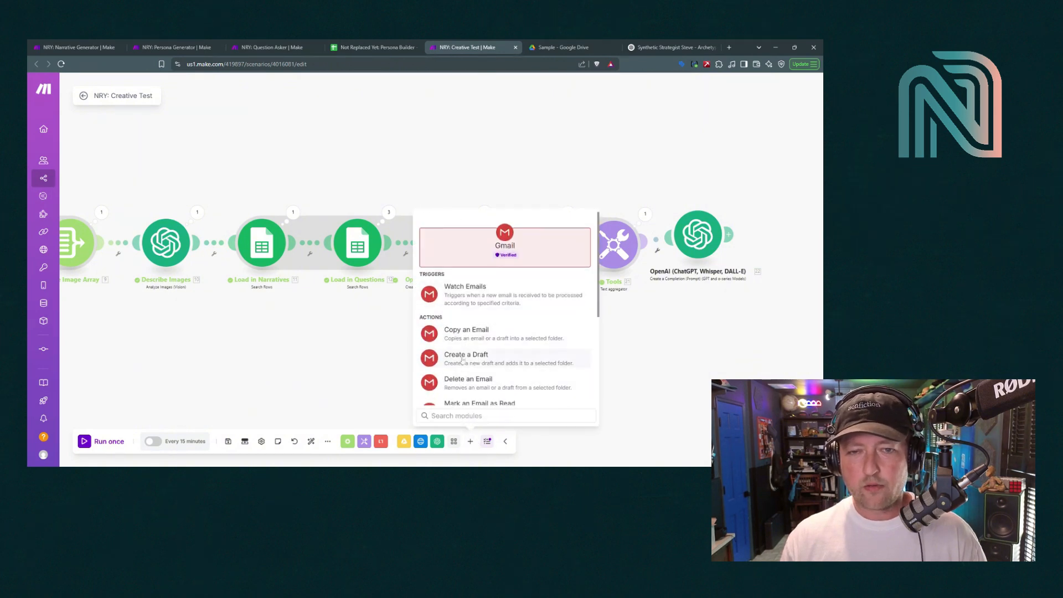
scroll(464, 349, down, 3)
scroll(463, 360, down, 3)
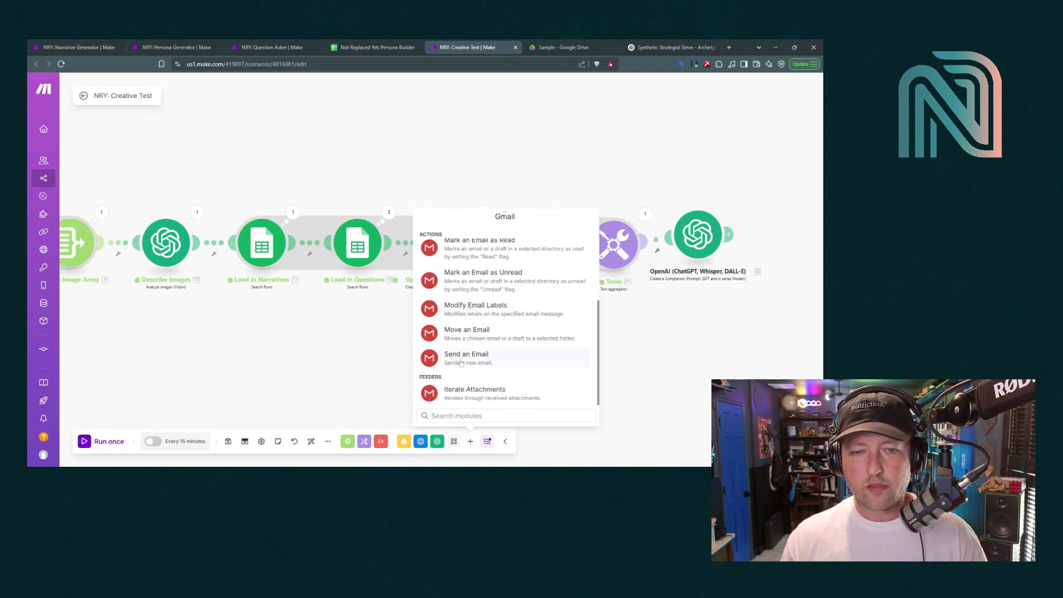
click(462, 360)
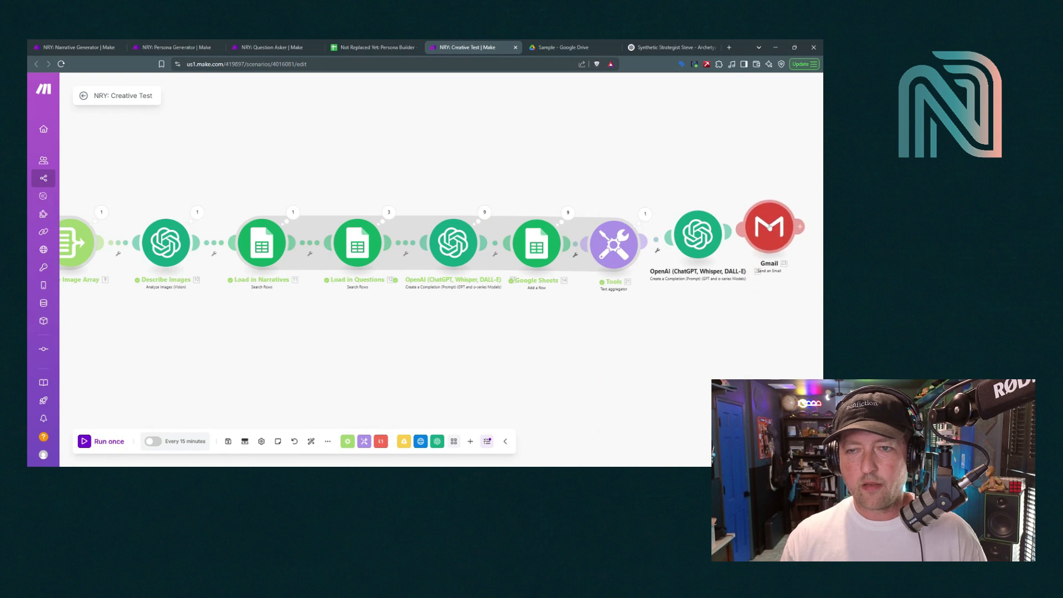
Use the My Google Restricted connection and enter the recipient's e-mail address
click(628, 151)
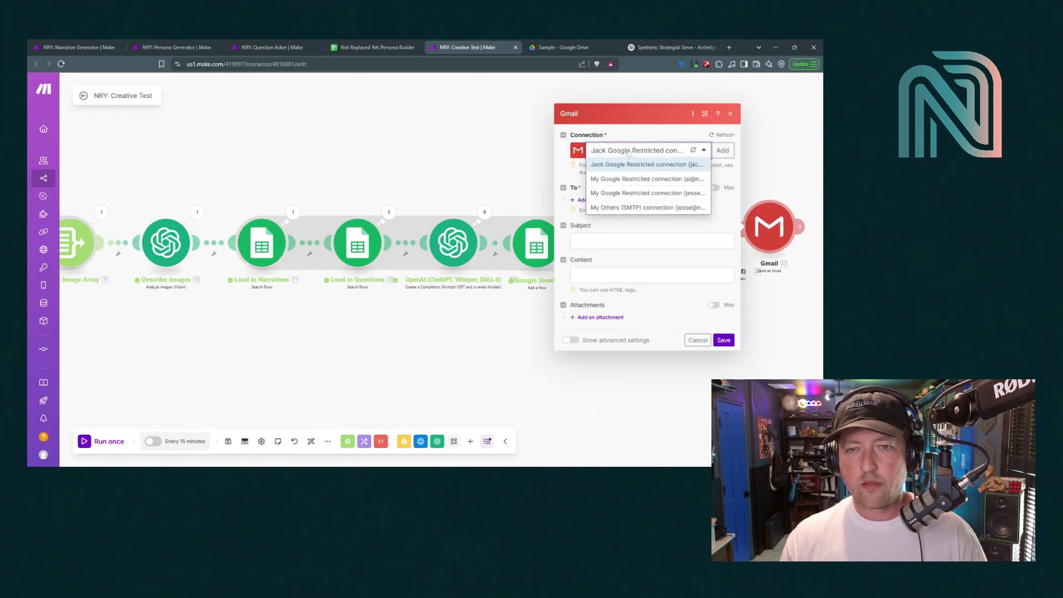
click(626, 179)
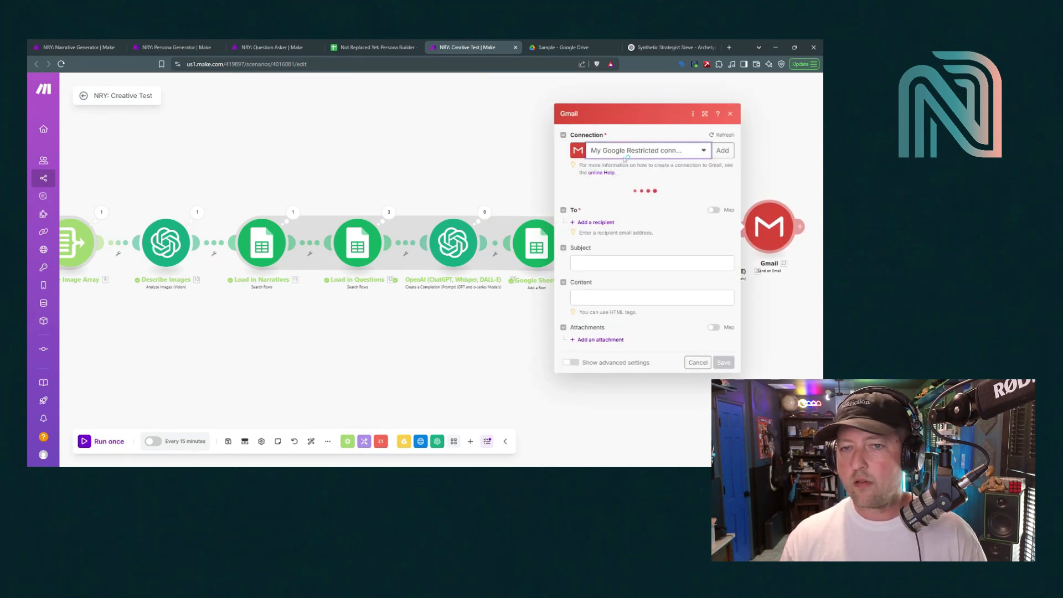
click(609, 204)
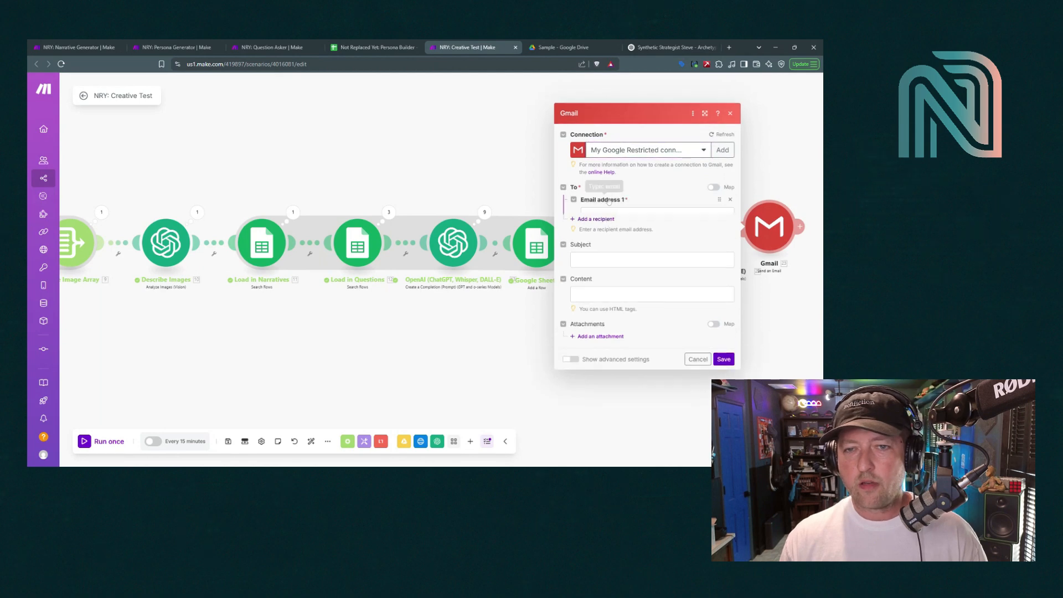
click(657, 198)
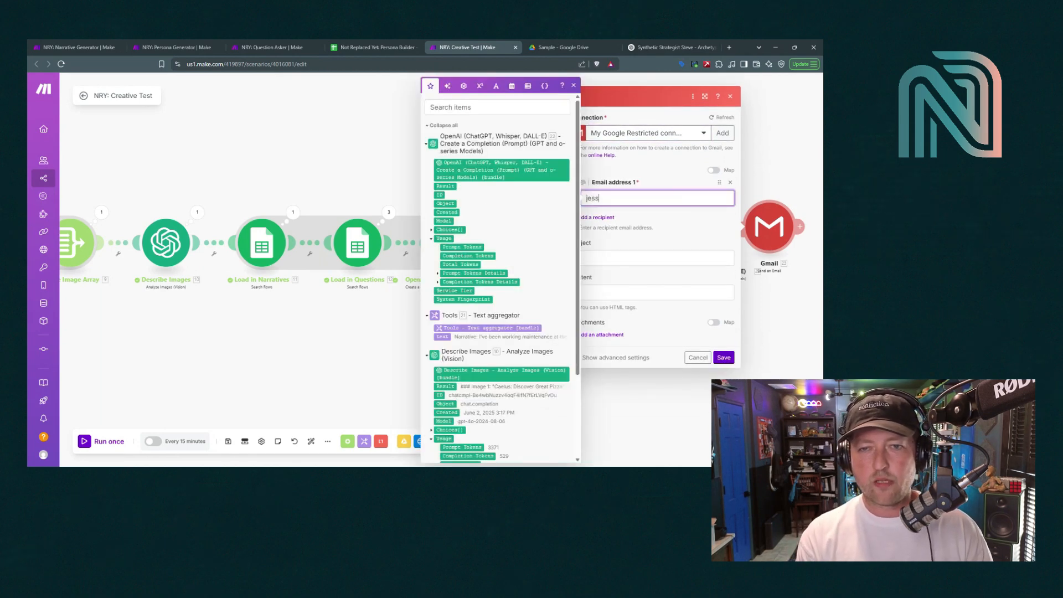
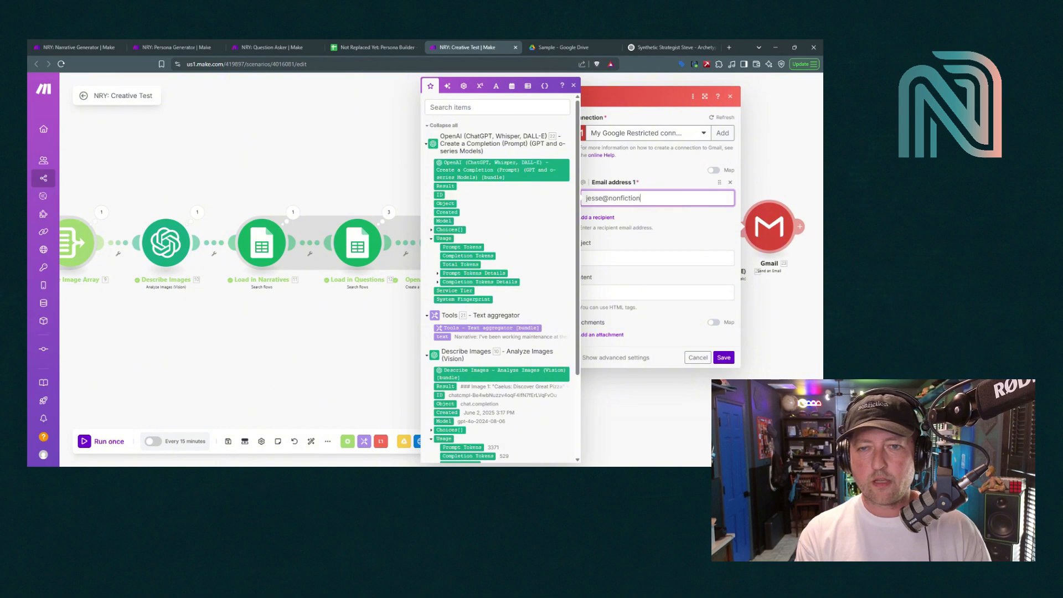
key(Escape)
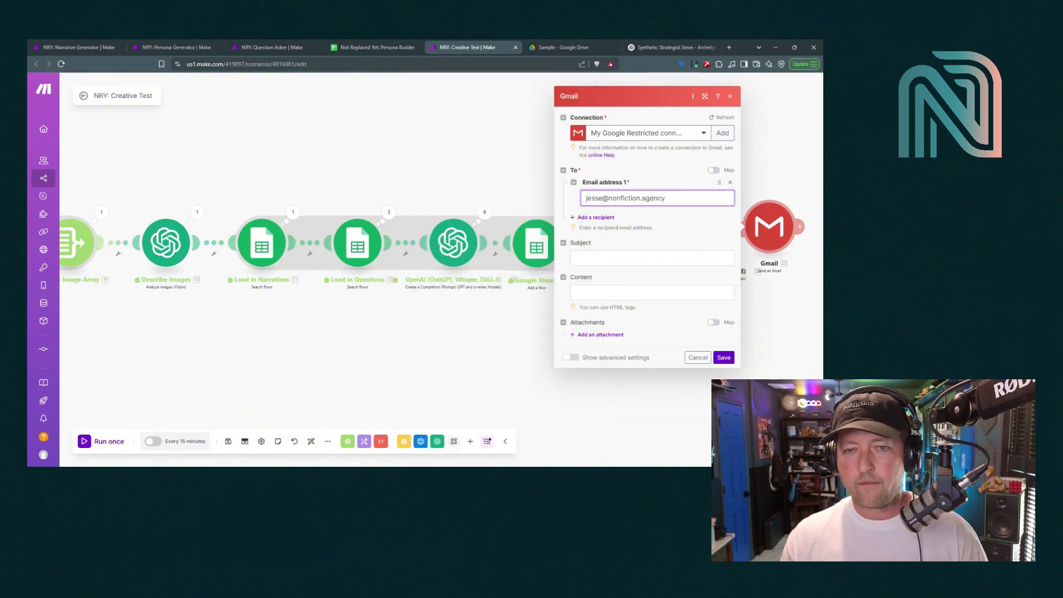
Set subject 'Automated Creative Test Results are in!' with 22. Result as body, save, then select Drive's three images
click(652, 258)
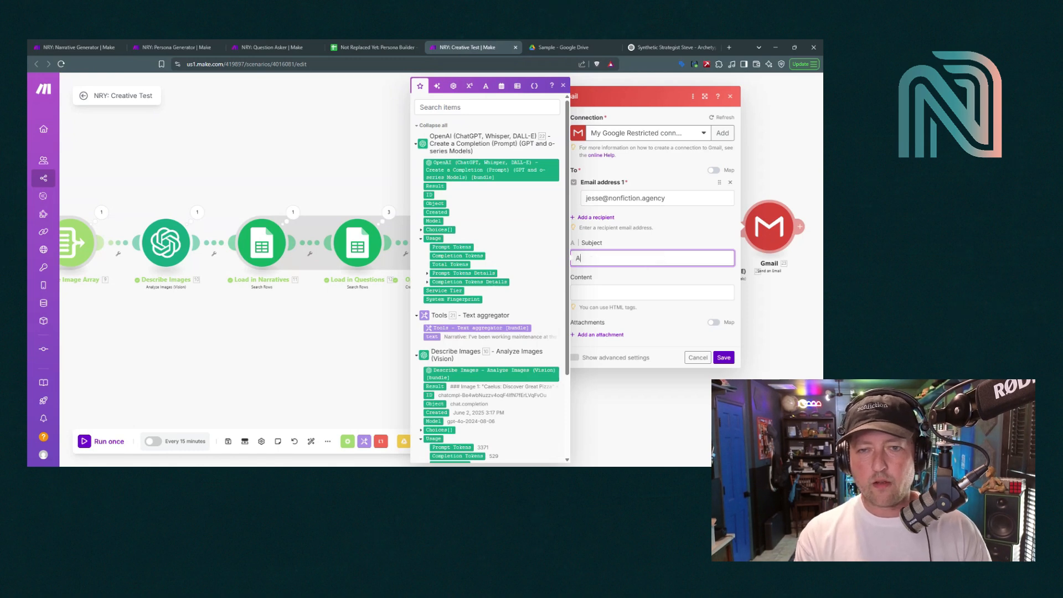
text(Automated Creative )
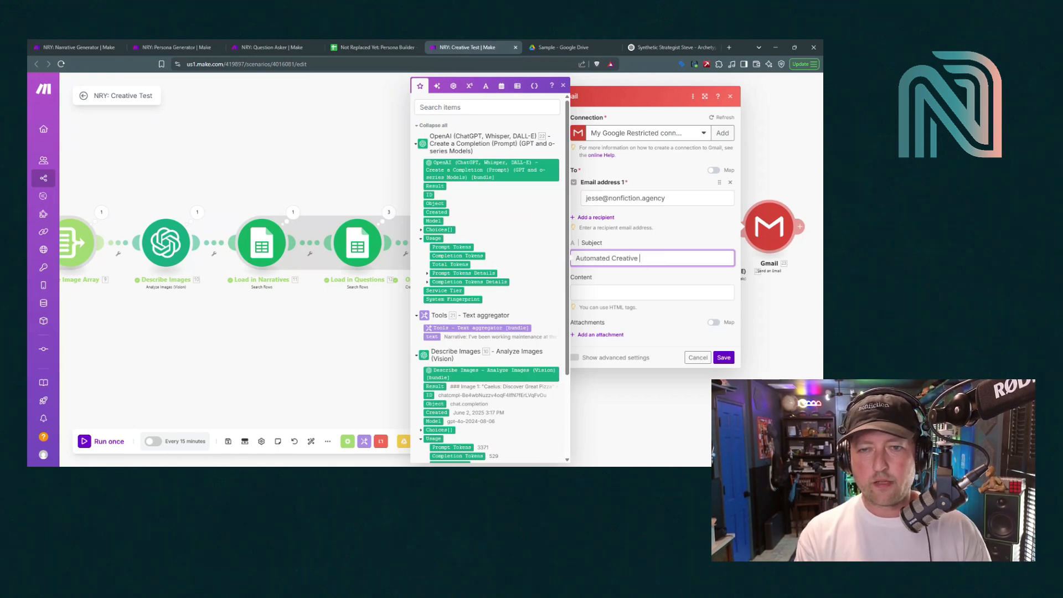
text(Test Results ar)
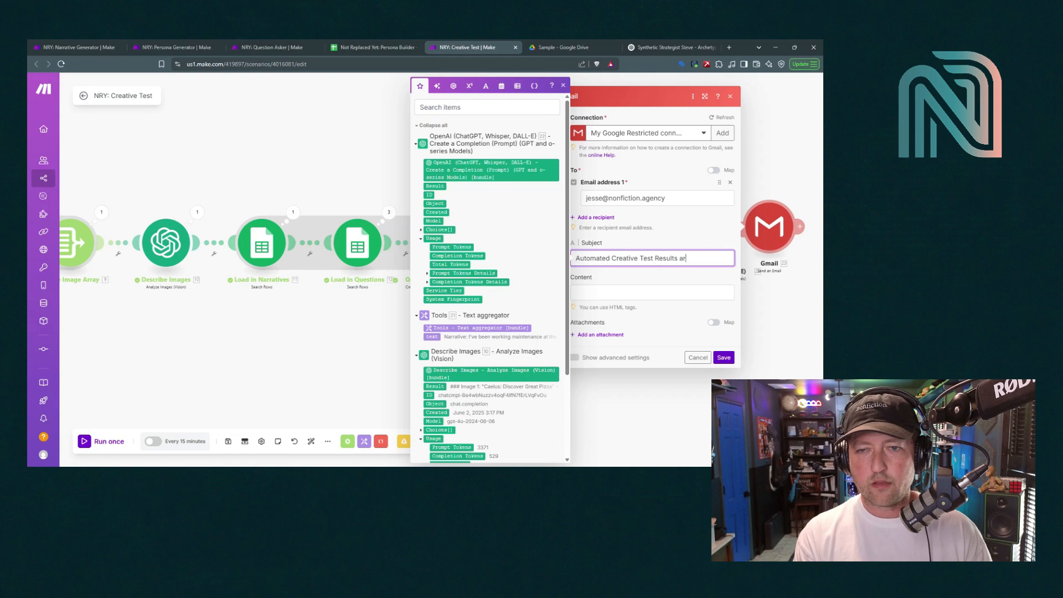
text(e in!)
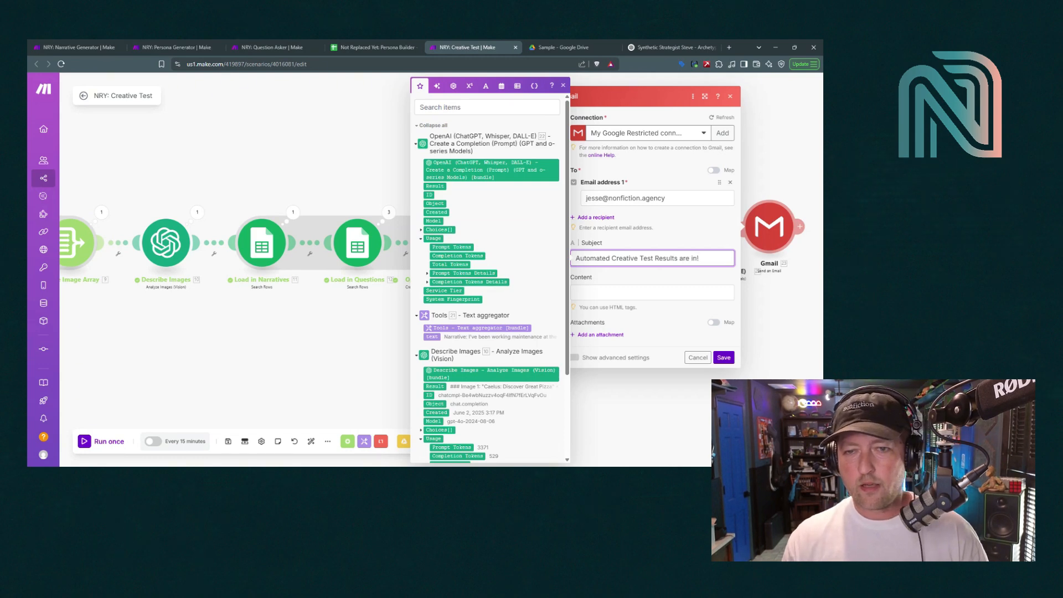
key(Tab)
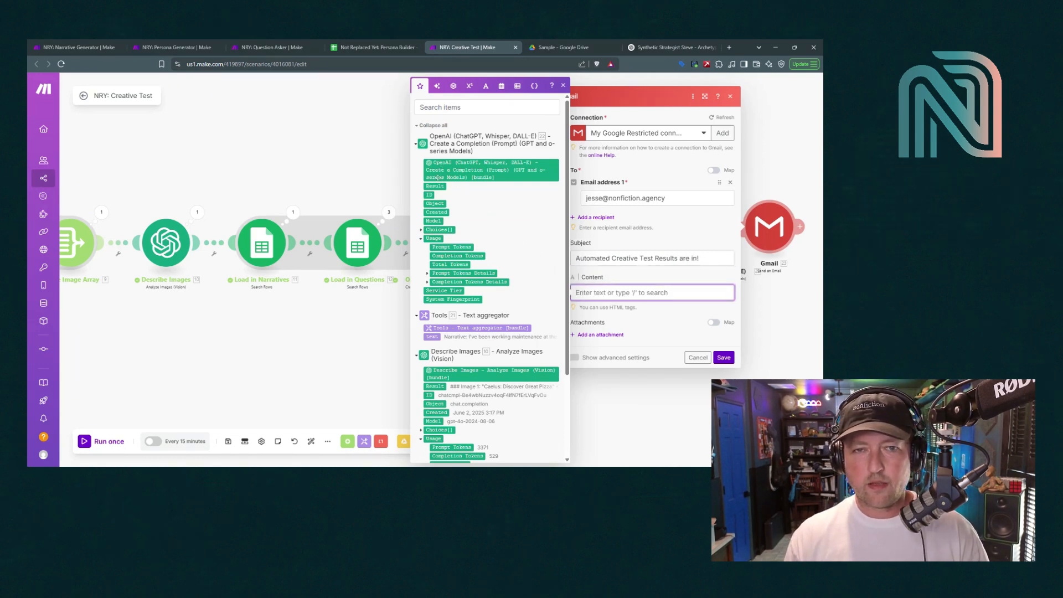
click(435, 187)
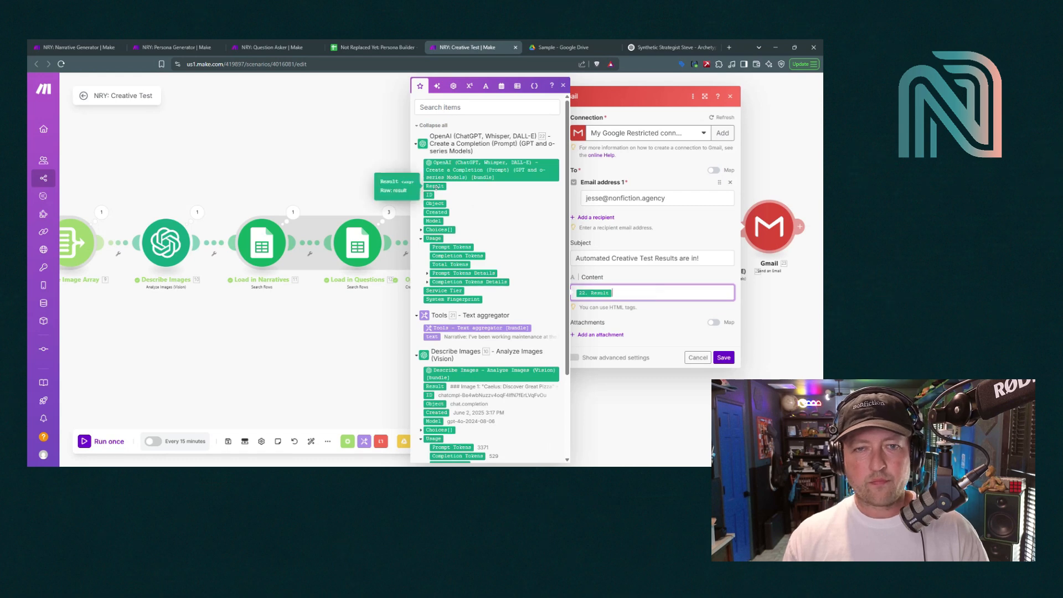
click(722, 357)
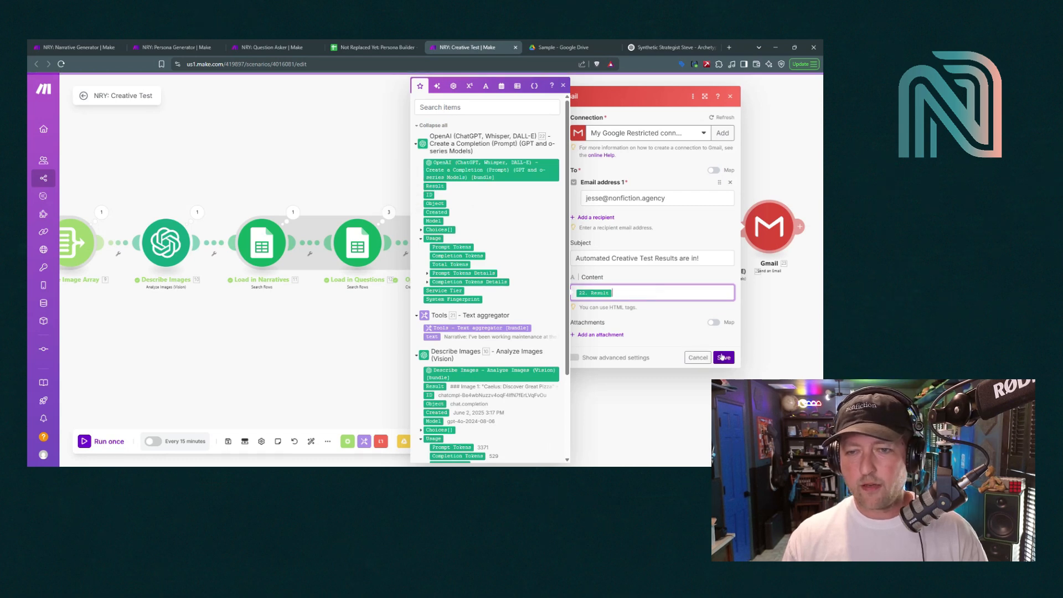
click(559, 47)
drag(382, 393, 280, 312)
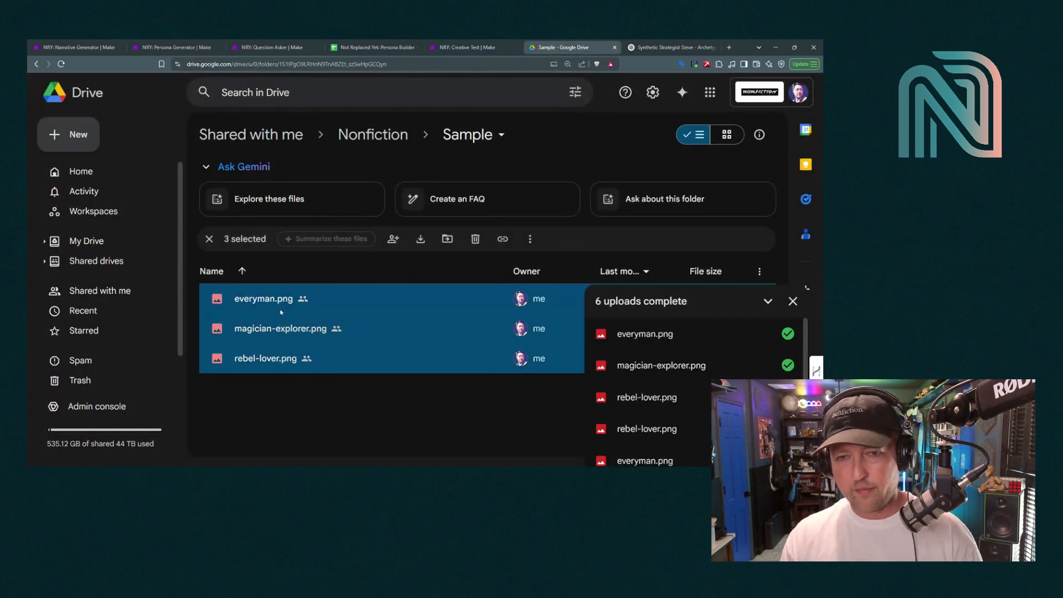
Trash and re-upload everyman.png, magician-explorer.png and rebel-lover.png in the Sample folder
key(Delete)
click(465, 313)
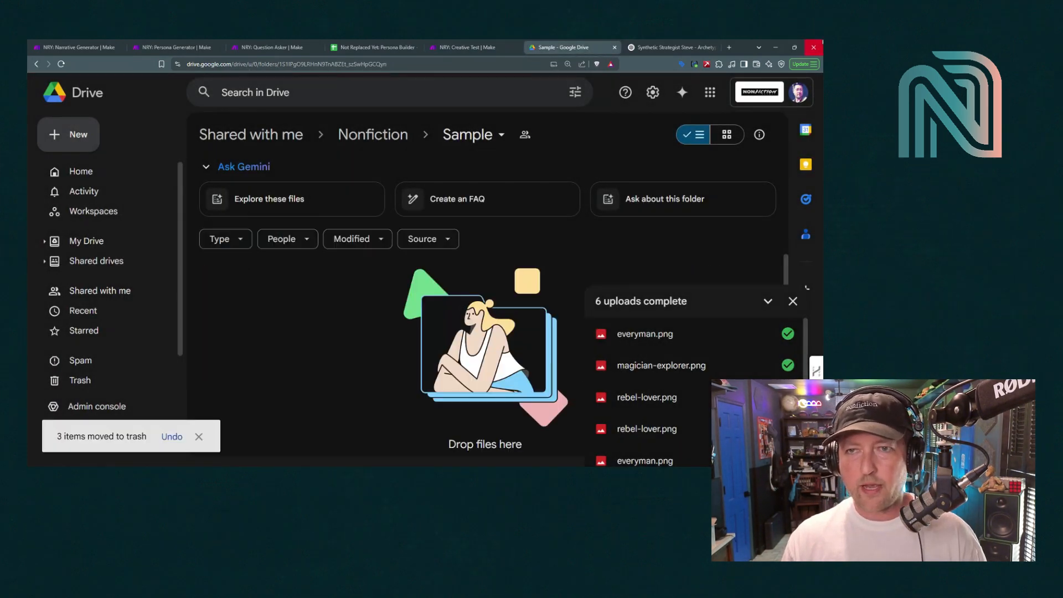
click(775, 47)
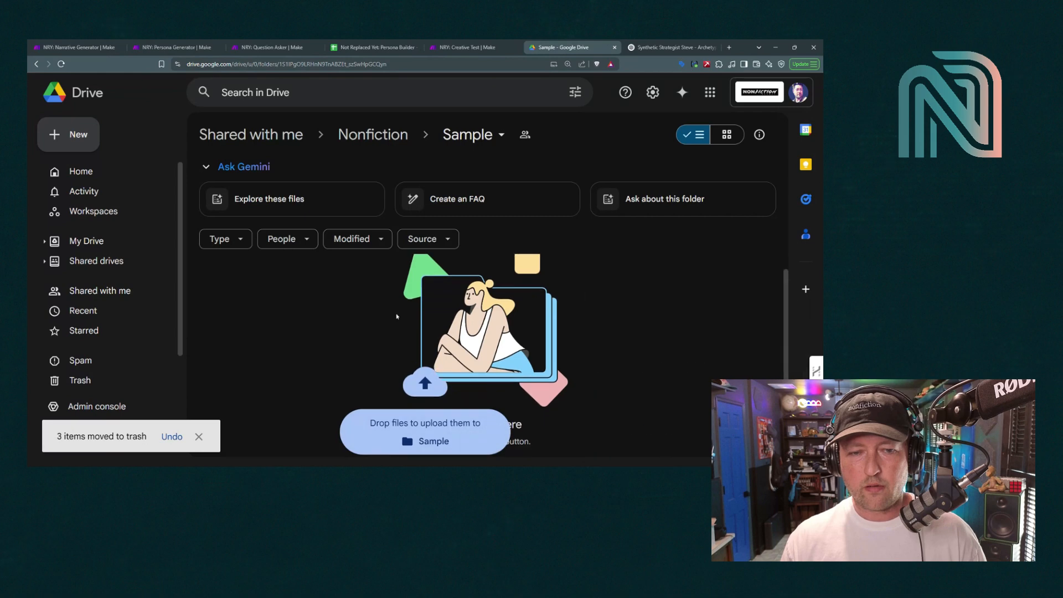
drag(397, 314, 396, 316)
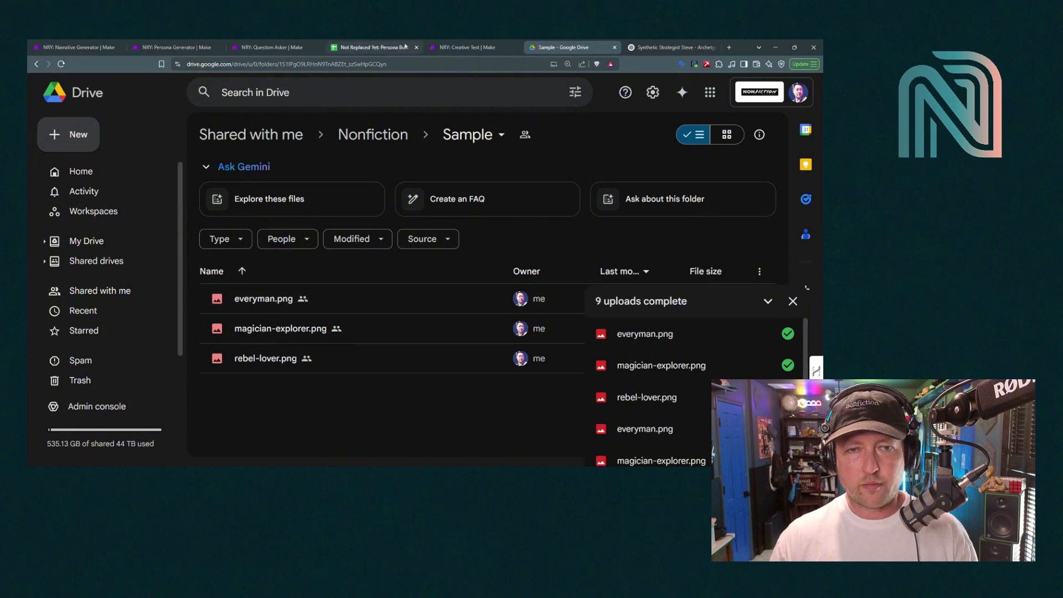
click(453, 45)
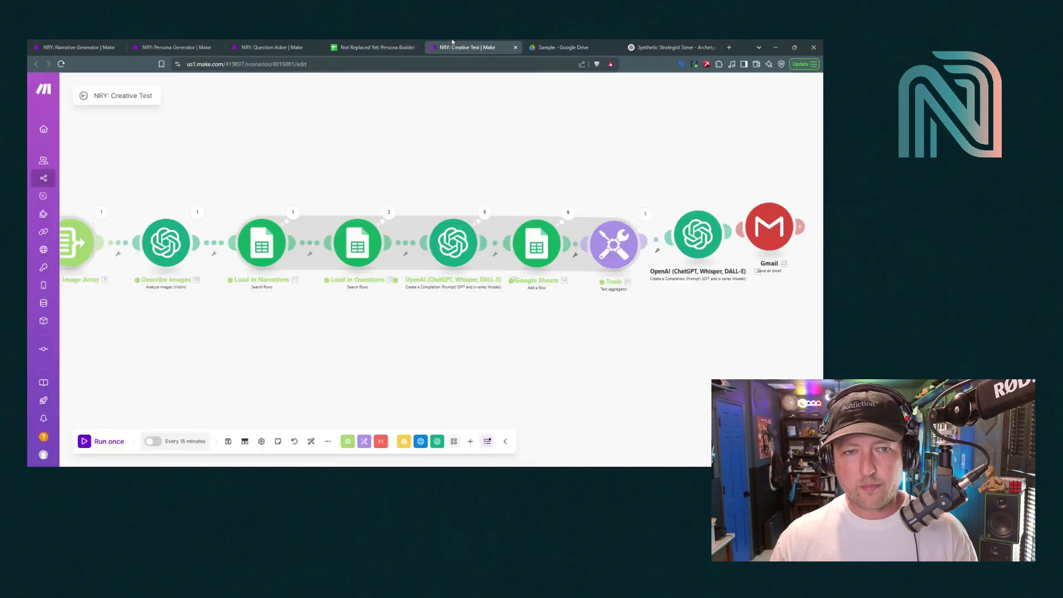
Auto-align the modules, run once, and view the Describe Images [400] Timeout error
click(311, 441)
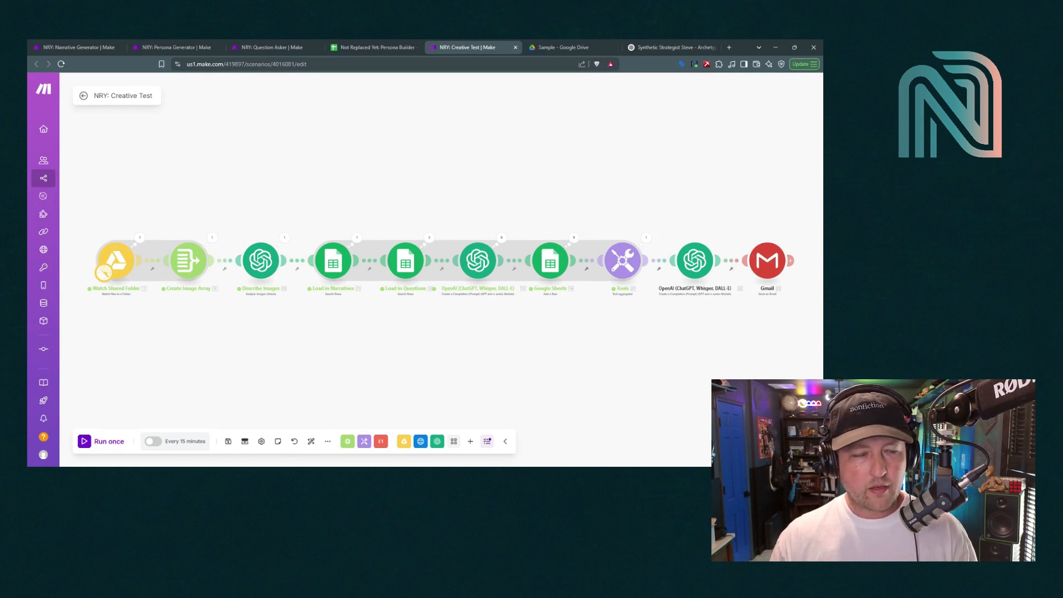
click(98, 442)
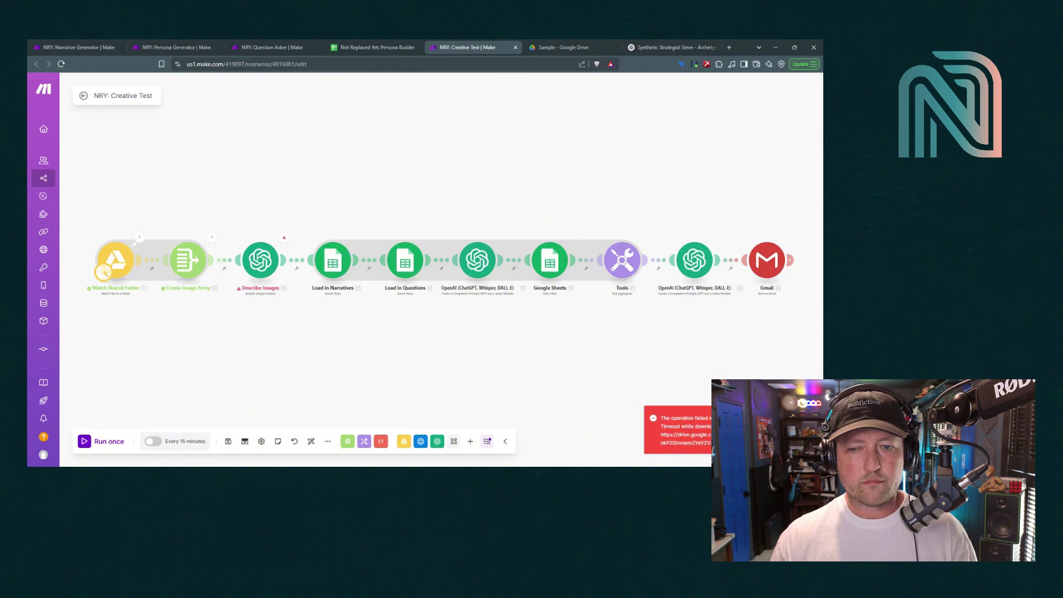
click(284, 237)
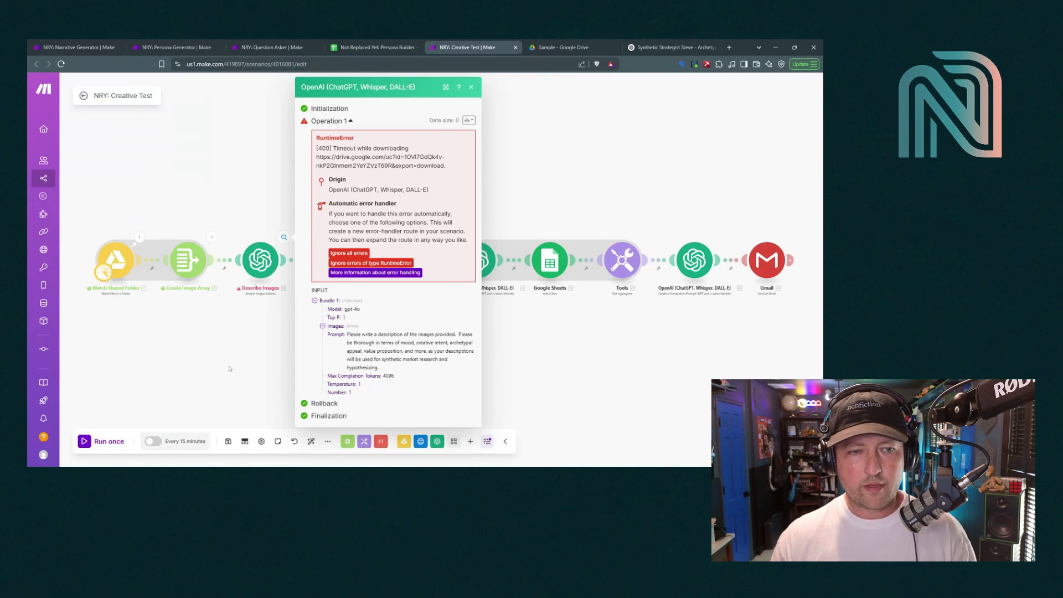
Verify Watch Shared Folder returned three image bundles, then run the scenario once more
click(230, 368)
click(139, 238)
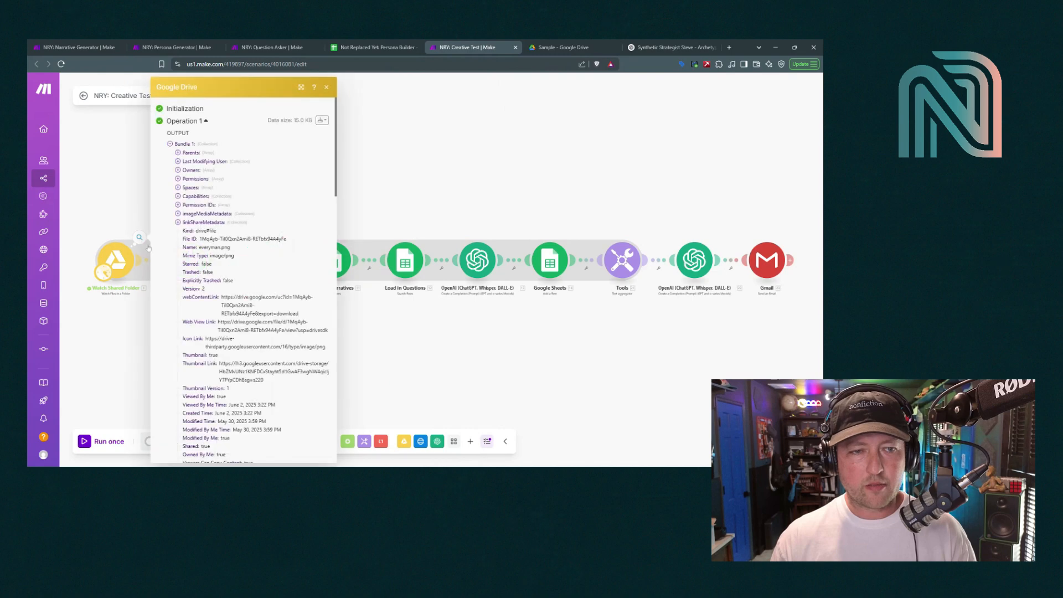
click(170, 143)
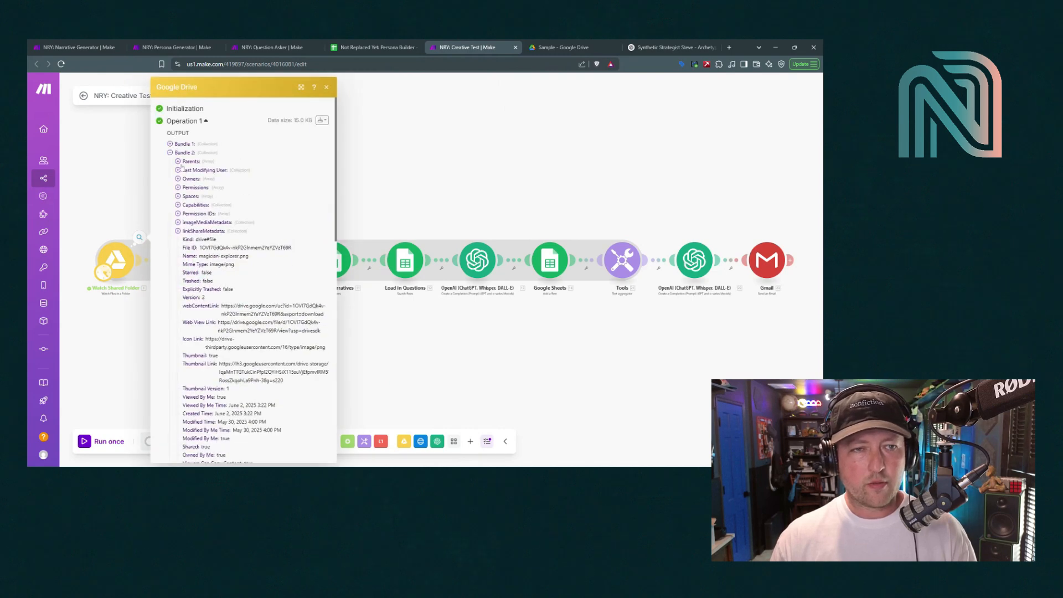
click(170, 153)
click(170, 161)
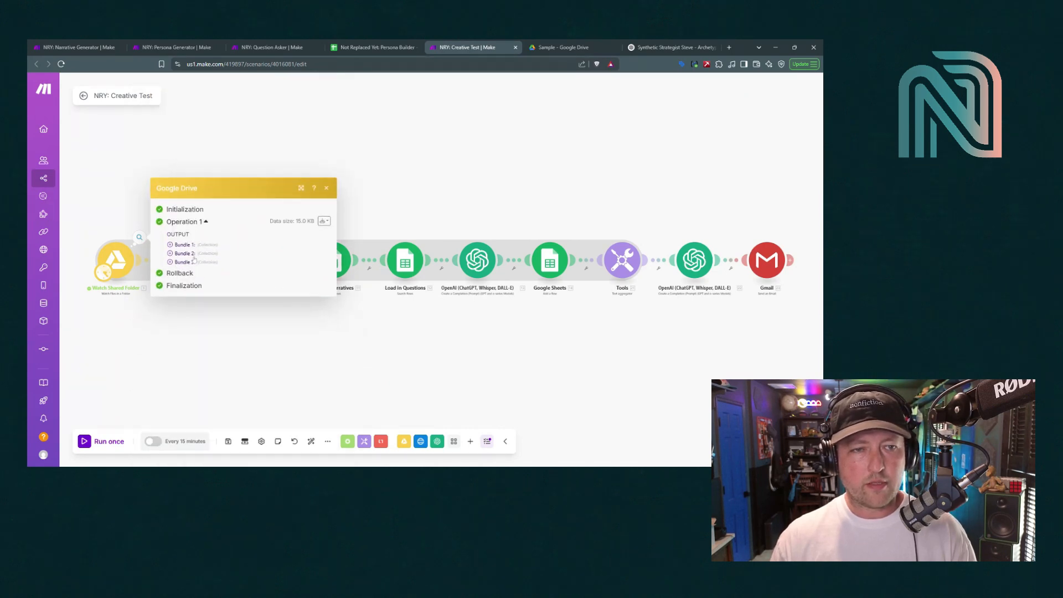
click(326, 189)
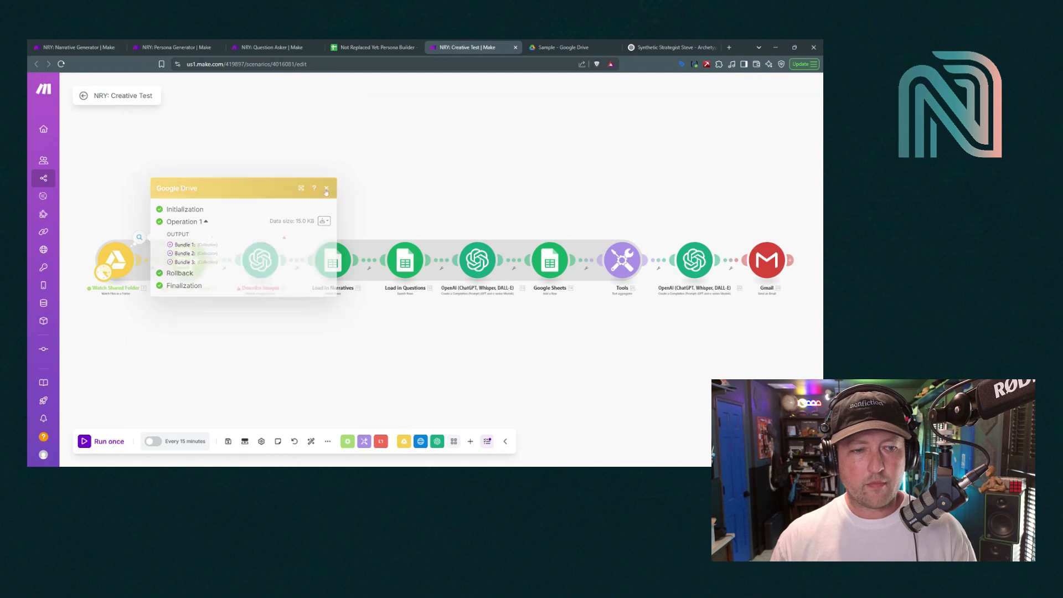
click(90, 445)
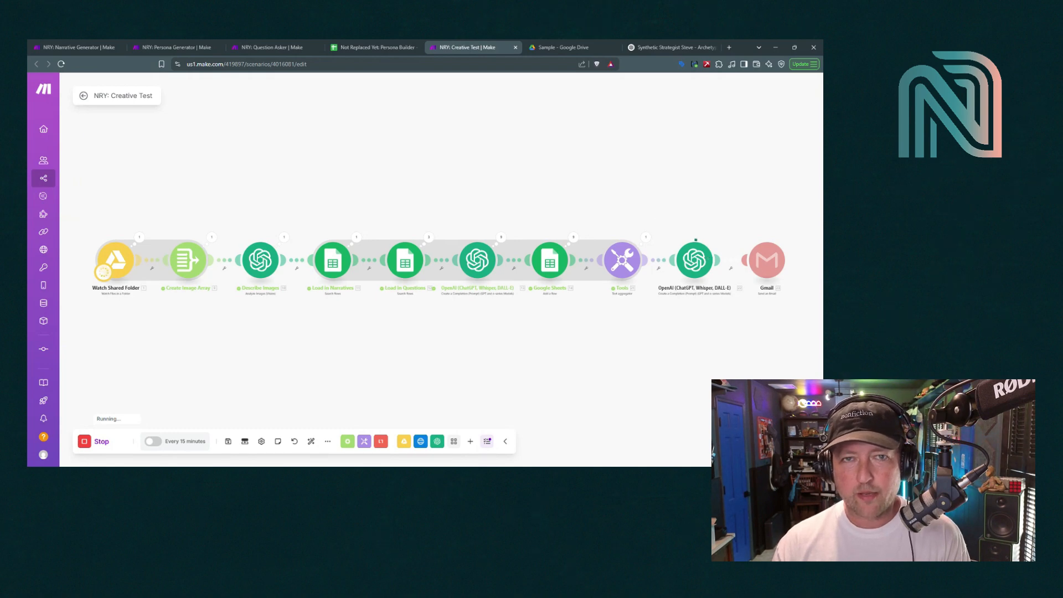
Show the Persona Builder Answers sheet with the nine new 3:23 PM persona answers
key(ctrl+shift+Tab)
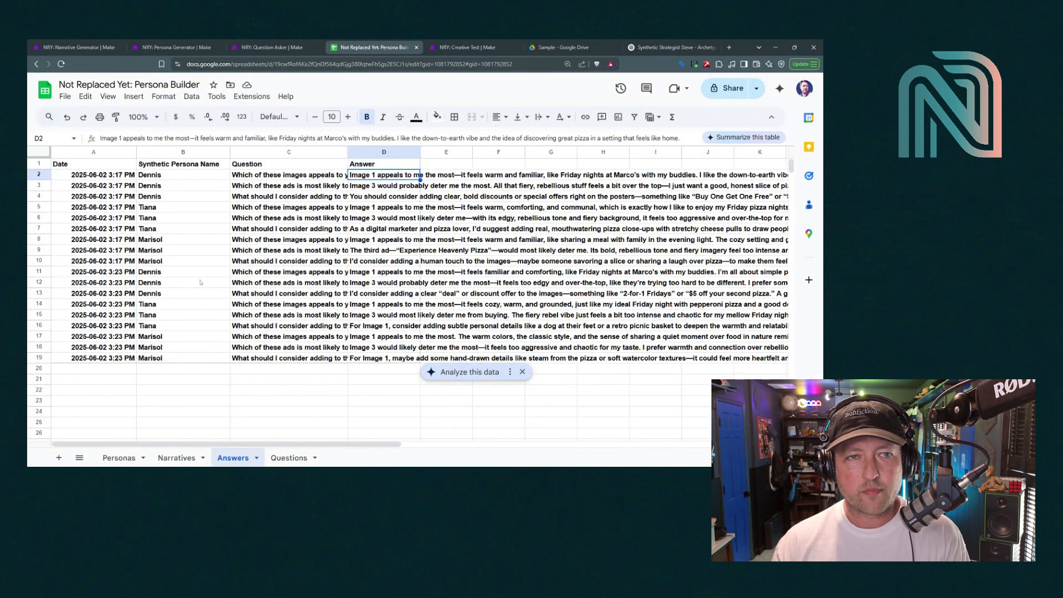
Glance at the NRY: Question Asker scenario, then return to the NRY: Creative Test scenario
click(244, 49)
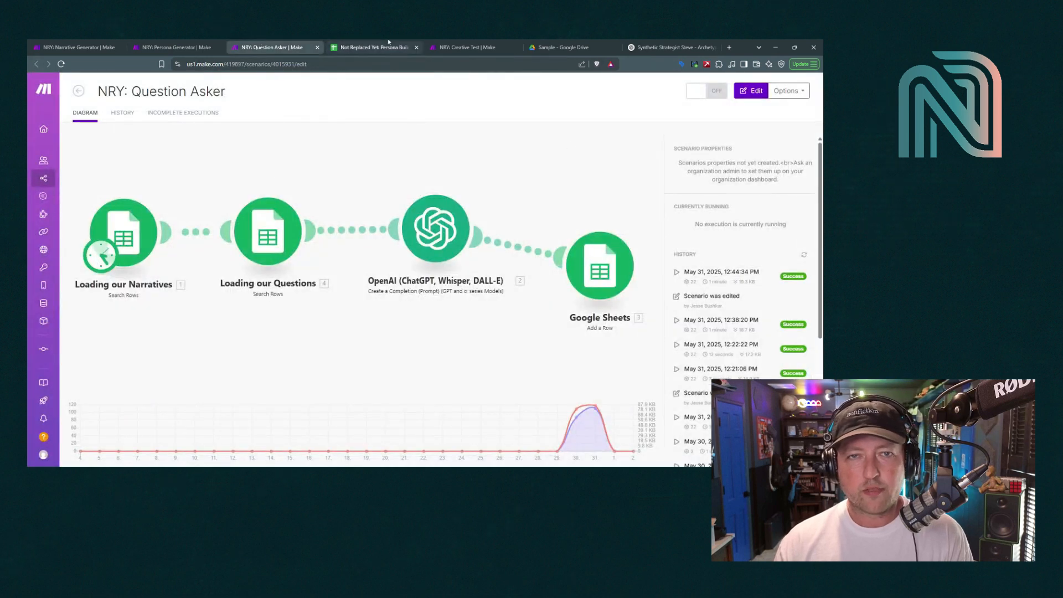
key(ctrl+Tab)
key(ctrl+Tab)
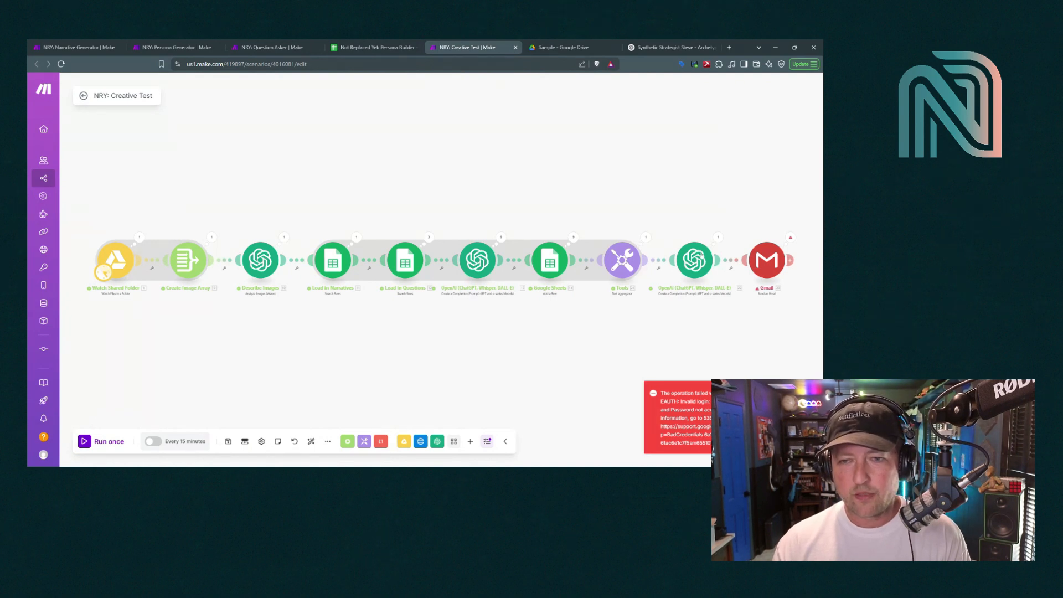
Leave the final OpenAI step's account unchanged and switch the Gmail module to the My Others (SMTP) connection
click(695, 259)
click(600, 160)
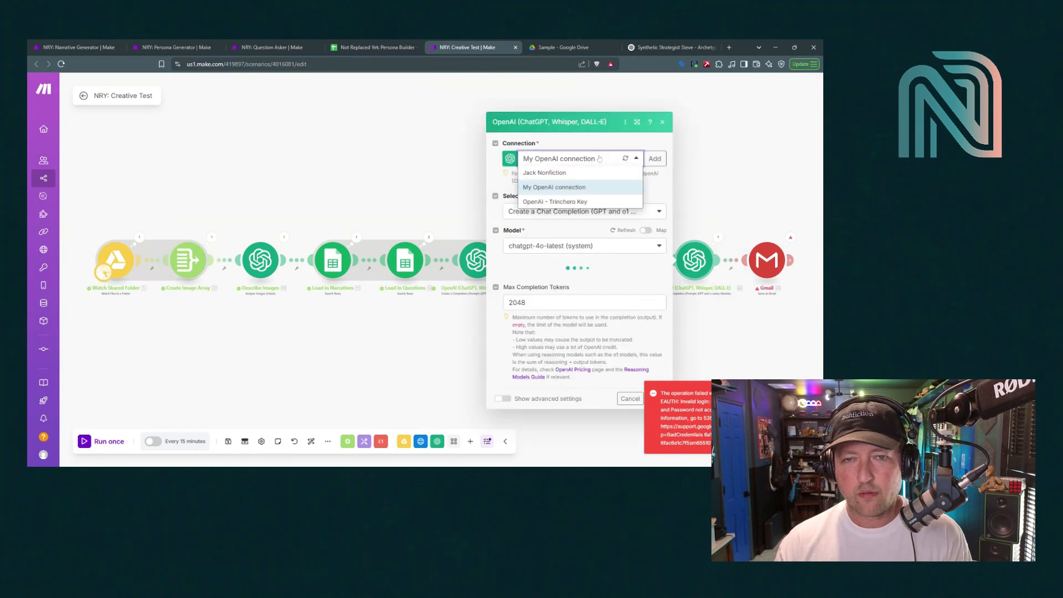
click(600, 159)
click(770, 261)
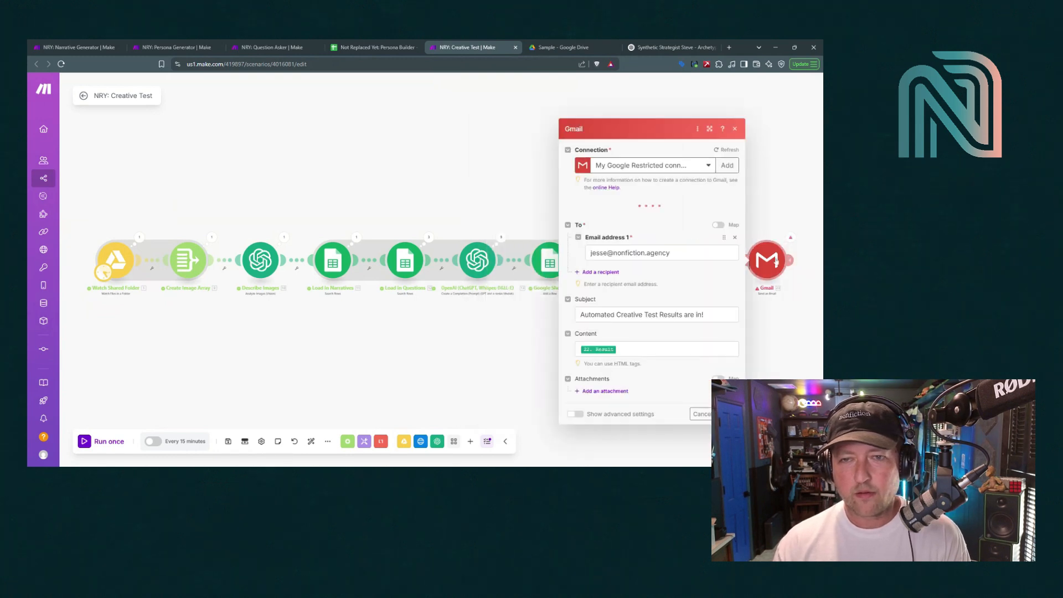
click(655, 167)
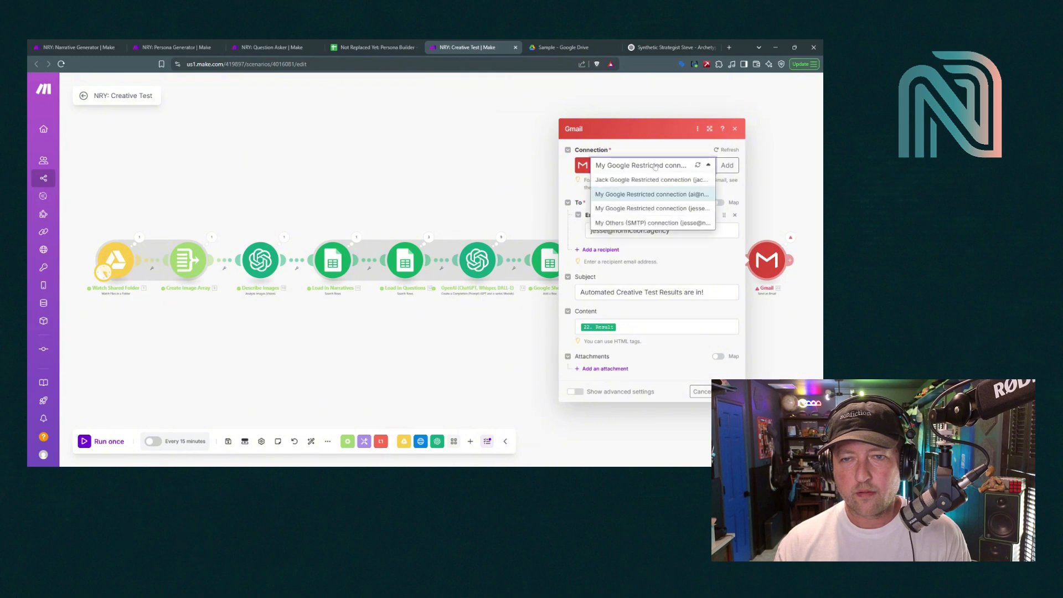
click(654, 223)
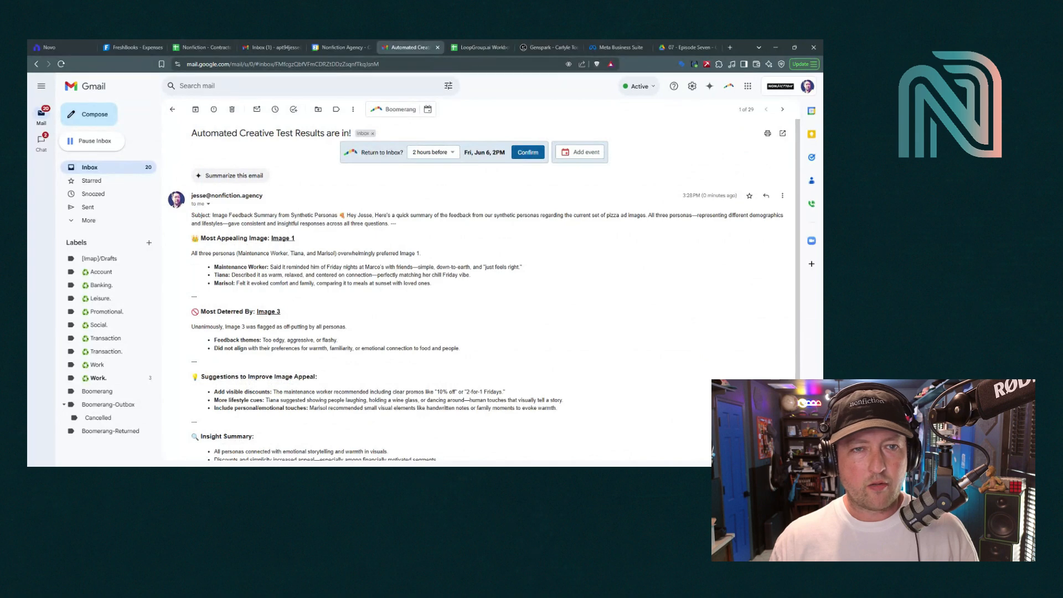
Read through the 'Automated Creative Test Results are in!' email, highlighting the subject and Most Appealing Image section
scroll(242, 242, down, 1)
scroll(243, 242, up, 1)
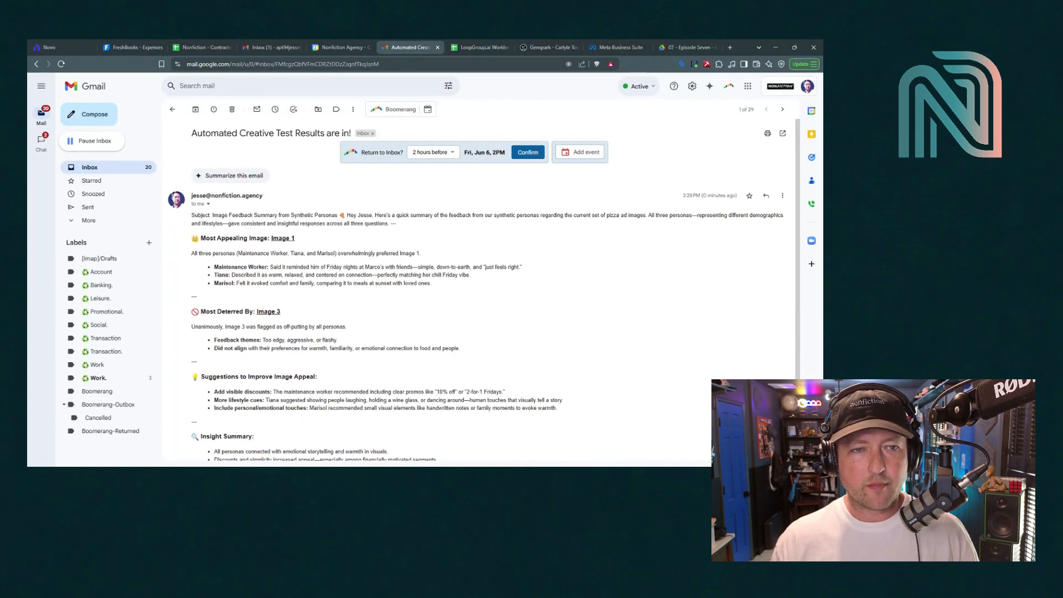
drag(194, 215, 226, 216)
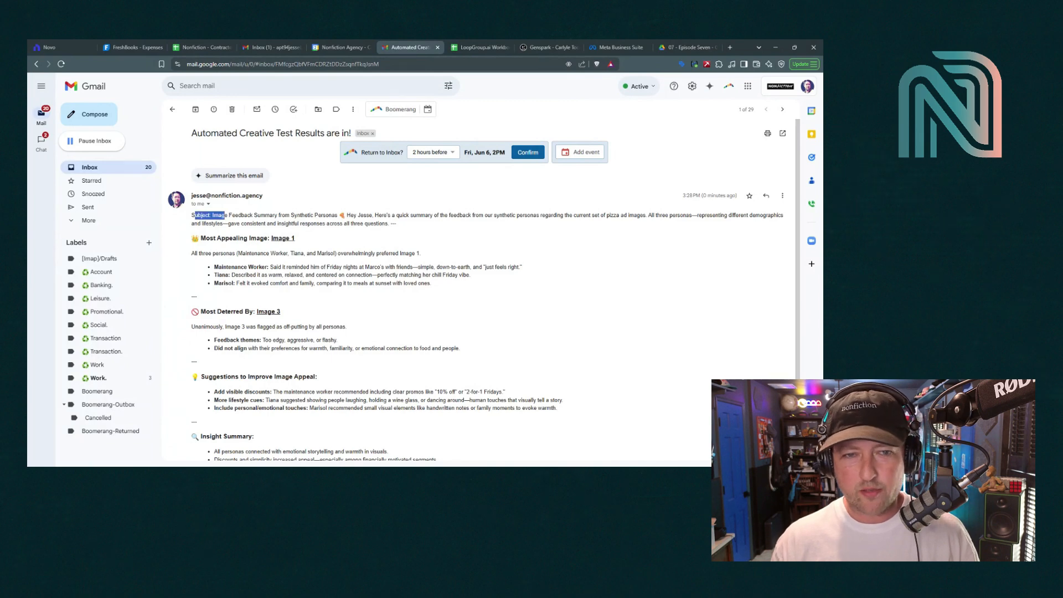
click(225, 215)
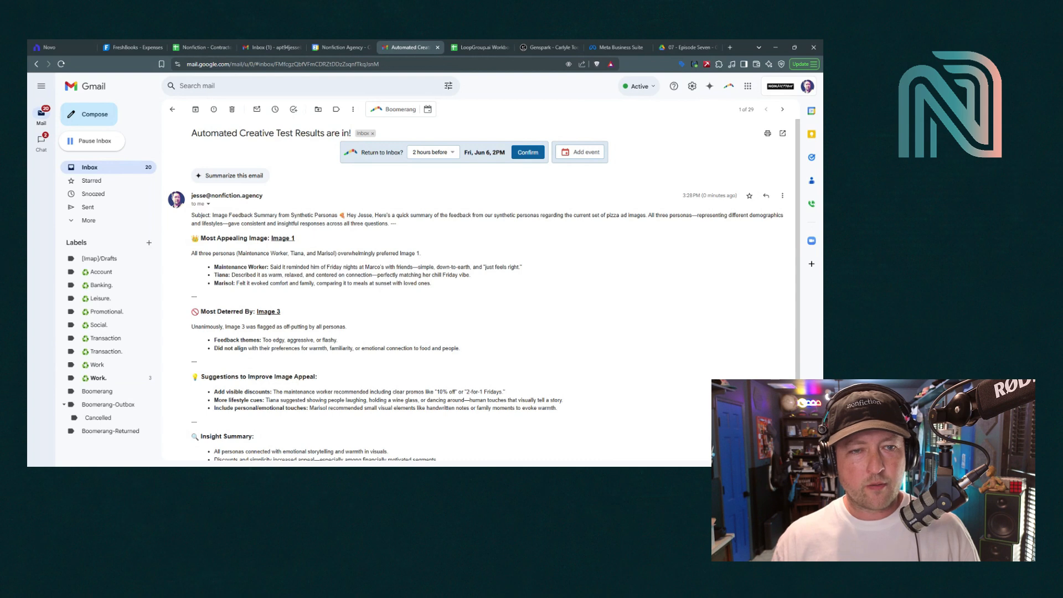
drag(209, 238, 294, 253)
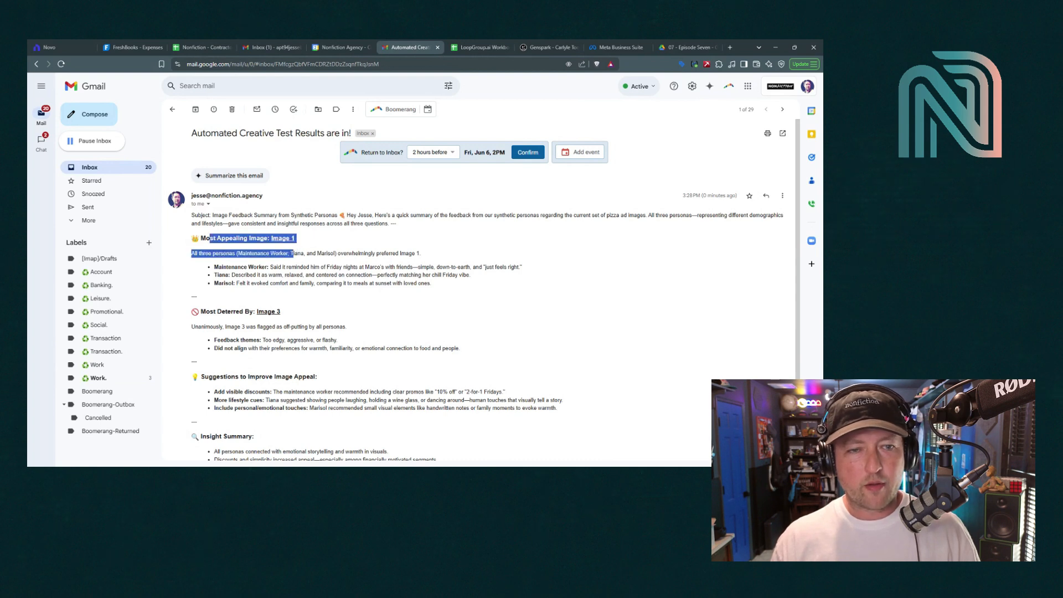
click(293, 253)
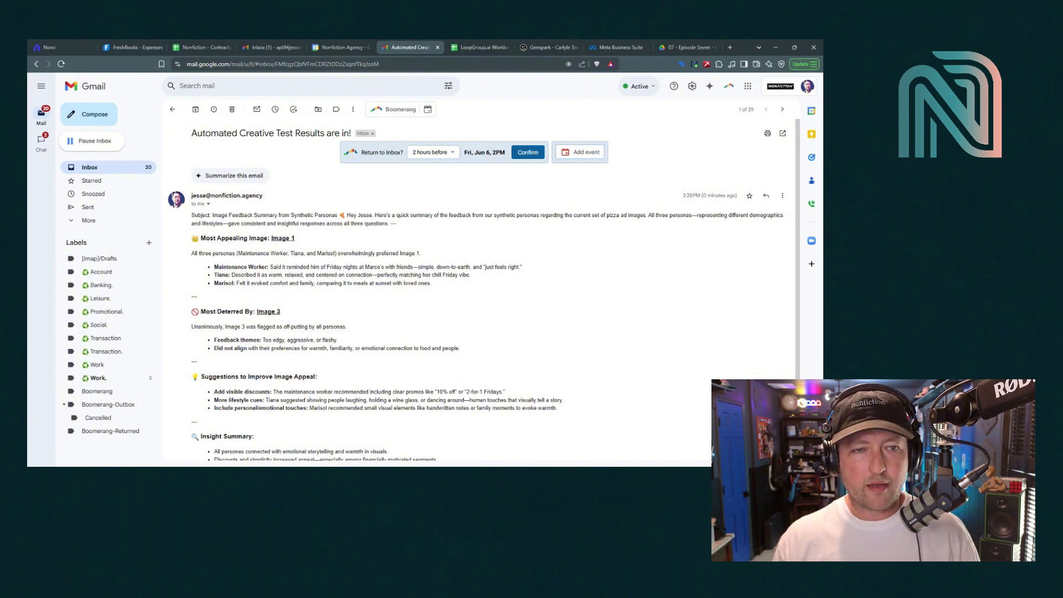
scroll(244, 300, down, 2)
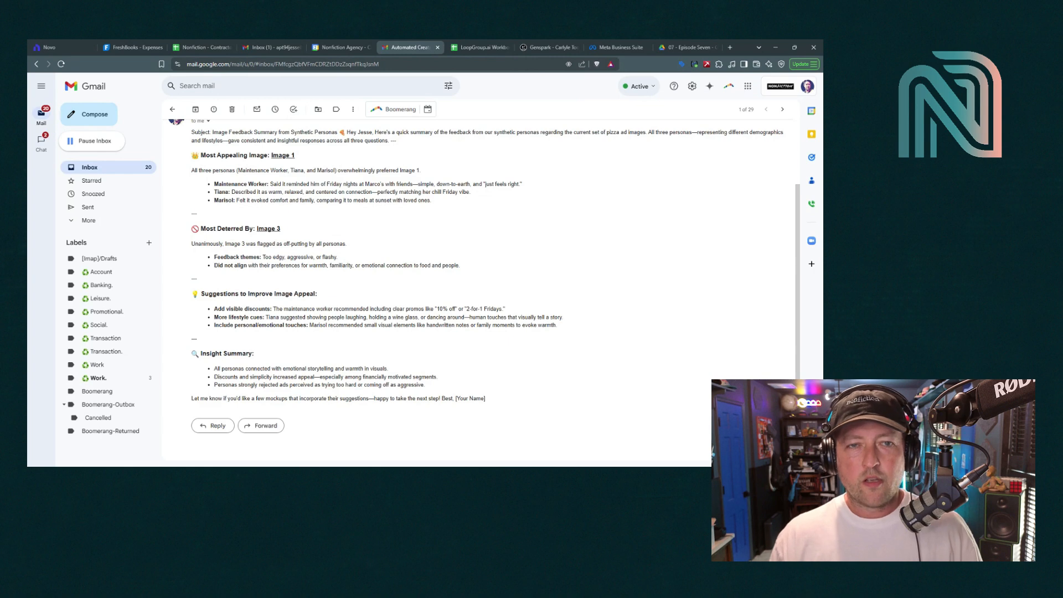
scroll(324, 389, up, 3)
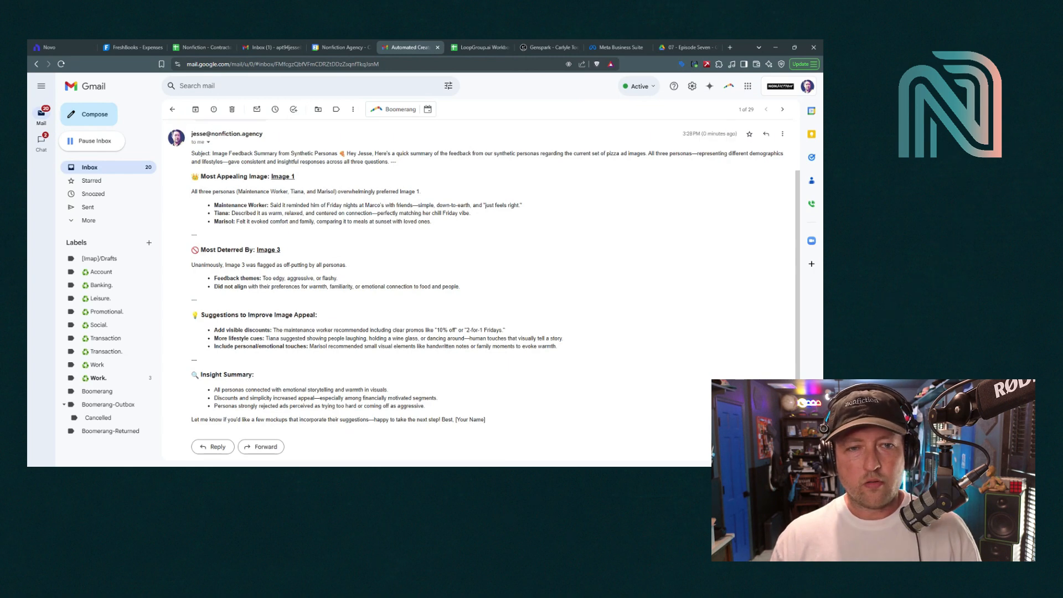
scroll(324, 389, down, 1)
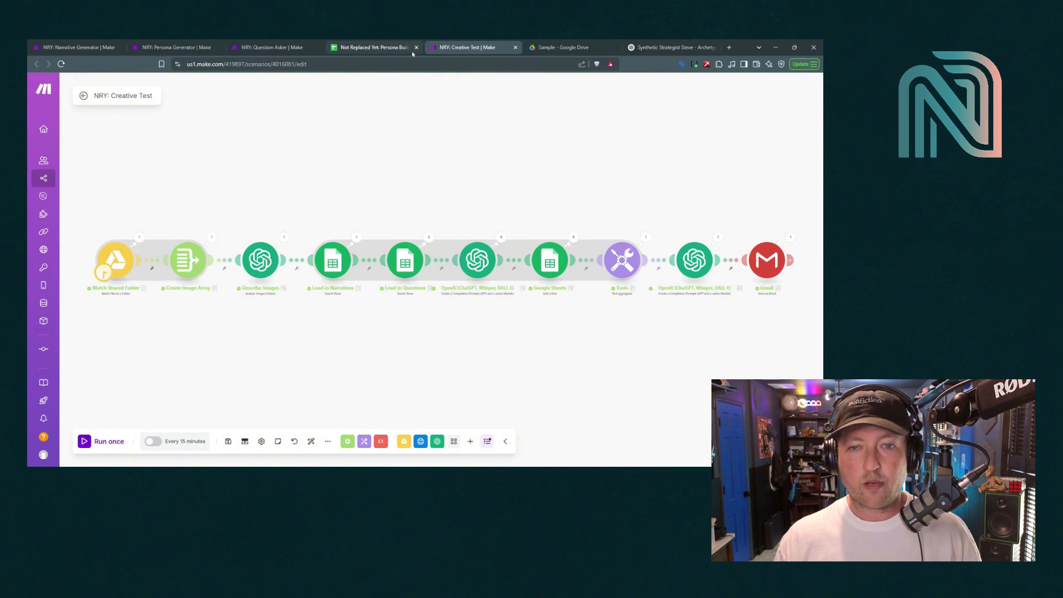
Open the Persona Builder's Personas sheet and select its attribute header row through Pizza Engagement
click(390, 43)
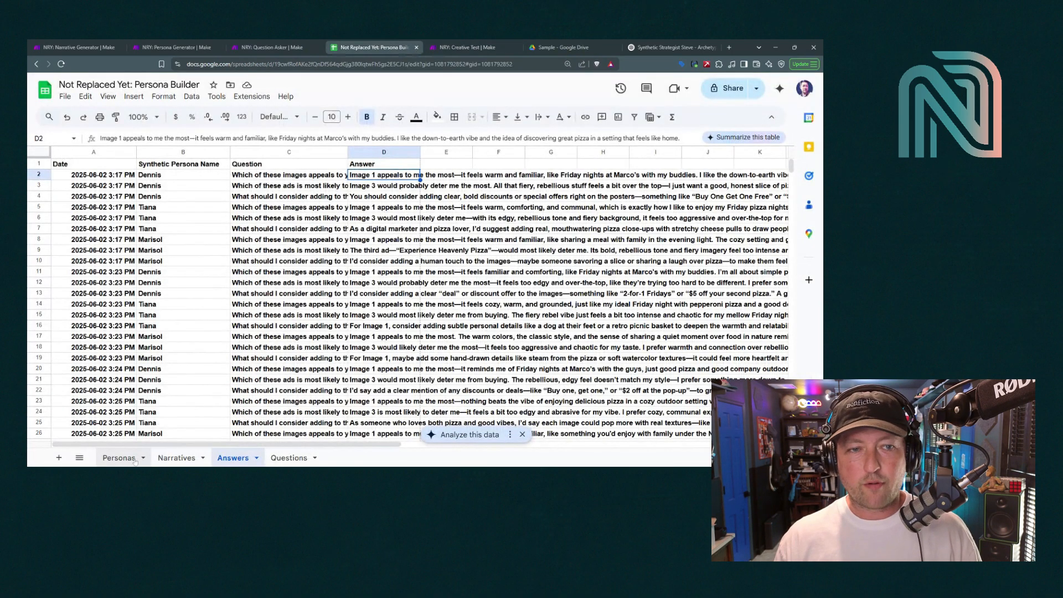
click(119, 459)
drag(72, 164, 306, 167)
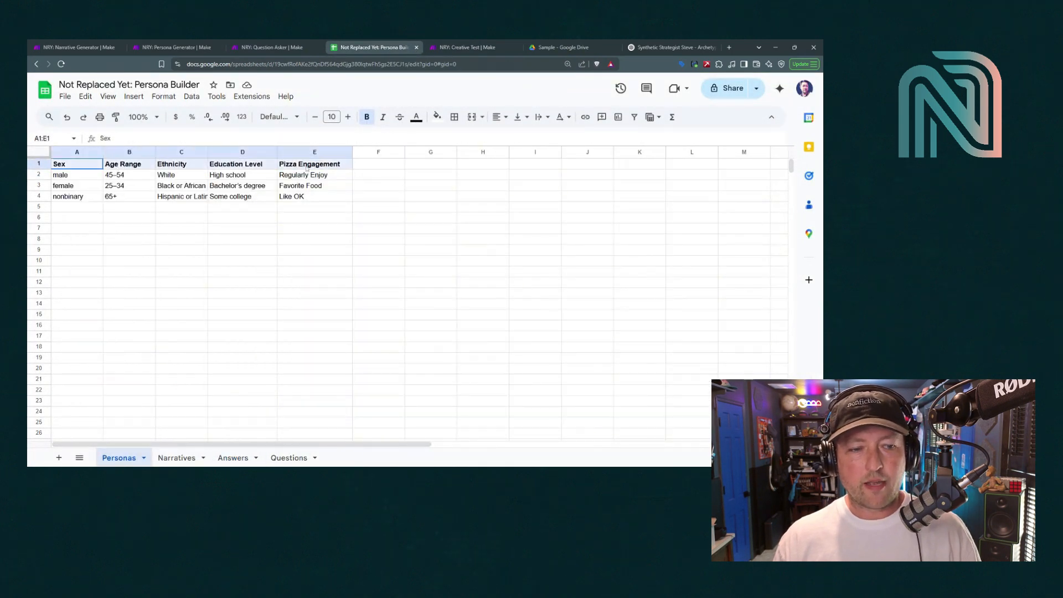
click(314, 166)
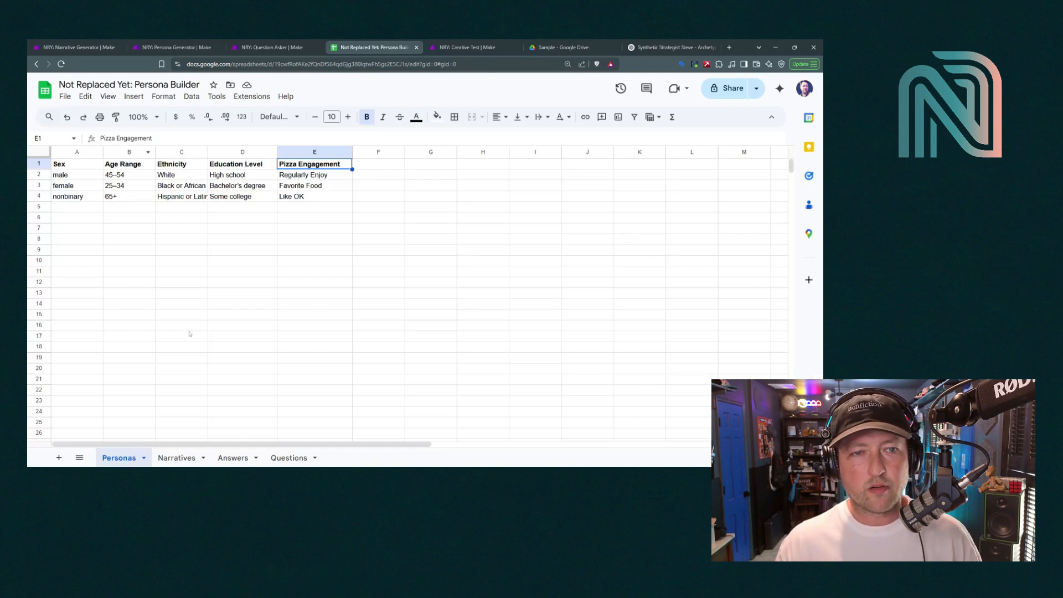
Browse the Narratives sheet, selecting a persona's narrative text and the persona names in A2 and A3
click(179, 459)
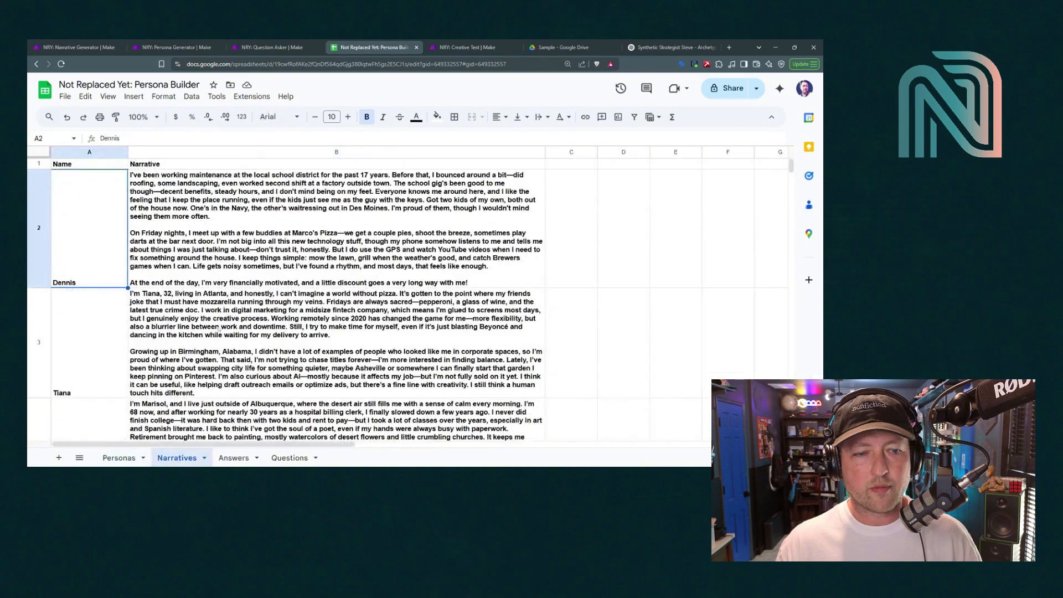
scroll(183, 209, down, 2)
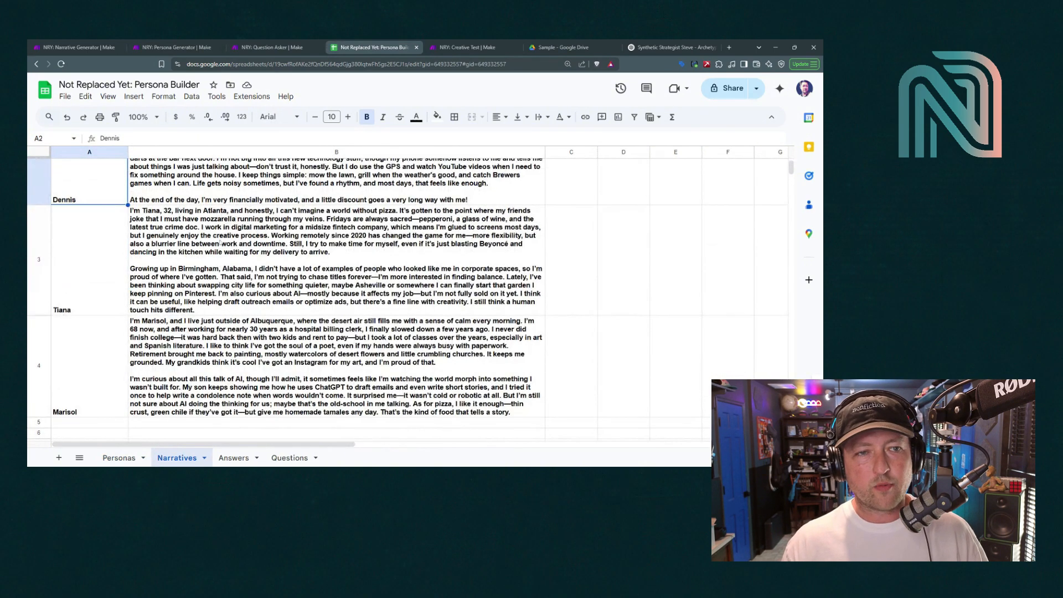
click(220, 242)
scroll(208, 357, up, 1)
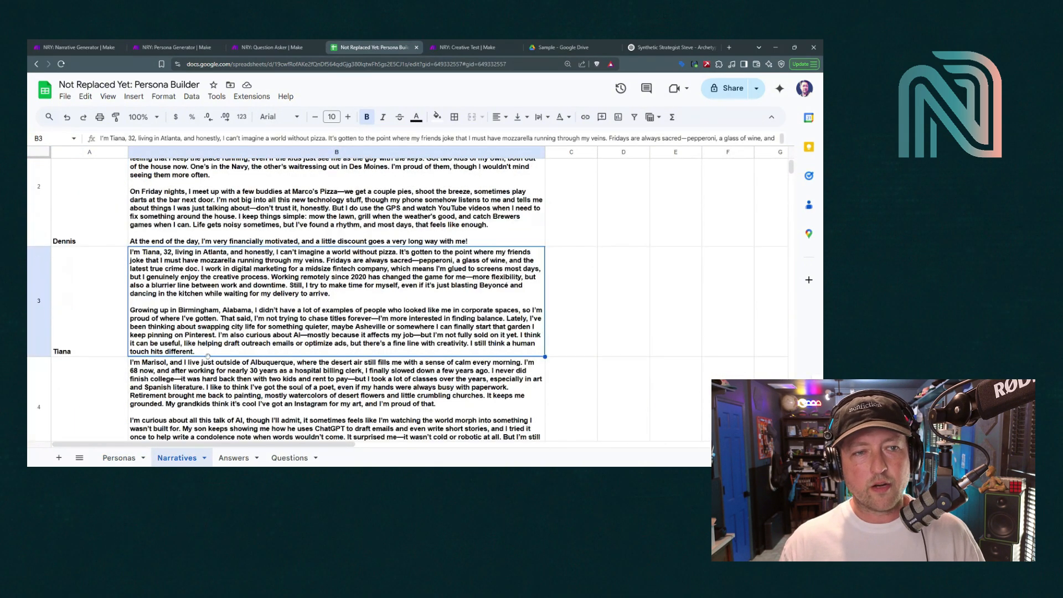
scroll(208, 358, up, 1)
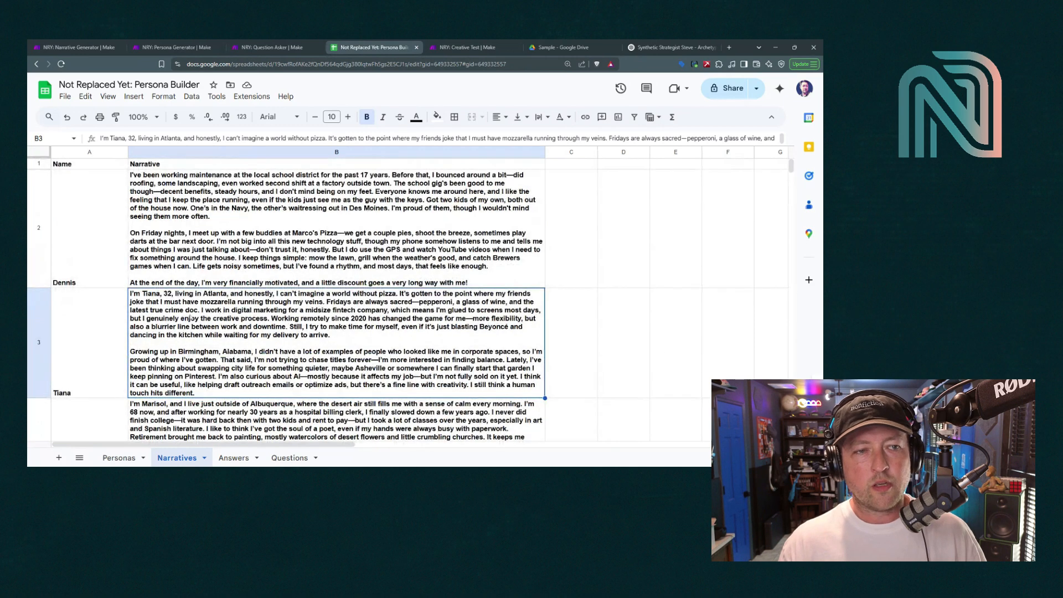
click(73, 264)
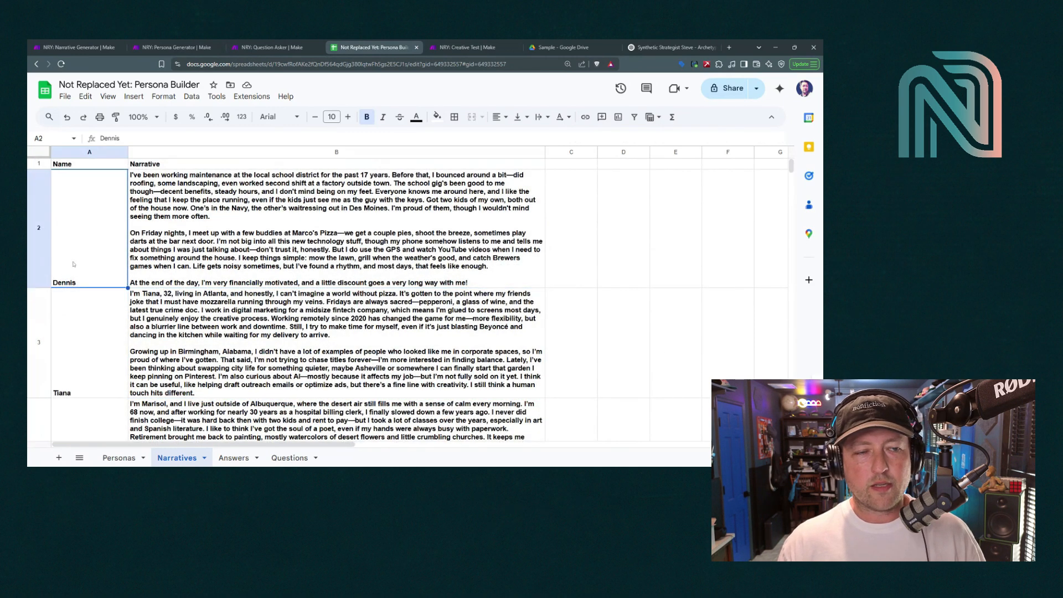
click(94, 342)
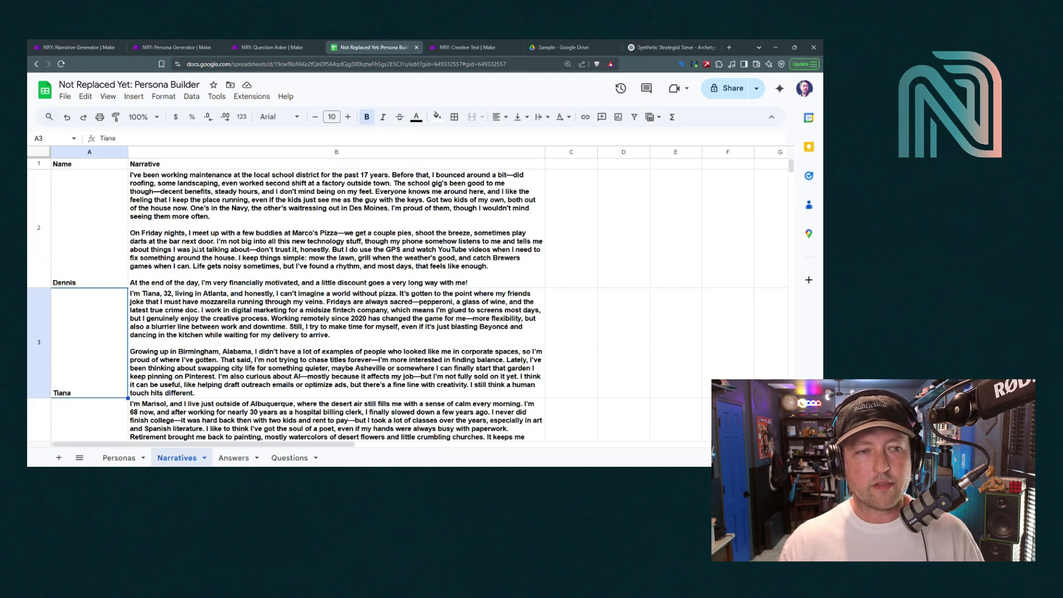
Check the first persona's attribute row on Personas, then move through Narratives to the Questions sheet
click(118, 458)
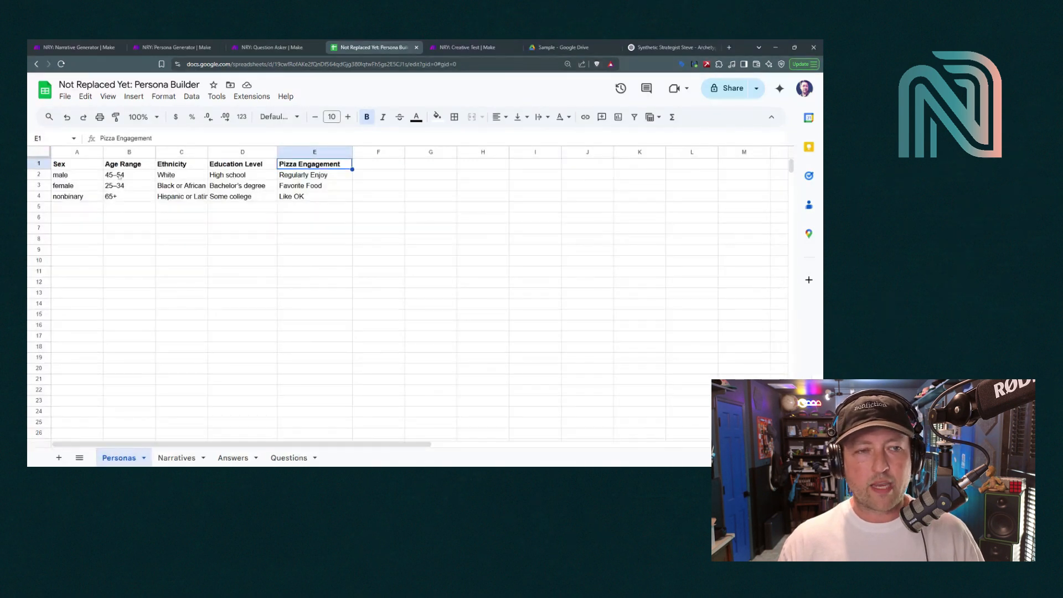
drag(119, 175, 80, 175)
click(80, 175)
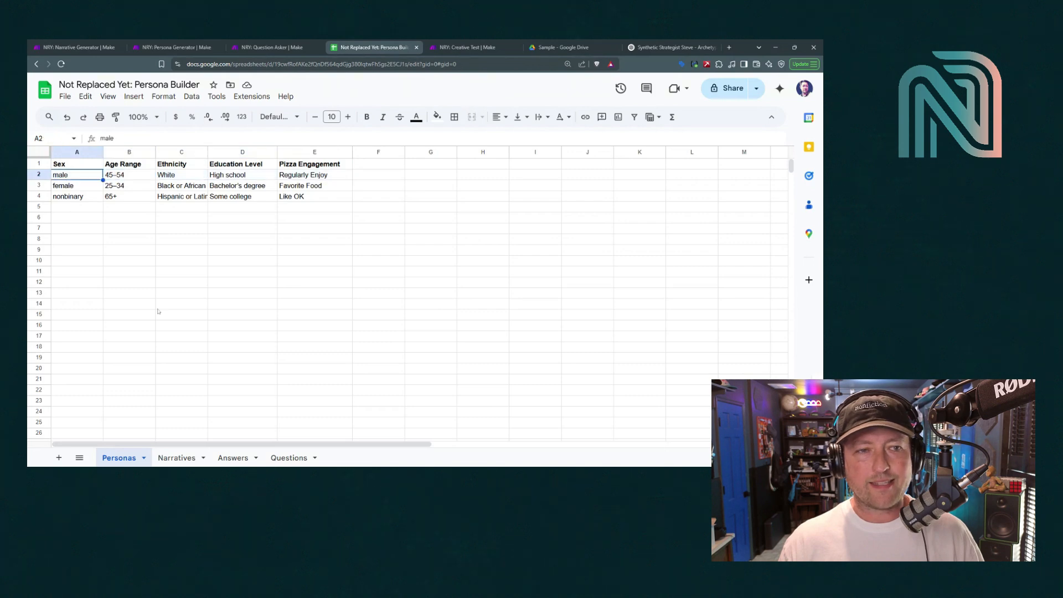
click(182, 460)
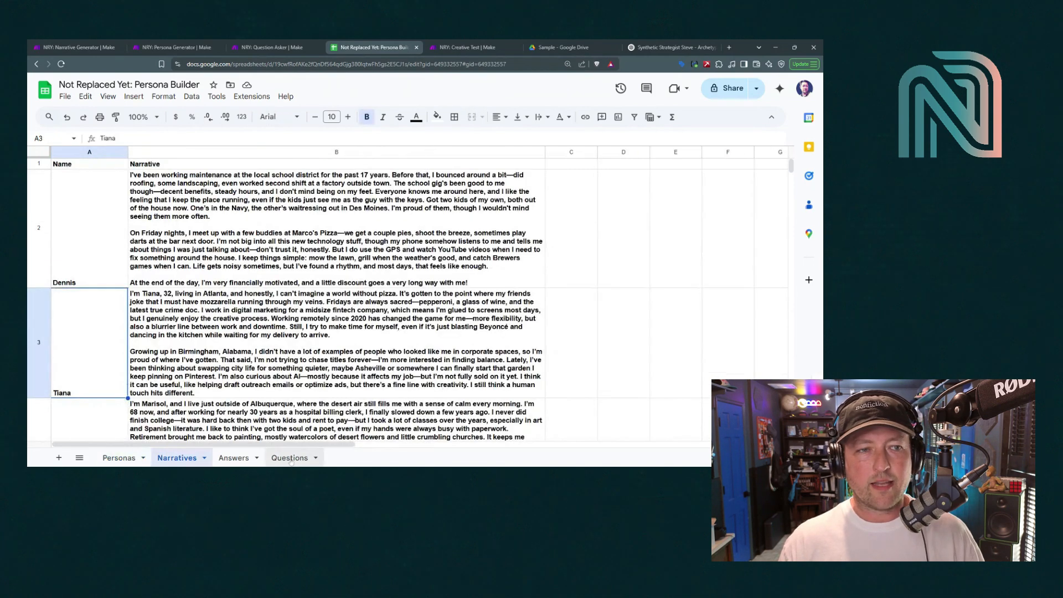
click(291, 459)
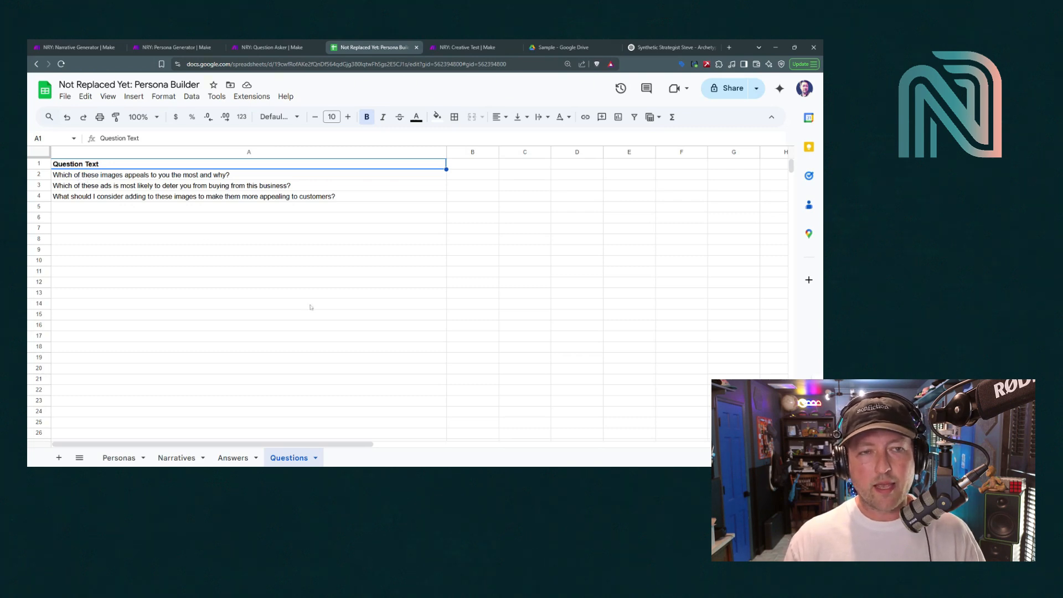
Open the Answers sheet and scroll through persona responses logged between 3:17 PM and 3:28 PM
click(232, 458)
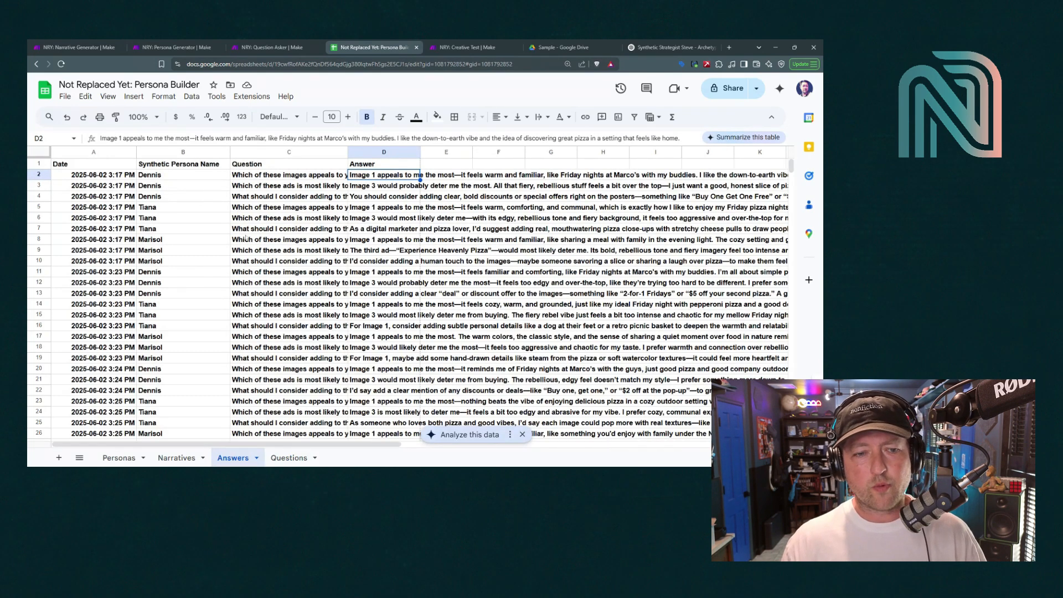
scroll(239, 338, down, 5)
scroll(240, 340, up, 2)
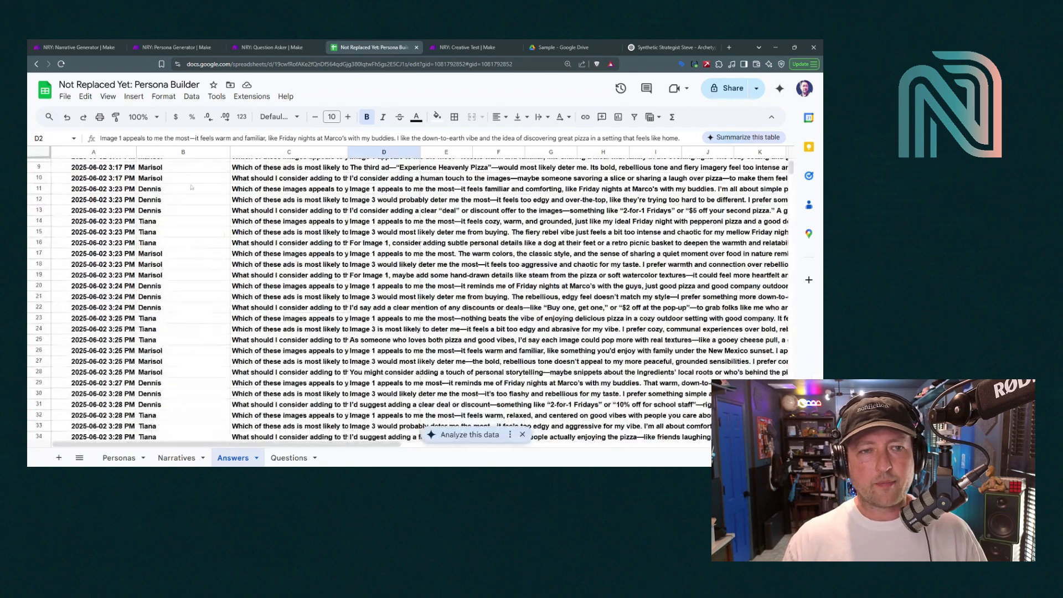
scroll(240, 360, down, 3)
scroll(240, 382, up, 2)
scroll(239, 382, up, 4)
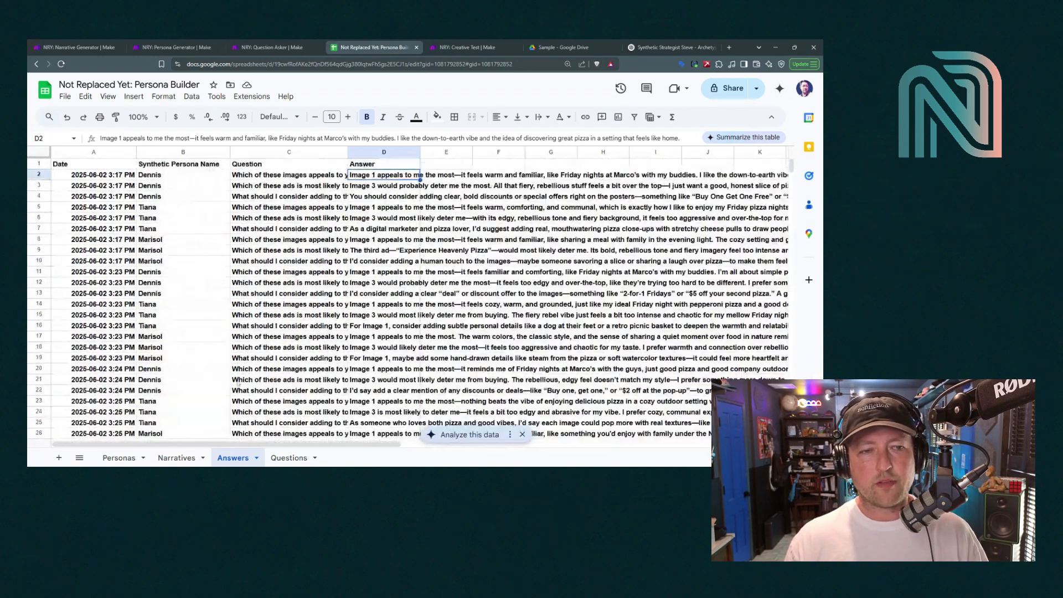